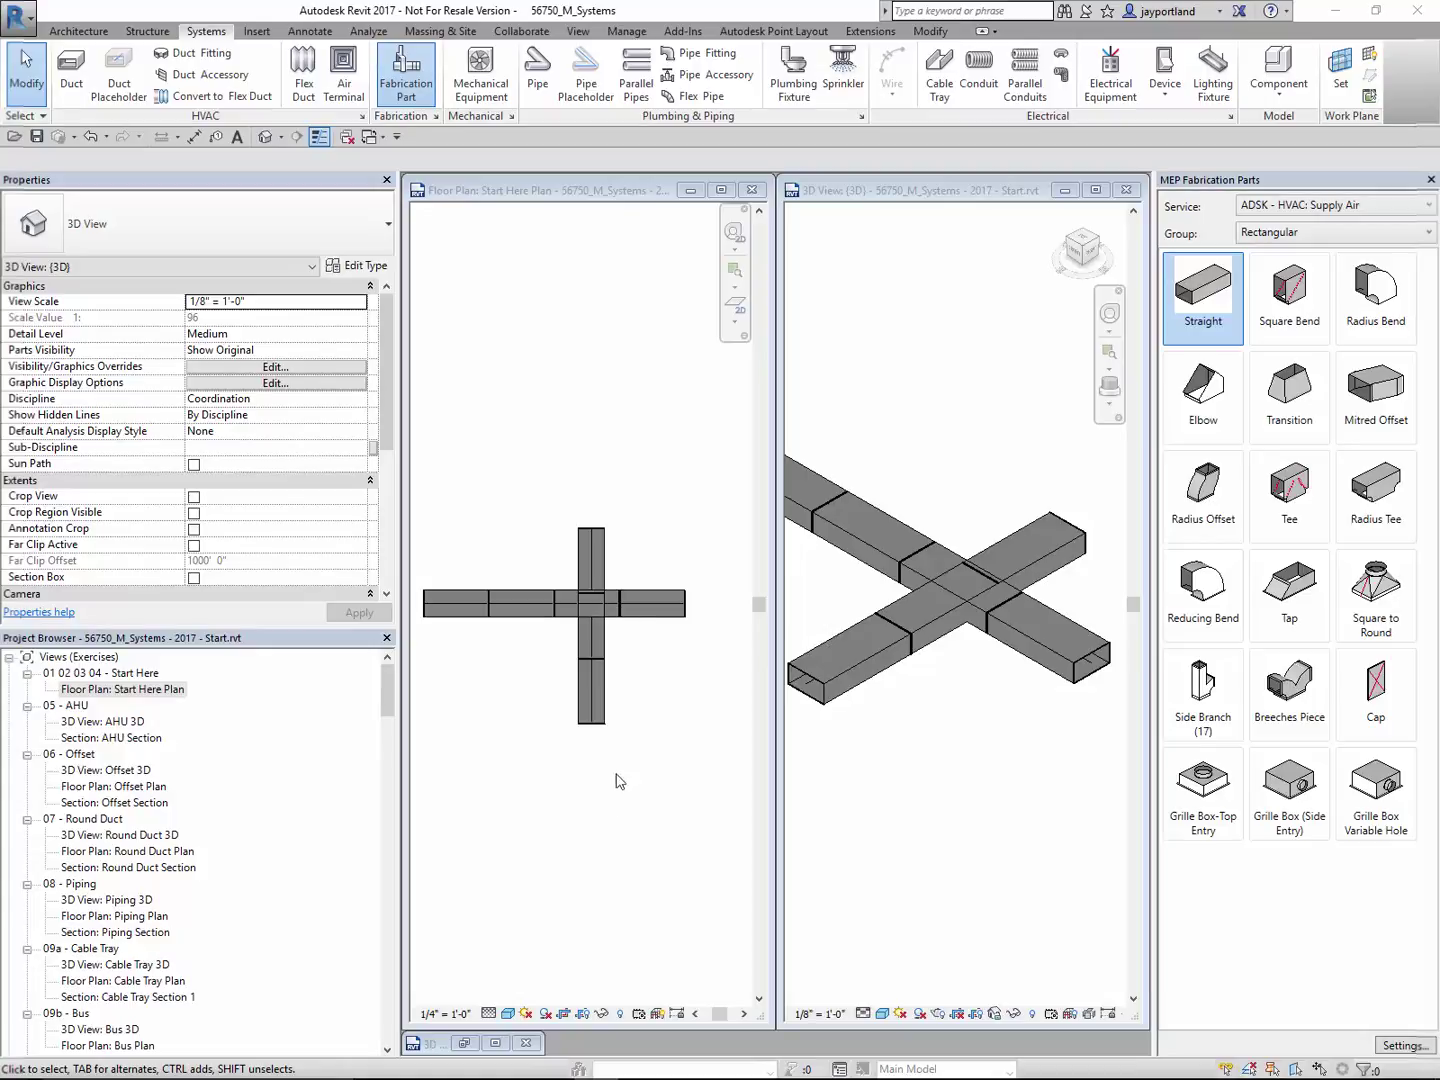
# - Display the collaboration tools and look at where Interference Check is found
pyautogui.click(520, 31)
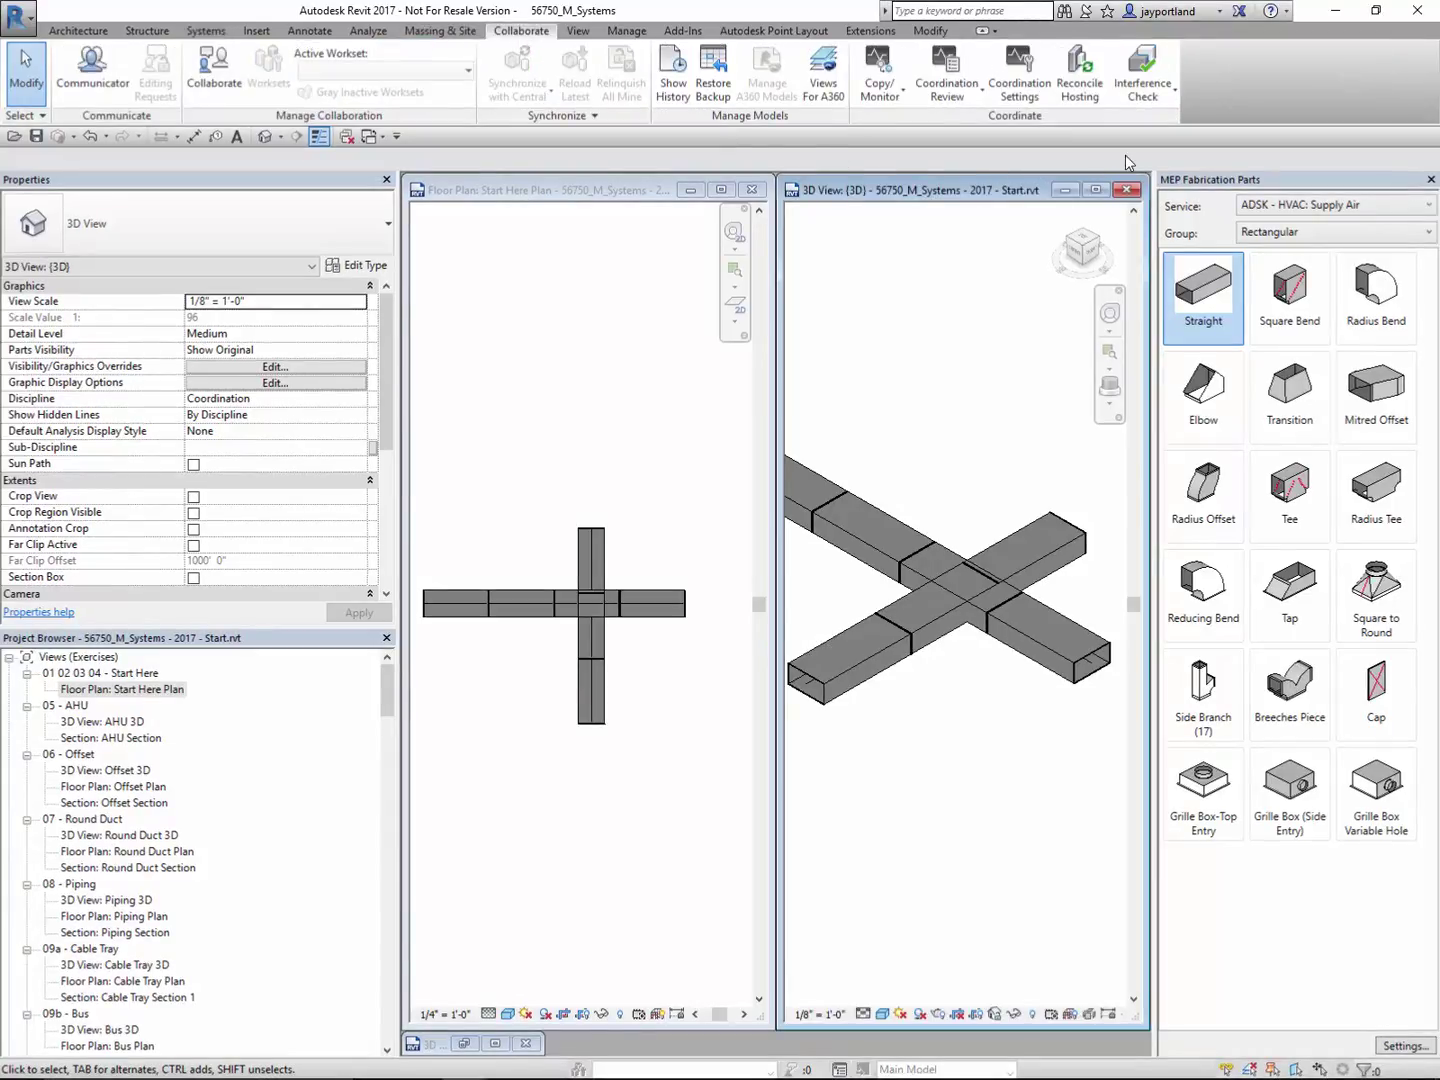
pyautogui.moveTo(1150, 143)
pyautogui.mouseDown()
pyautogui.moveTo(1191, 36)
pyautogui.moveTo(1085, 87)
pyautogui.moveTo(1167, 137)
pyautogui.mouseUp()
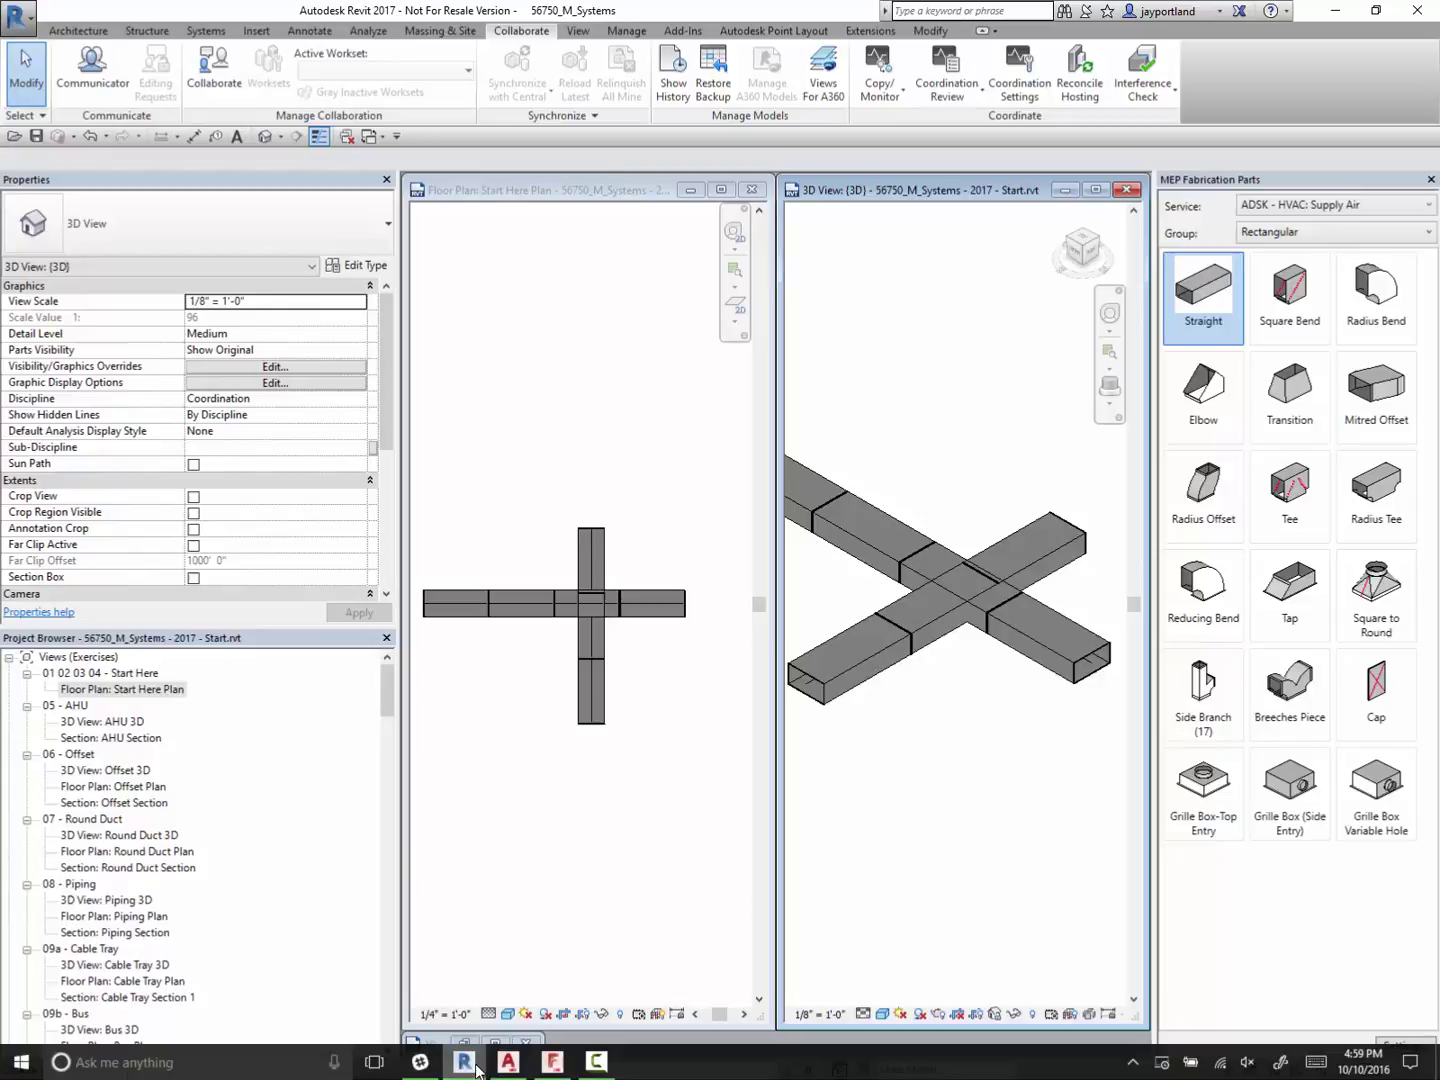
# - Switch to AutoCAD MEP and examine the green pipe crossing the parallel piping runs and the Interference Detection tool
pyautogui.click(508, 1061)
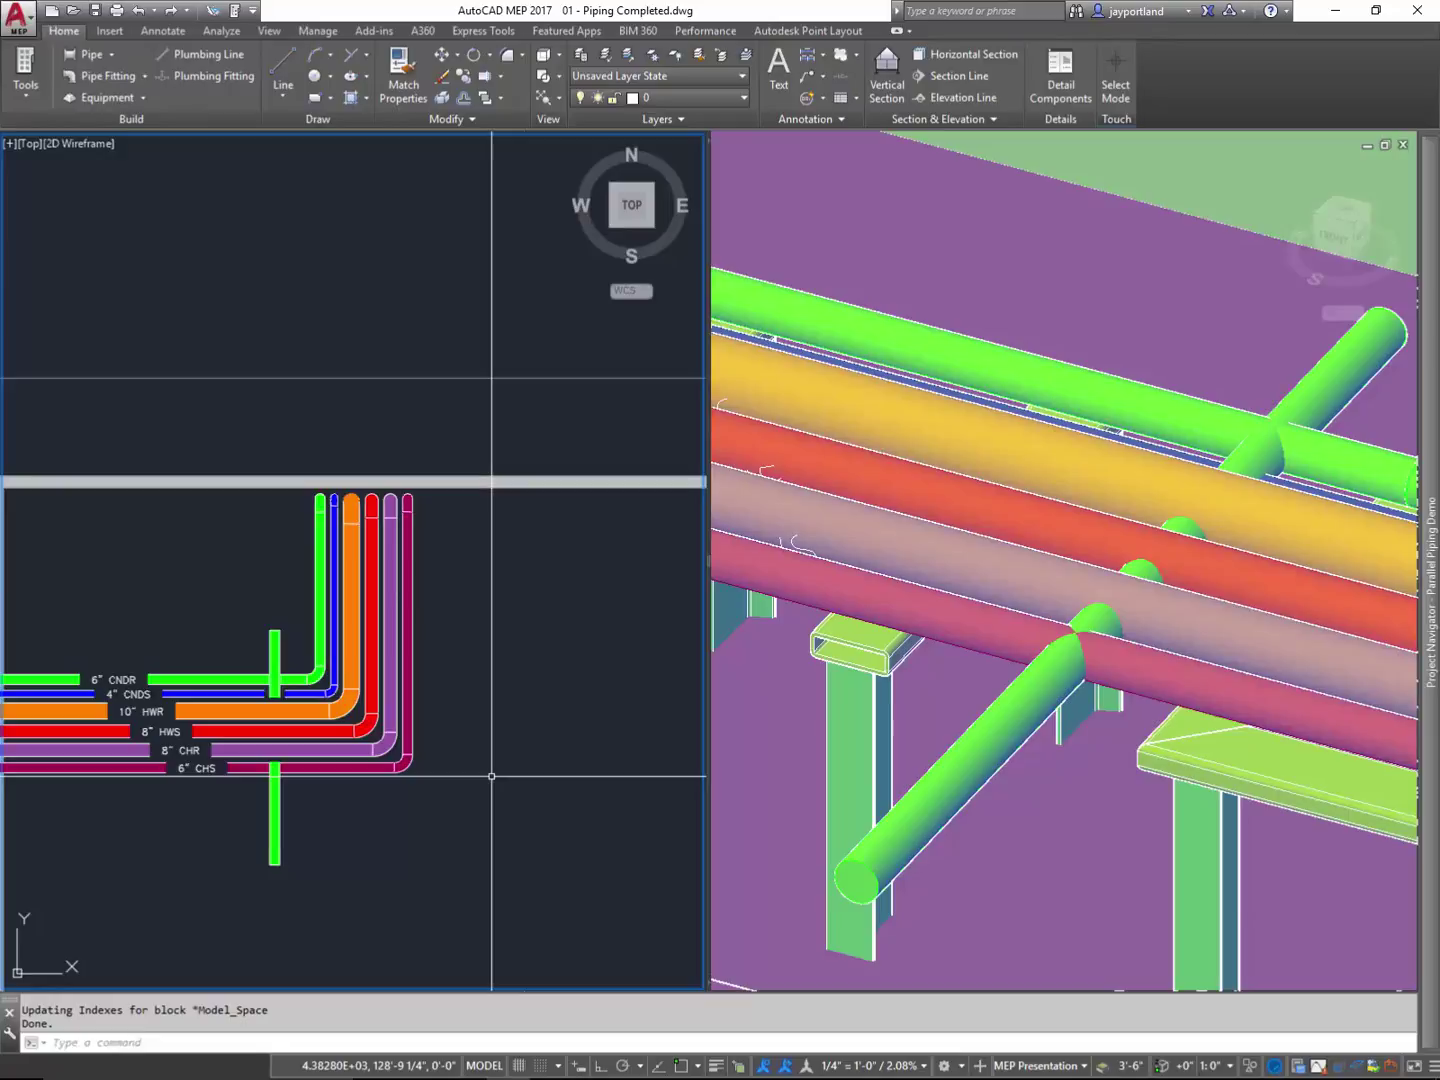
pyautogui.click(303, 906)
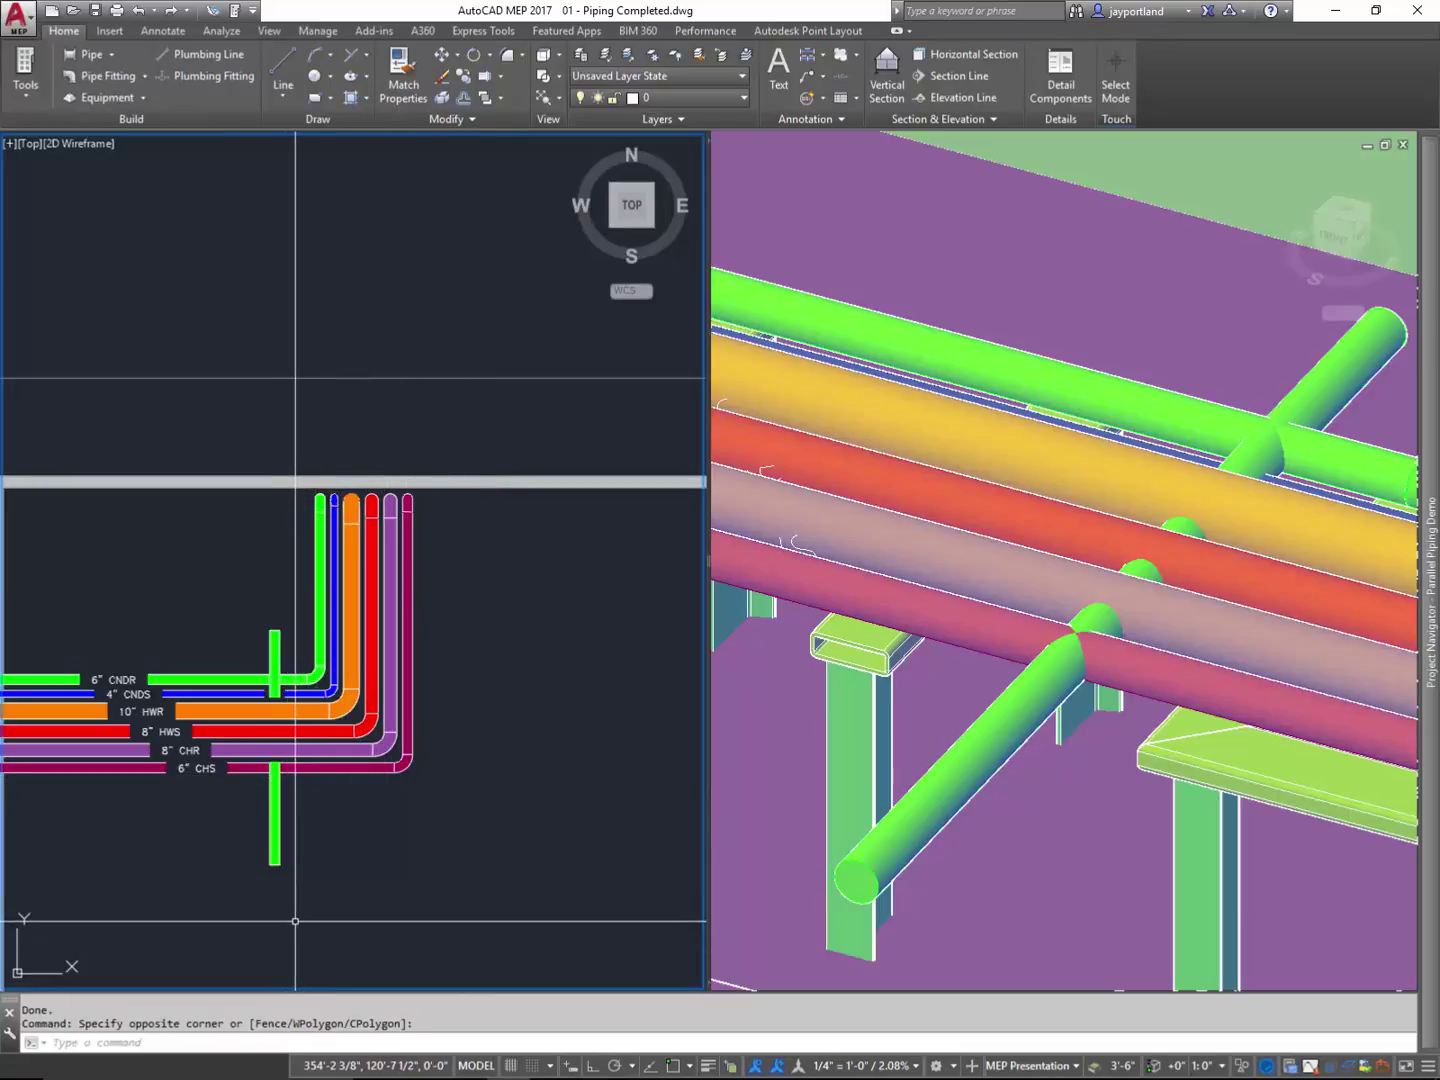
pyautogui.moveTo(258, 912)
pyautogui.mouseDown()
pyautogui.moveTo(303, 820)
pyautogui.moveTo(301, 608)
pyautogui.moveTo(281, 592)
pyautogui.moveTo(232, 635)
pyautogui.moveTo(213, 769)
pyautogui.moveTo(258, 914)
pyautogui.mouseUp()
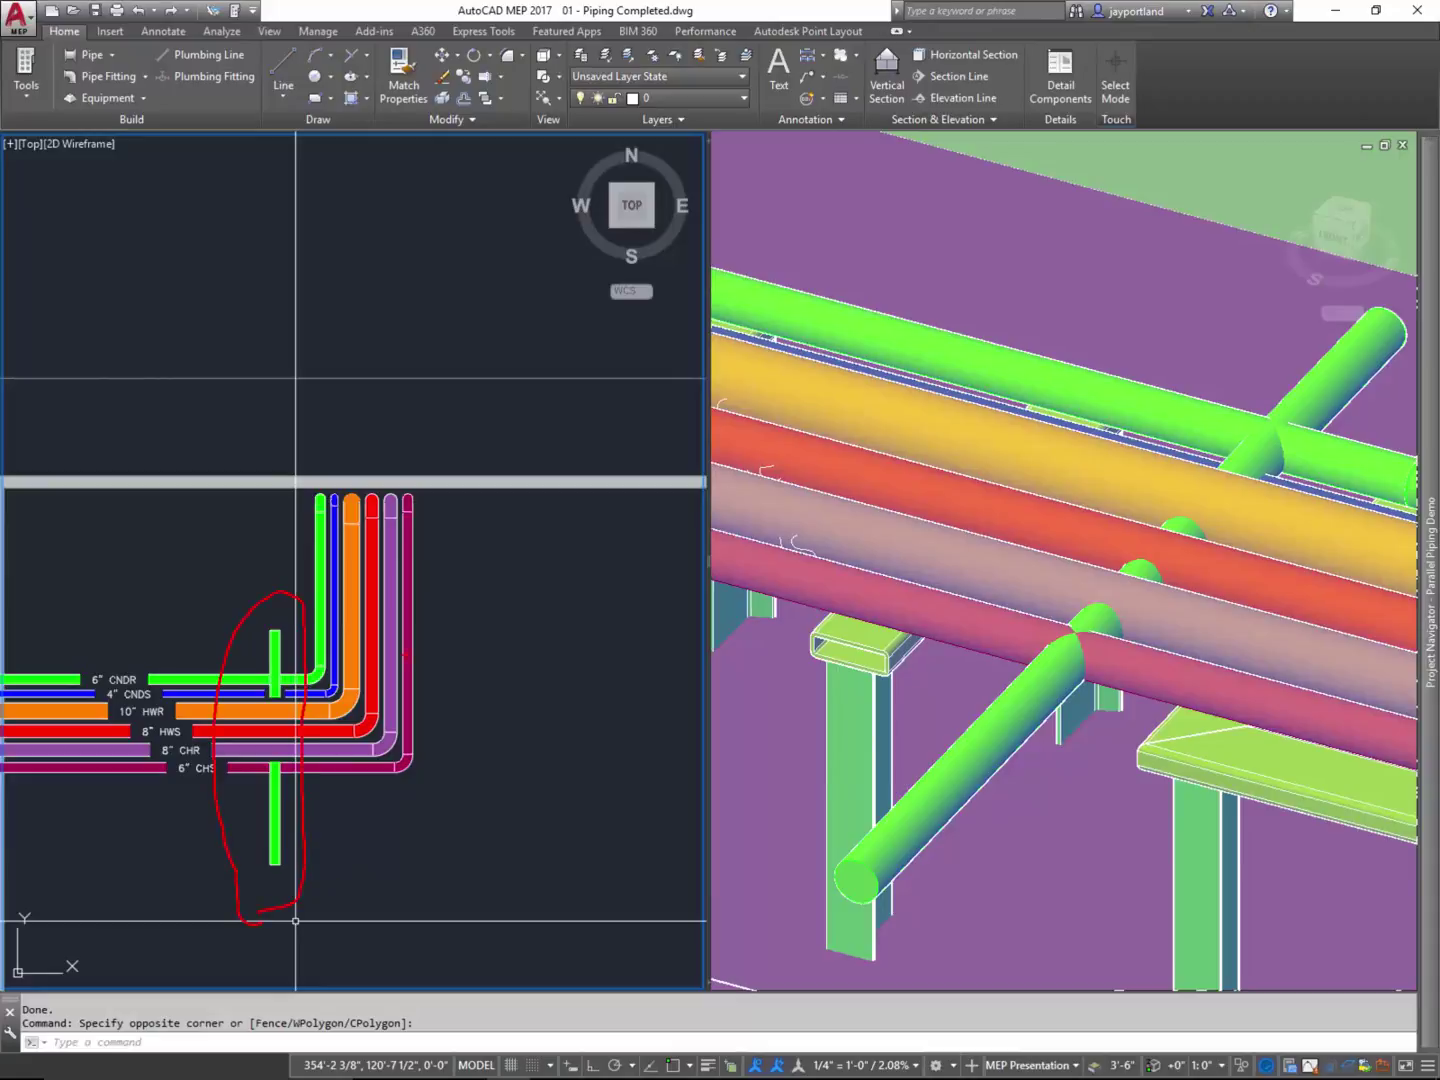
pyautogui.press('Escape')
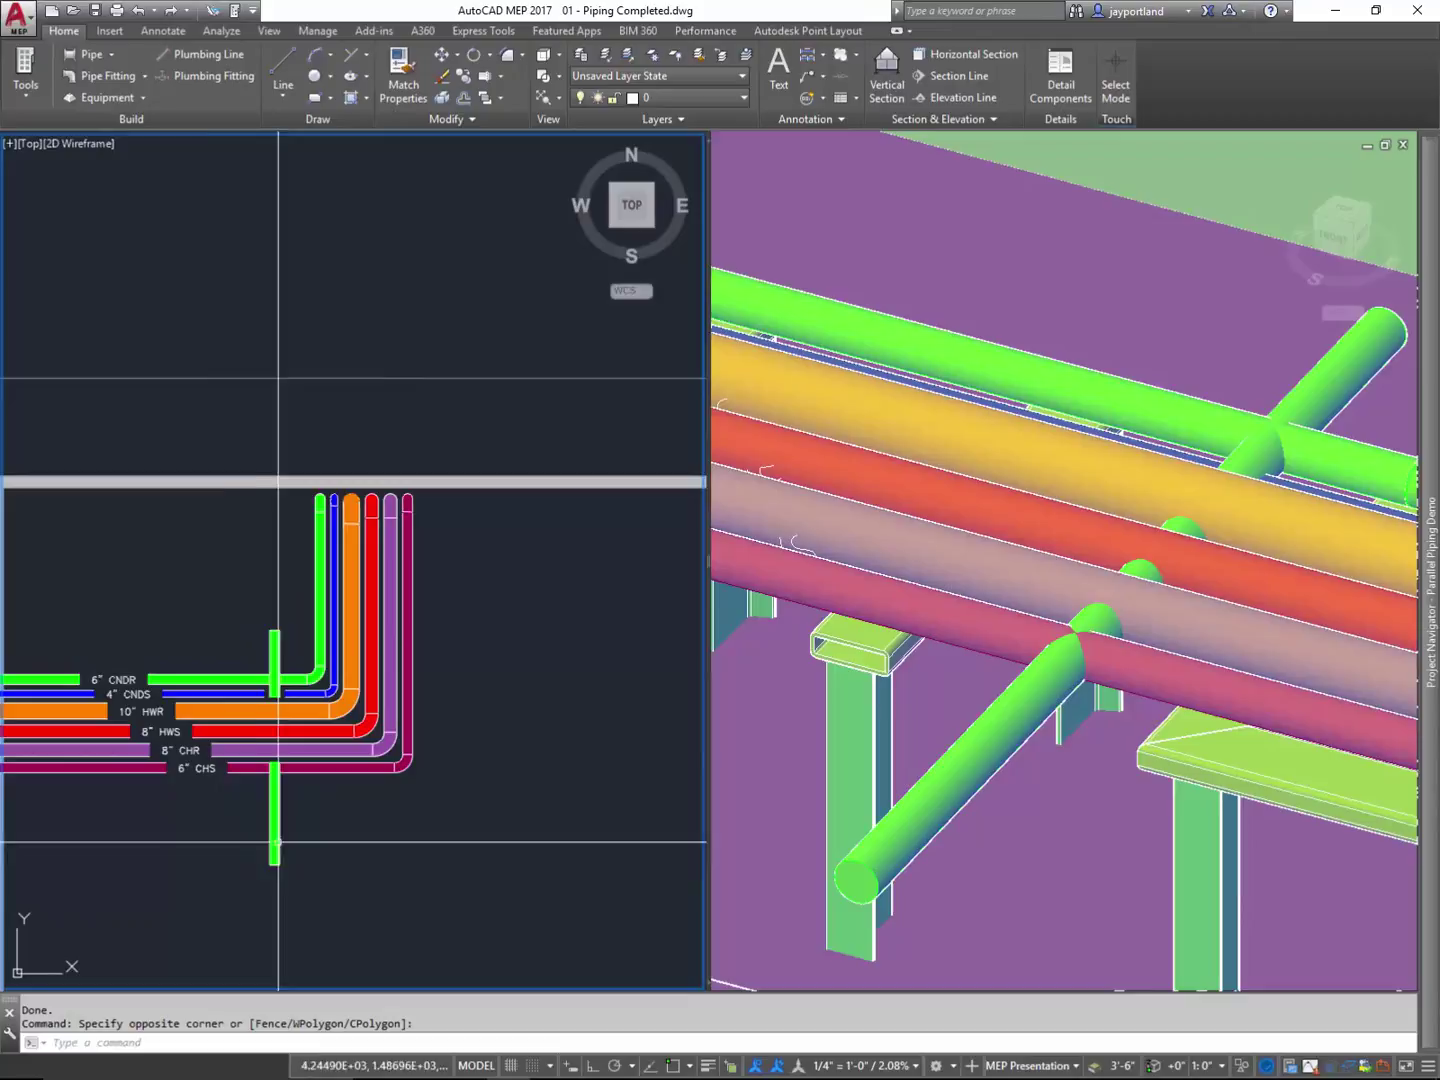
pyautogui.click(239, 32)
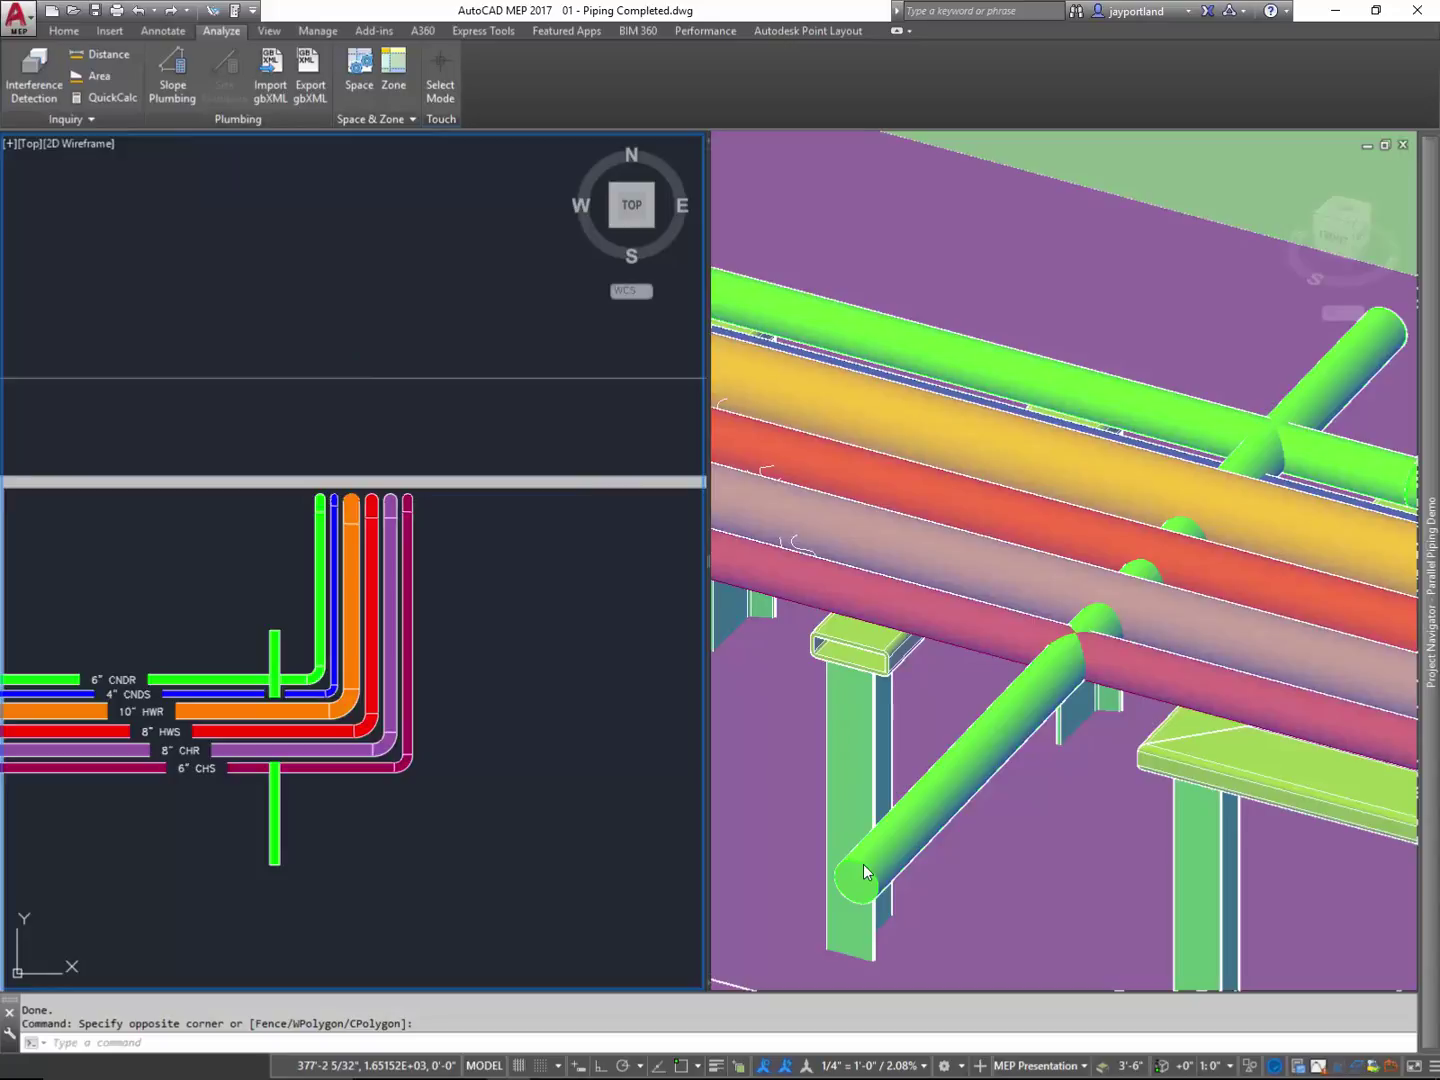
pyautogui.moveTo(850, 931)
pyautogui.mouseDown()
pyautogui.moveTo(912, 908)
pyautogui.moveTo(1199, 652)
pyautogui.moveTo(1281, 545)
pyautogui.moveTo(1381, 357)
pyautogui.moveTo(1385, 281)
pyautogui.moveTo(1325, 294)
pyautogui.moveTo(1150, 454)
pyautogui.moveTo(928, 611)
pyautogui.moveTo(844, 729)
pyautogui.moveTo(821, 892)
pyautogui.moveTo(849, 930)
pyautogui.moveTo(958, 904)
pyautogui.mouseUp()
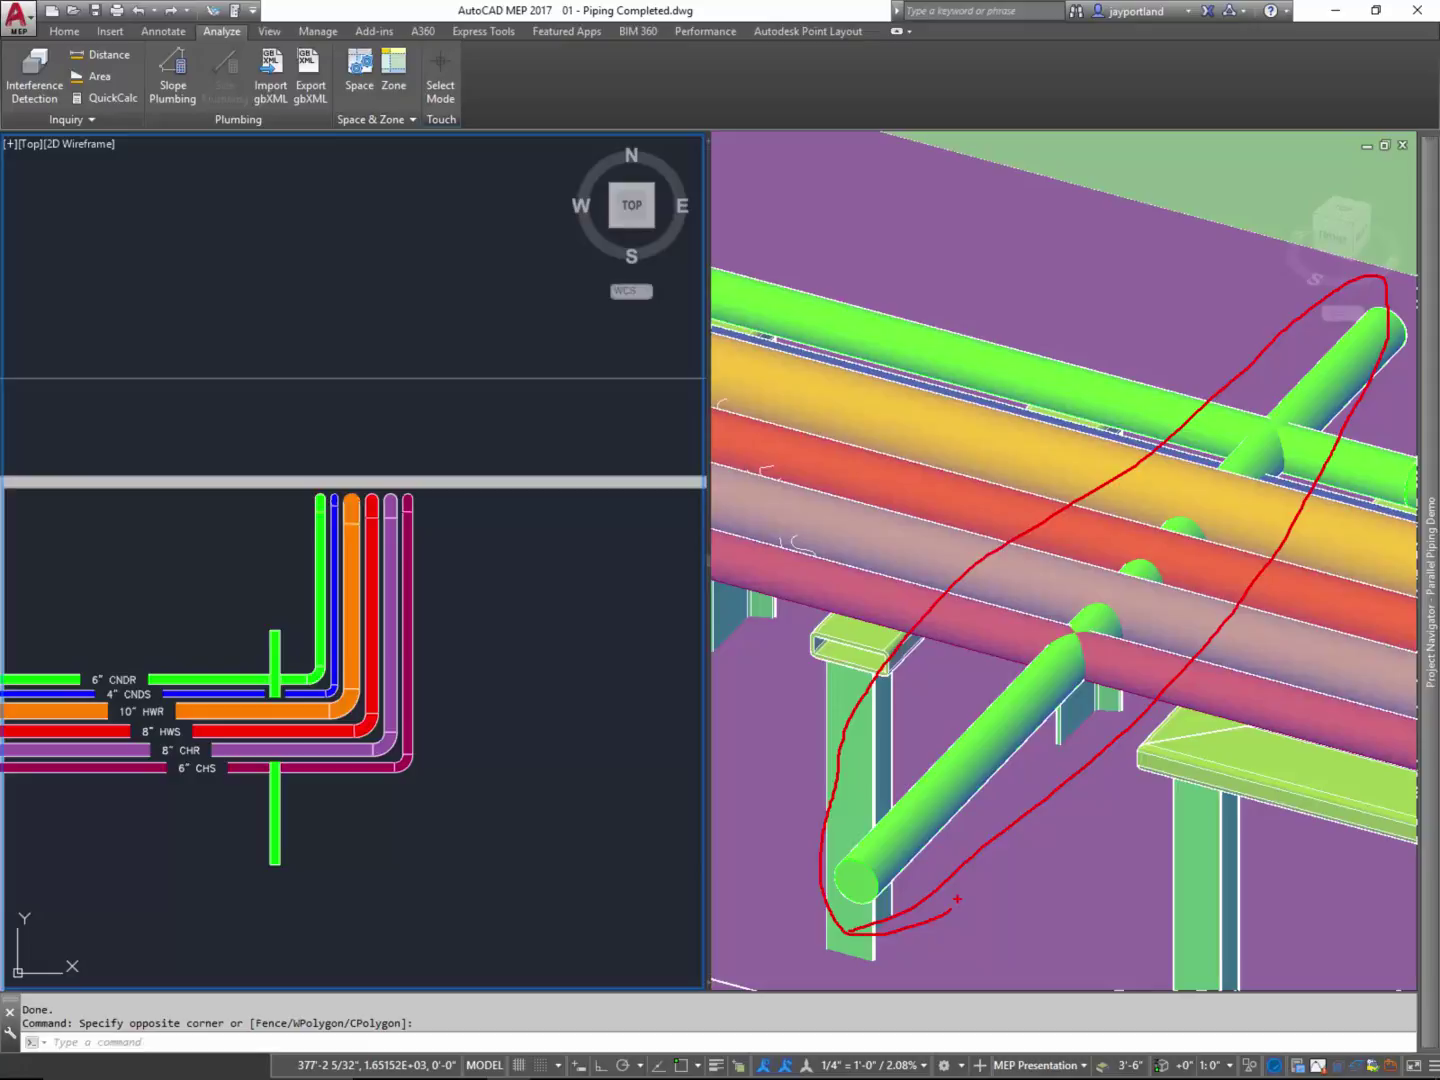
pyautogui.moveTo(957, 898); pyautogui.dragTo(959, 900)
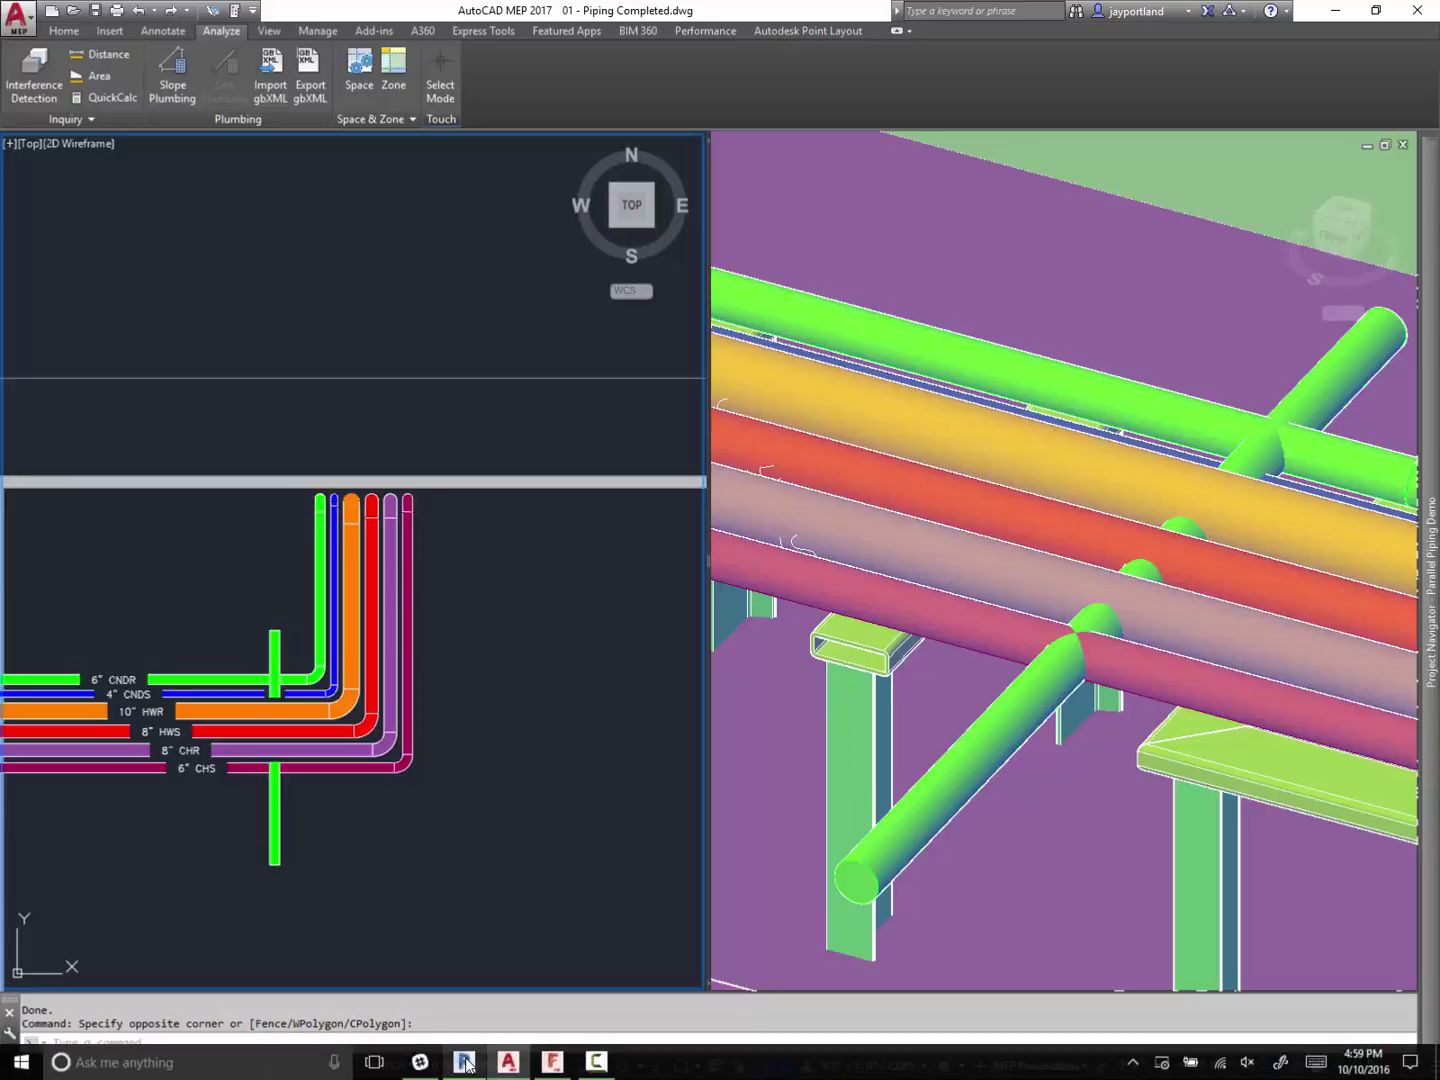
# - Switch to the CADmep ductwork and piping drawing and load all its objects into Fab Viewer with FABVIEWER
pyautogui.click(552, 1062)
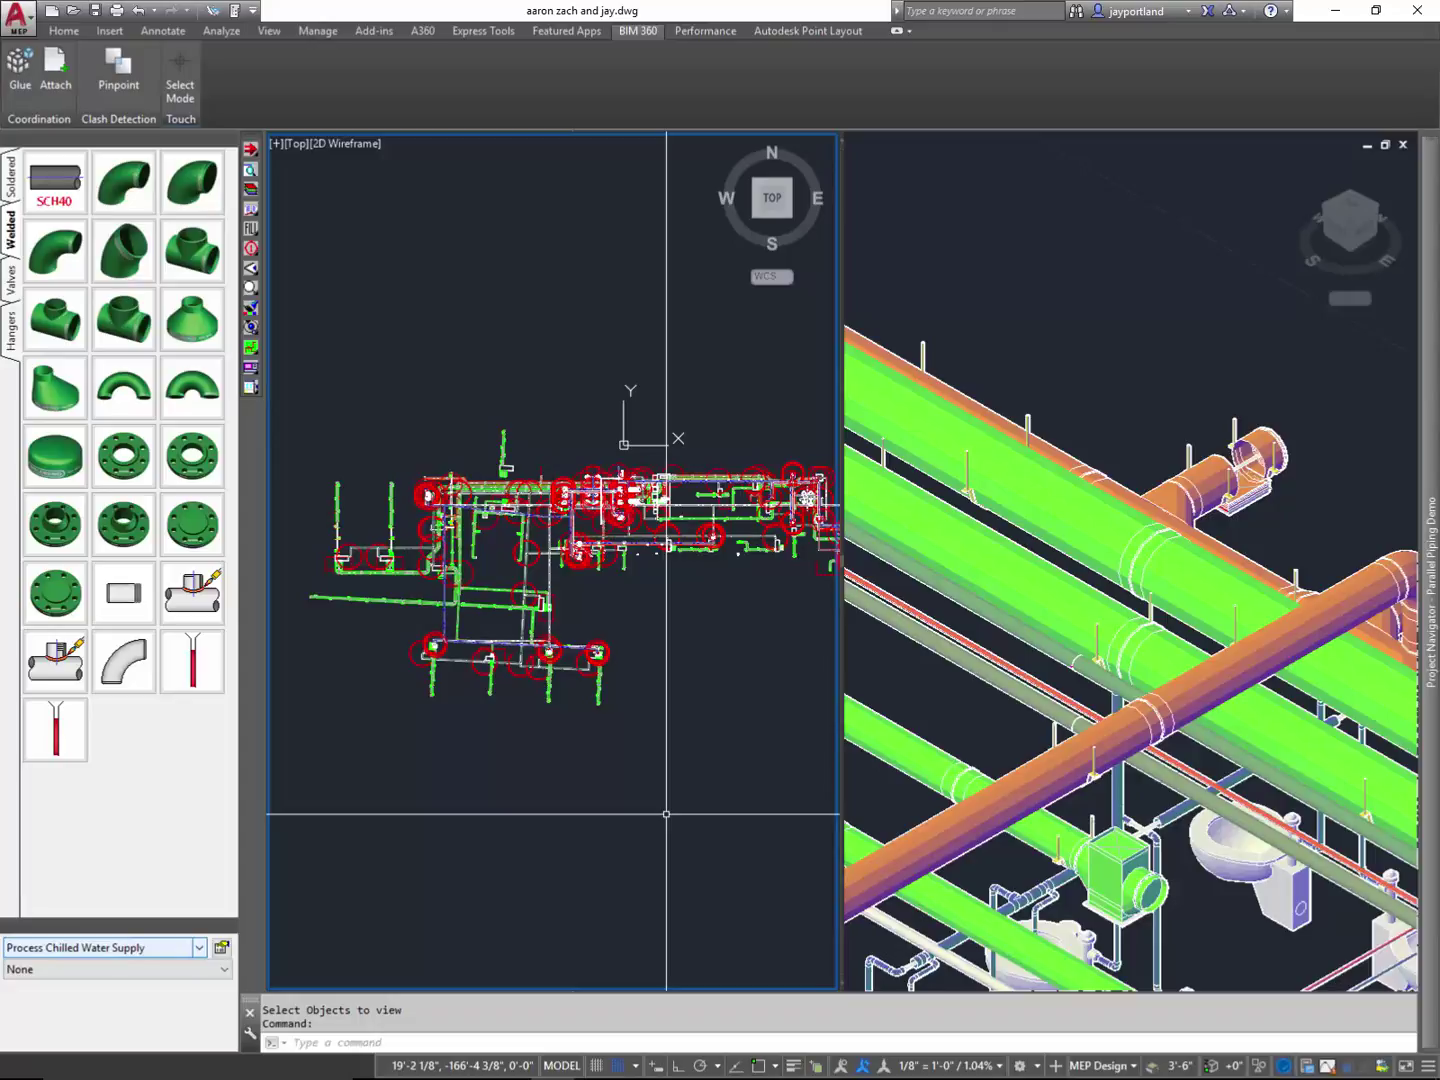
pyautogui.write('fab')
pyautogui.press('Return')
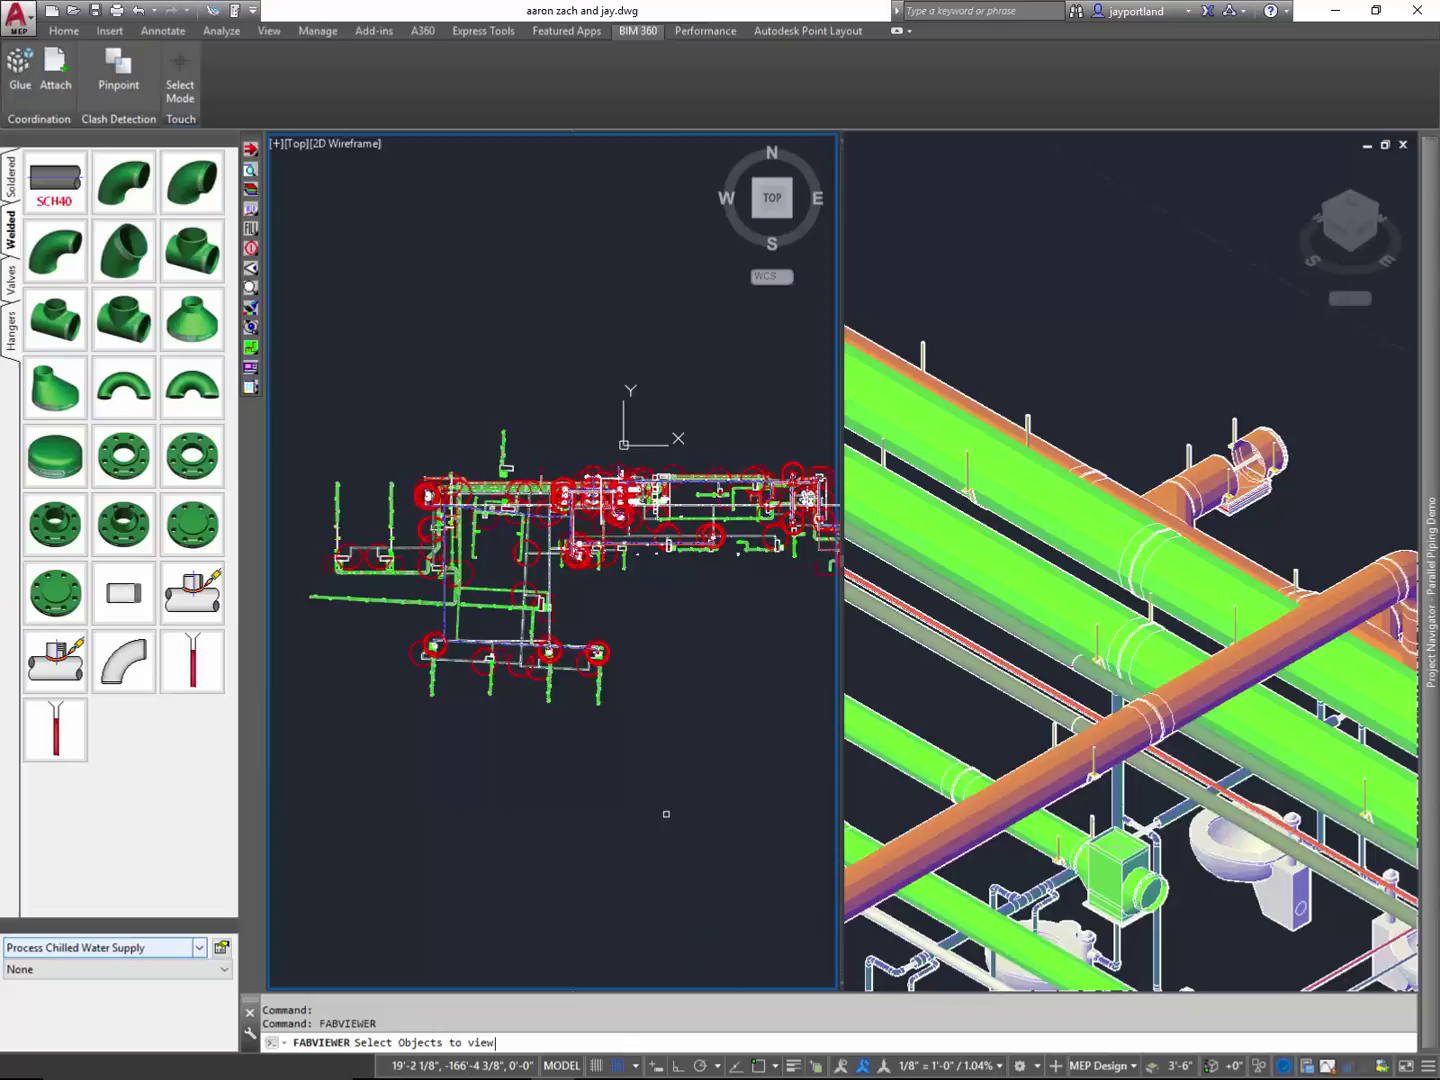
pyautogui.write('all')
pyautogui.press('Return')
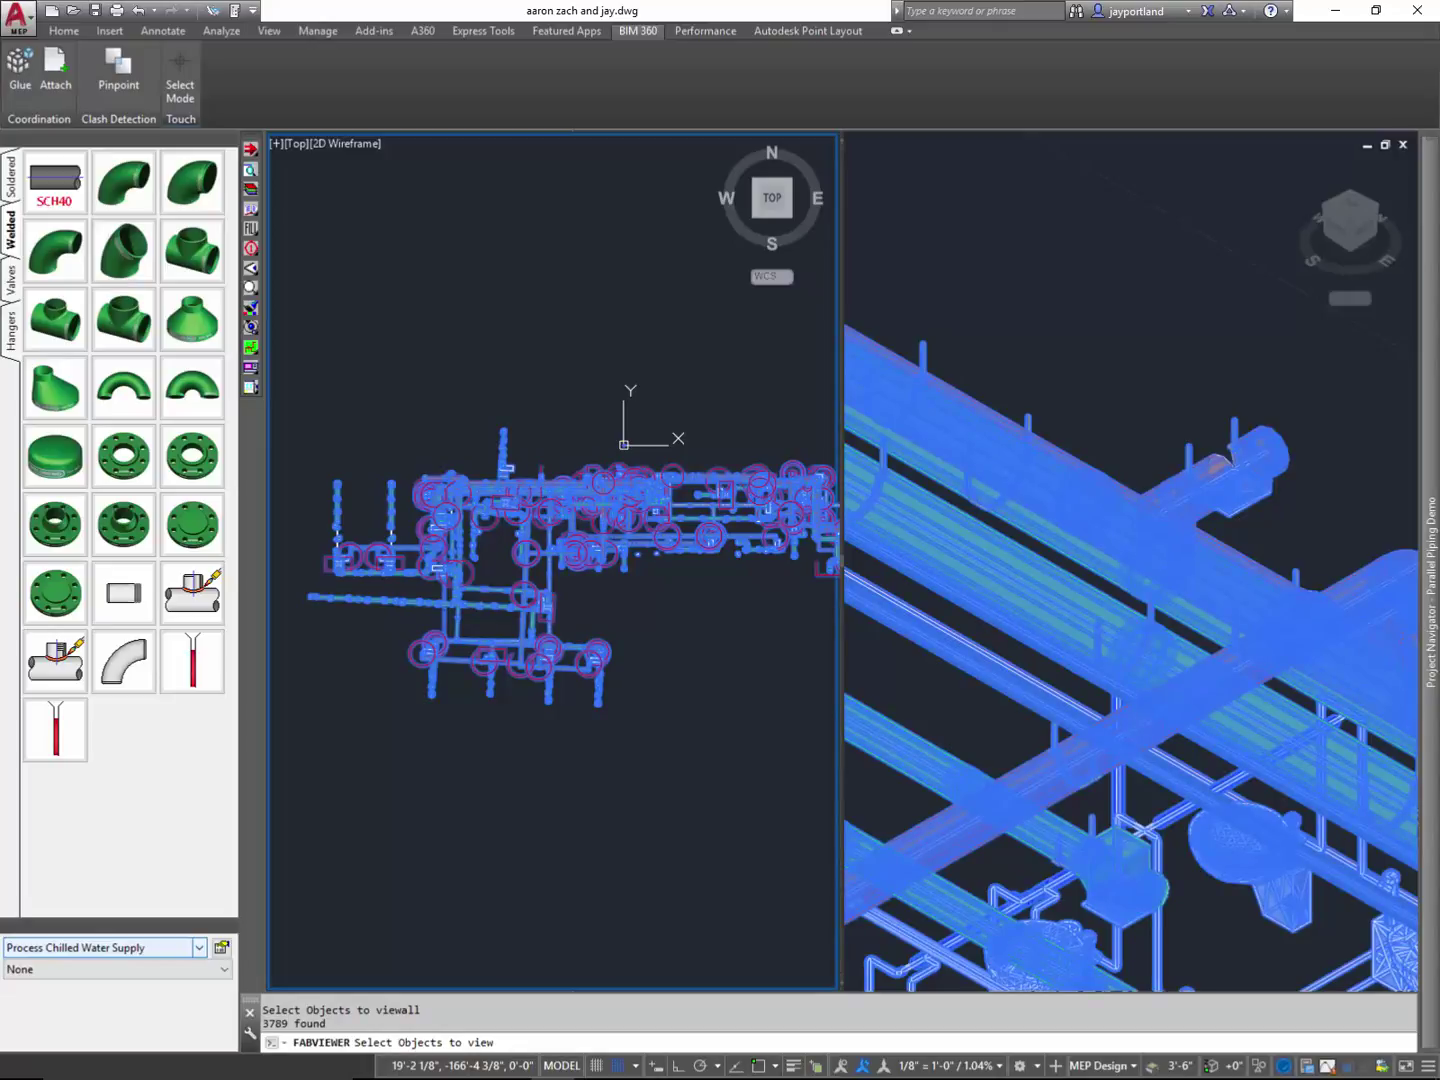
pyautogui.press('Return')
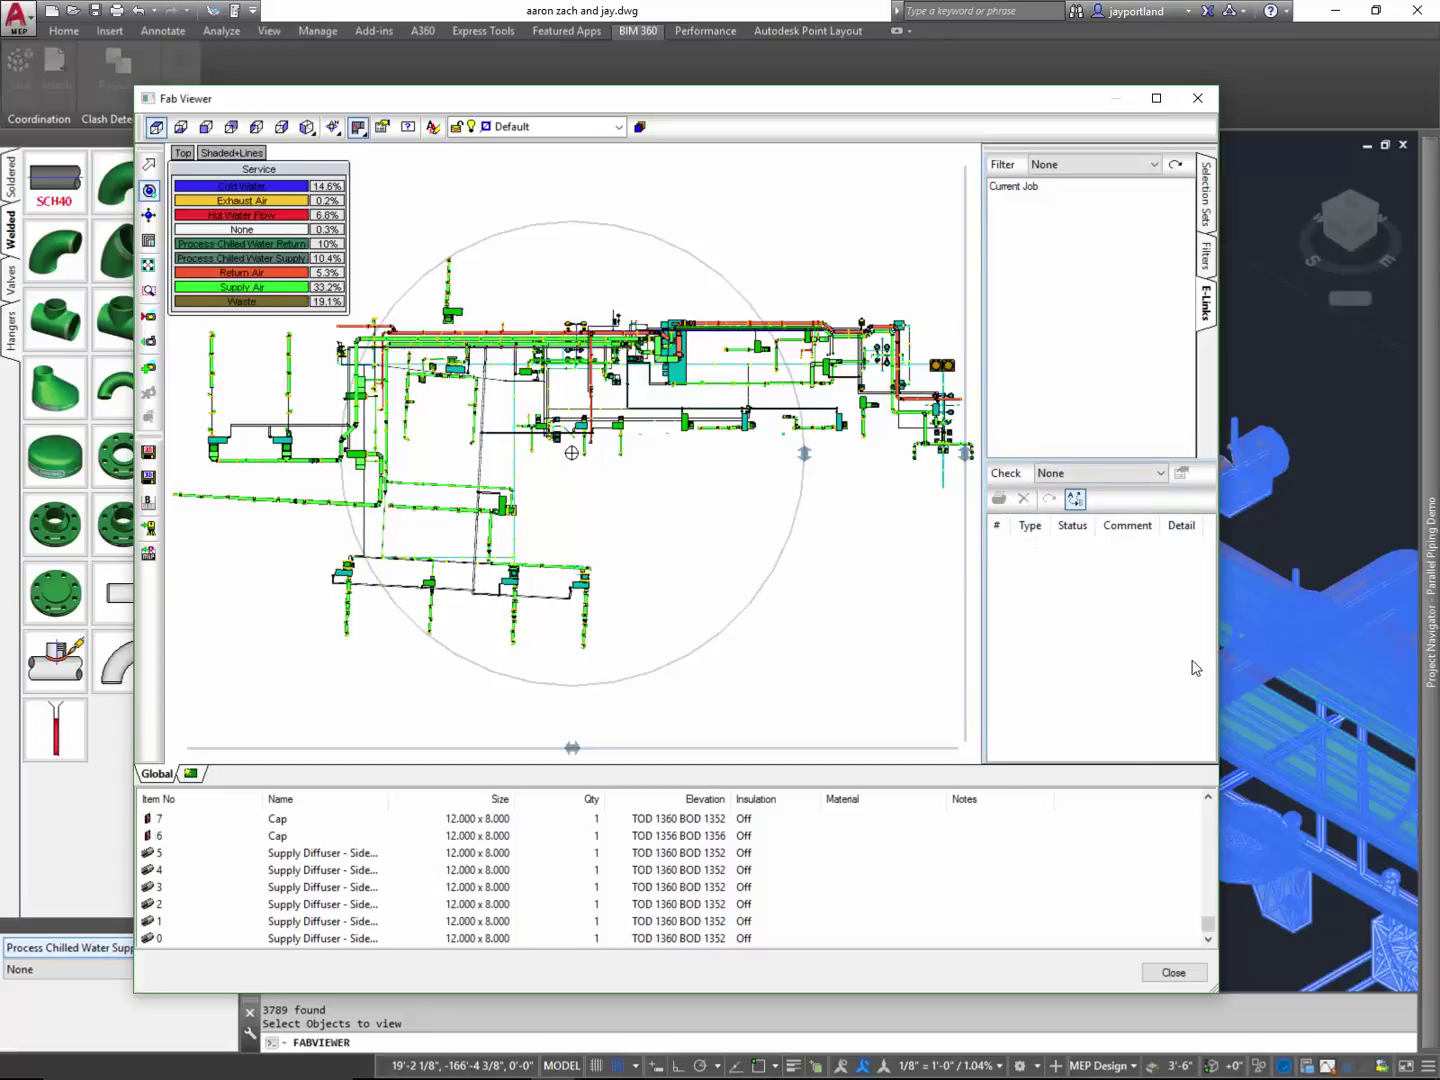
# - Look up the CHECK (Check for Conflicts) command in Fab Viewer's command list, and close the viewer
pyautogui.click(408, 127)
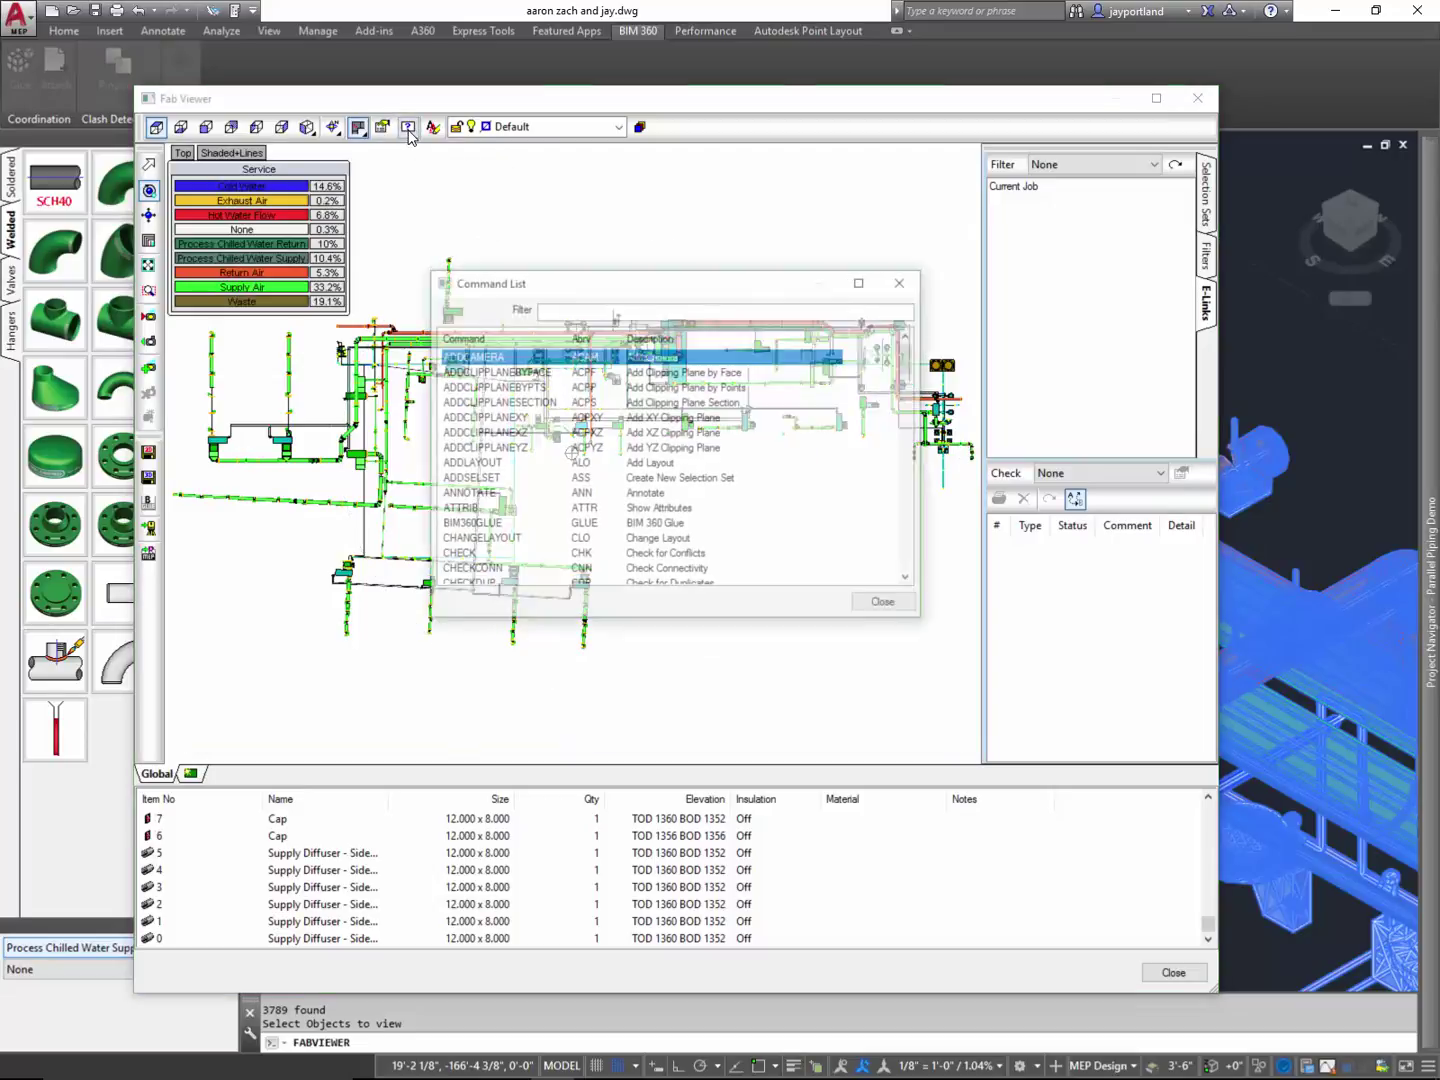
pyautogui.press('c')
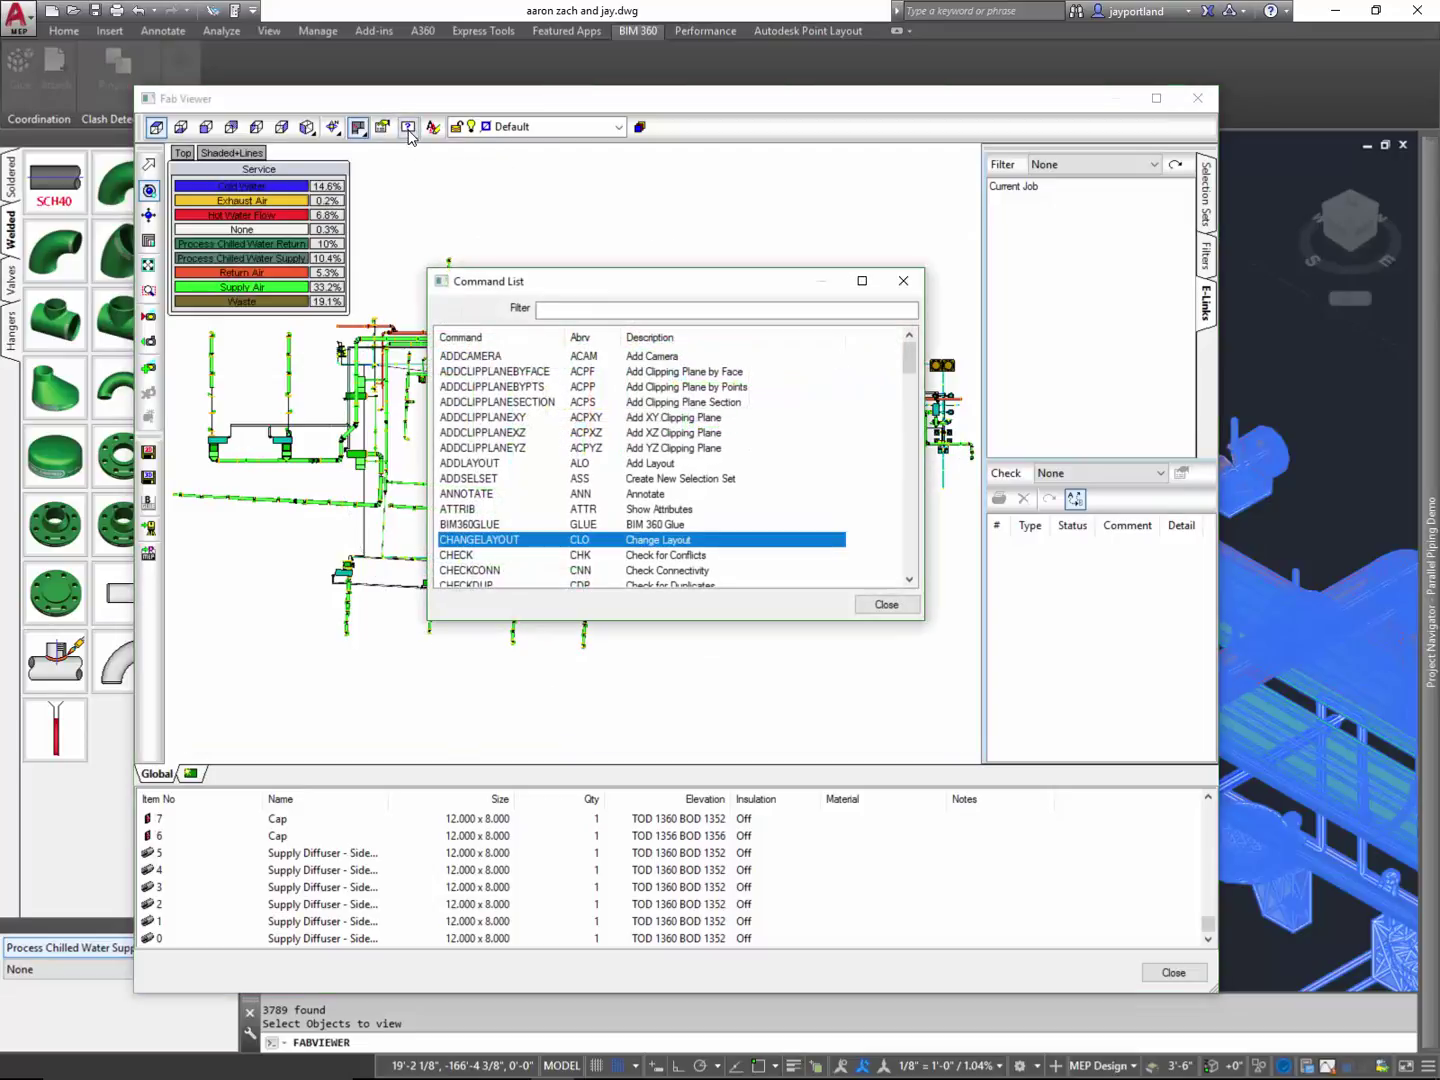
pyautogui.press('Down')
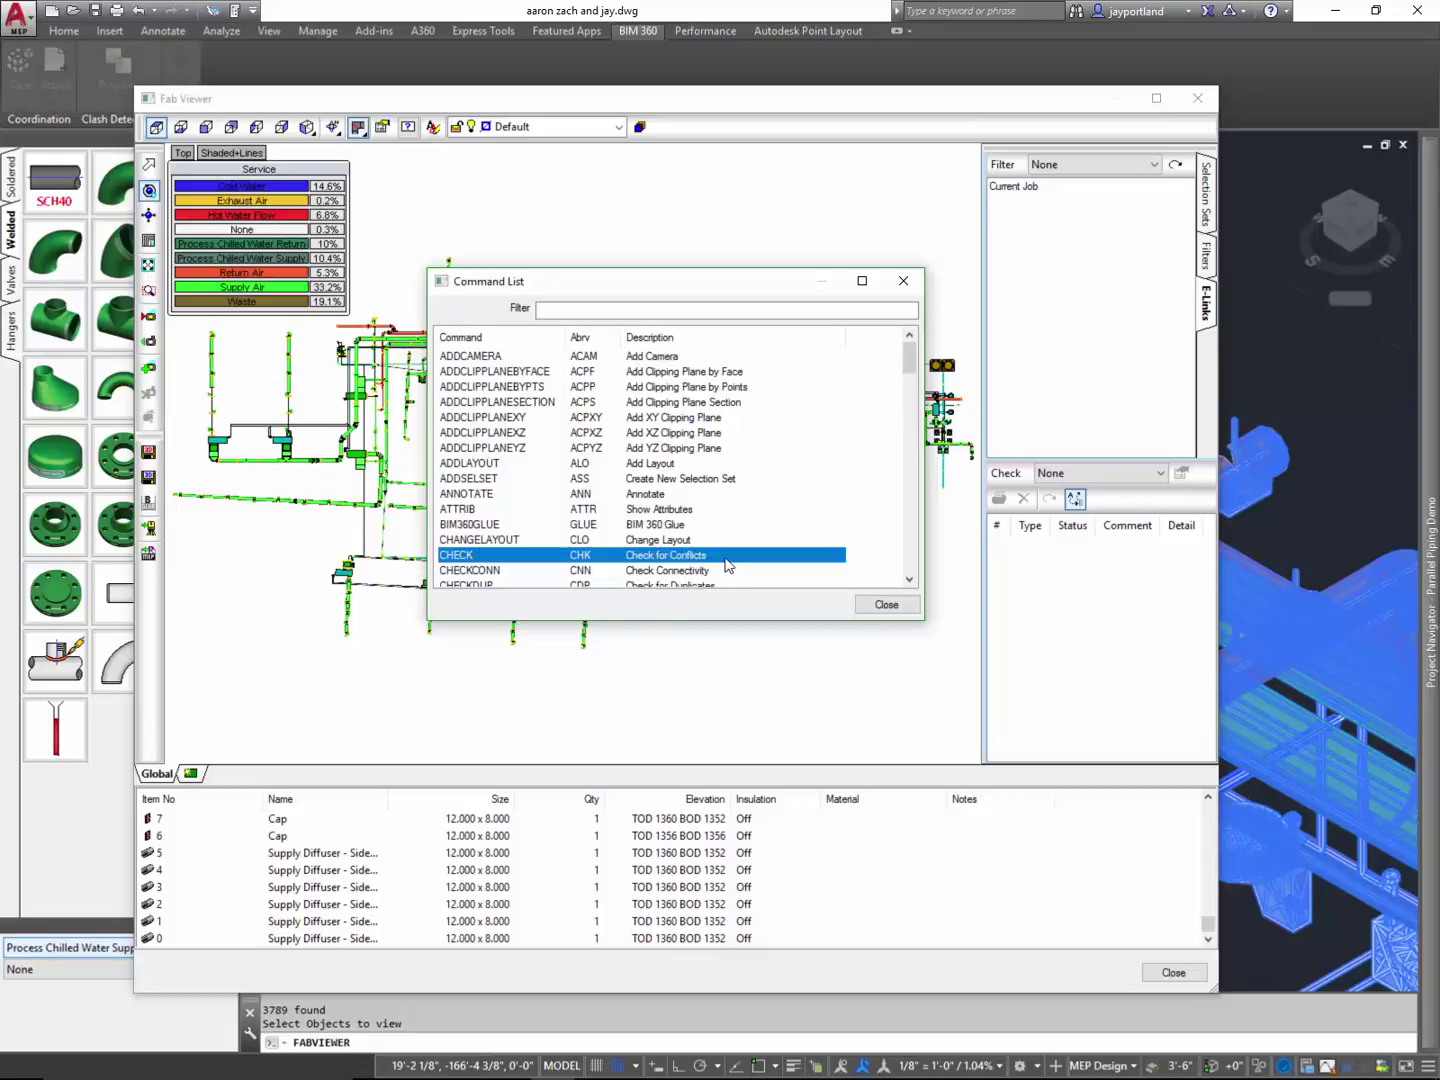
pyautogui.click(885, 604)
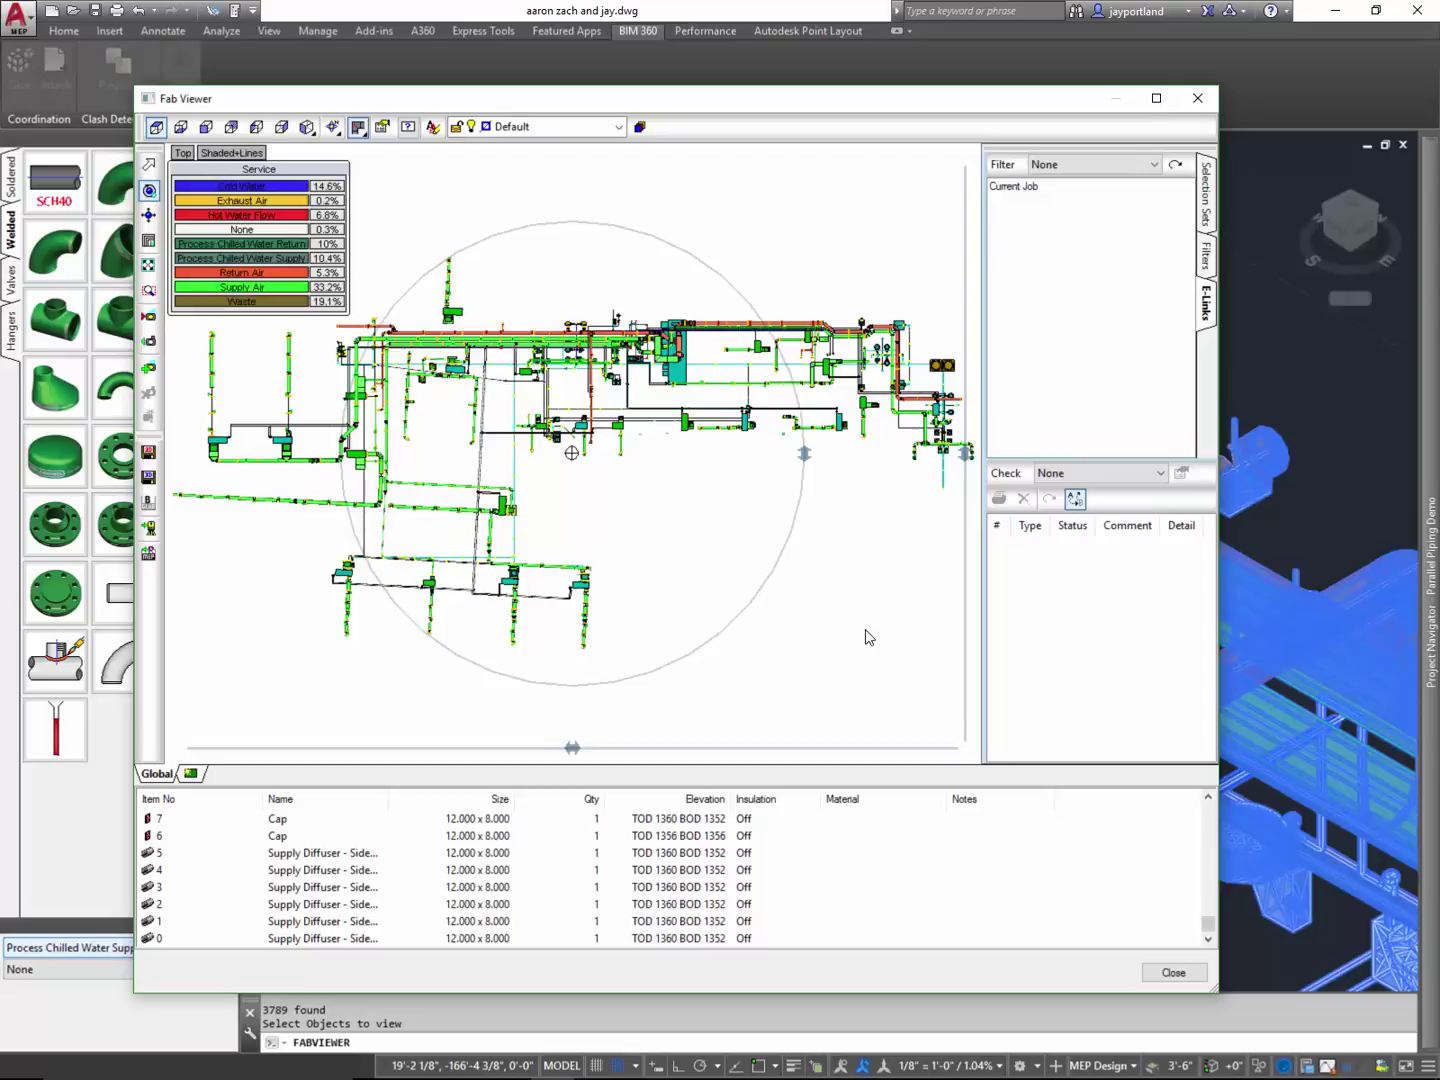
pyautogui.click(1197, 98)
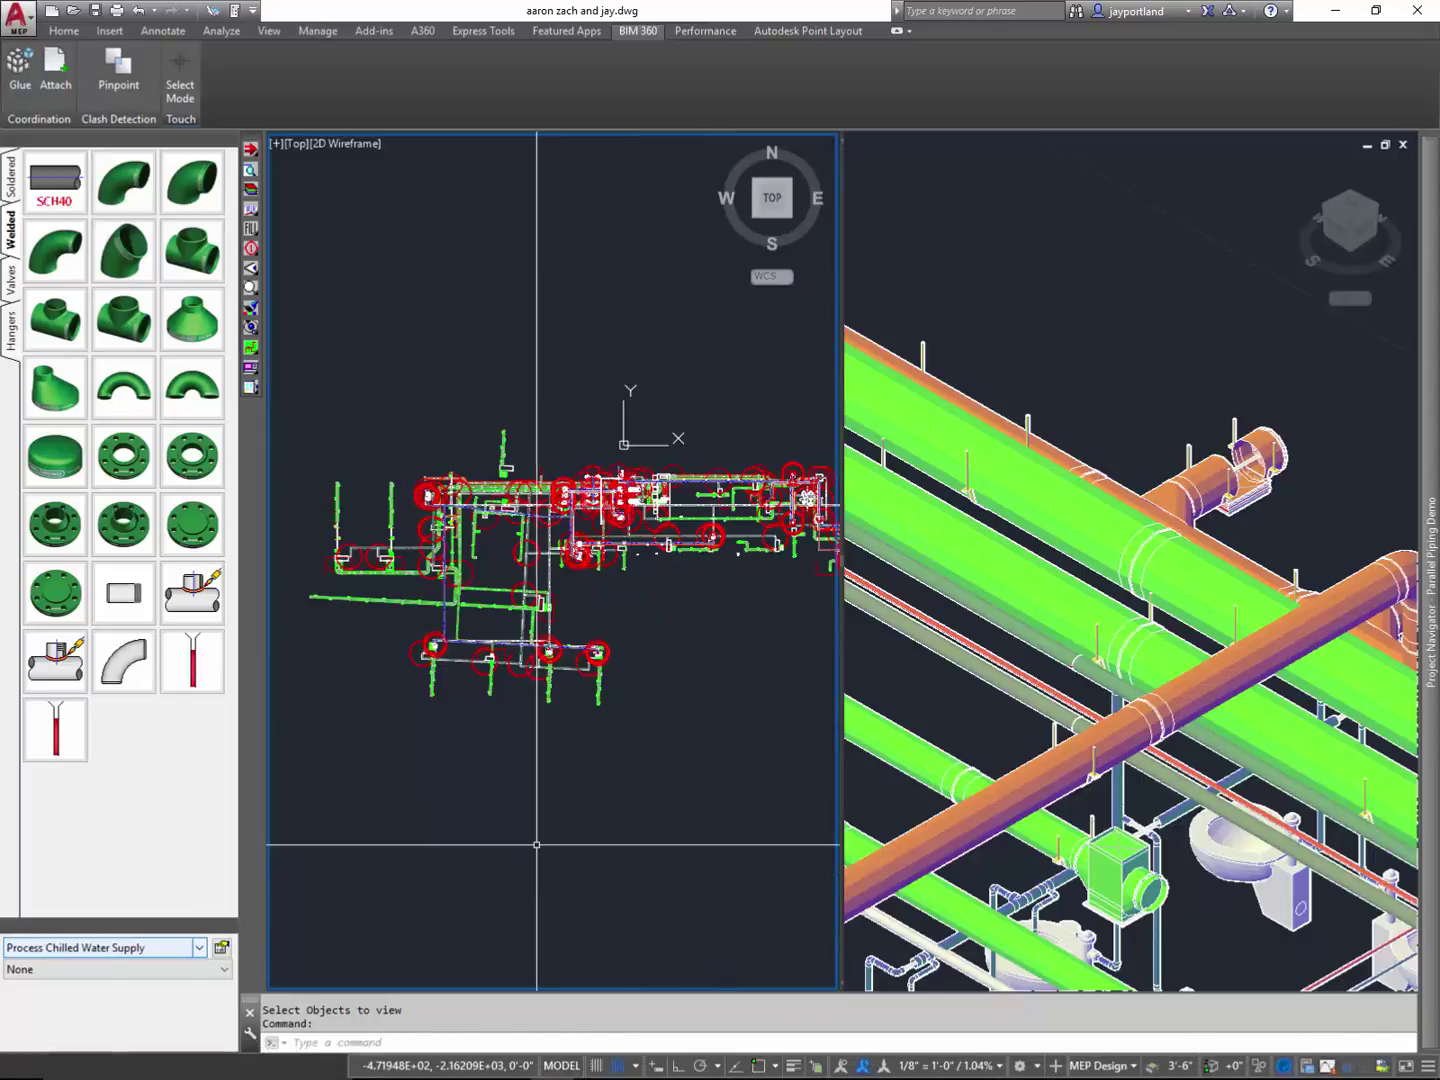
pyautogui.write('NWCou')
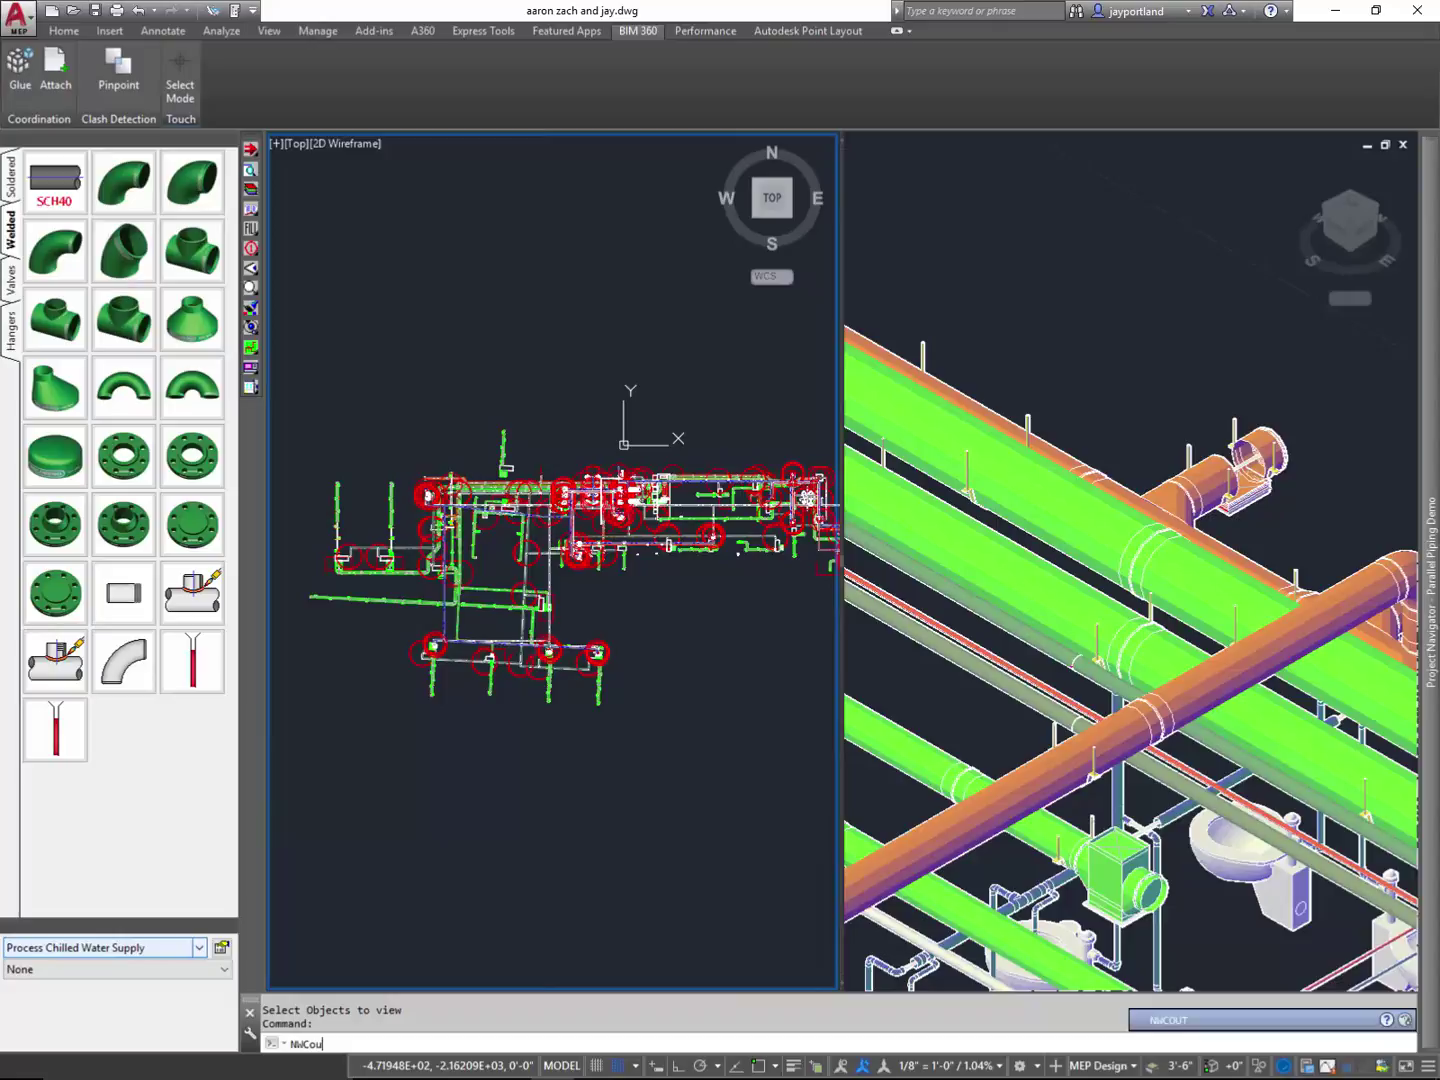
pyautogui.write('t')
pyautogui.press('Return')
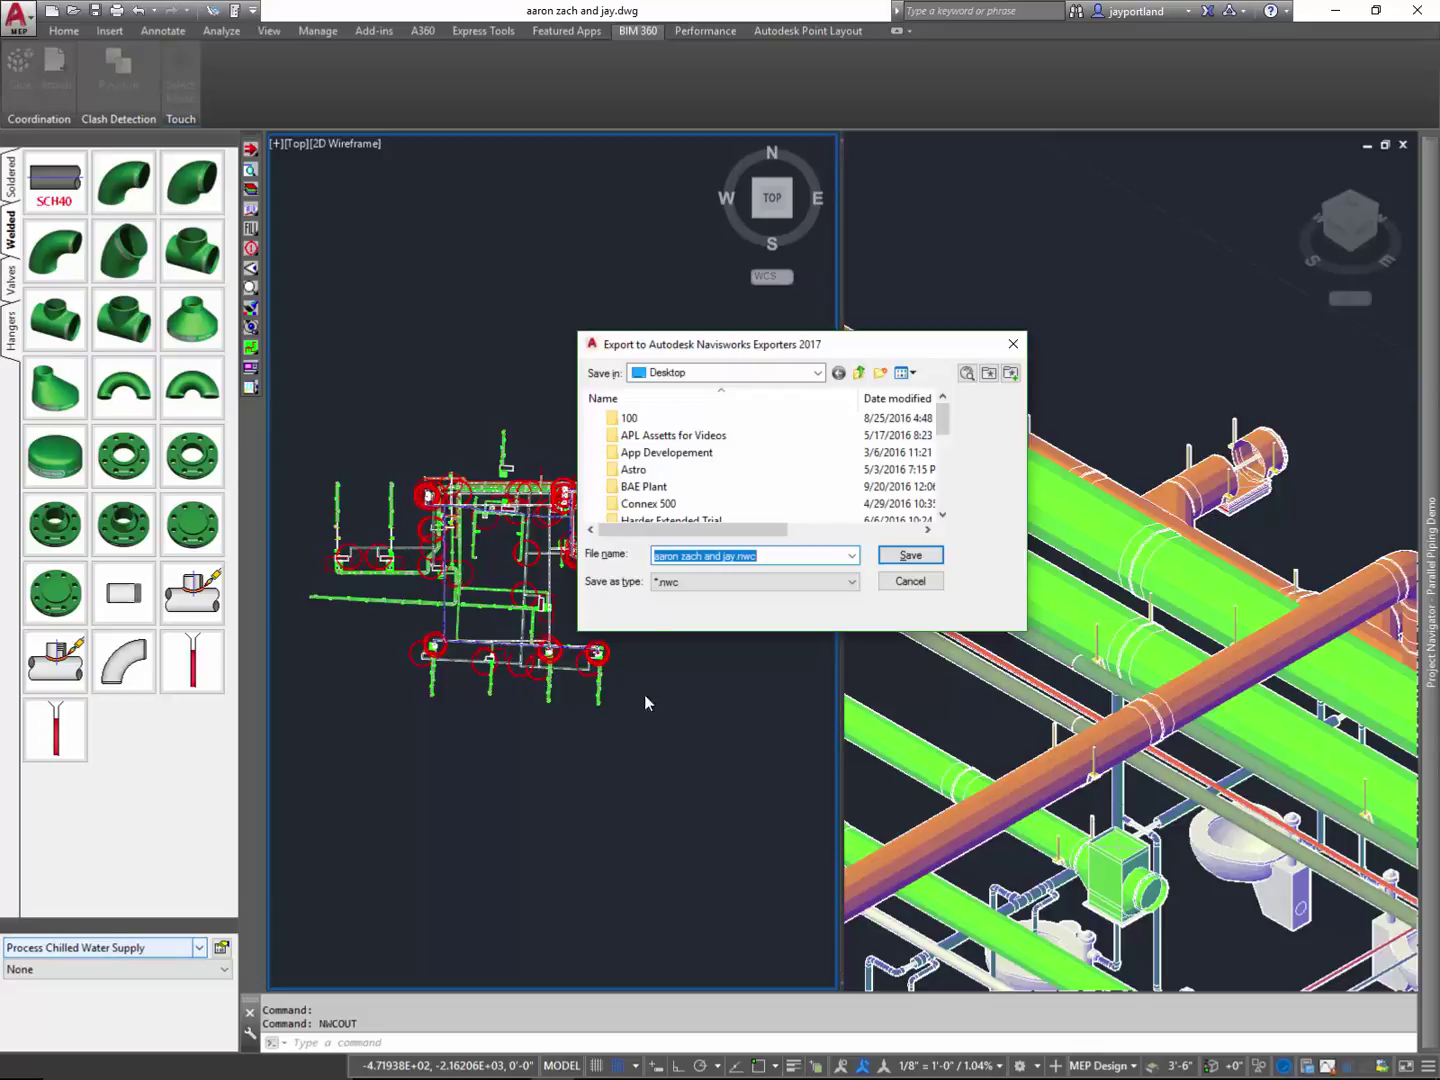
pyautogui.click(797, 556)
pyautogui.moveTo(760, 555); pyautogui.dragTo(617, 556)
pyautogui.click(905, 580)
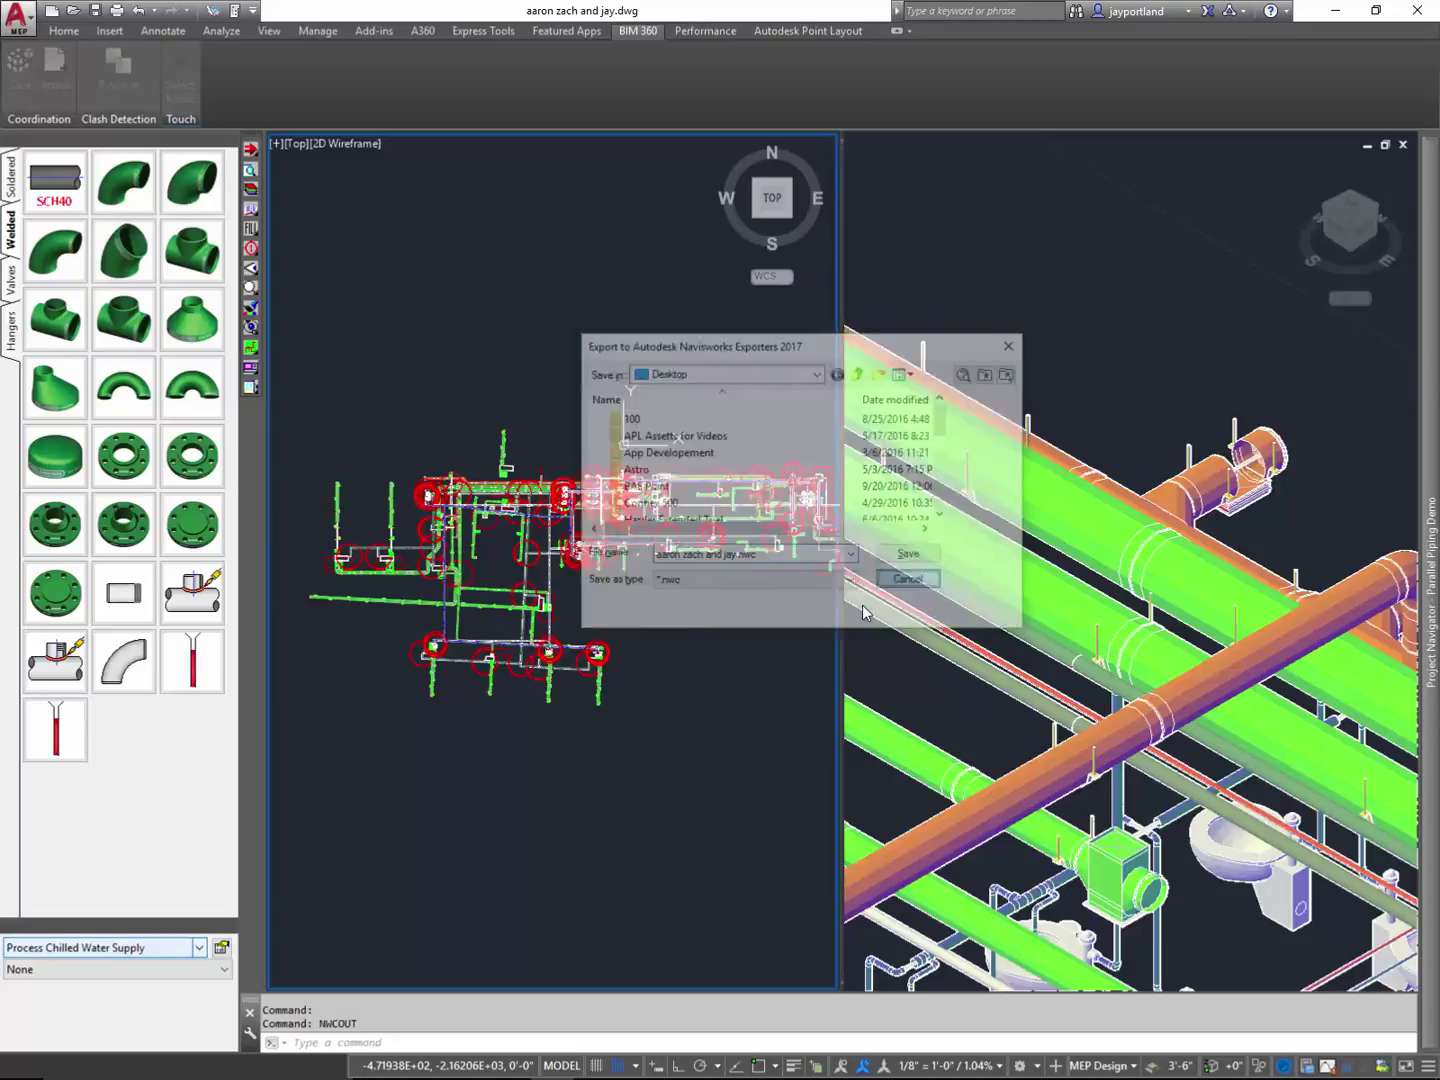
# - Launch Navisworks Manage 2017 and open the recent NWC file that shares its name with the CADmep drawing
pyautogui.click(10, 1068)
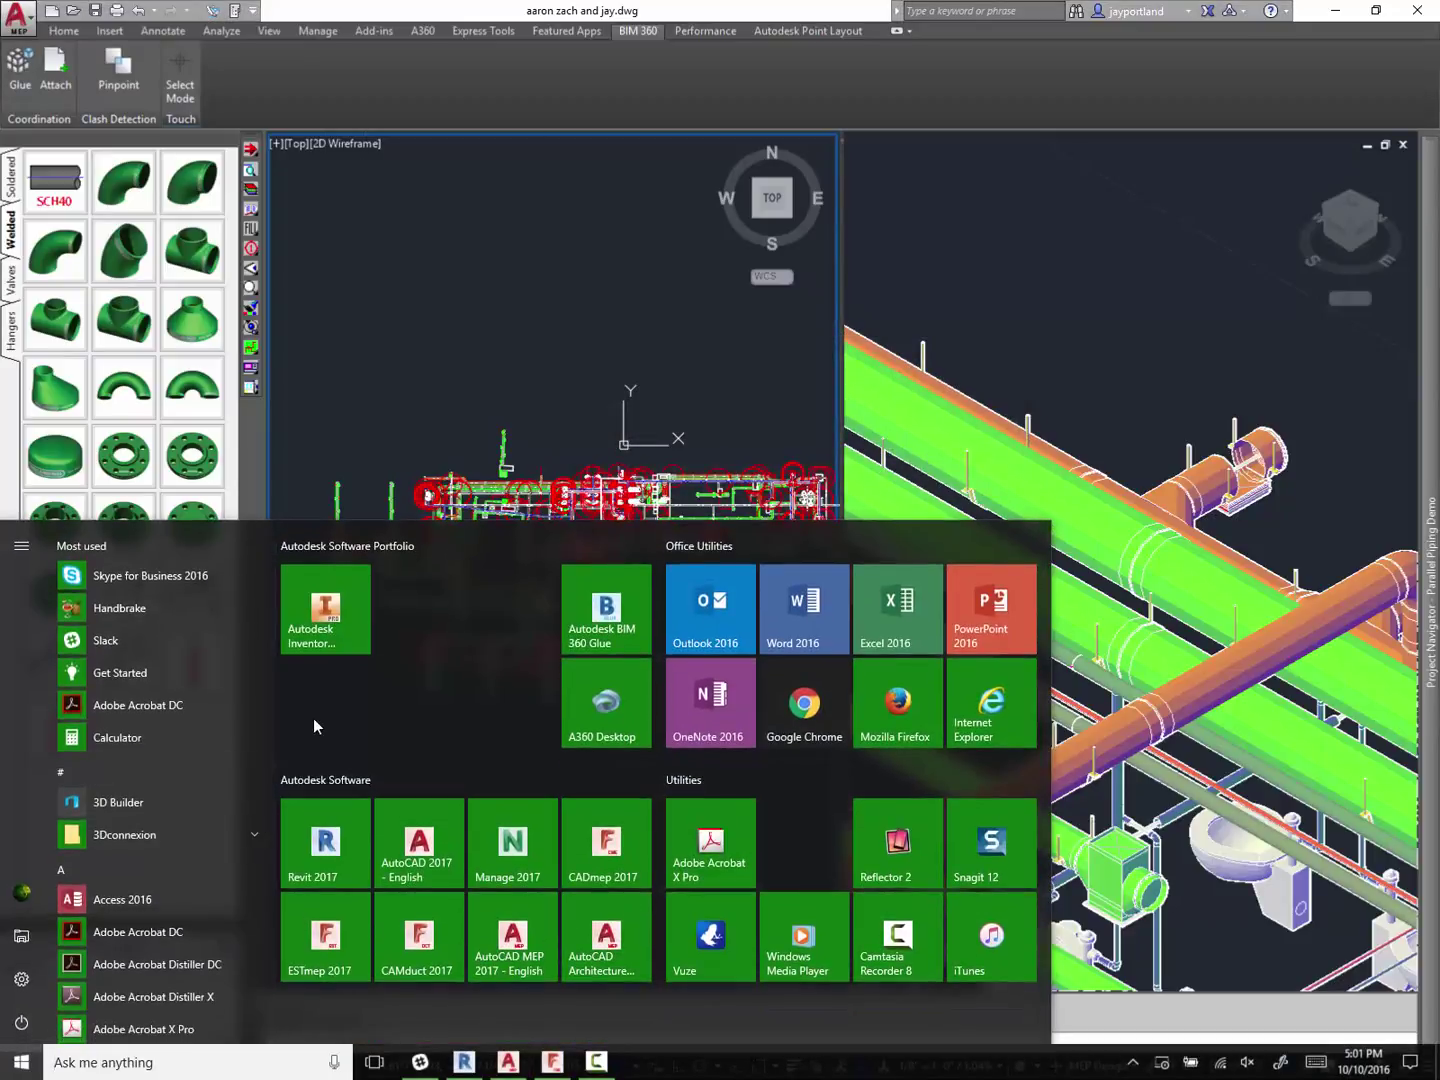
pyautogui.click(515, 846)
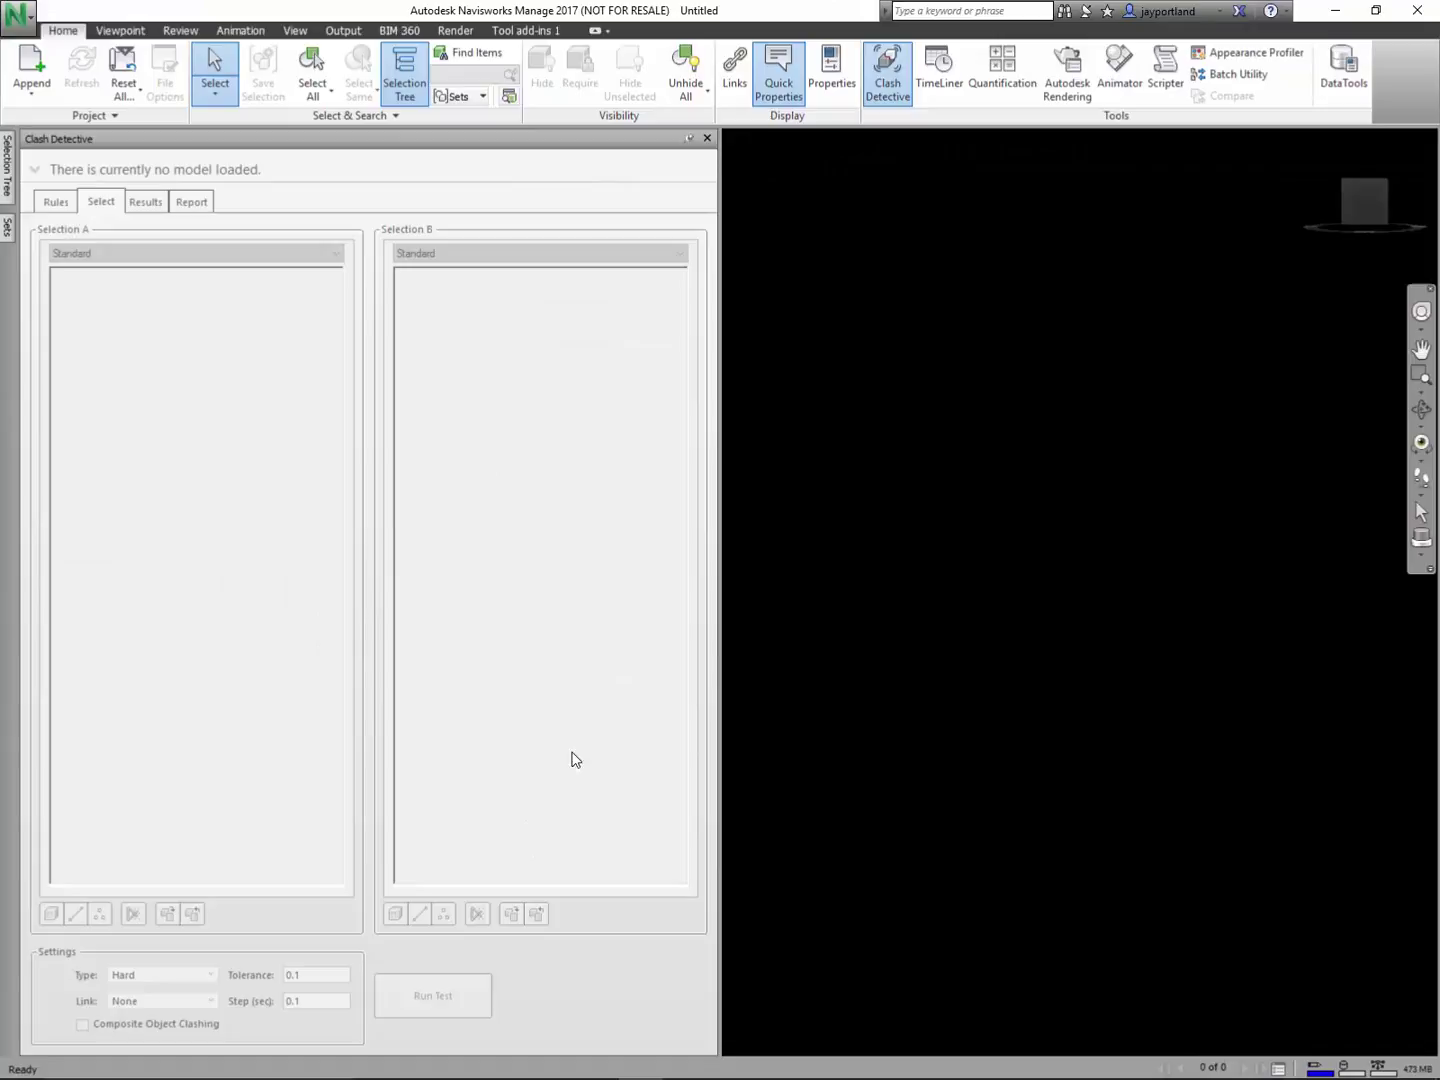
pyautogui.click(707, 139)
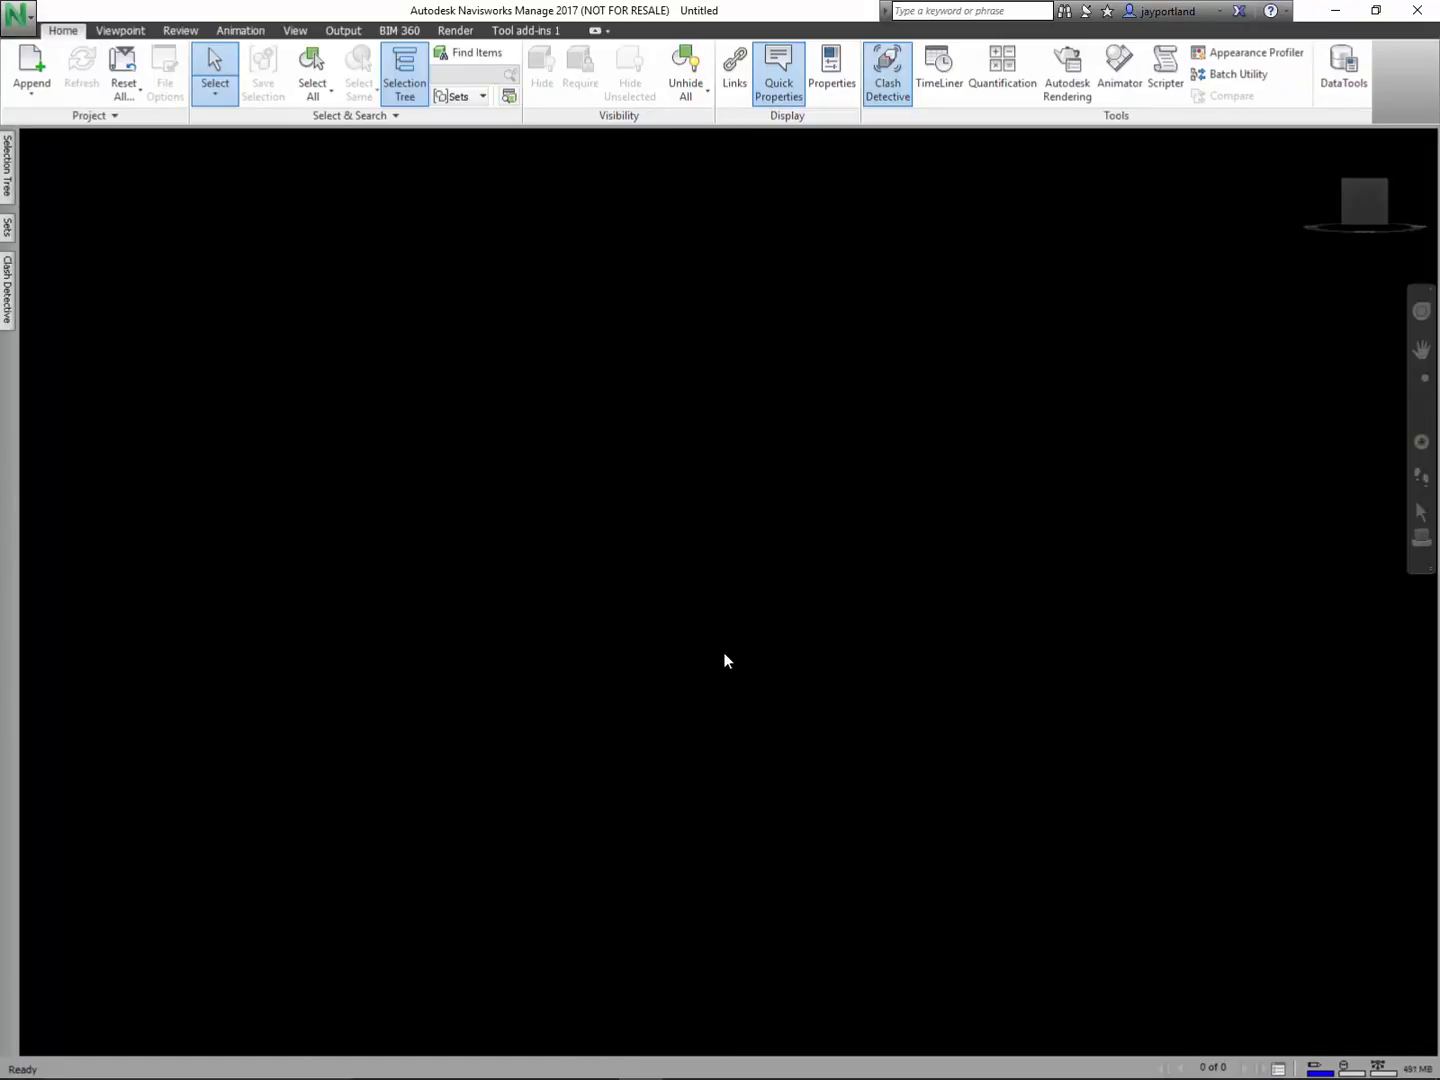
pyautogui.click(17, 14)
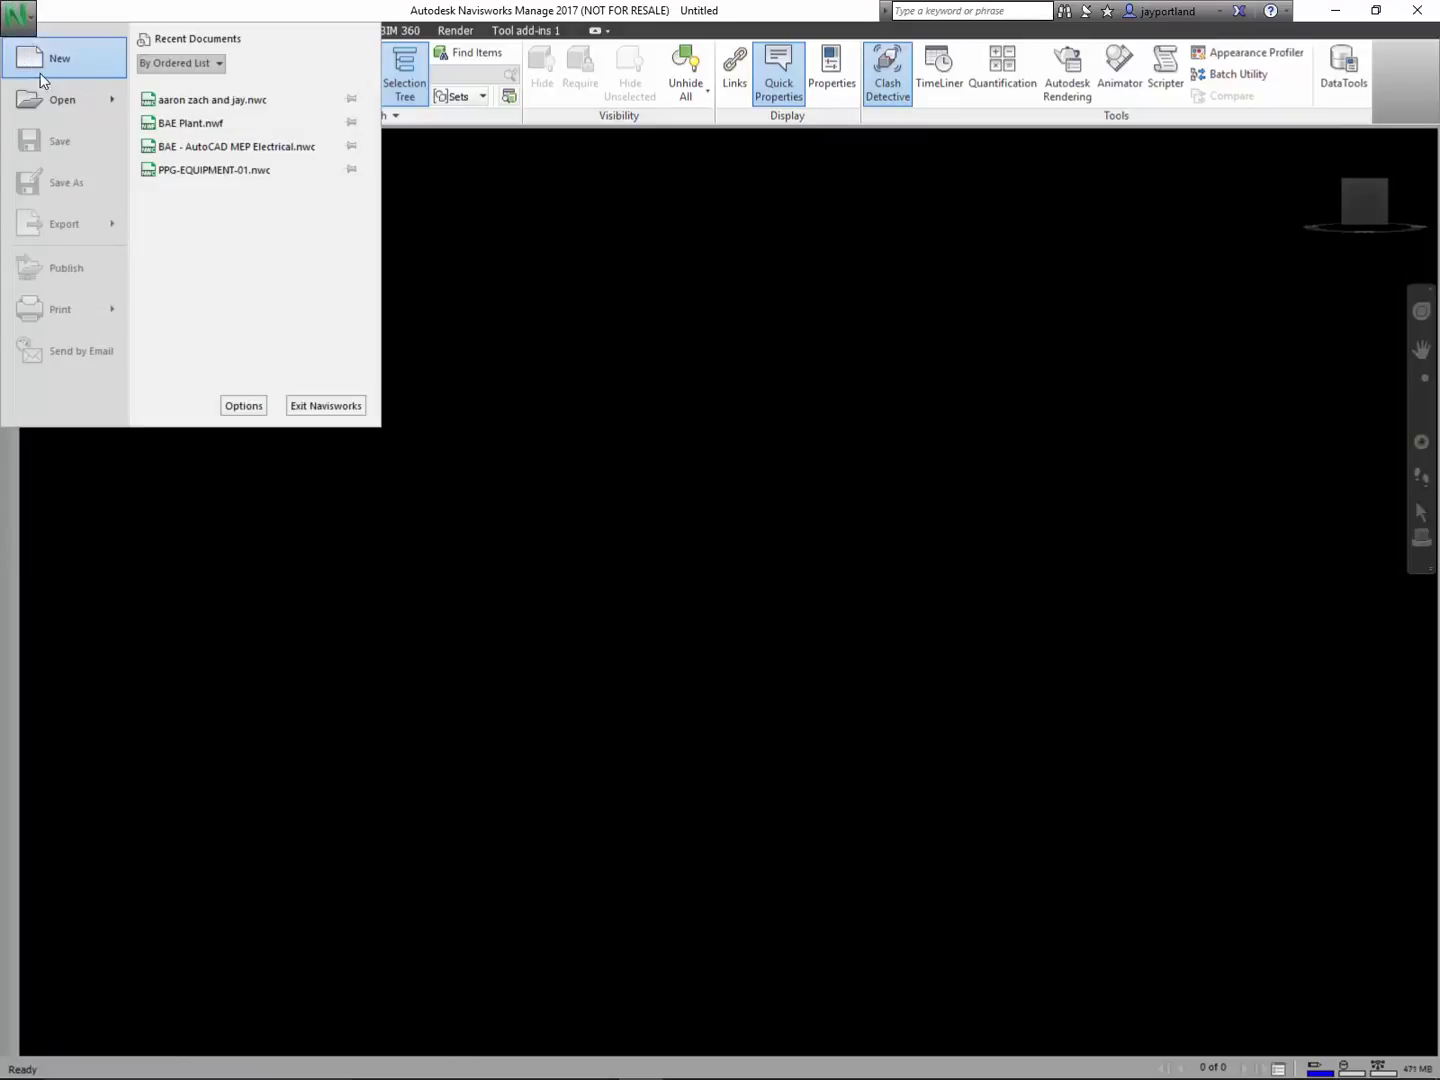
pyautogui.click(160, 101)
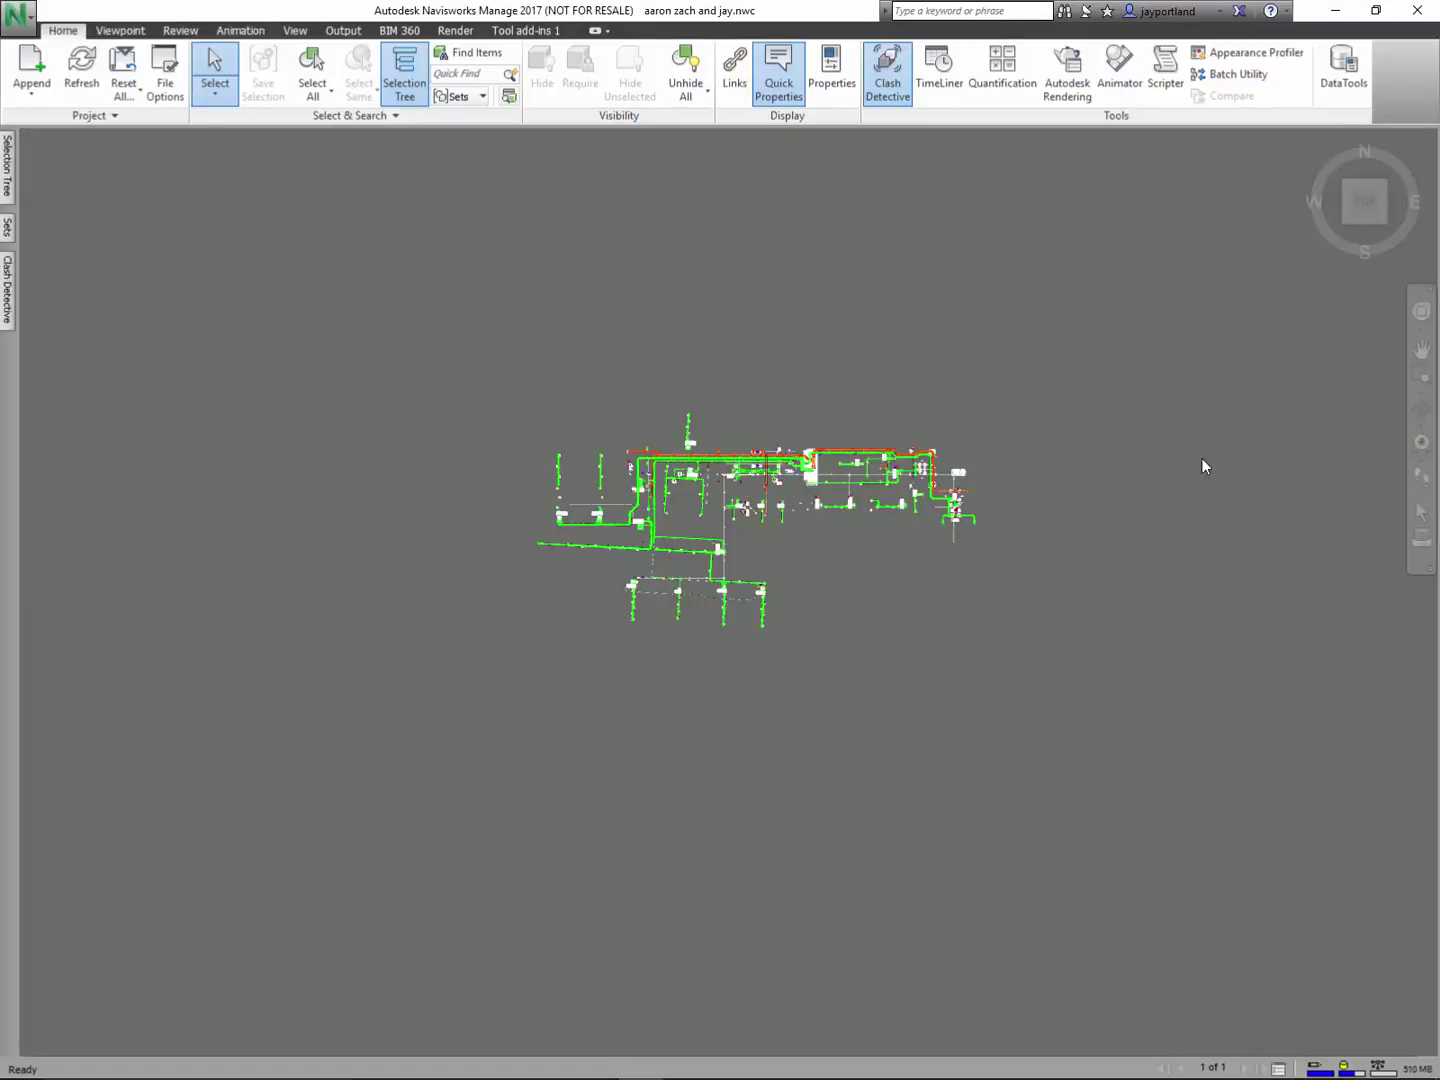
# - View the model from an isometric angle and examine its layers in the Selection Tree and its saved sets
pyautogui.click(1395, 230)
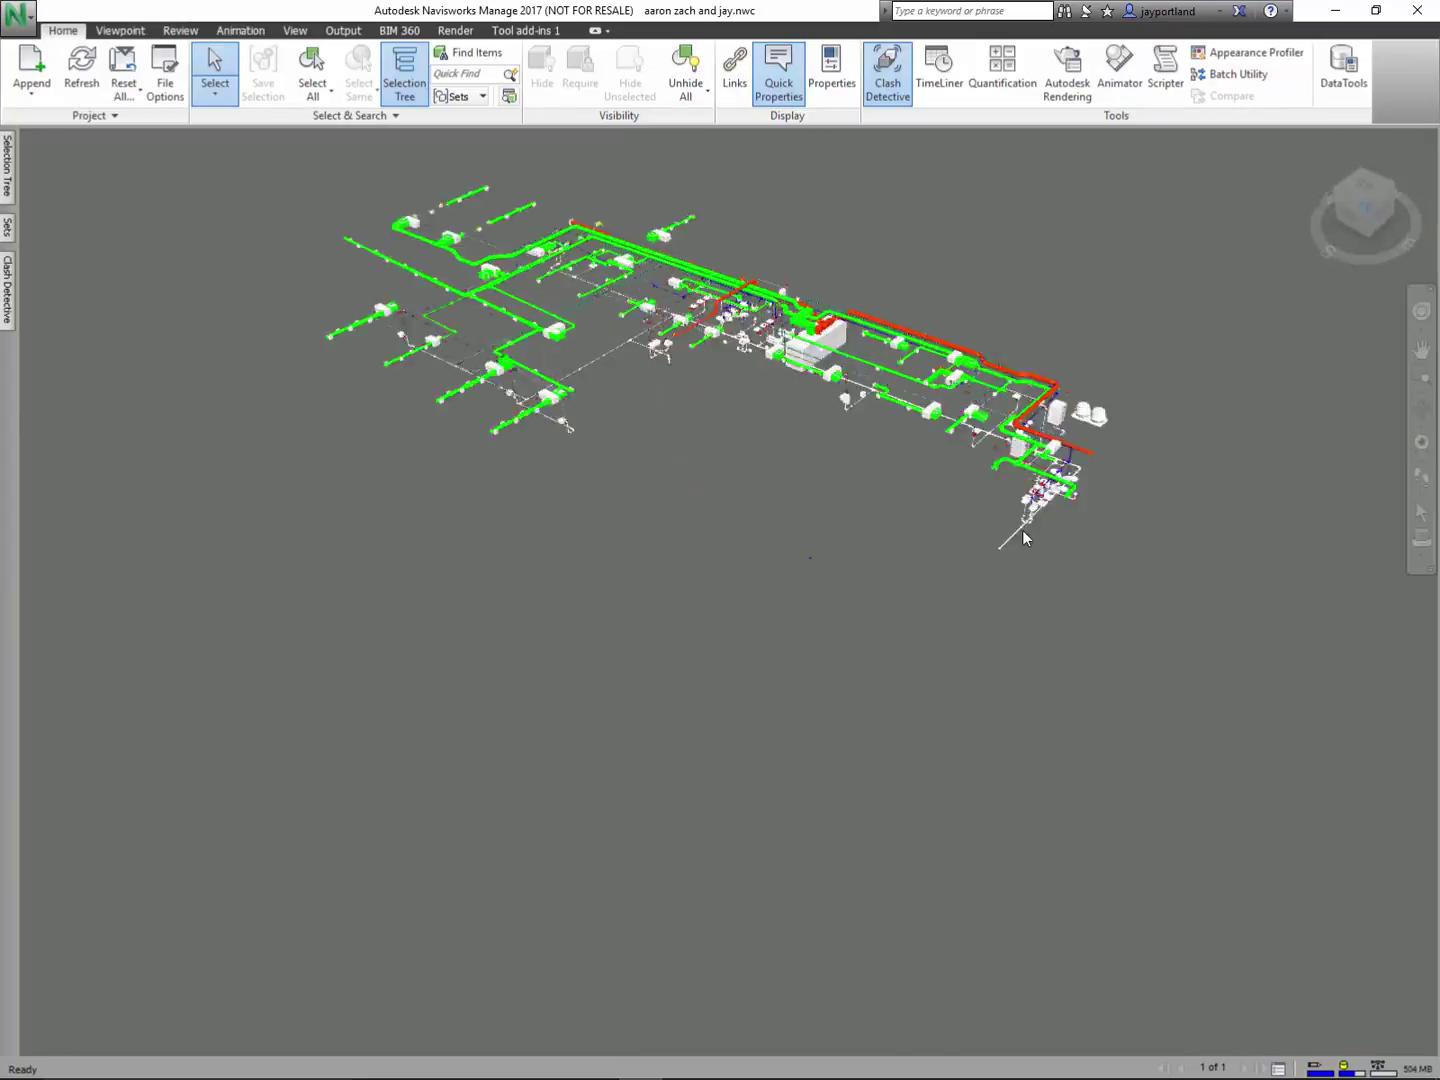
pyautogui.scroll(5, 690, 345)
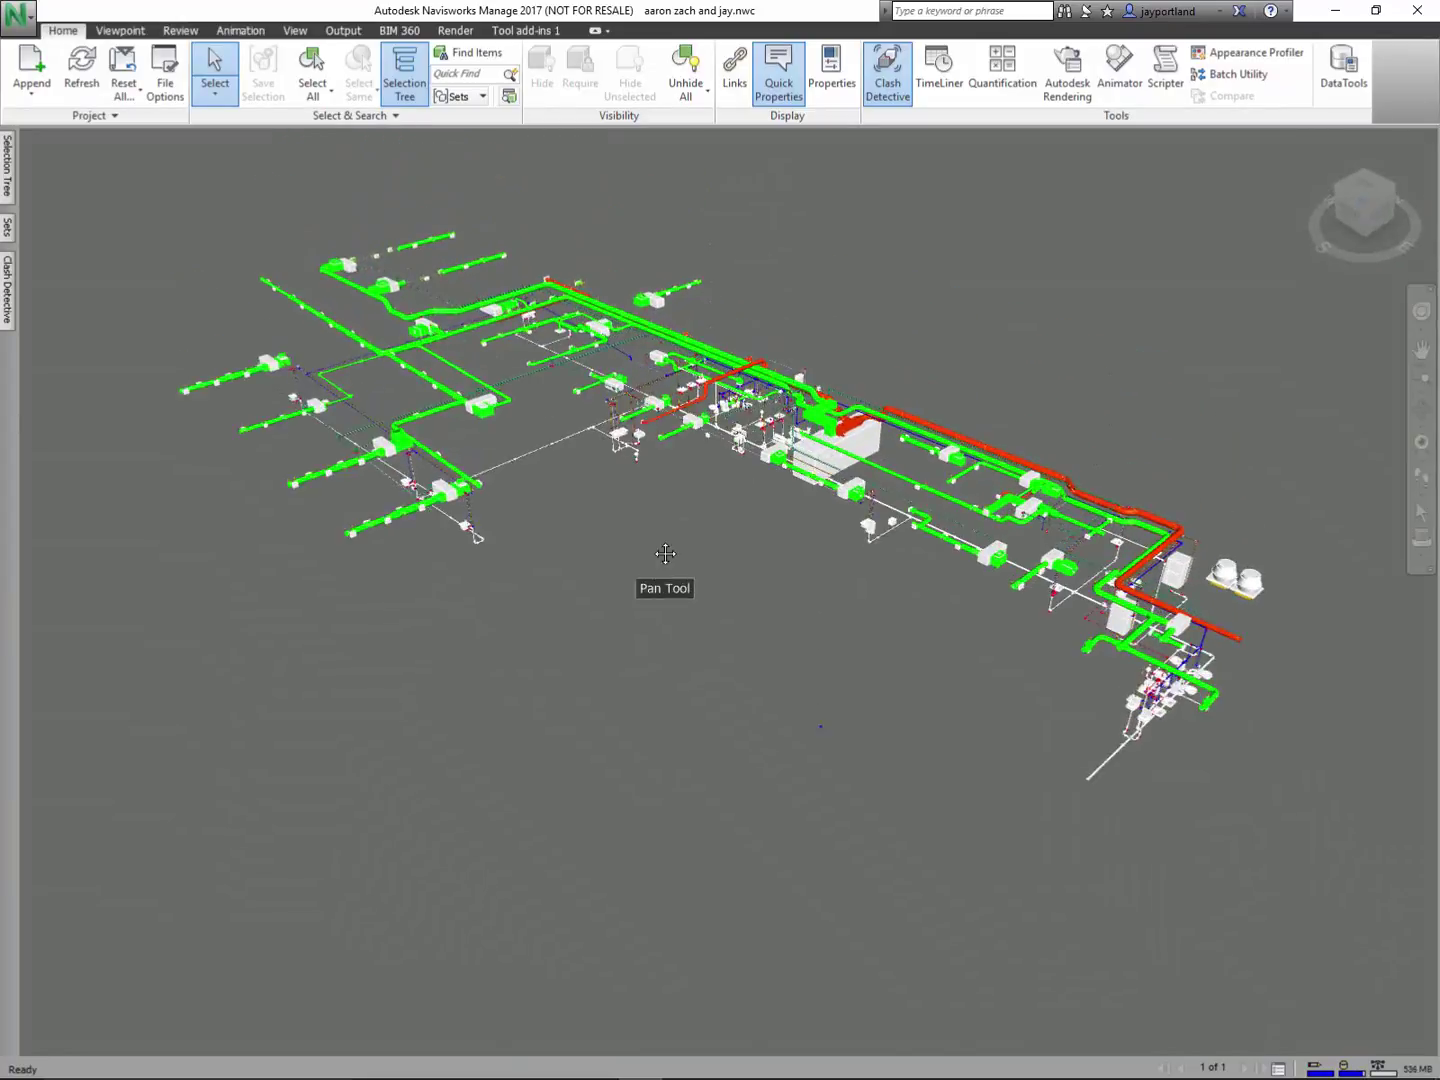
pyautogui.moveTo(665, 554); pyautogui.dragTo(665, 623, button='middle')
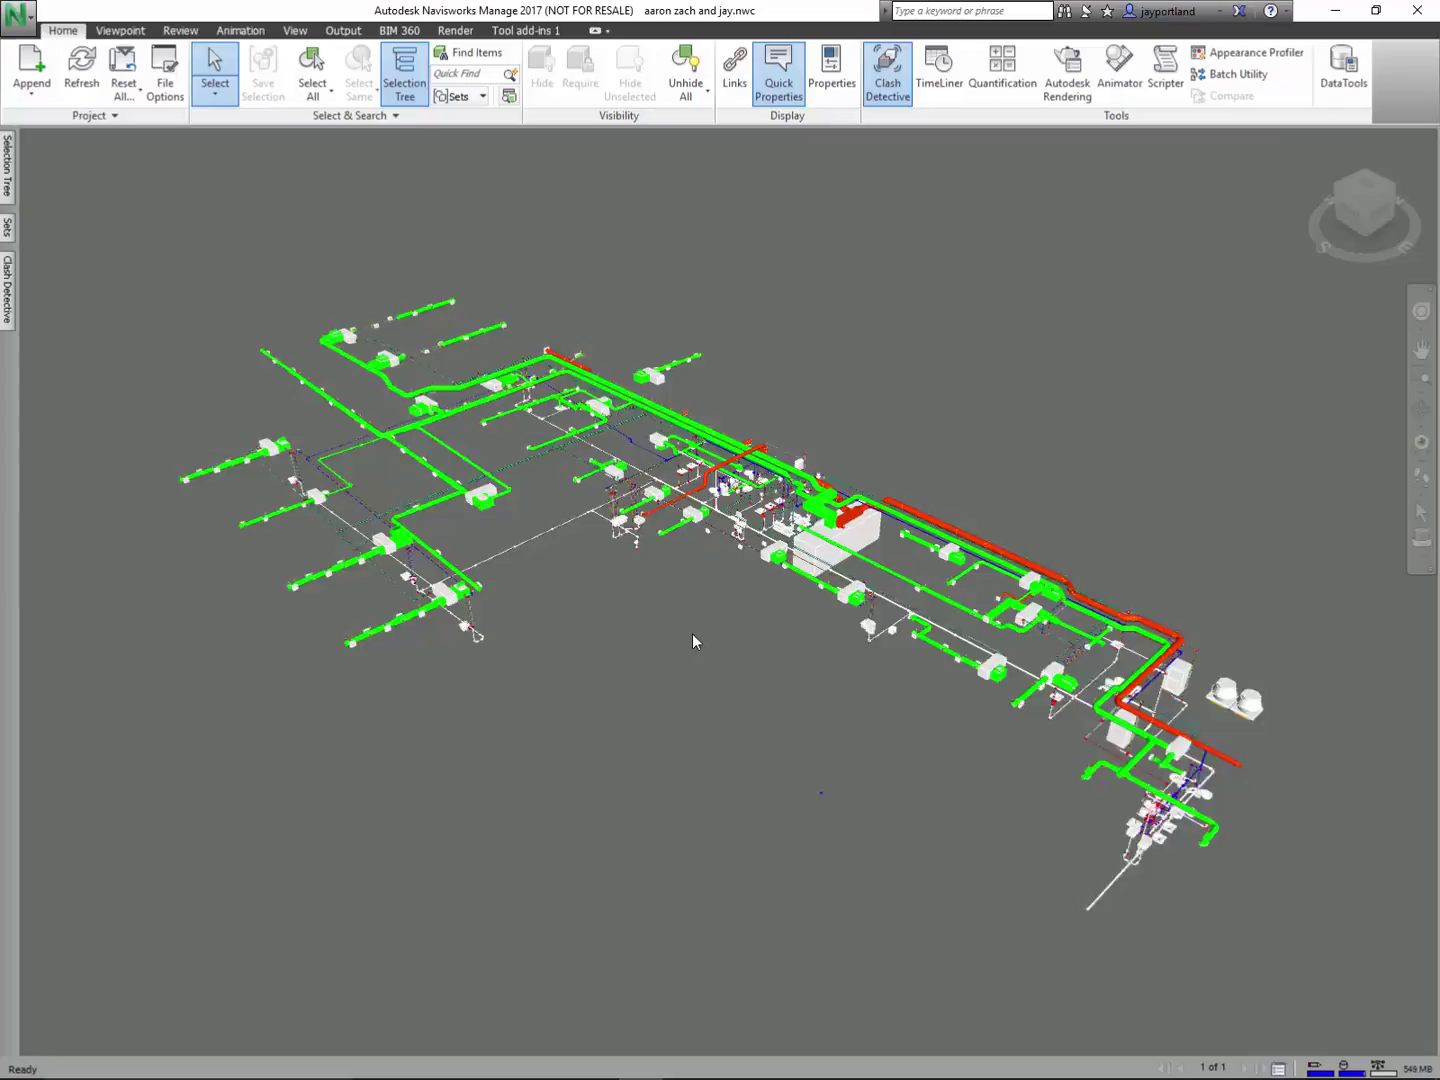
pyautogui.scroll(2, 692, 634)
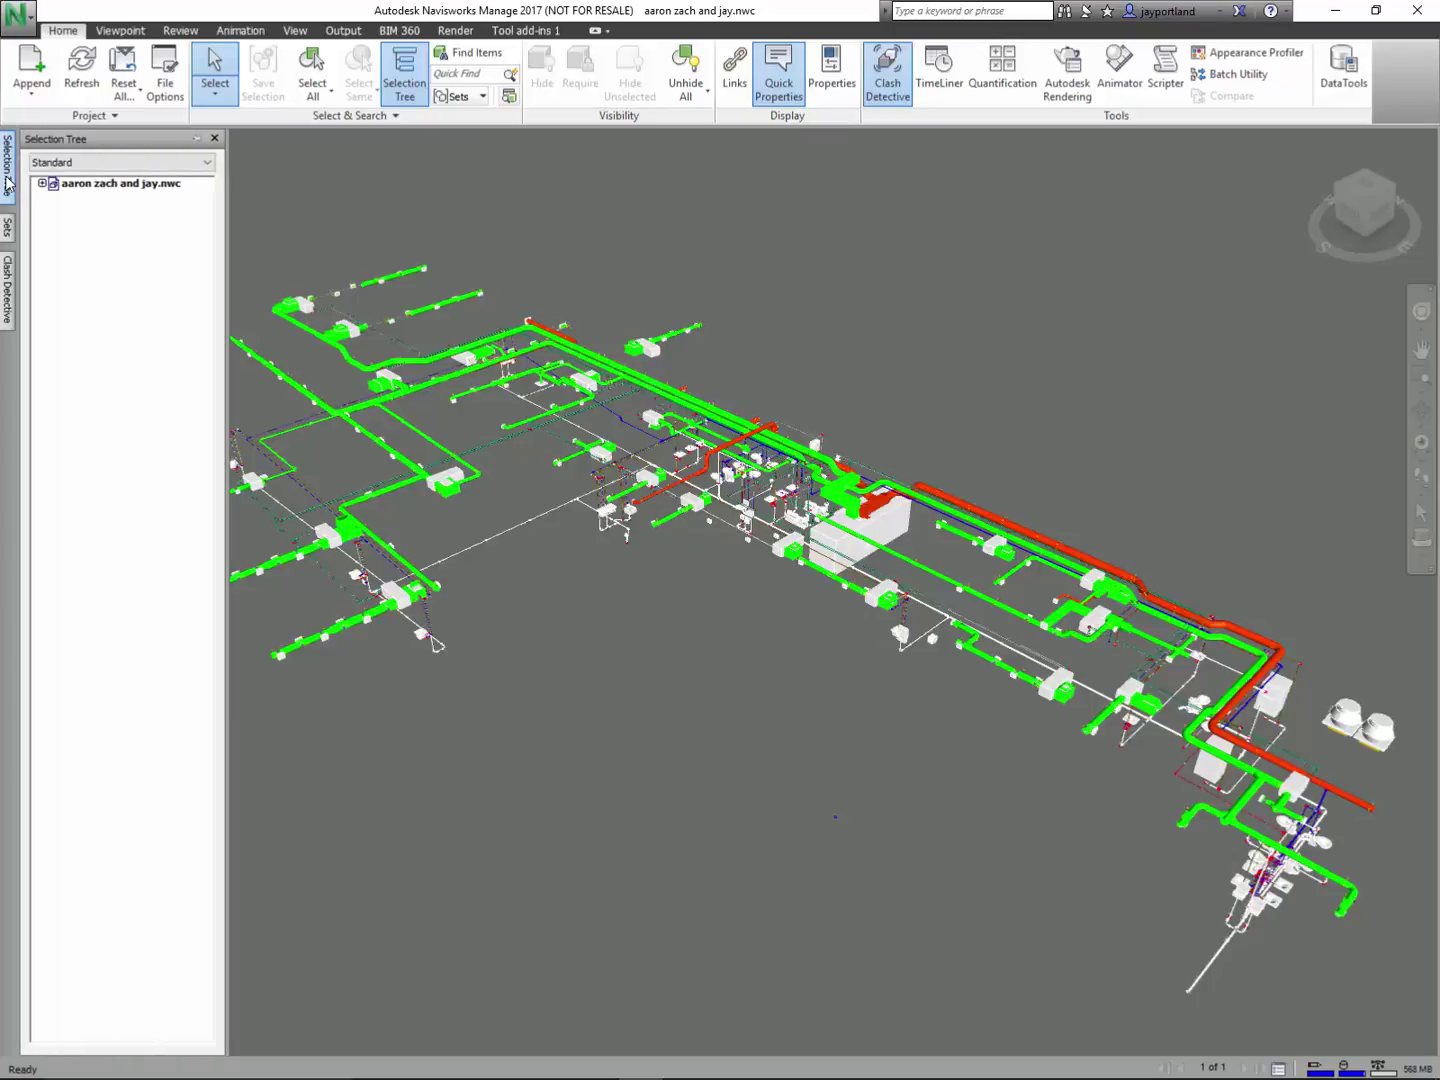
pyautogui.click(40, 184)
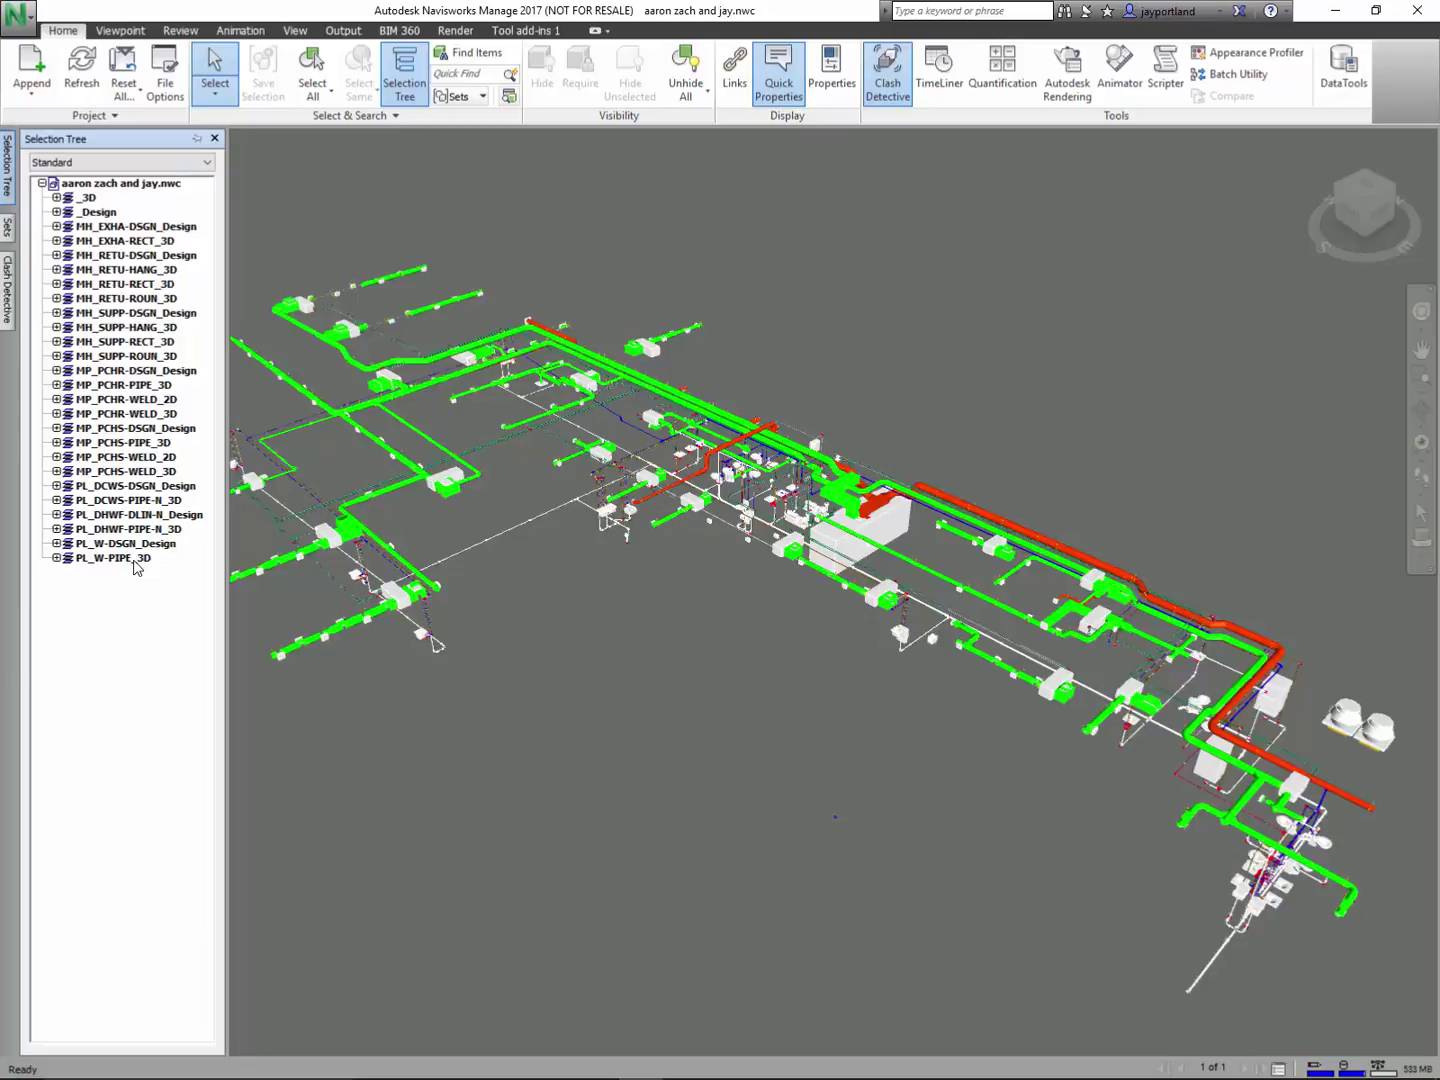
pyautogui.click(9, 229)
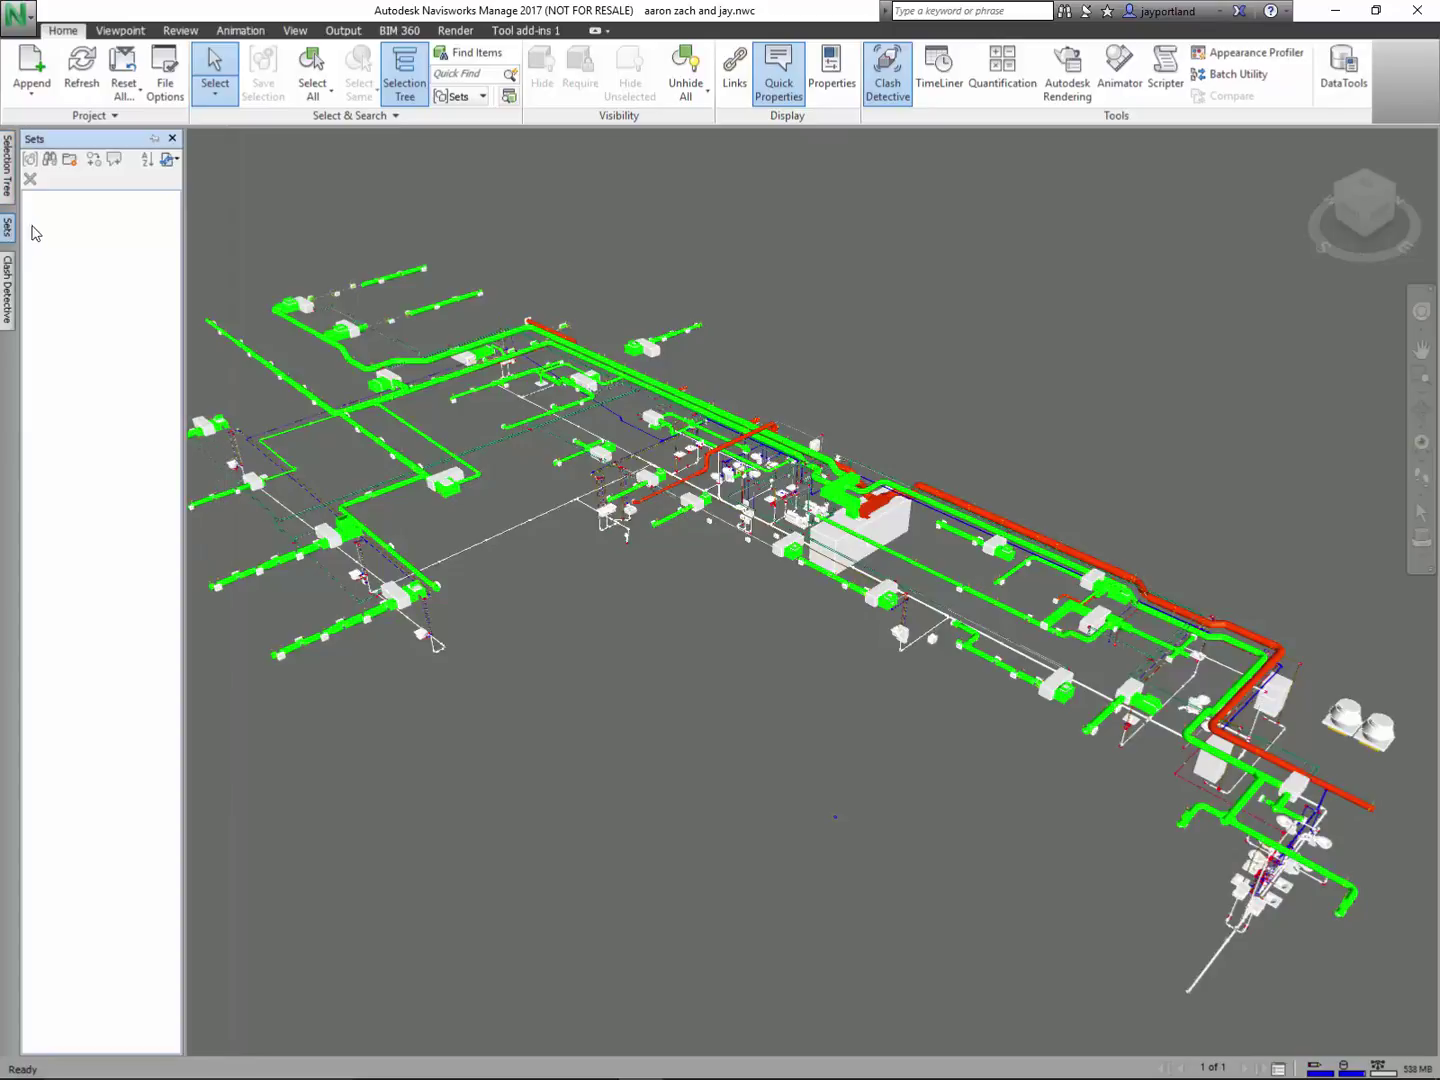
# - Add a clash test in Clash Detective and name it "Initial attempt at clashing"
pyautogui.click(13, 292)
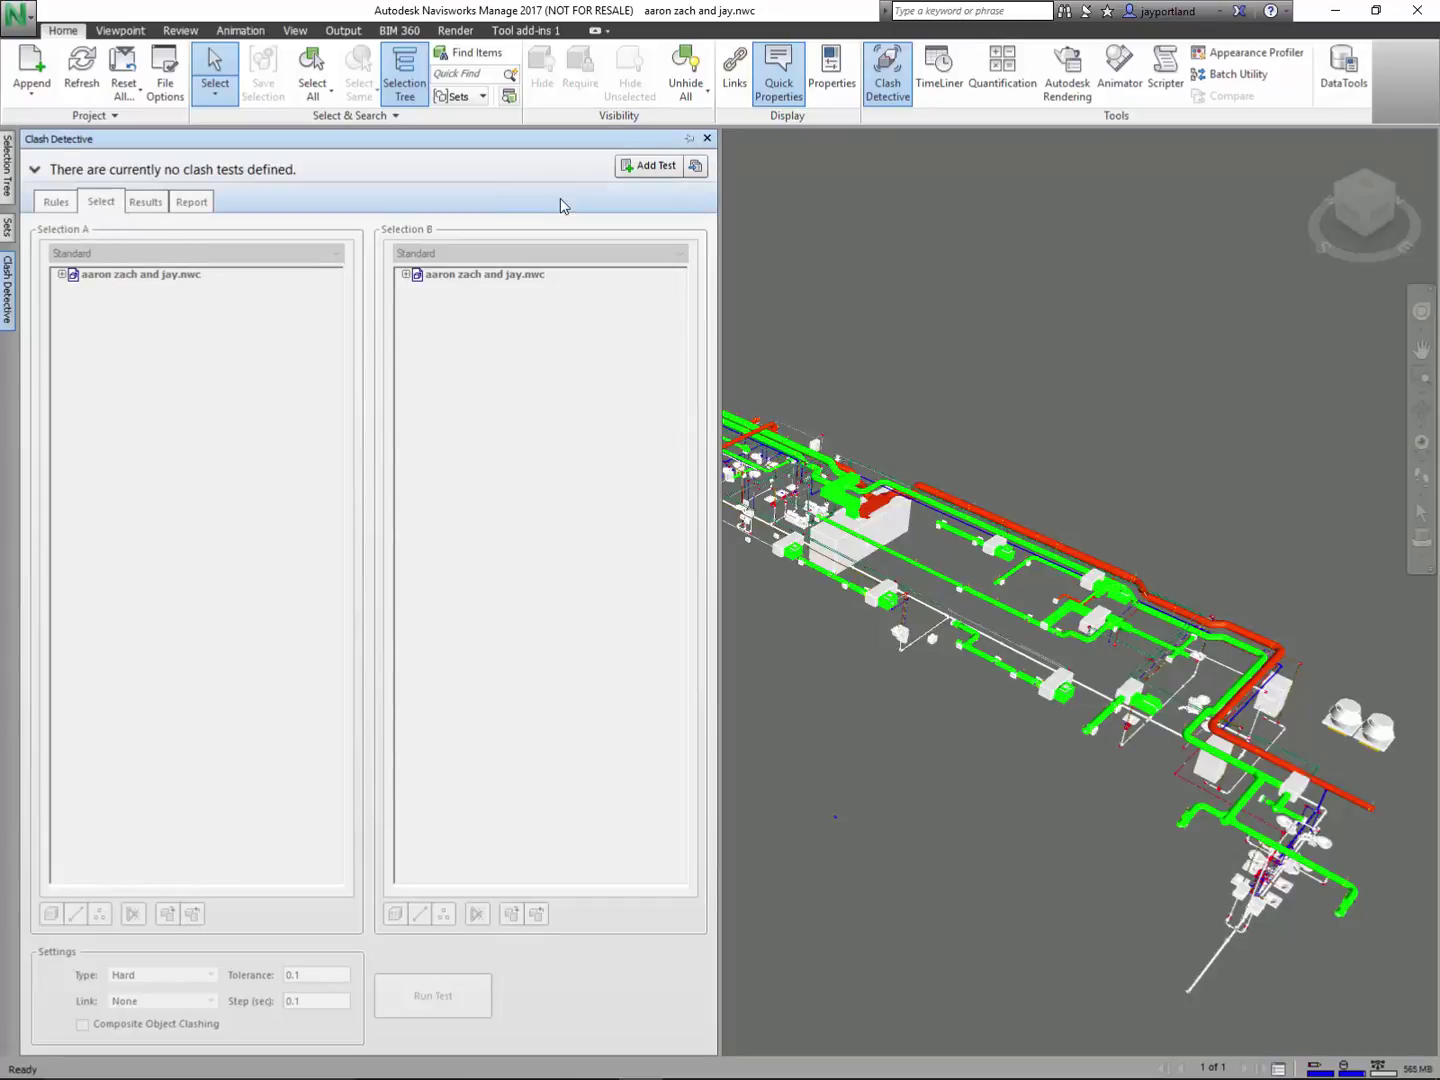
pyautogui.click(644, 166)
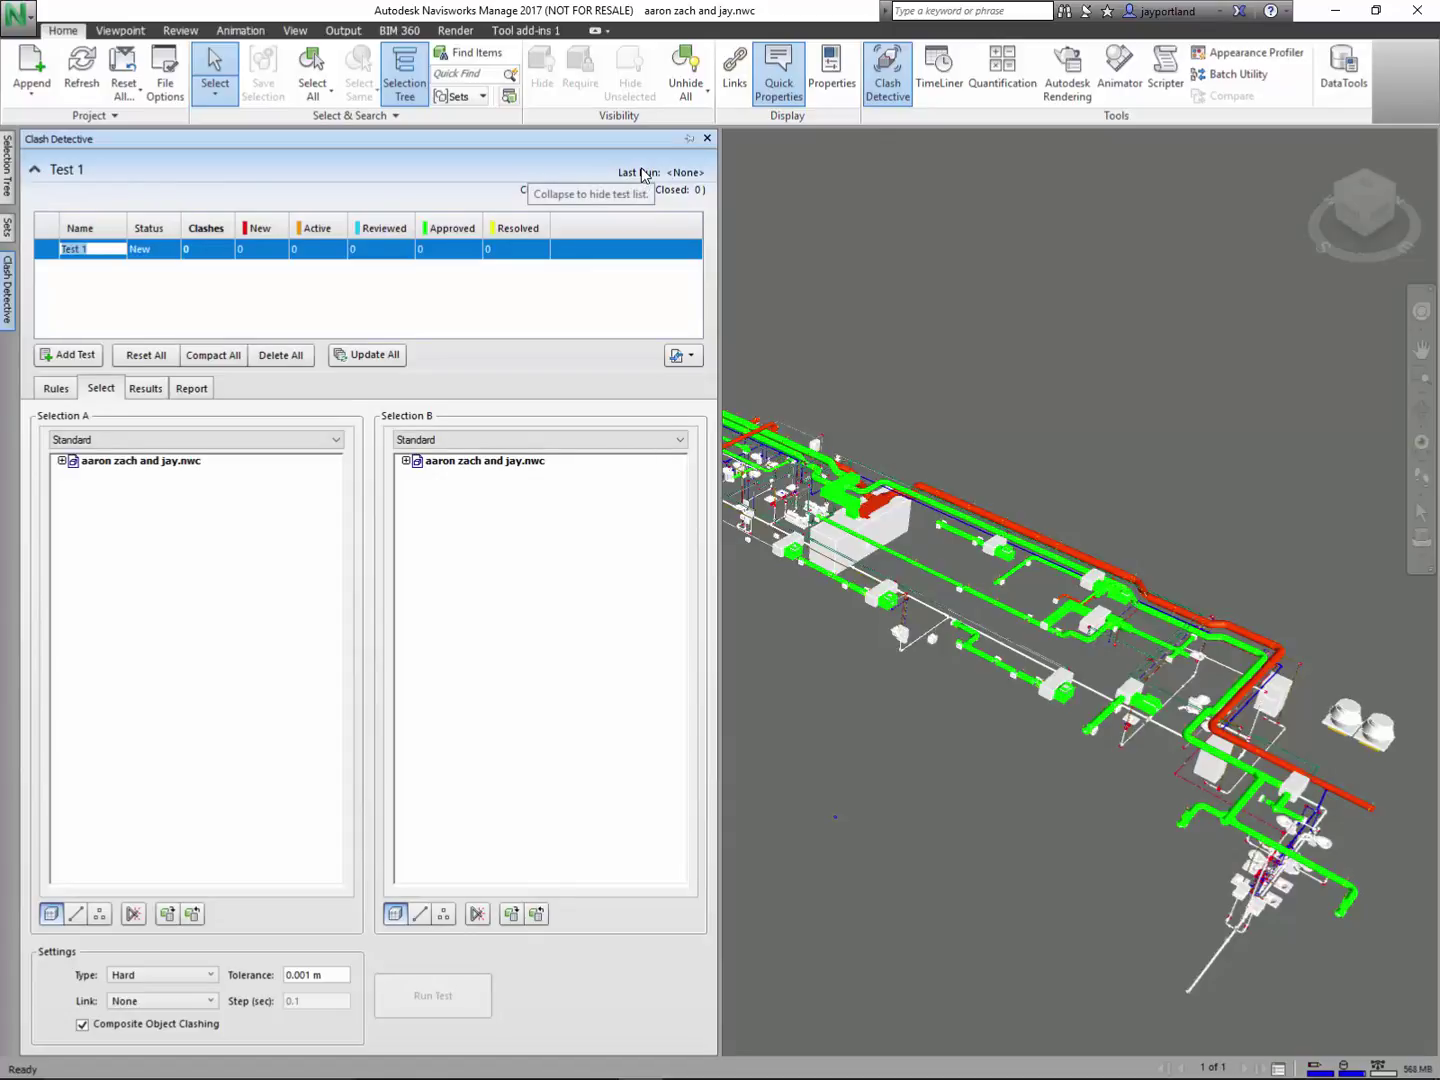
pyautogui.press('BackSpace')
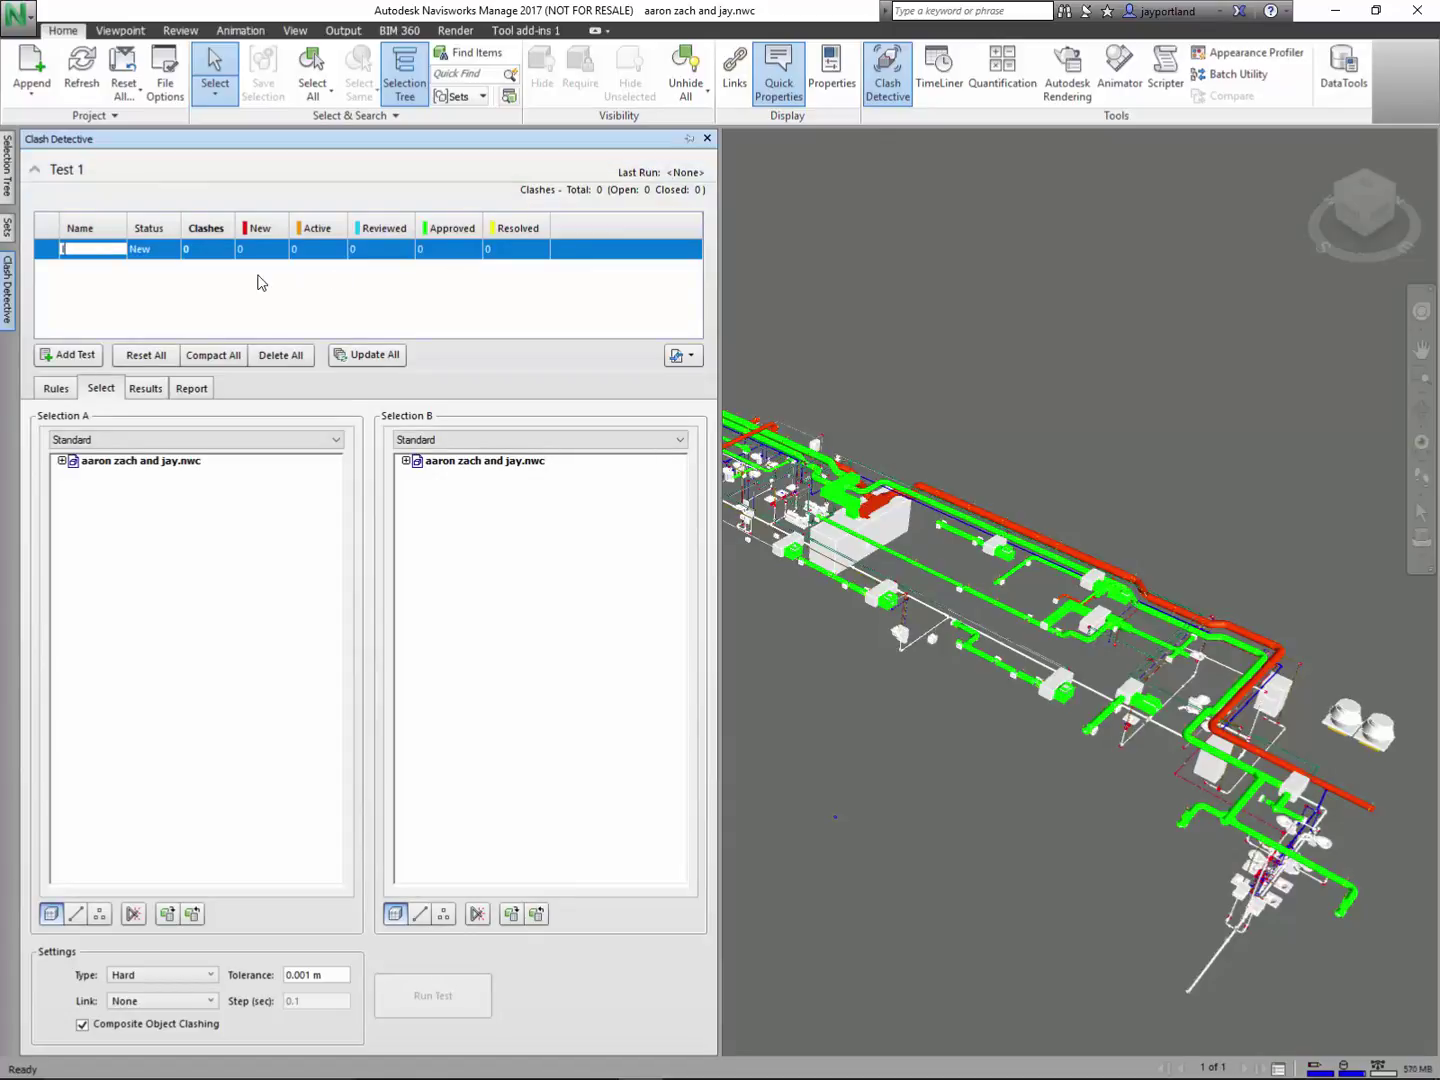
pyautogui.write('Initial atte')
pyautogui.write('mpt')
pyautogui.write(' at clash')
pyautogui.write('ing')
pyautogui.click(264, 568)
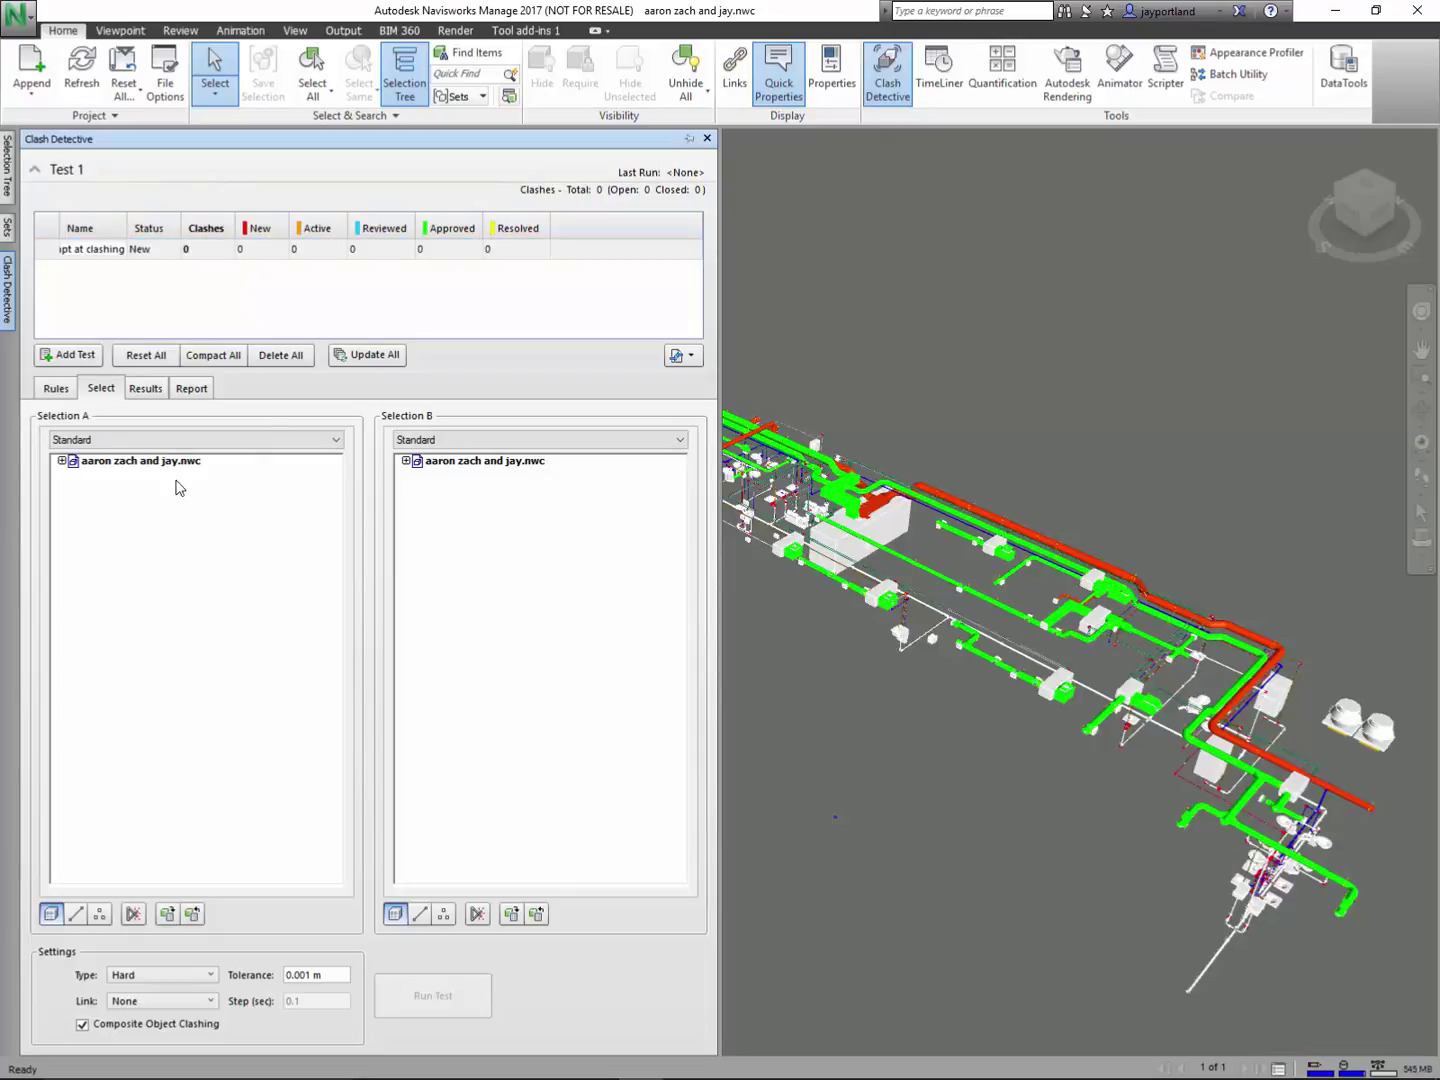
# - Choose the whole NWC model for both Selection A and Selection B, and run the hard clash test with 0.001 m tolerance
pyautogui.click(122, 463)
pyautogui.click(480, 463)
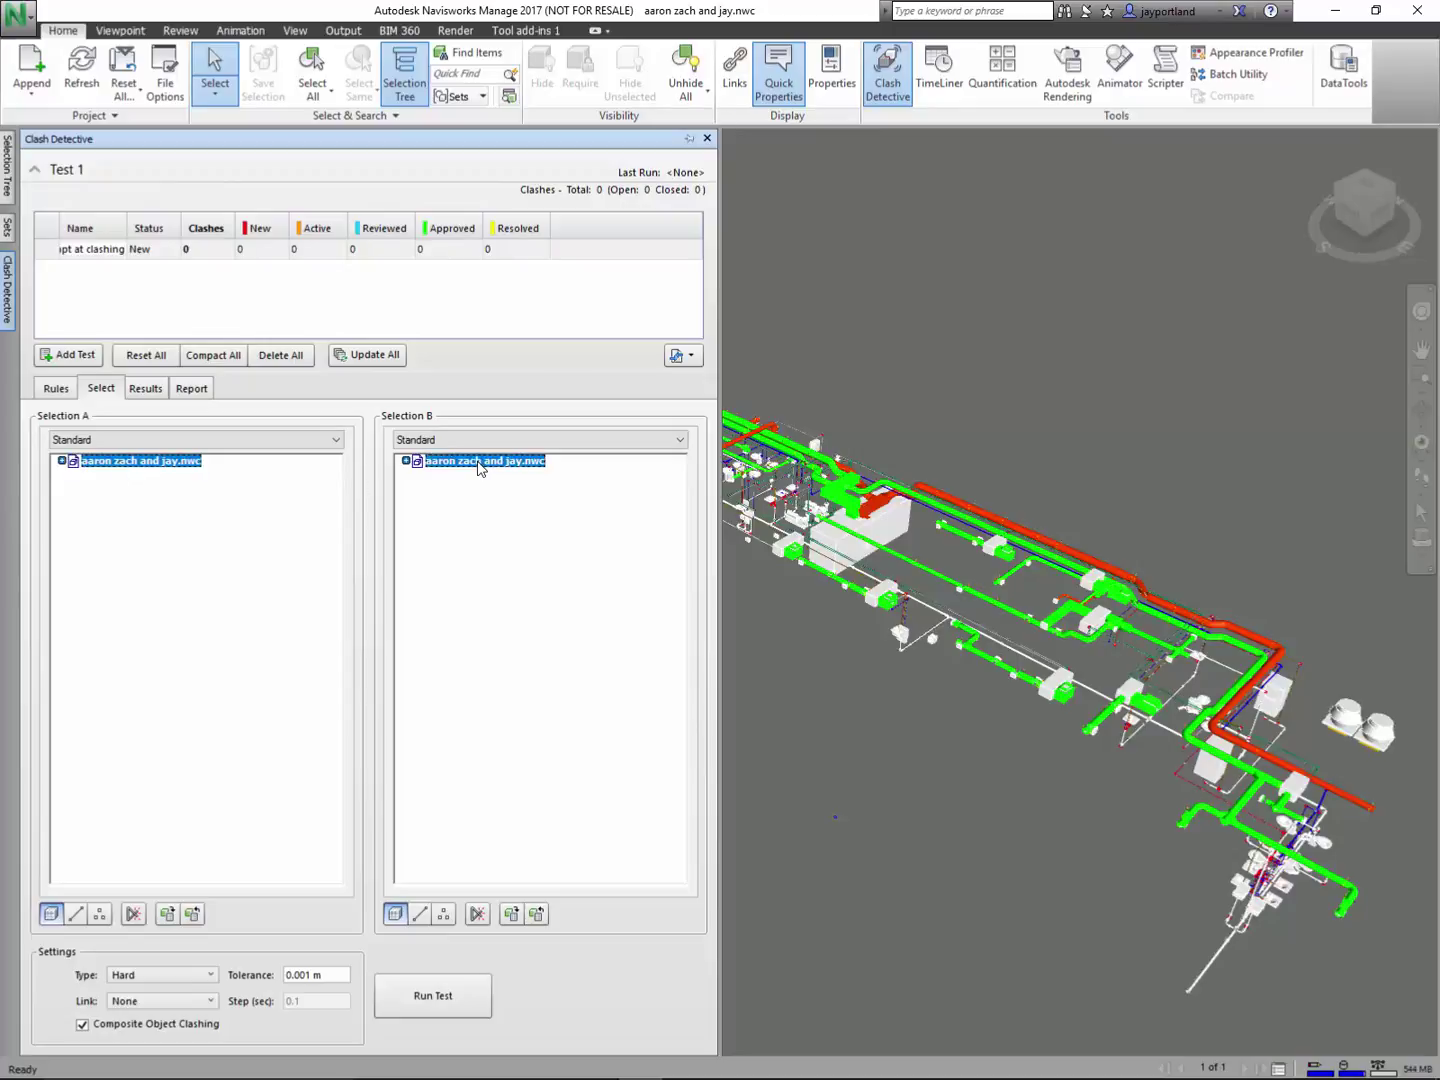
pyautogui.click(428, 994)
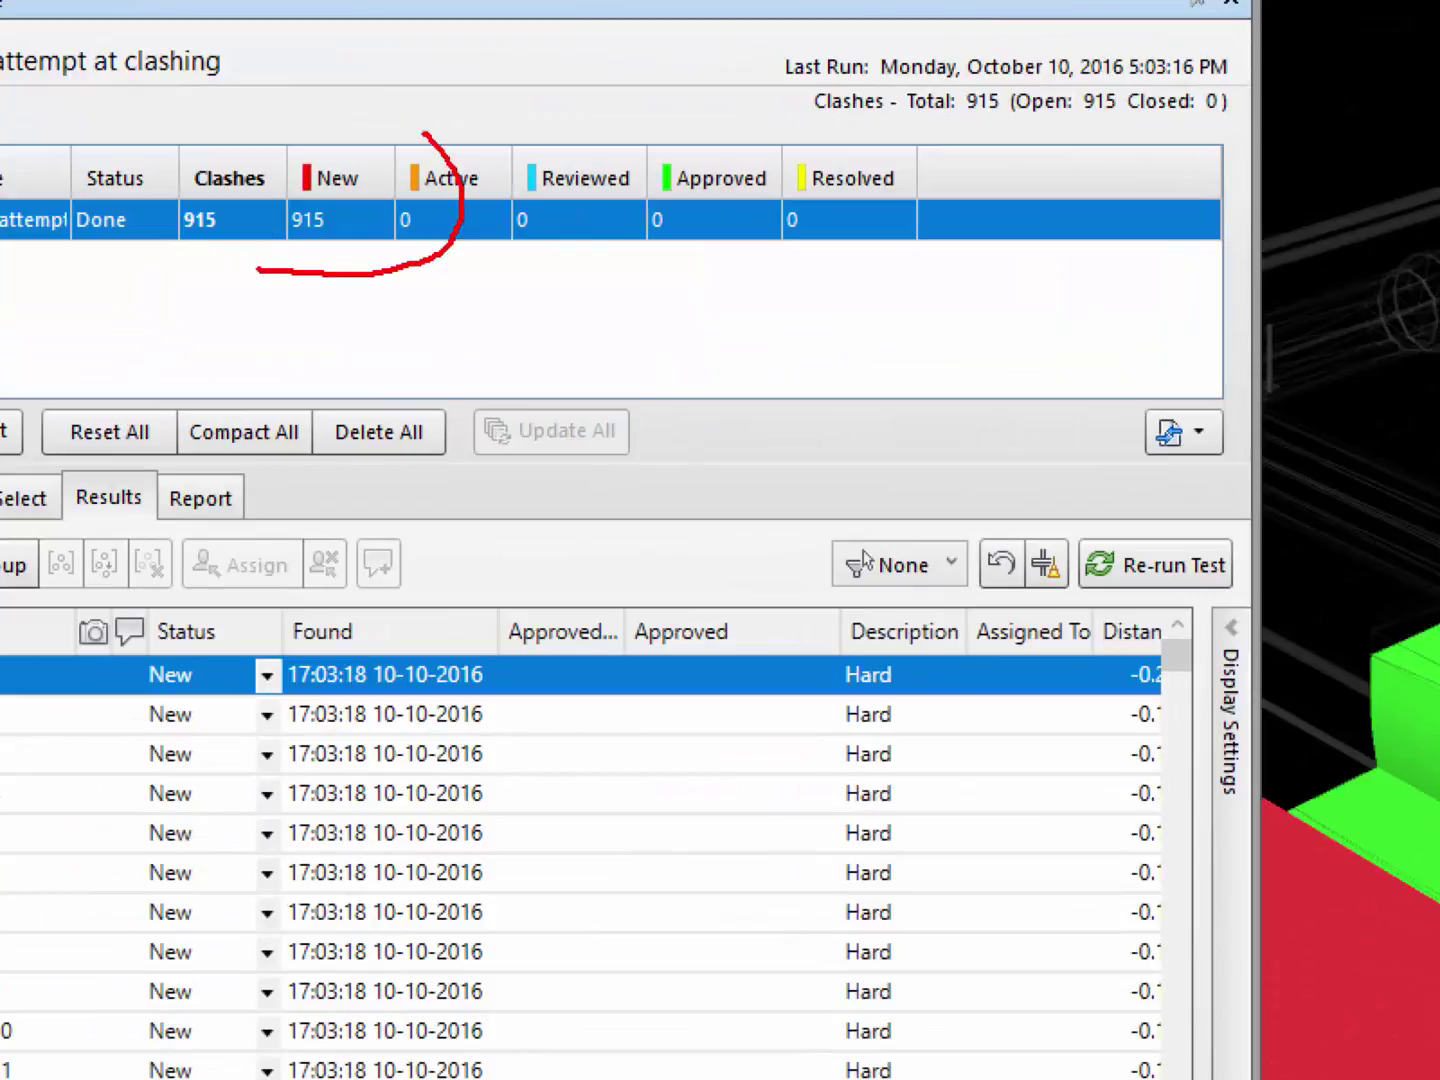
pyautogui.moveTo(232, 172)
pyautogui.mouseDown()
pyautogui.moveTo(236, 296)
pyautogui.moveTo(310, 318)
pyautogui.mouseUp()
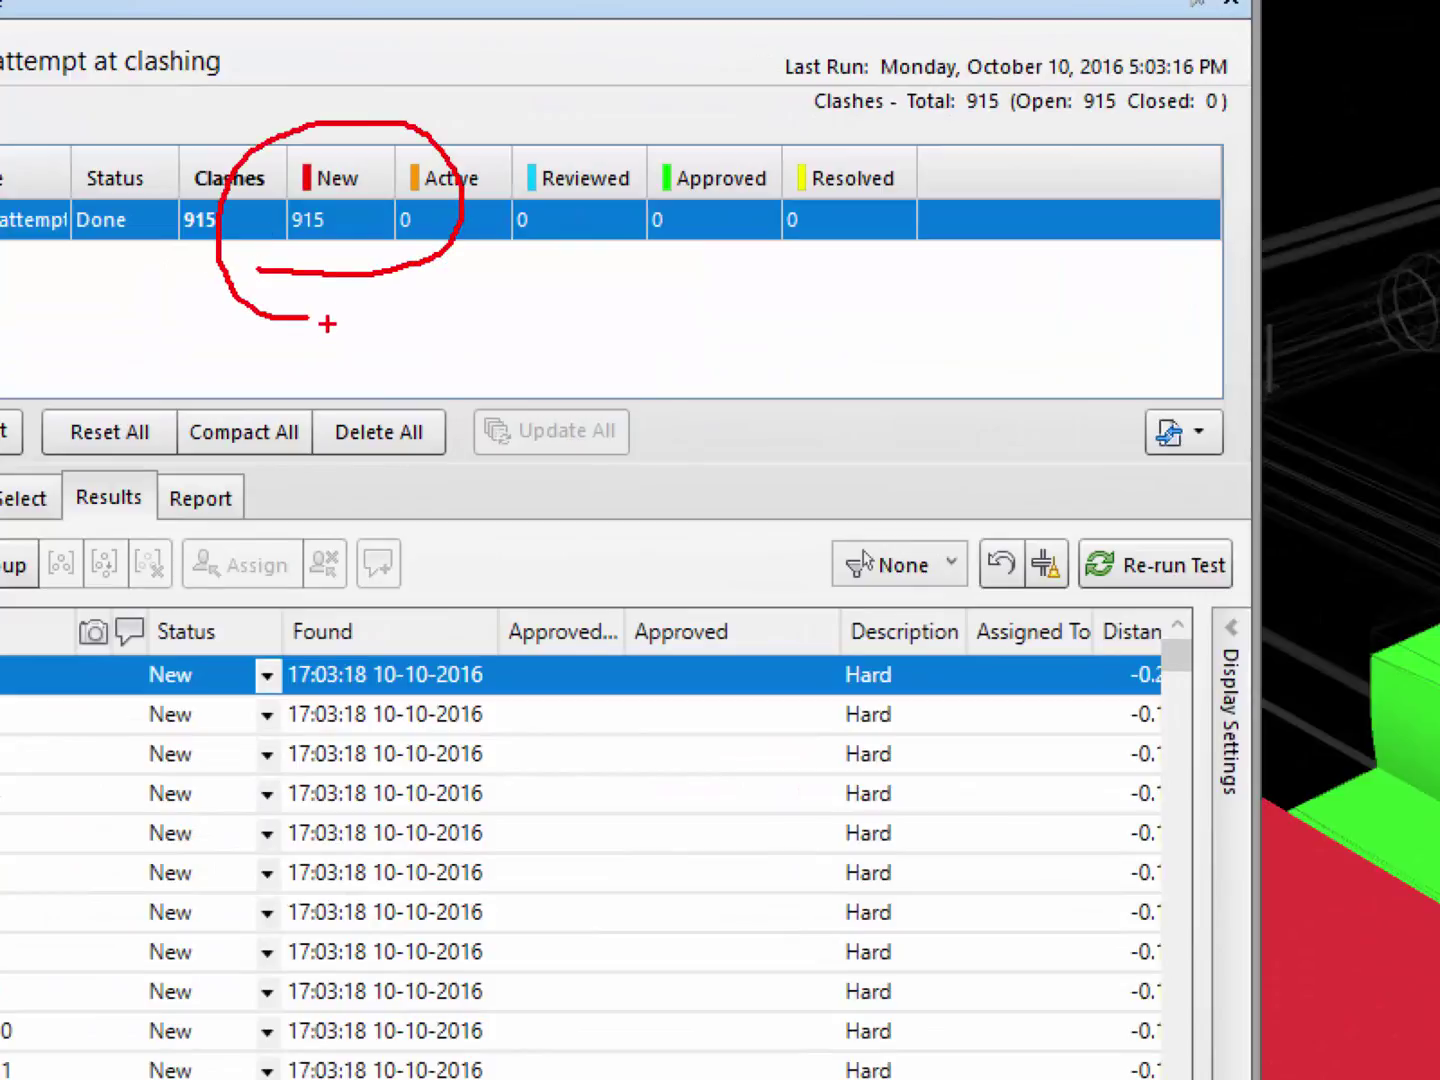
pyautogui.press('Escape')
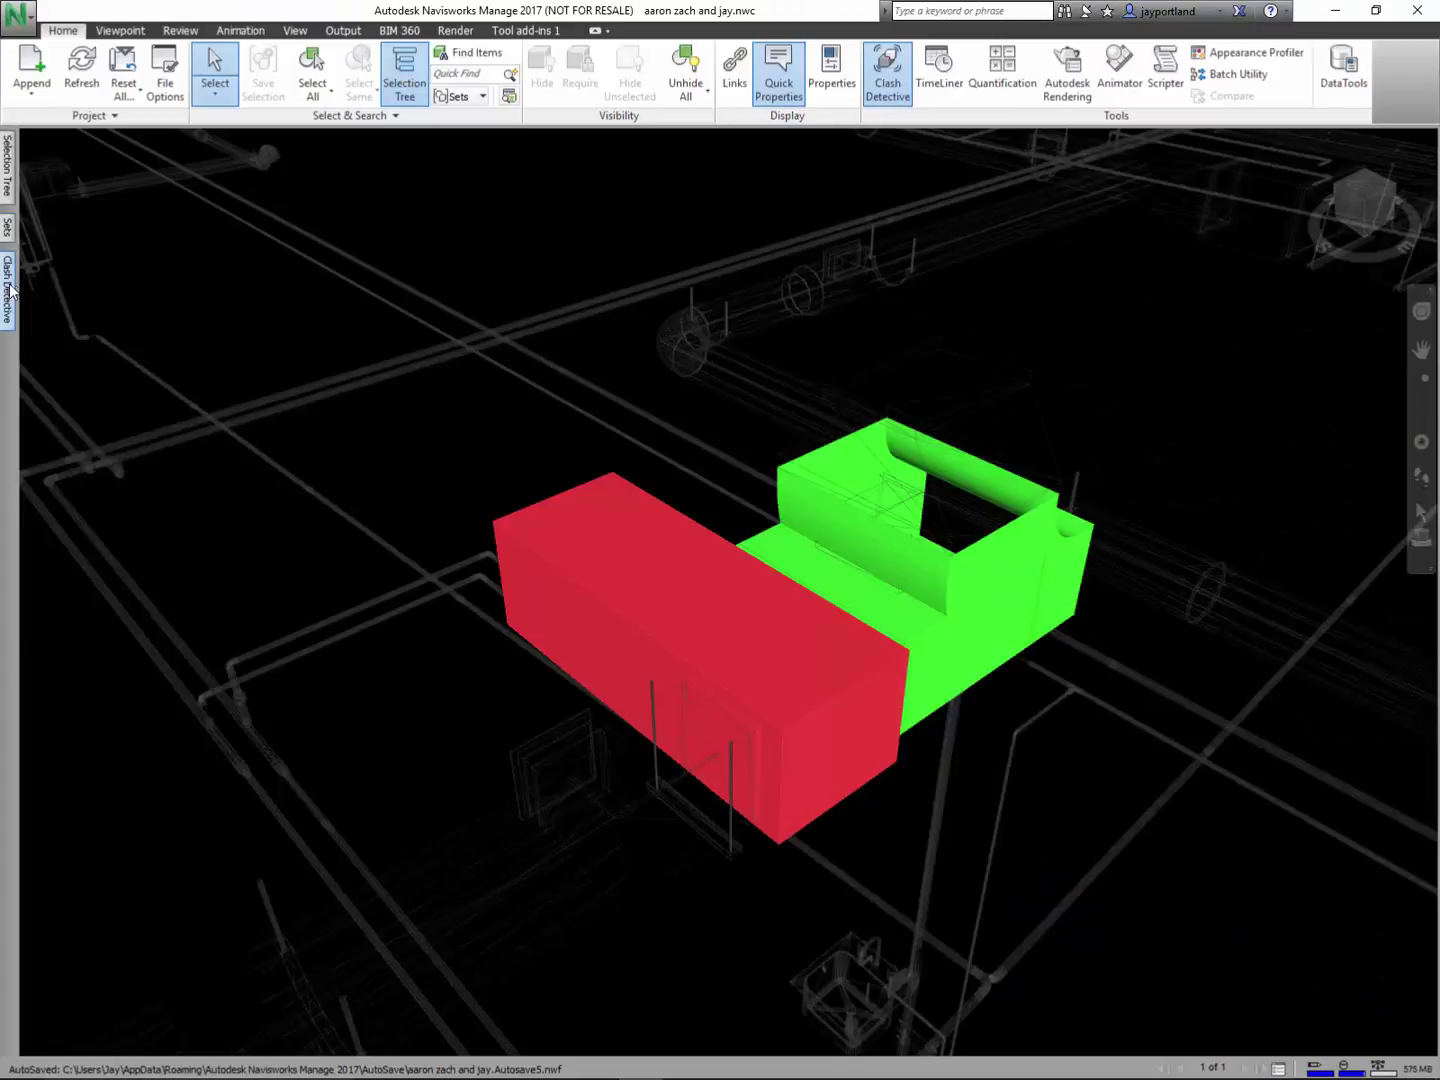
# - View Clash2 and Clash3 of the initial test in the model
pyautogui.moveTo(13, 293)
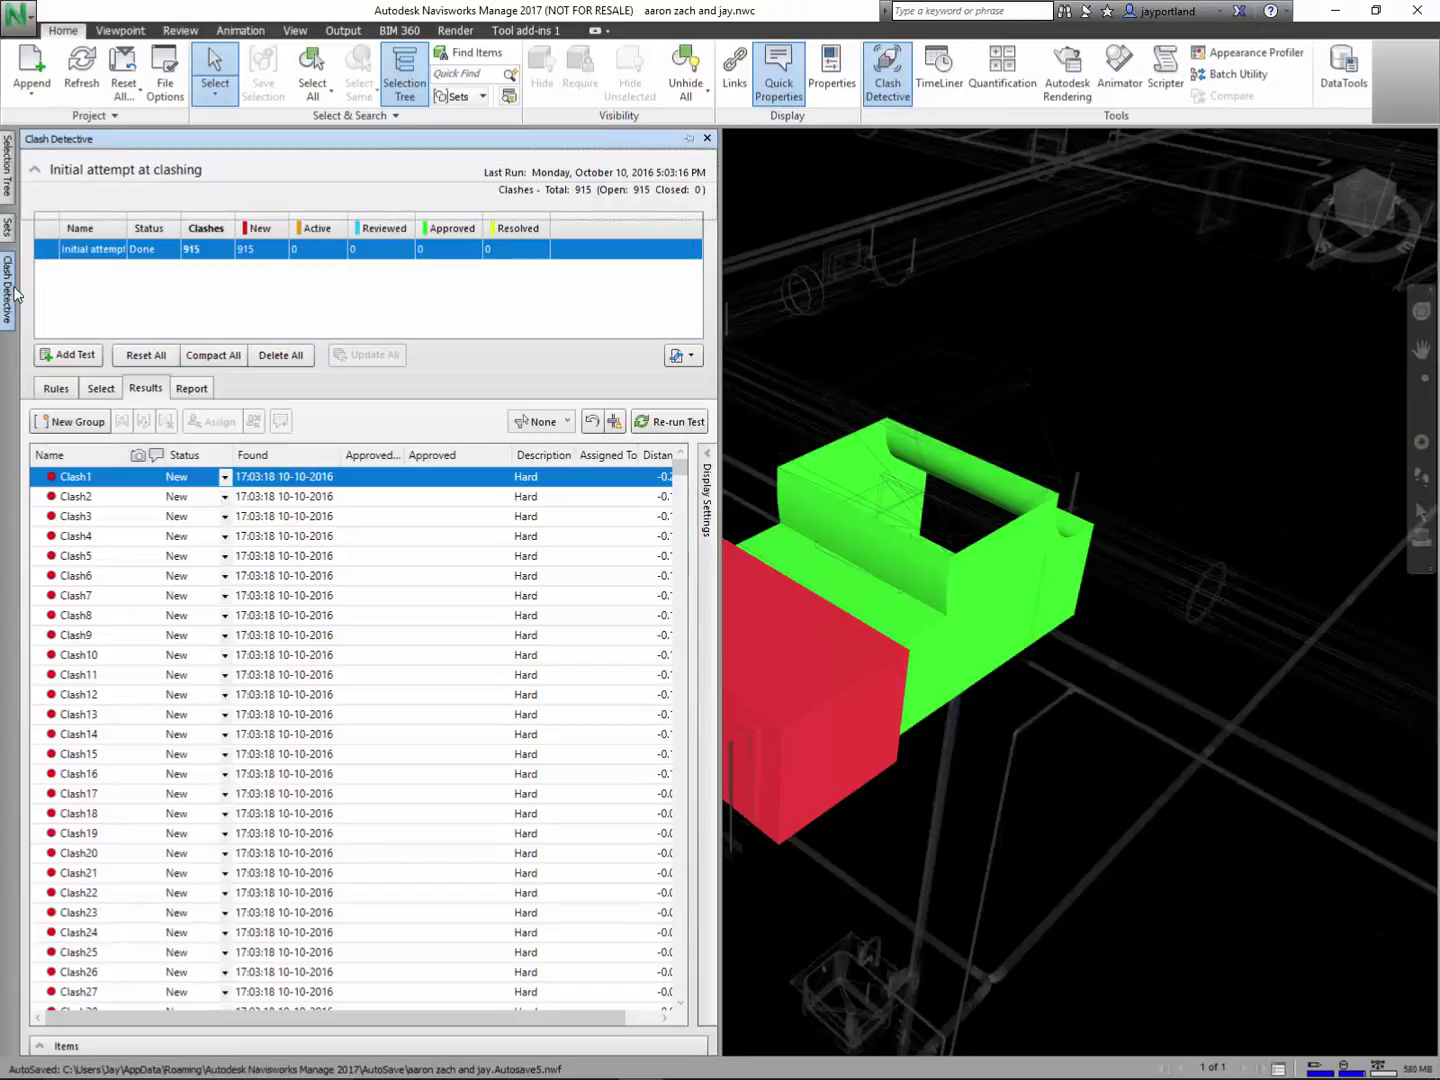
pyautogui.click(86, 499)
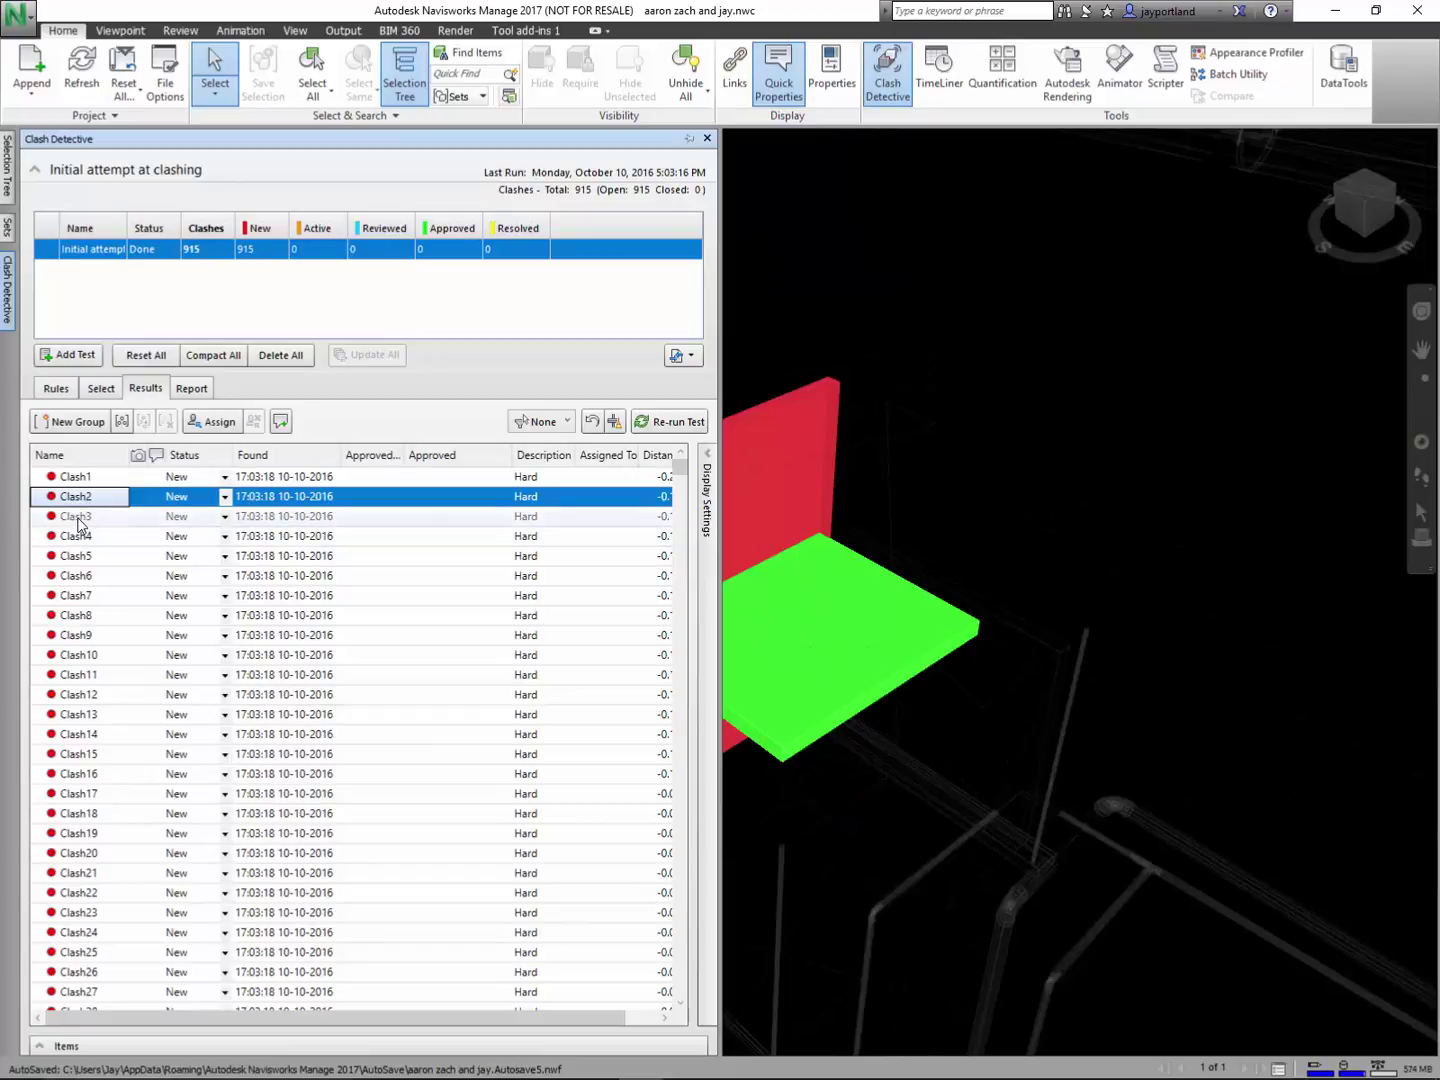
pyautogui.click(80, 519)
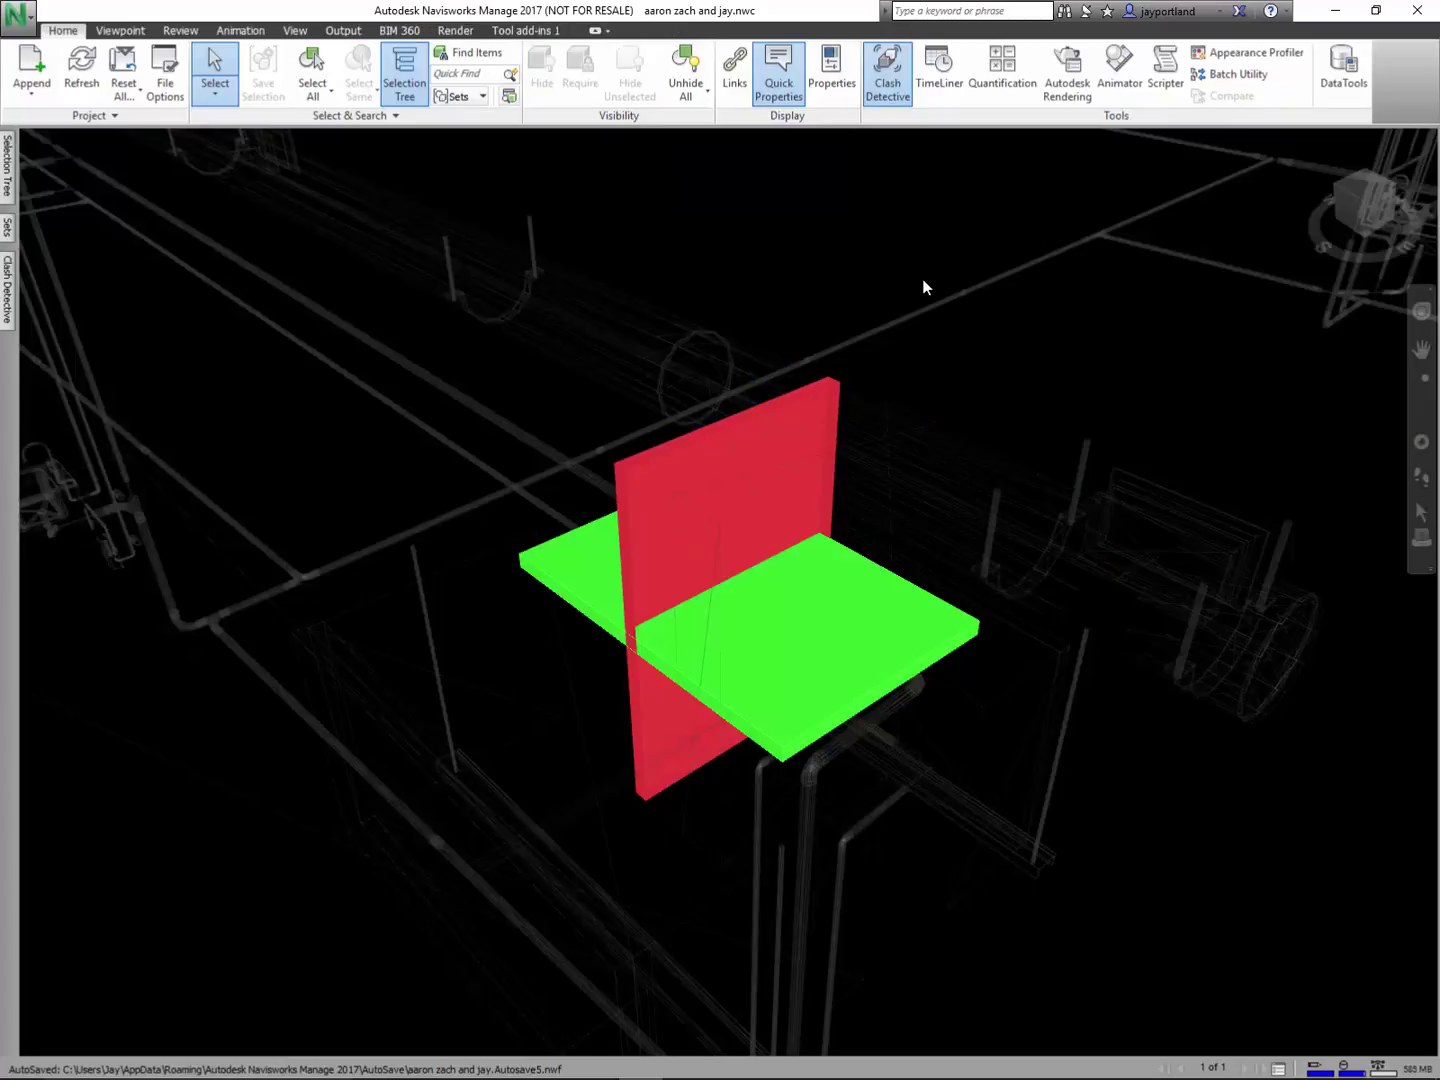
# - Examine the distances in the clash results, the test's report options and its rules for ignoring clashes
pyautogui.moveTo(407, 604)
pyautogui.moveTo(8, 303)
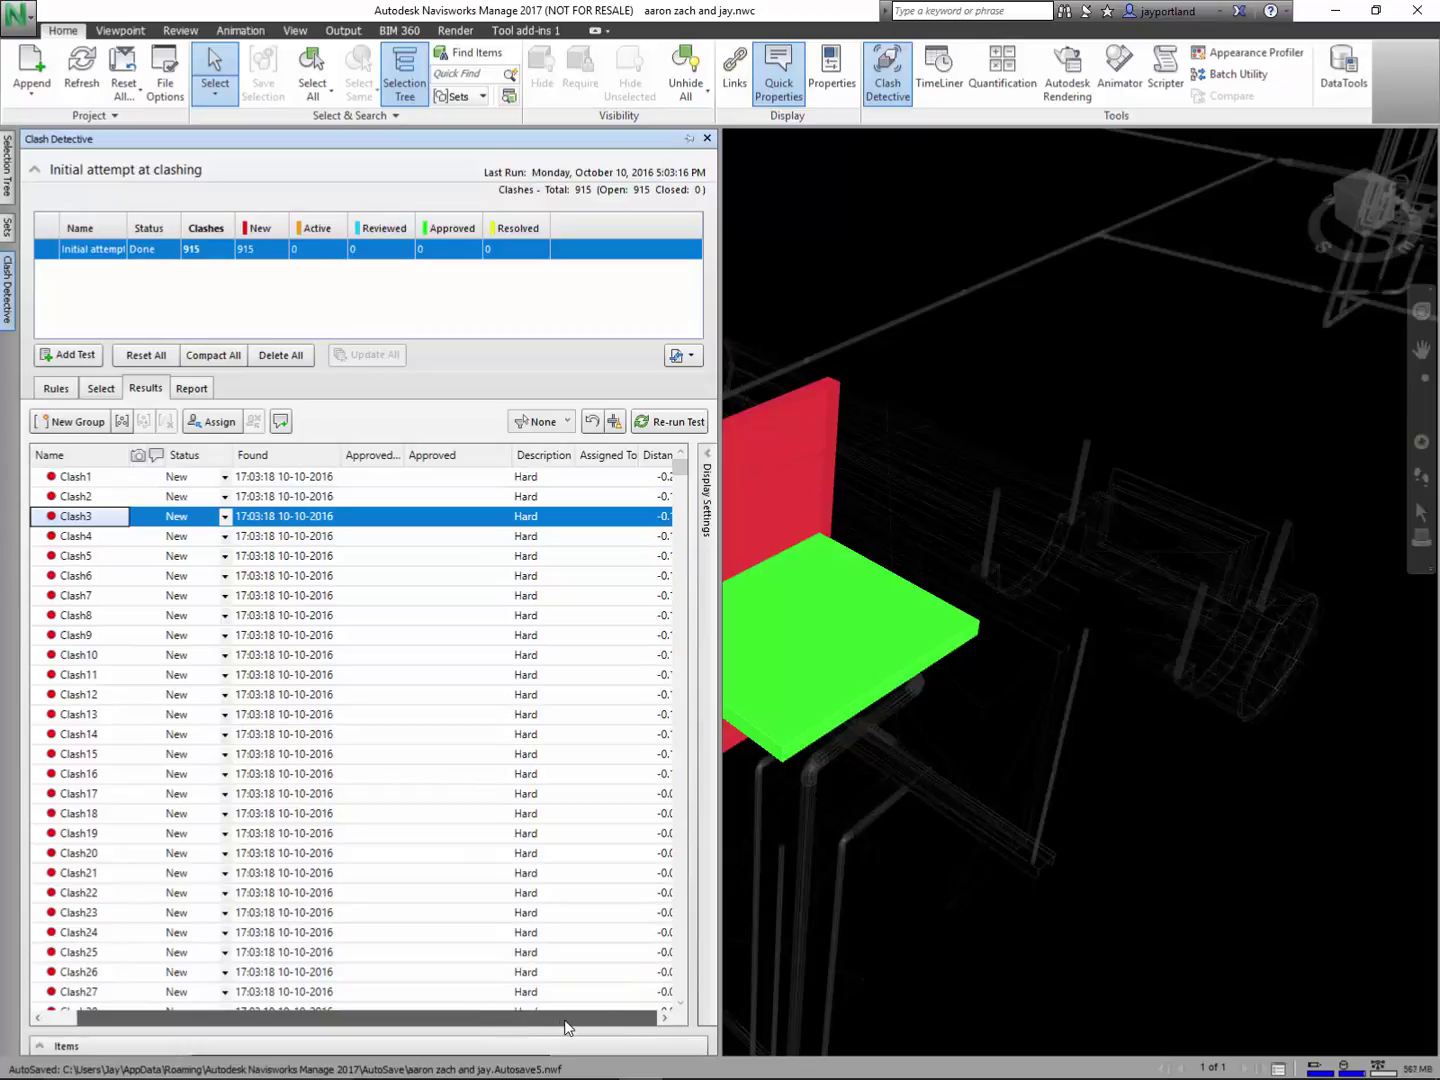
pyautogui.moveTo(489, 1020); pyautogui.dragTo(515, 1013)
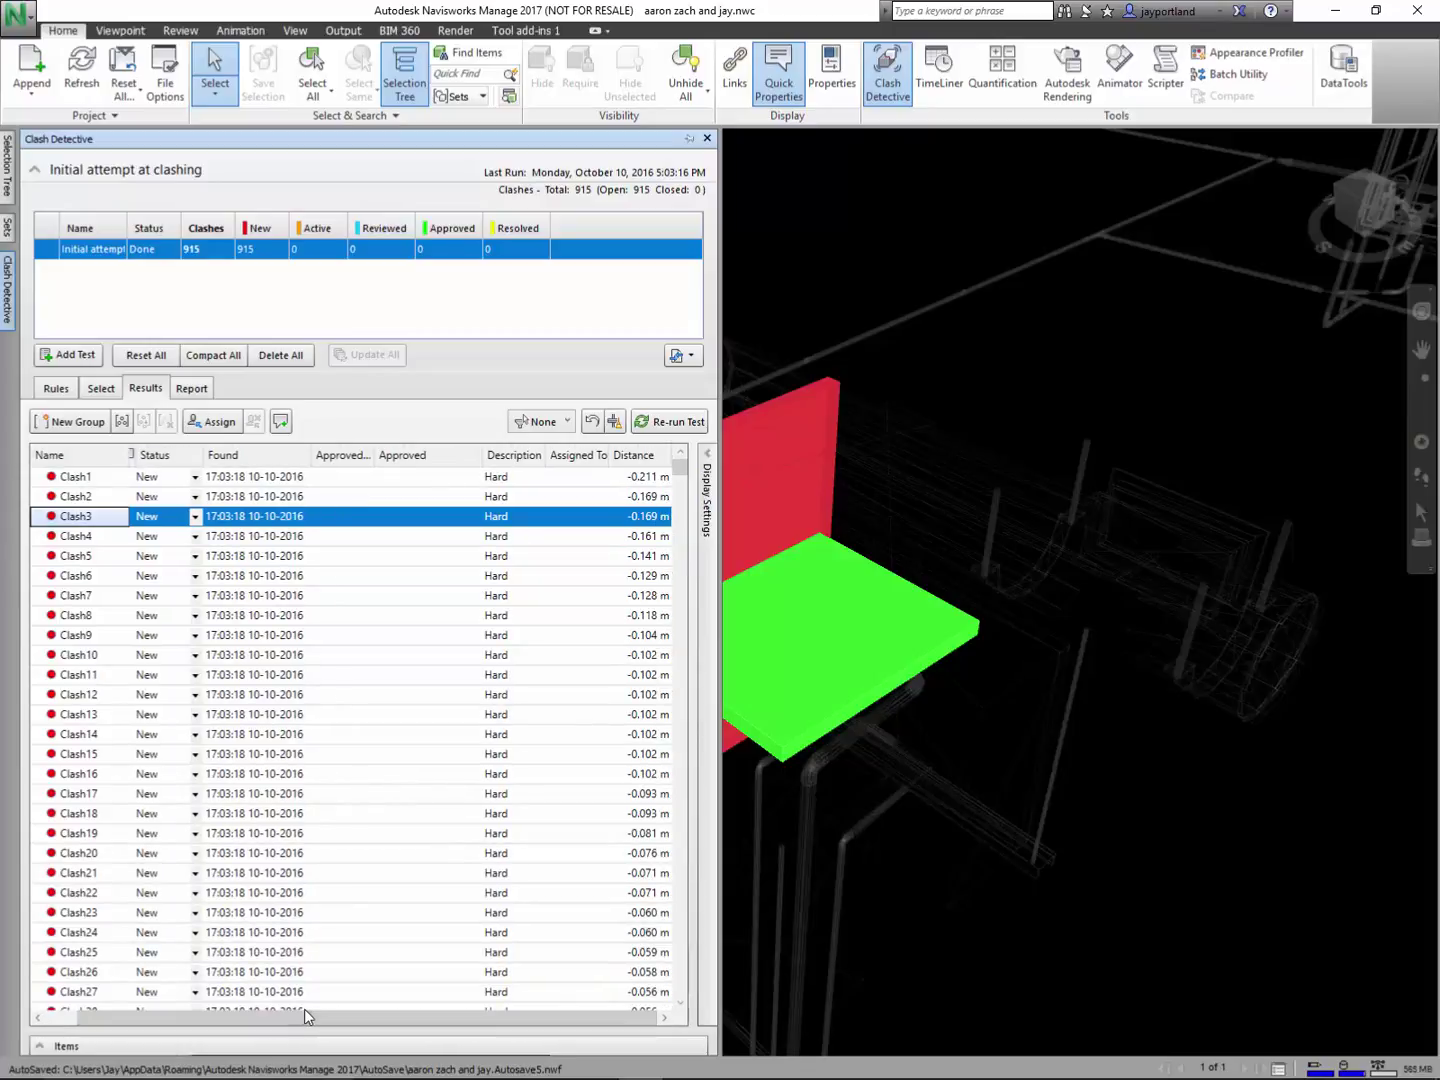
pyautogui.moveTo(205, 1018); pyautogui.dragTo(176, 1018)
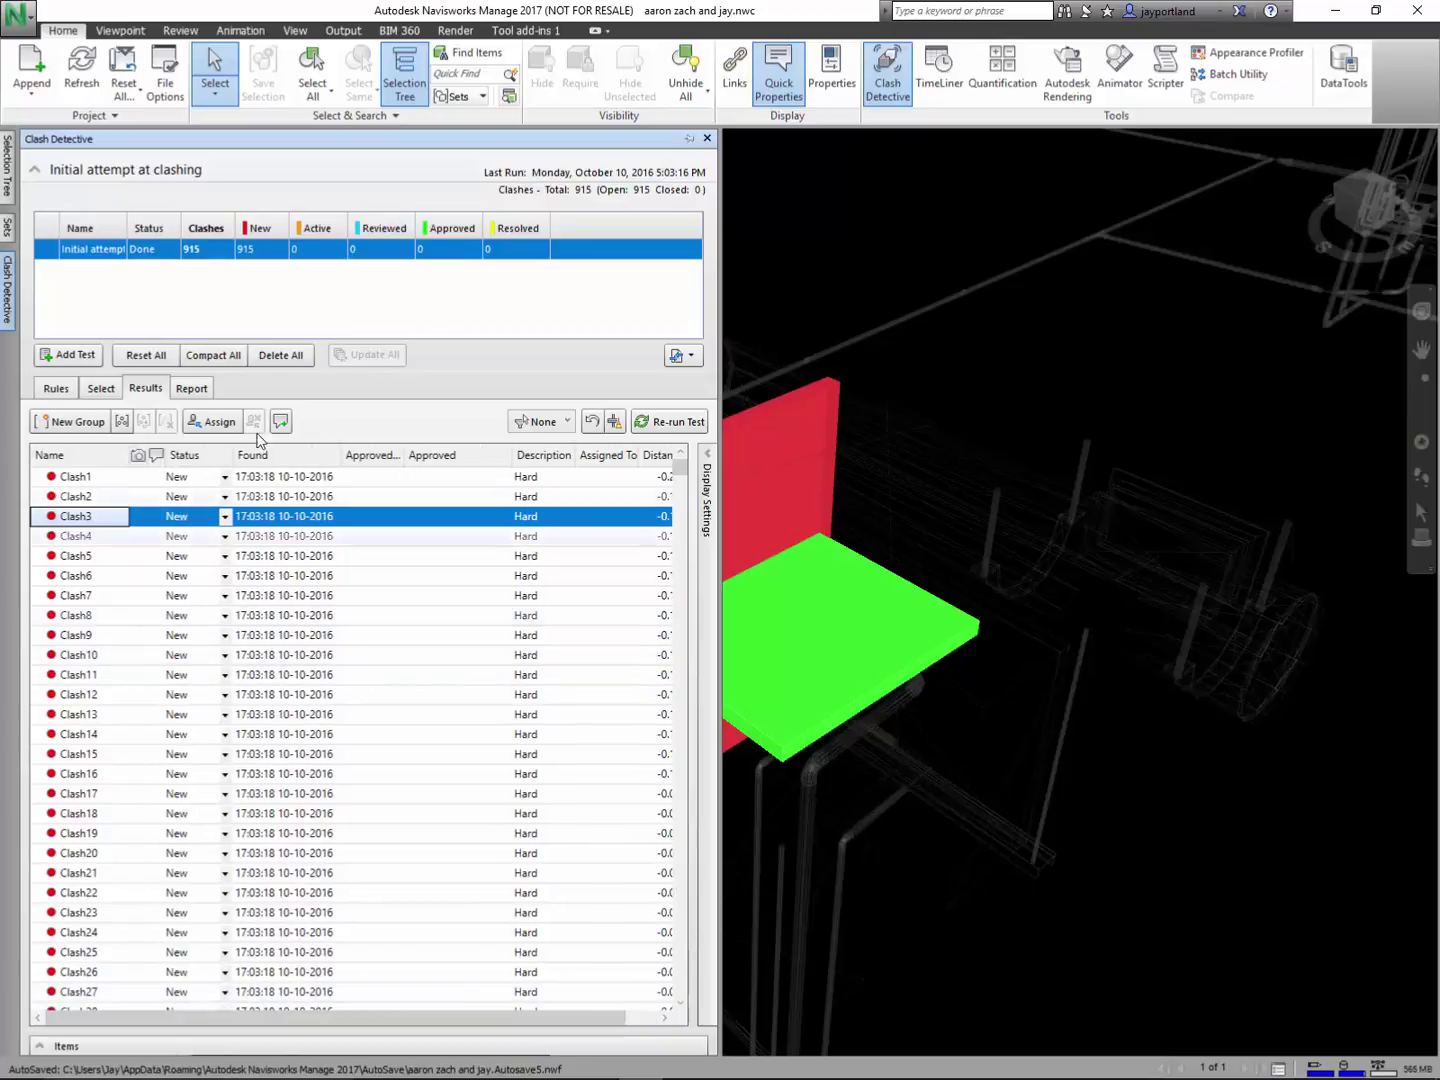
pyautogui.click(186, 390)
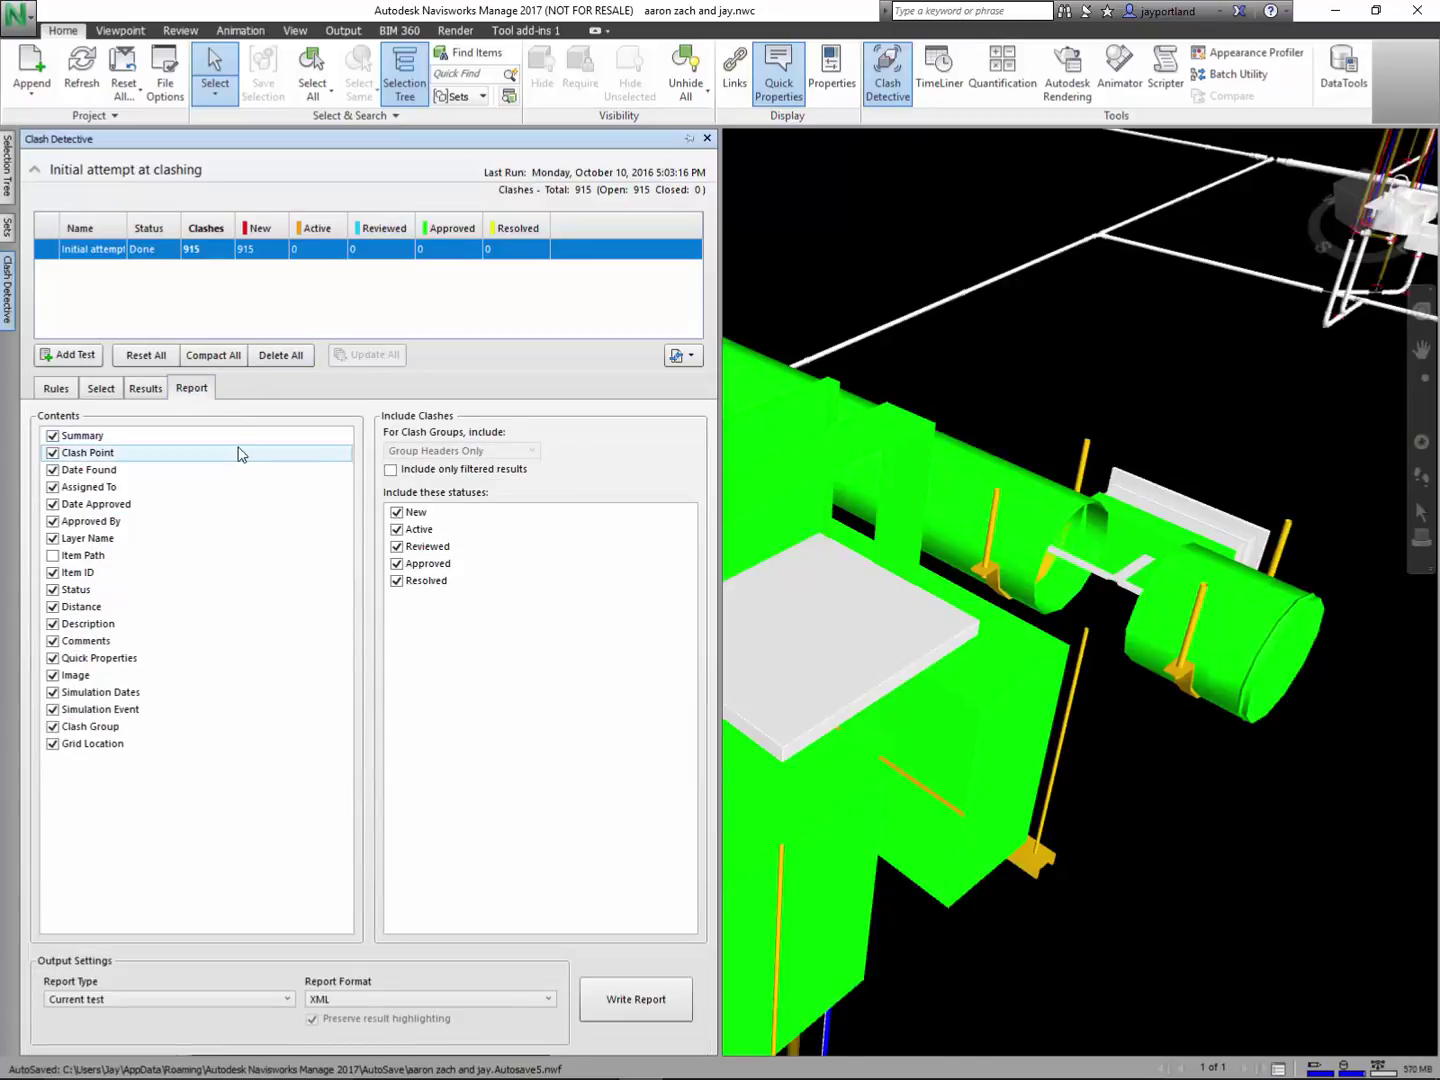
pyautogui.click(60, 389)
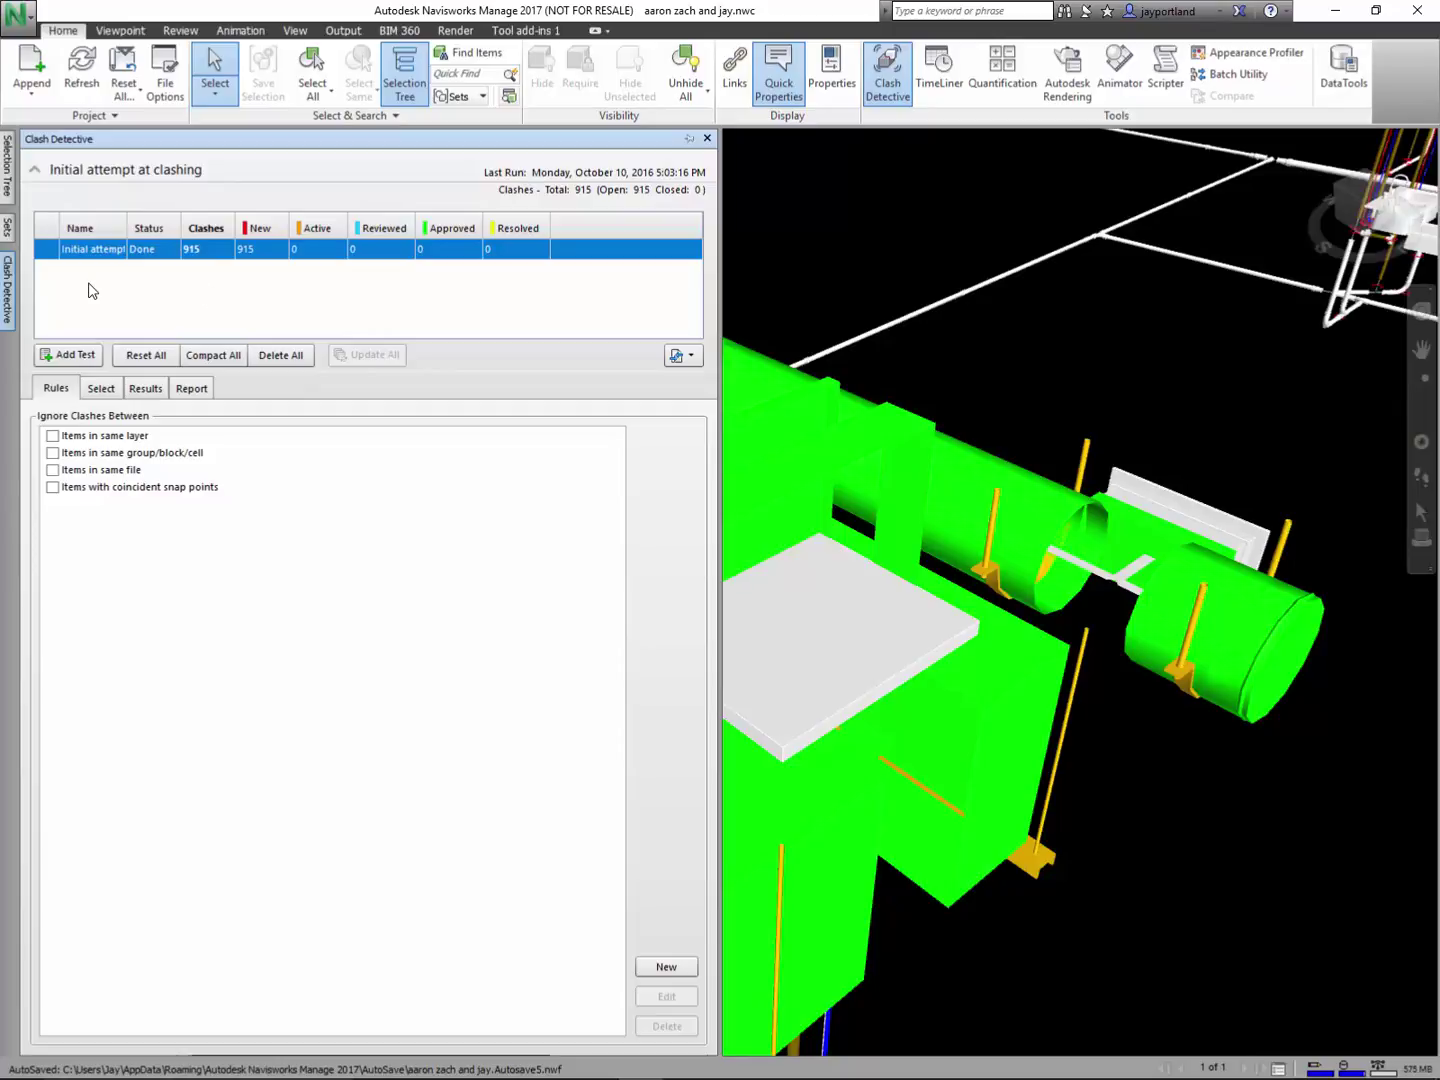
# - Add a second clash test and name it "Mechanical Piping"
pyautogui.click(75, 356)
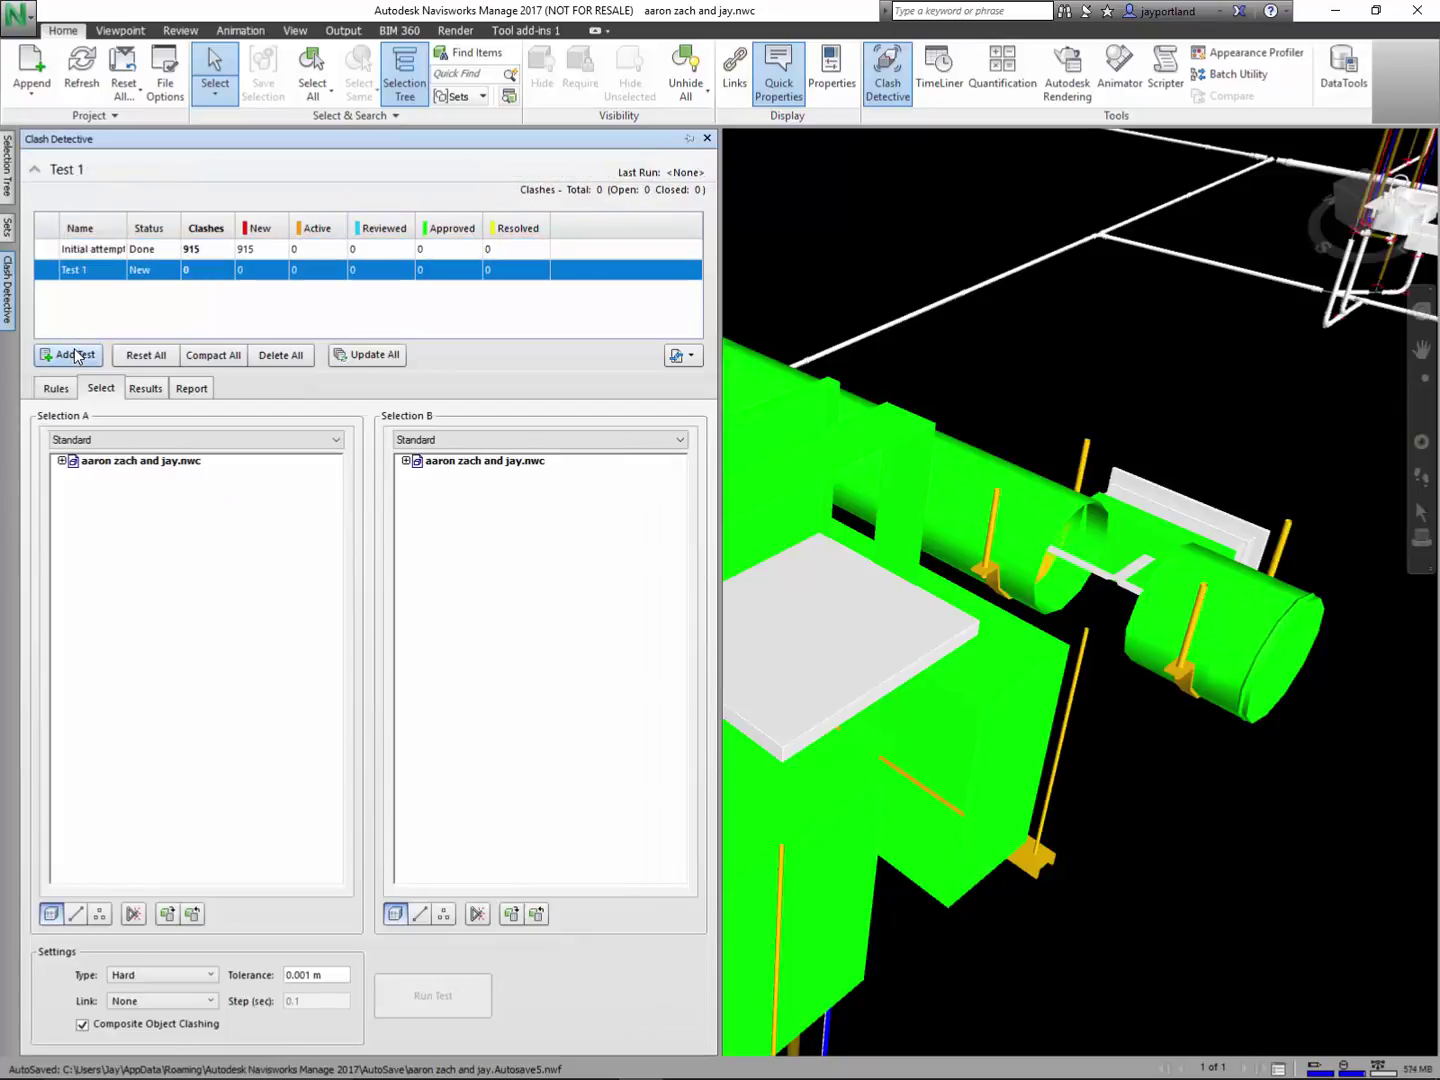
pyautogui.doubleClick(110, 270)
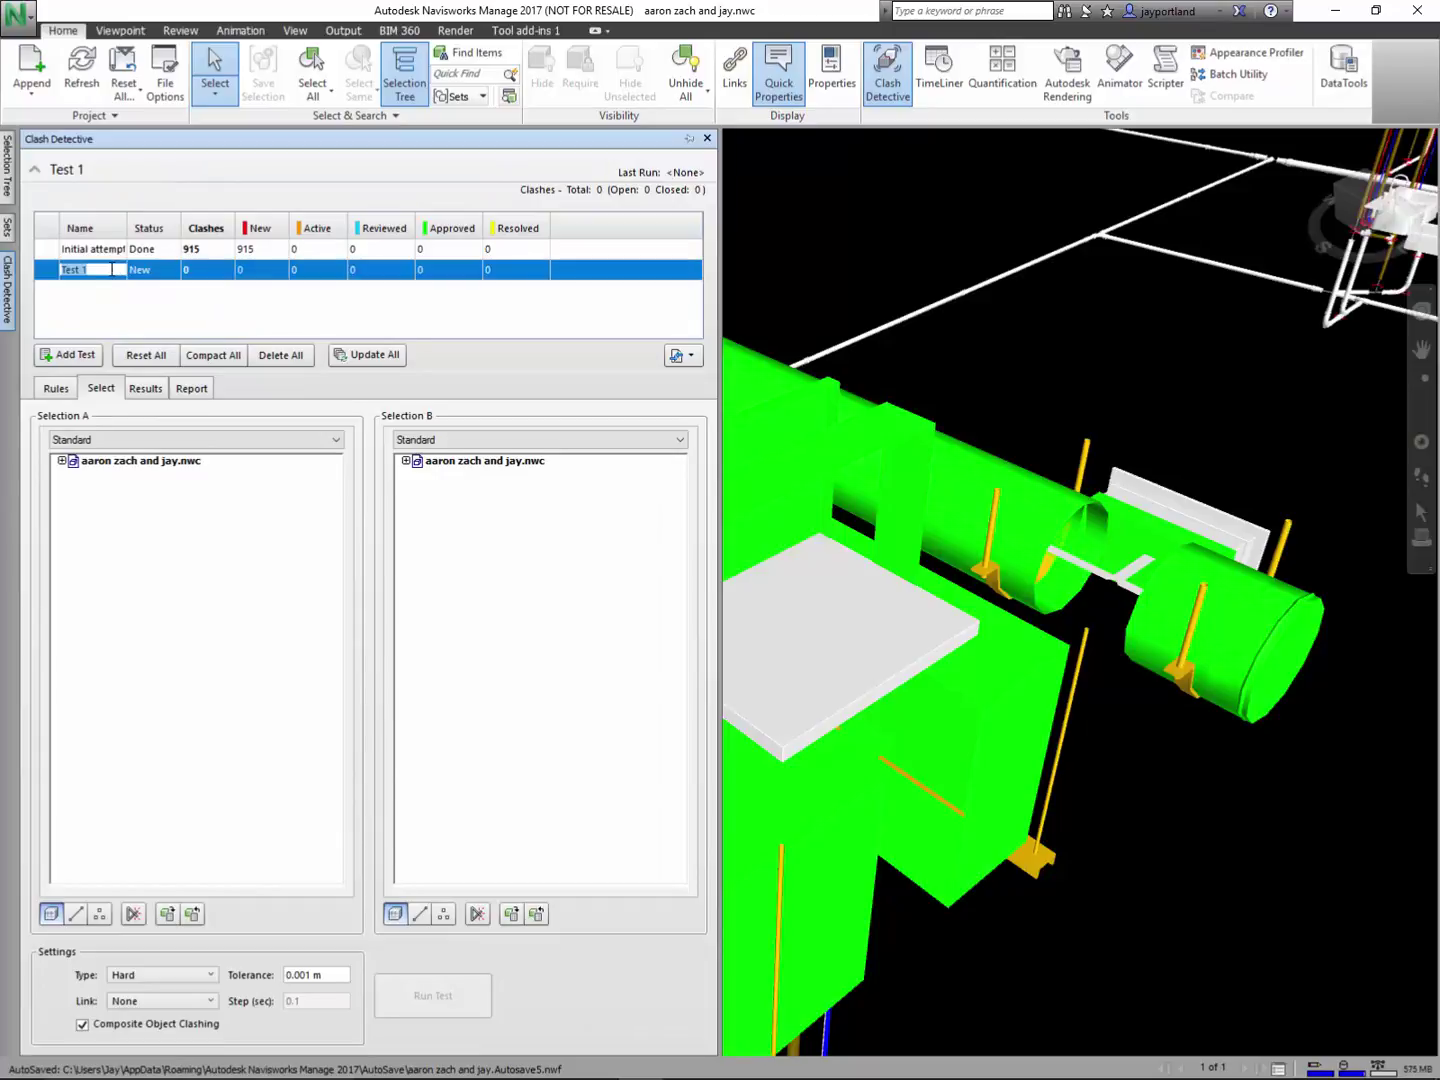
pyautogui.write('Mechanical P')
pyautogui.write('iping')
pyautogui.click(248, 581)
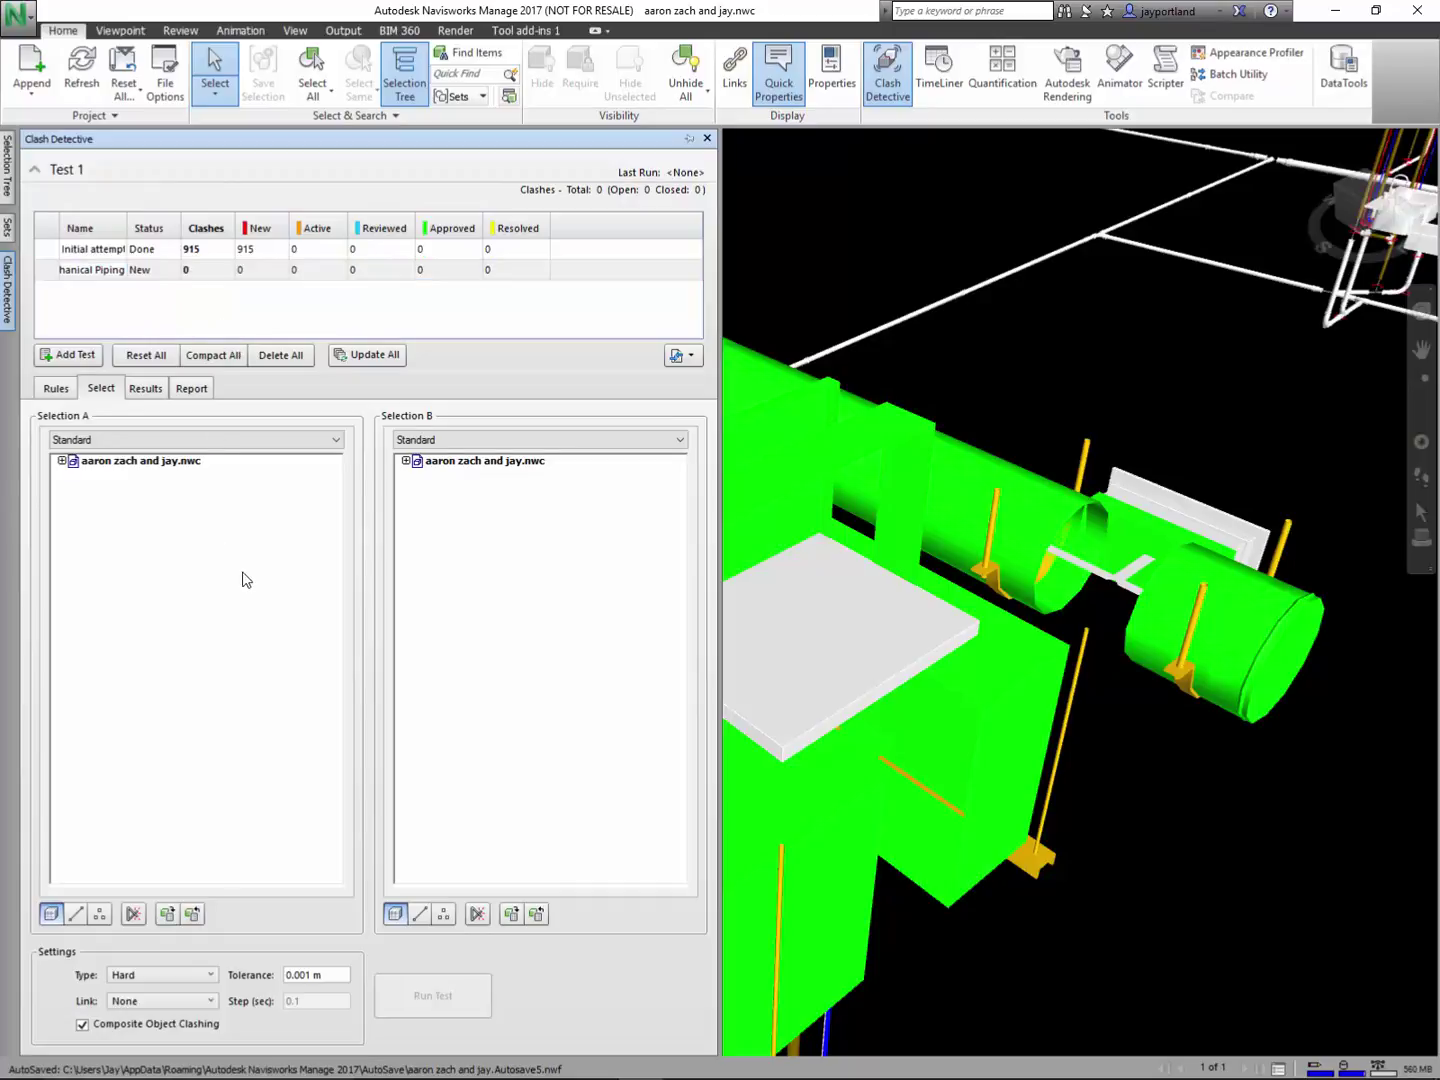
# - Expand the model's layers in both selections and choose MP_PCHR-DSGN_Design through MP_PCHS-WELD_3D for Selection A
pyautogui.click(60, 461)
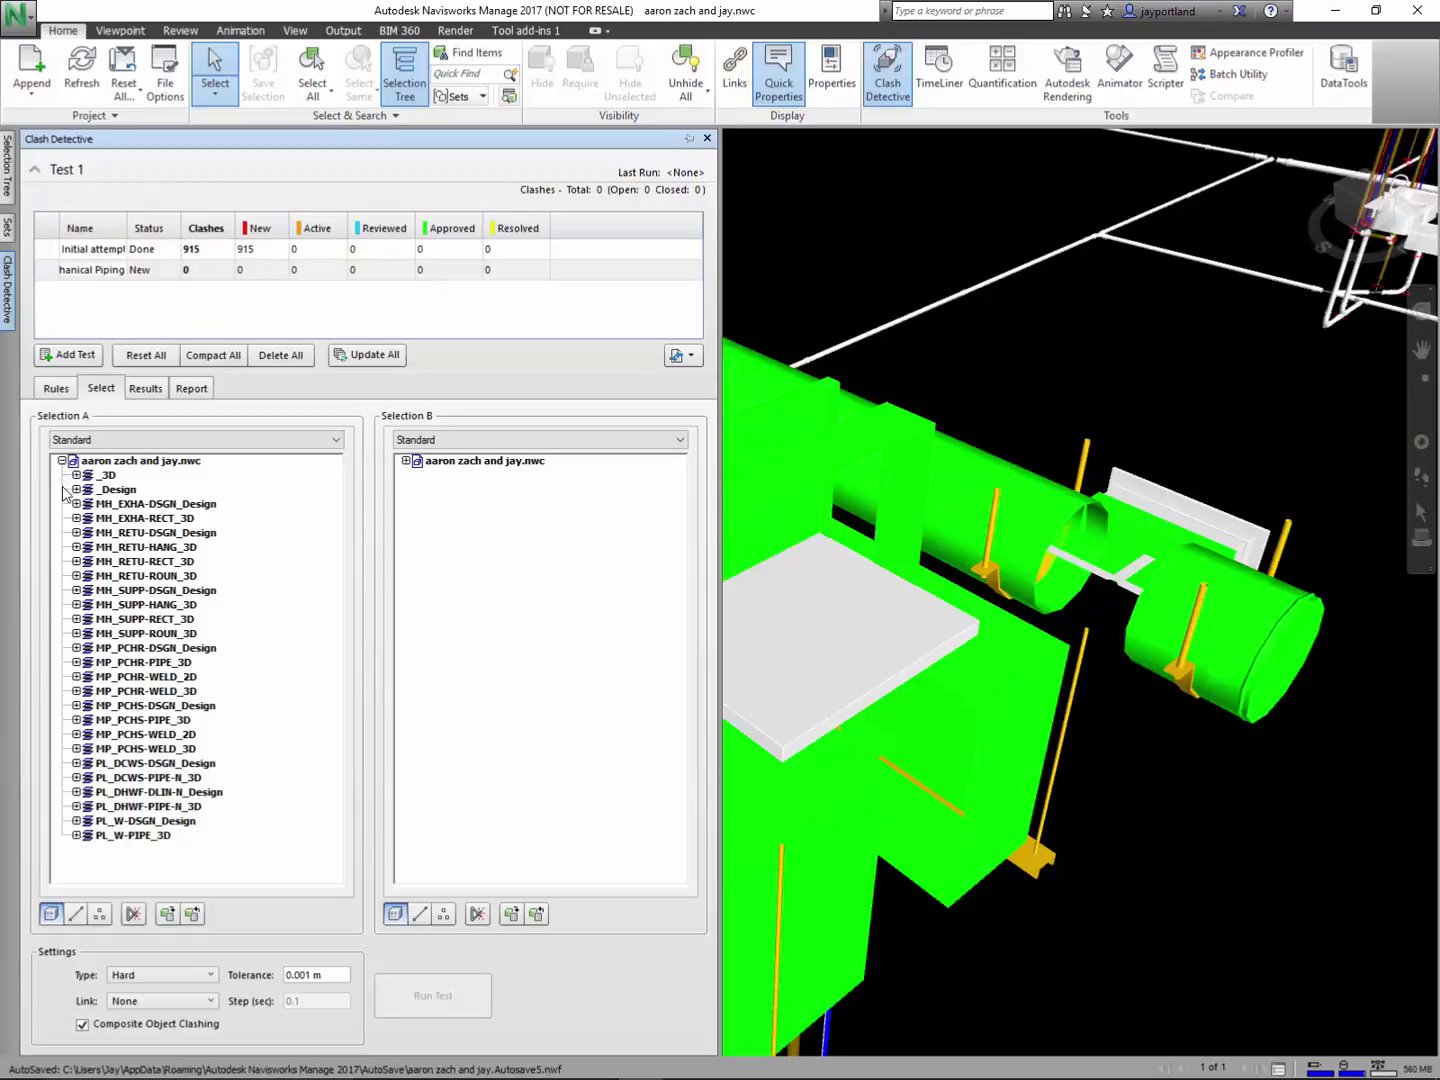
pyautogui.click(405, 462)
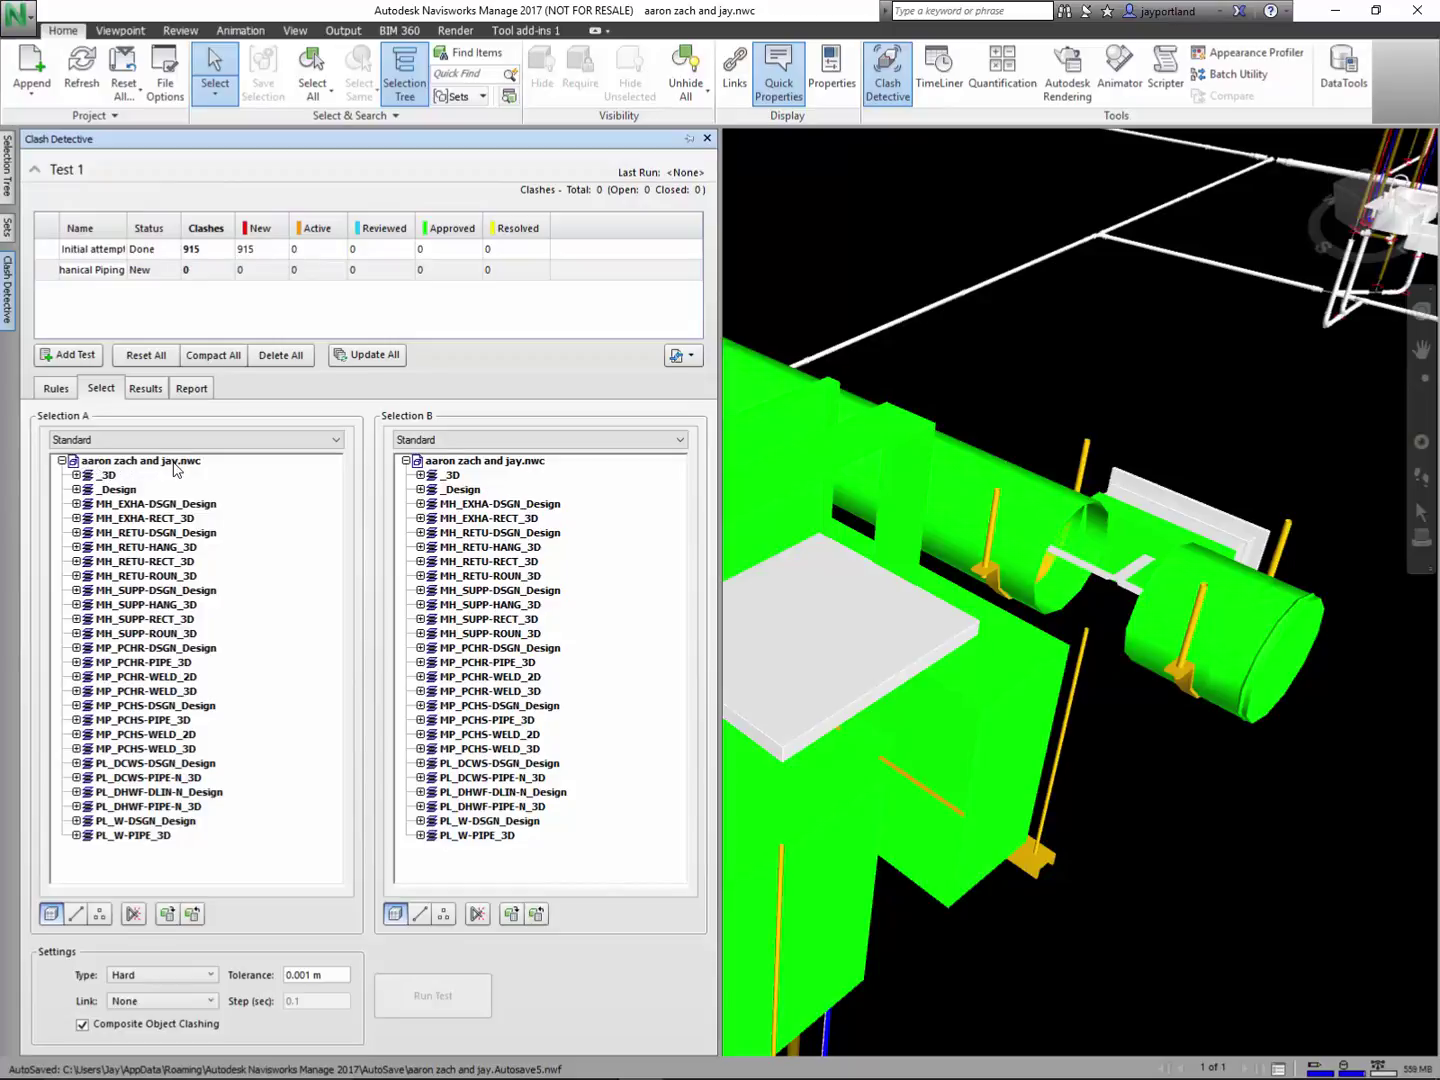
pyautogui.click(120, 504)
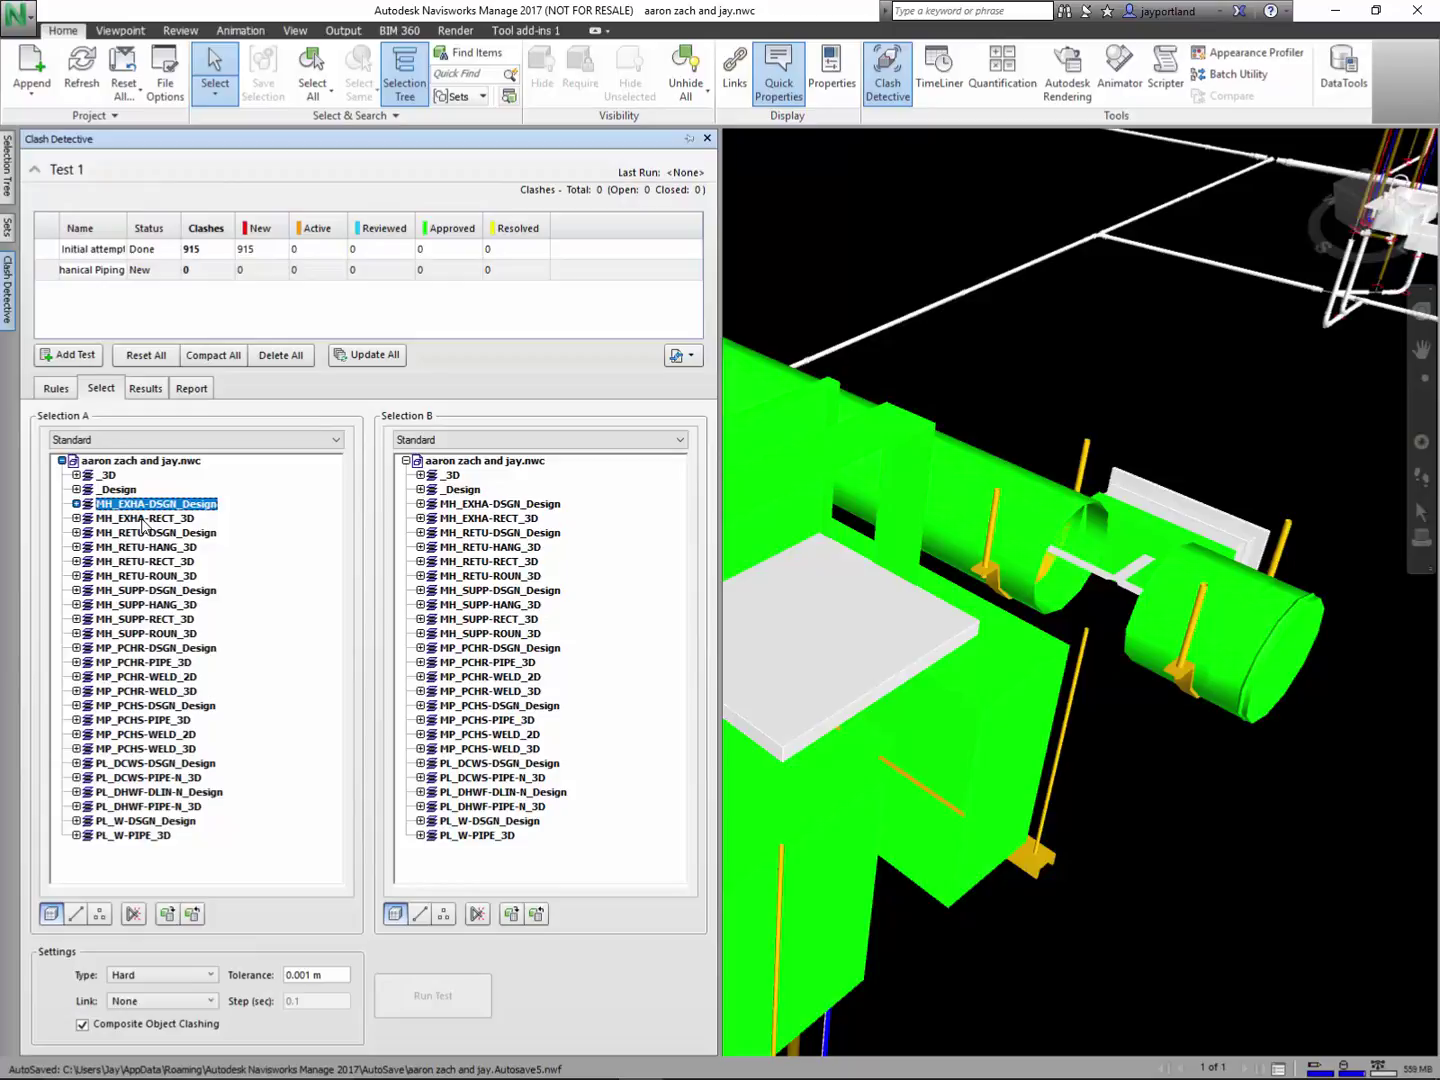
pyautogui.click(130, 649)
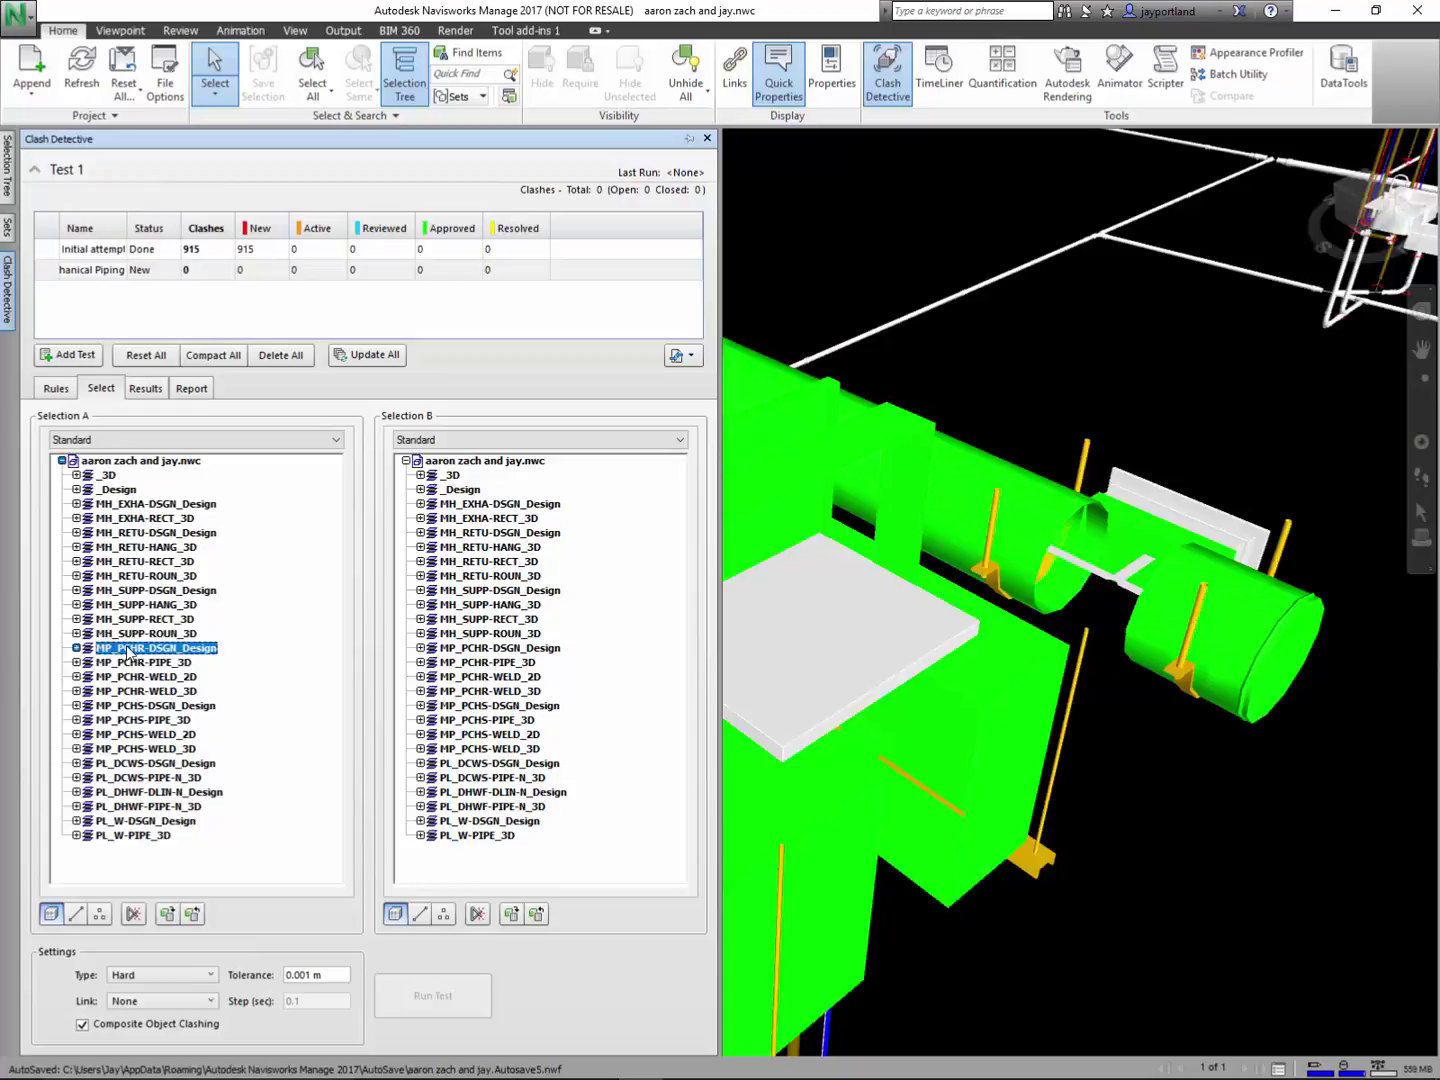
pyautogui.click(130, 764)
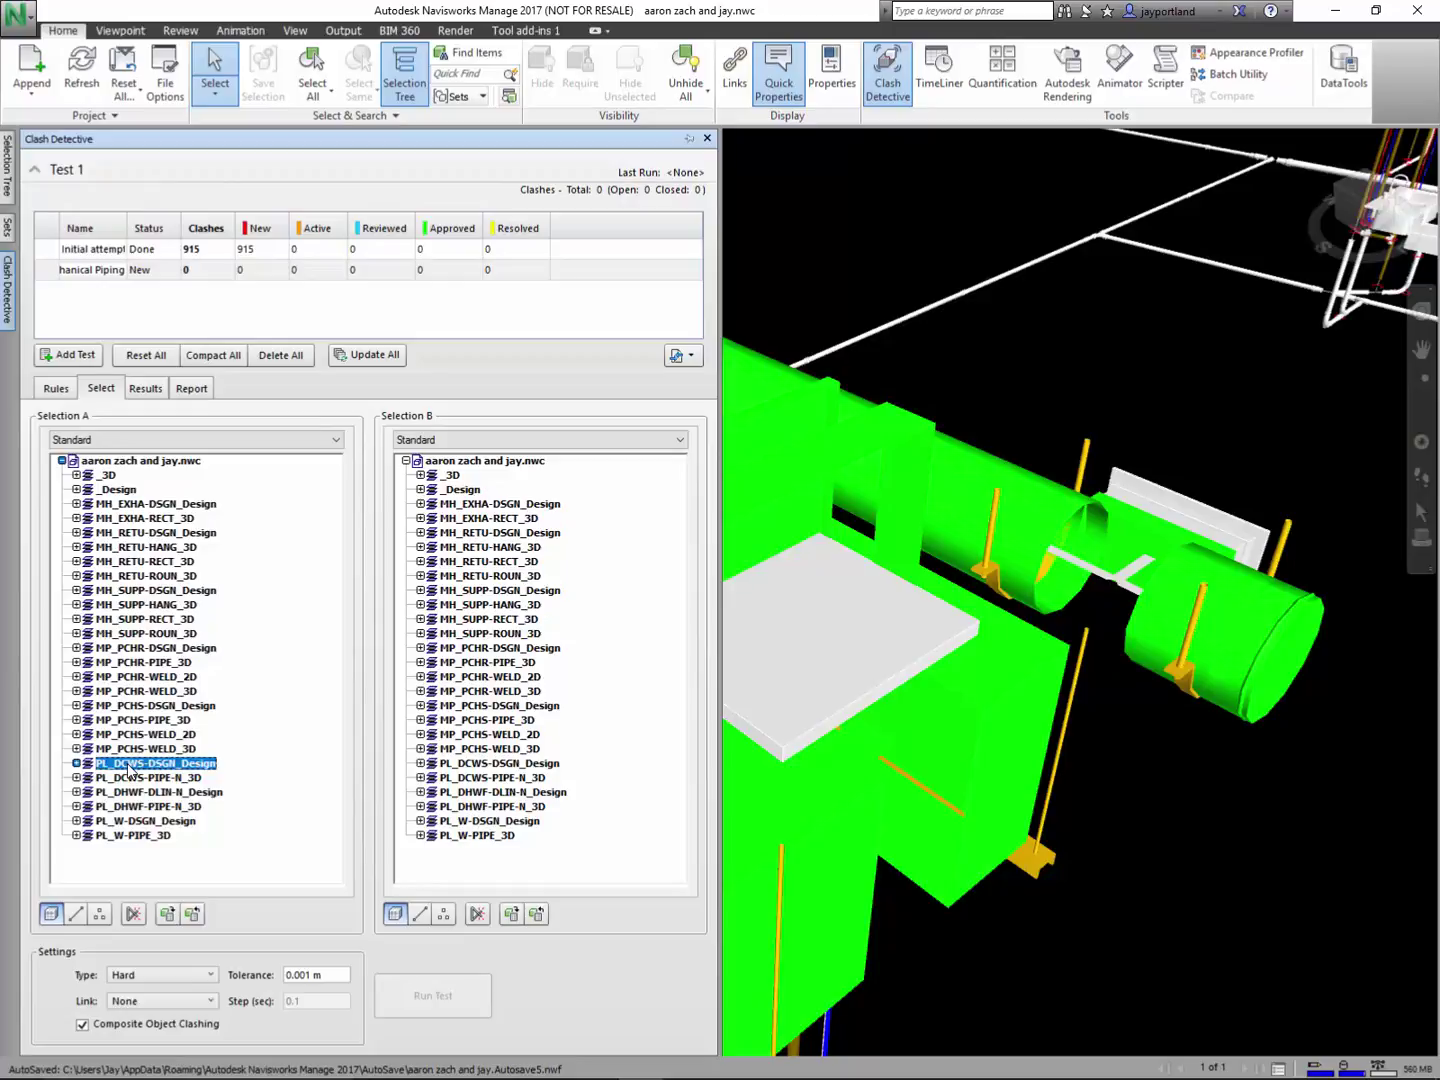
pyautogui.click(141, 652)
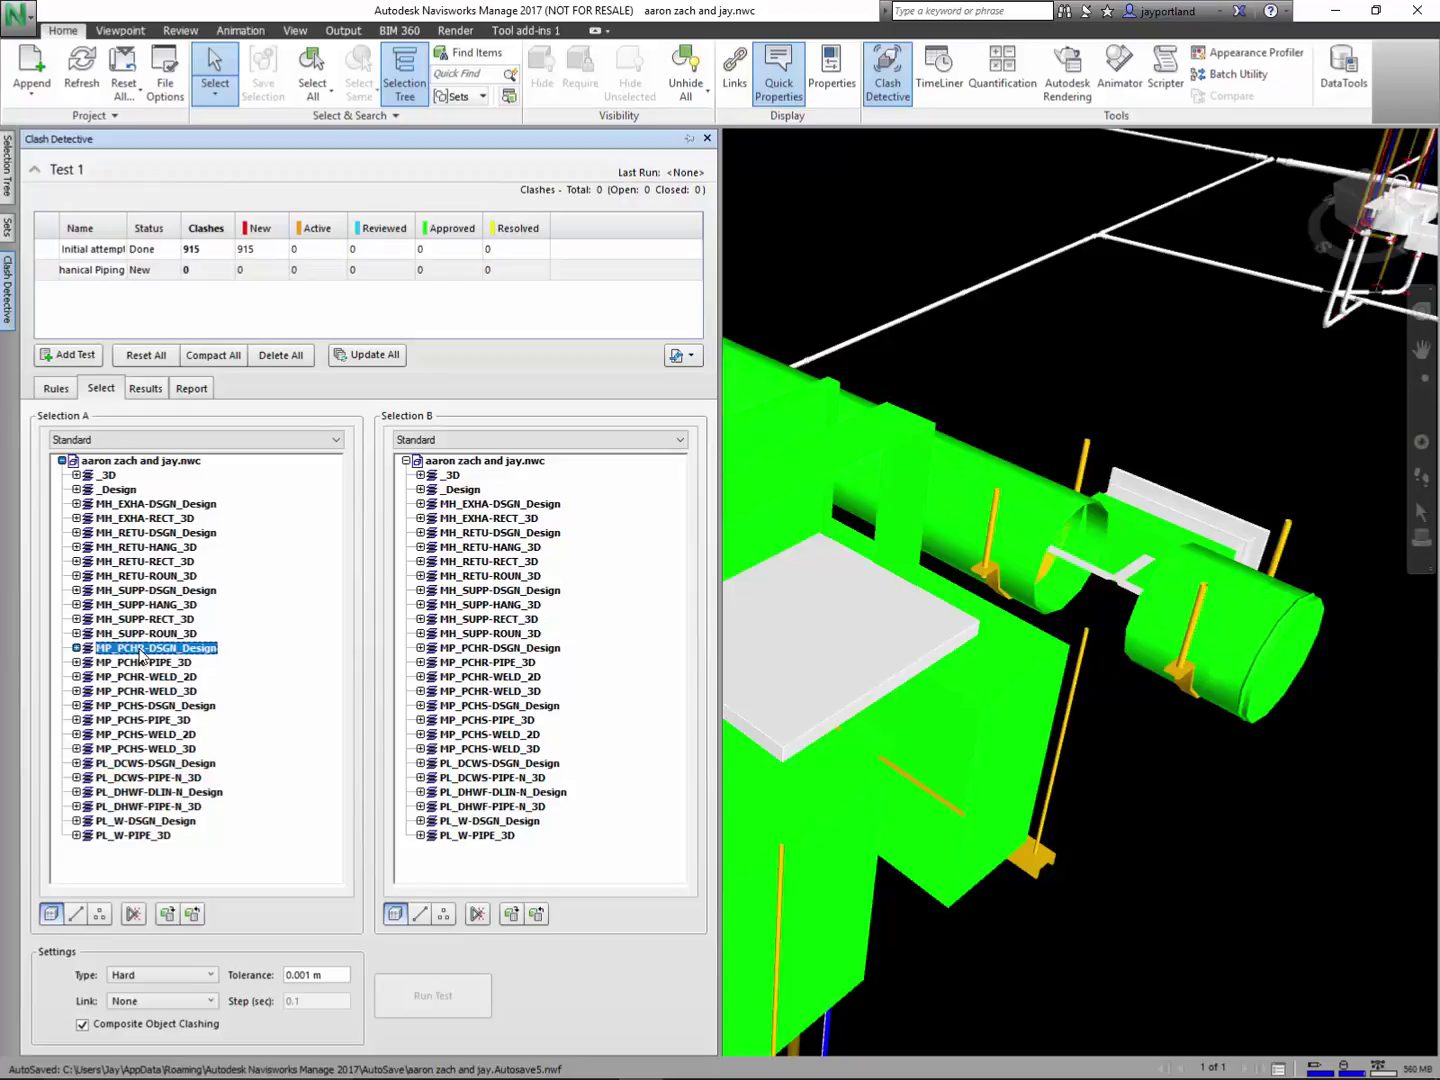
pyautogui.keyDown('shift'); pyautogui.click(133, 749); pyautogui.keyUp('shift')
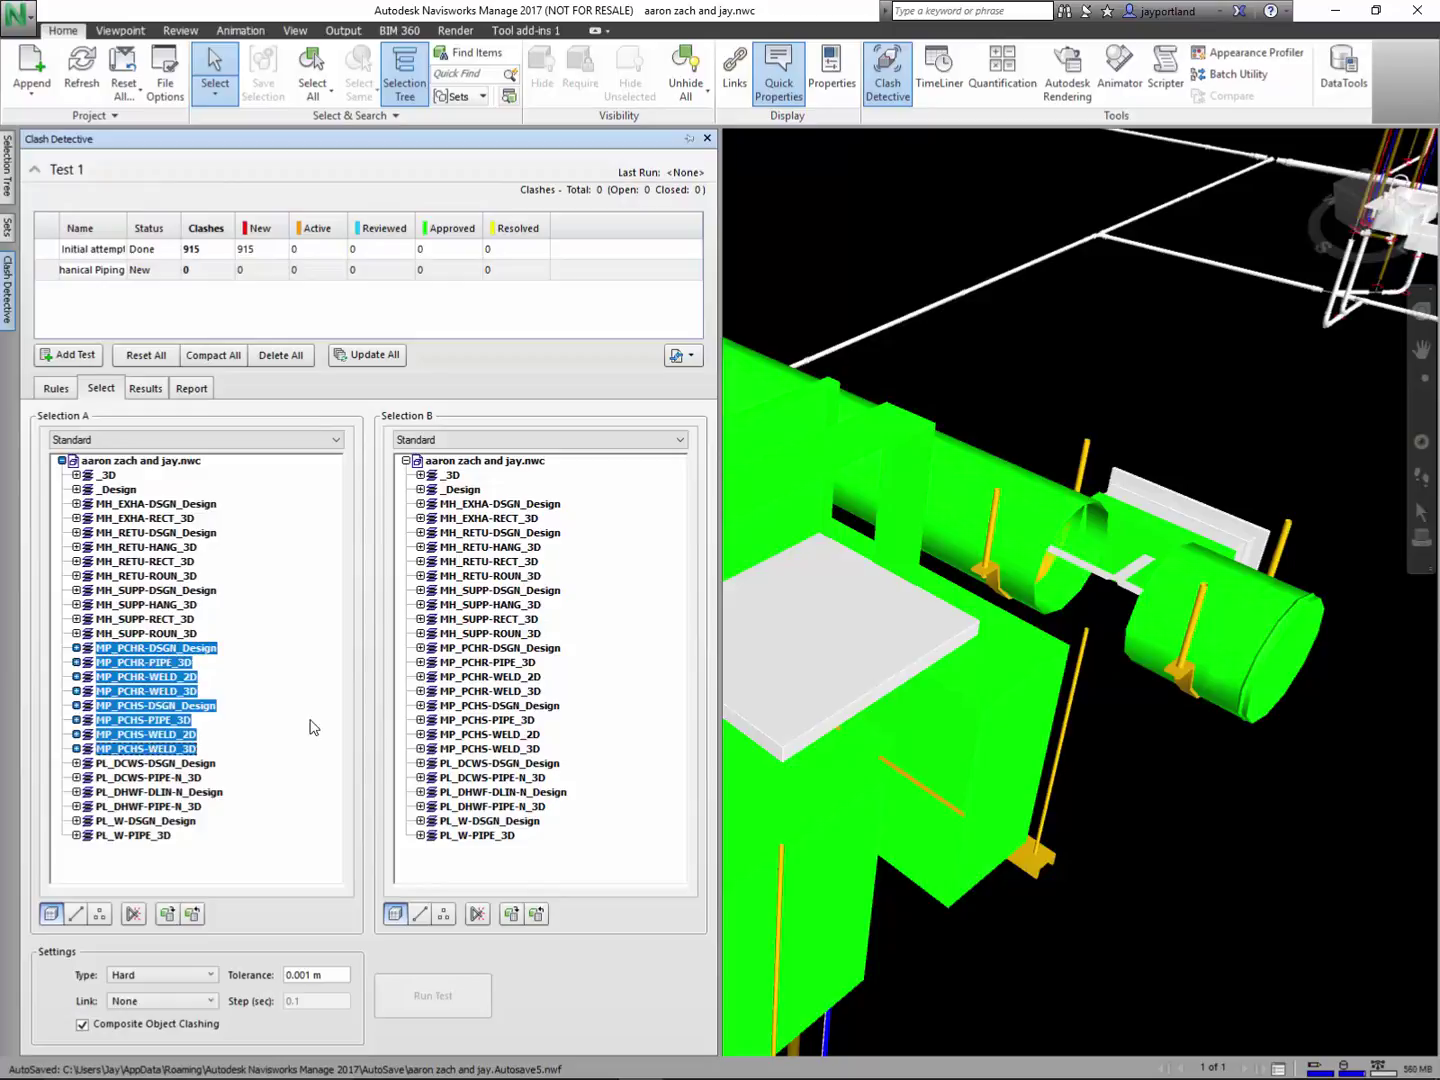
# - Choose layers MP_PCHR-DSGN_Design through MP_PCHS-WELD_3D for Selection B and run the Mechanical Piping test
pyautogui.click(479, 650)
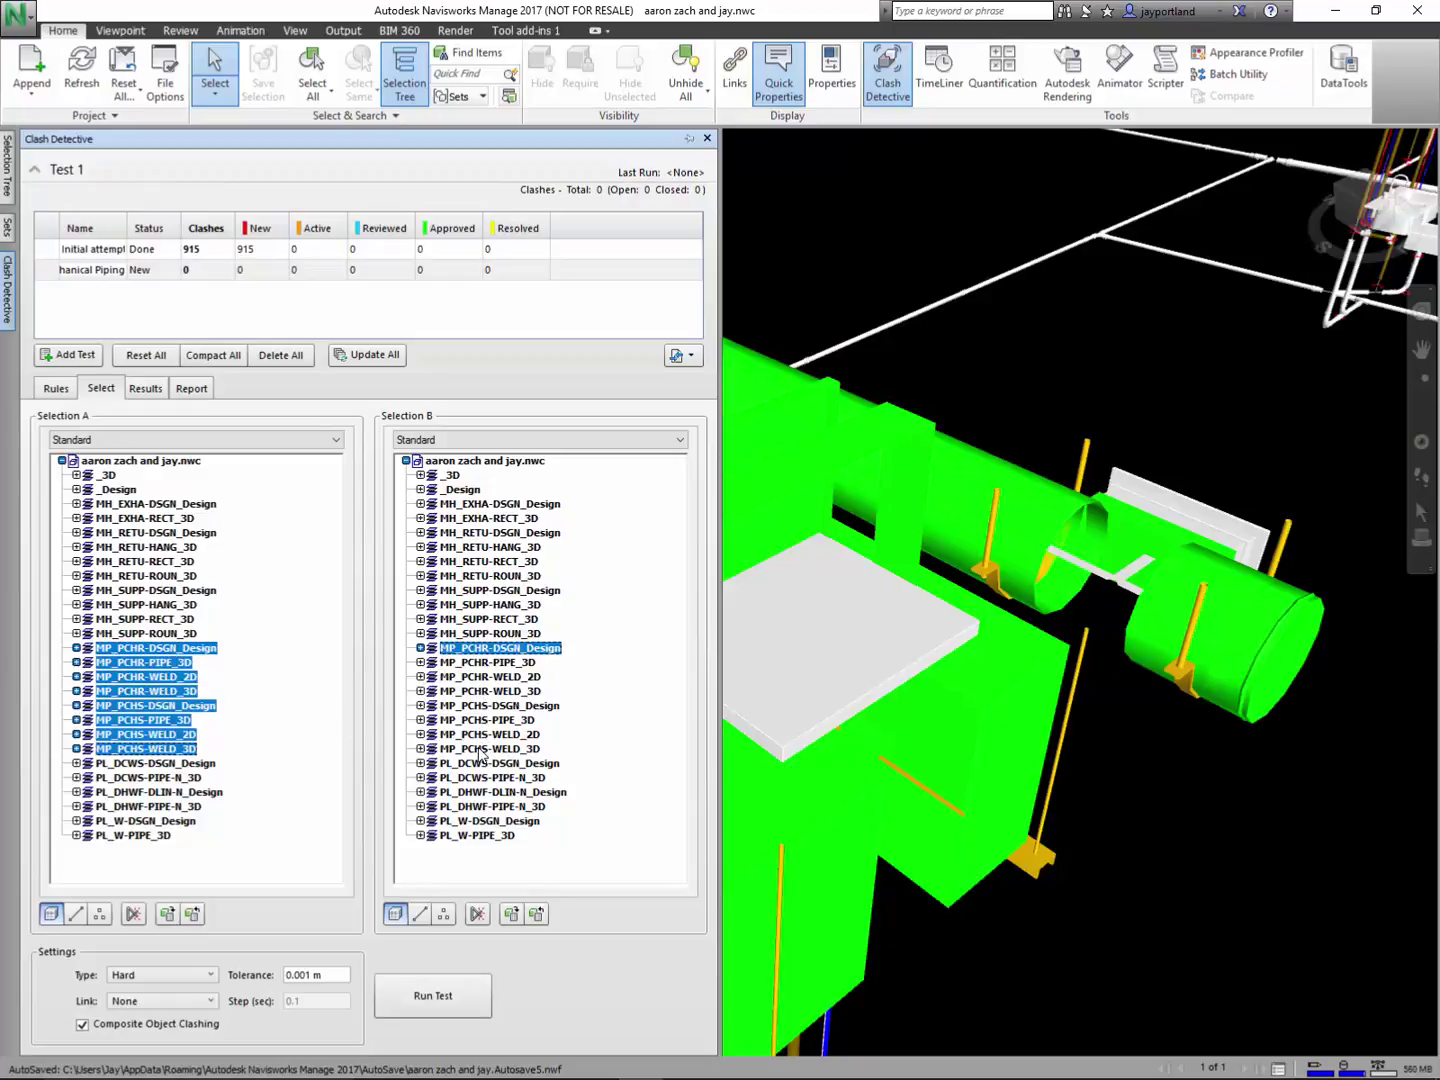
pyautogui.keyDown('shift'); pyautogui.click(480, 750); pyautogui.keyUp('shift')
pyautogui.click(436, 998)
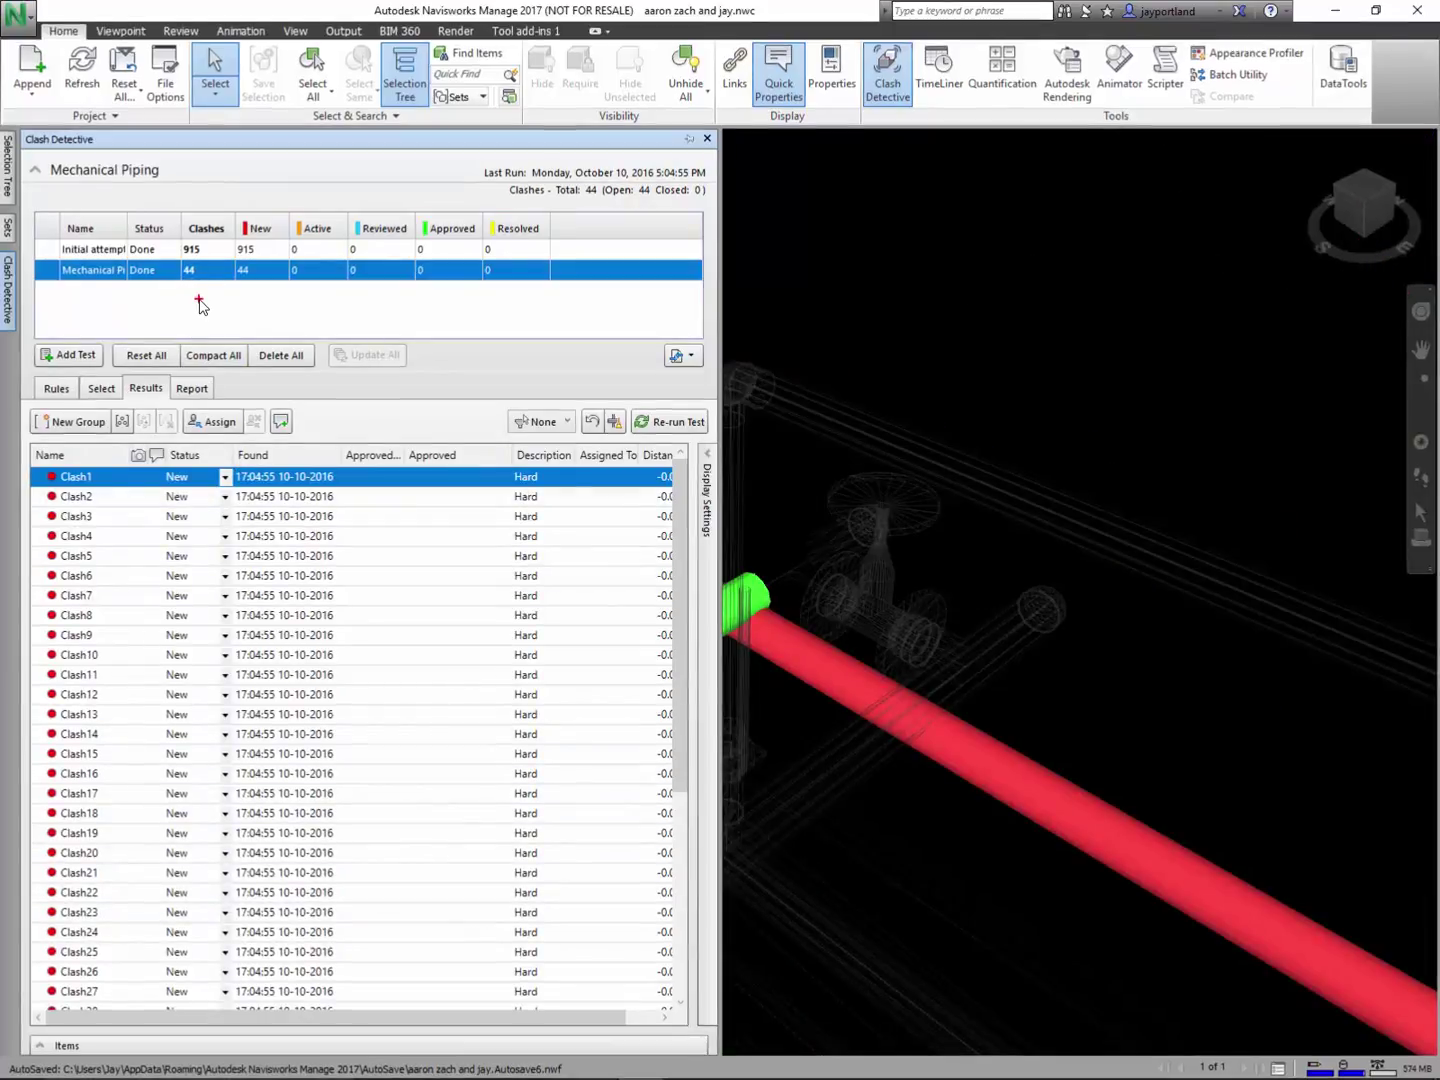
pyautogui.moveTo(188, 297)
pyautogui.mouseDown()
pyautogui.moveTo(200, 257)
pyautogui.moveTo(187, 299)
pyautogui.mouseUp()
pyautogui.press('Escape')
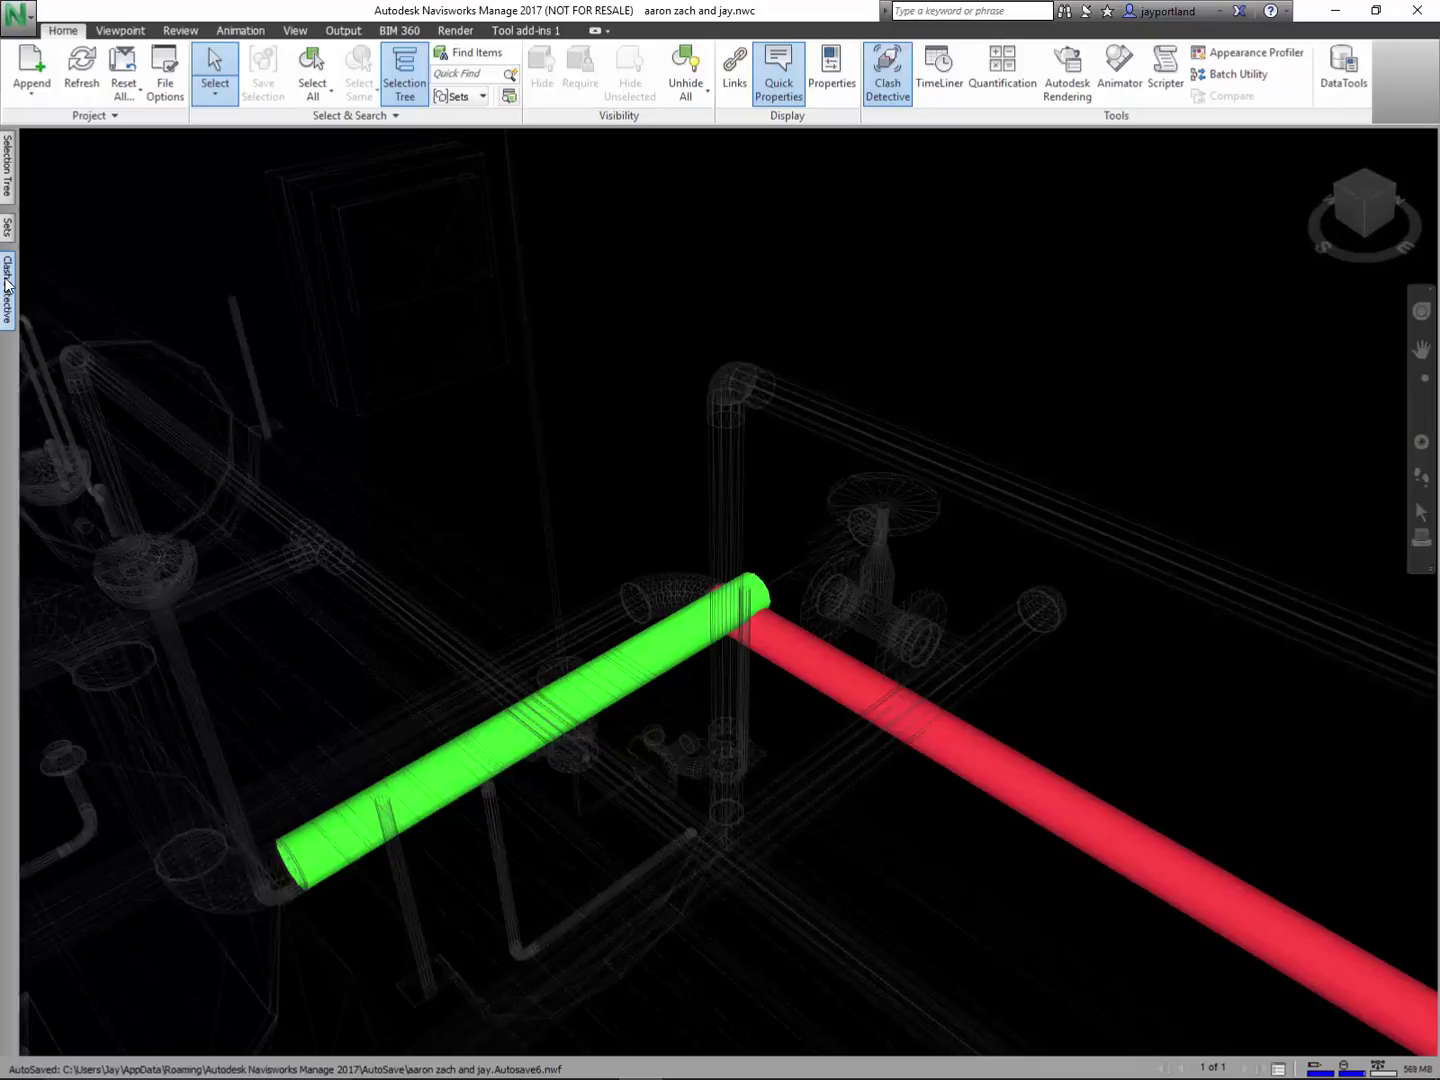
# - Pin Clash Detective open beside the model and view Clash2 through Clash6 of the Mechanical Piping test, returning to Clash3
pyautogui.moveTo(8, 291)
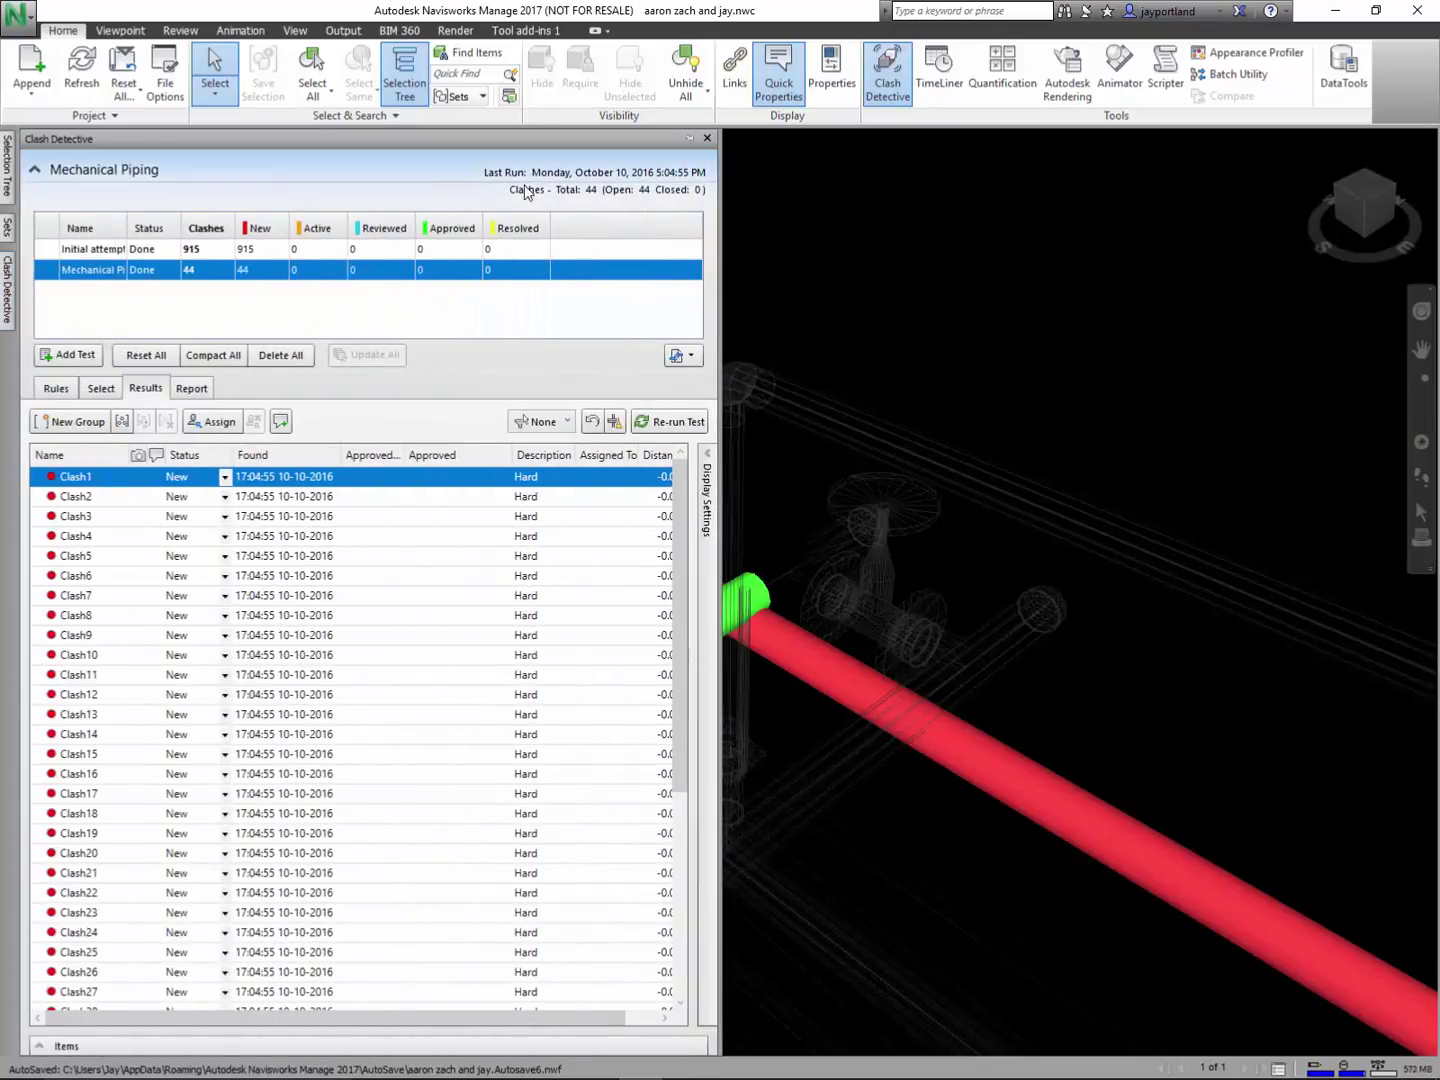
pyautogui.click(689, 138)
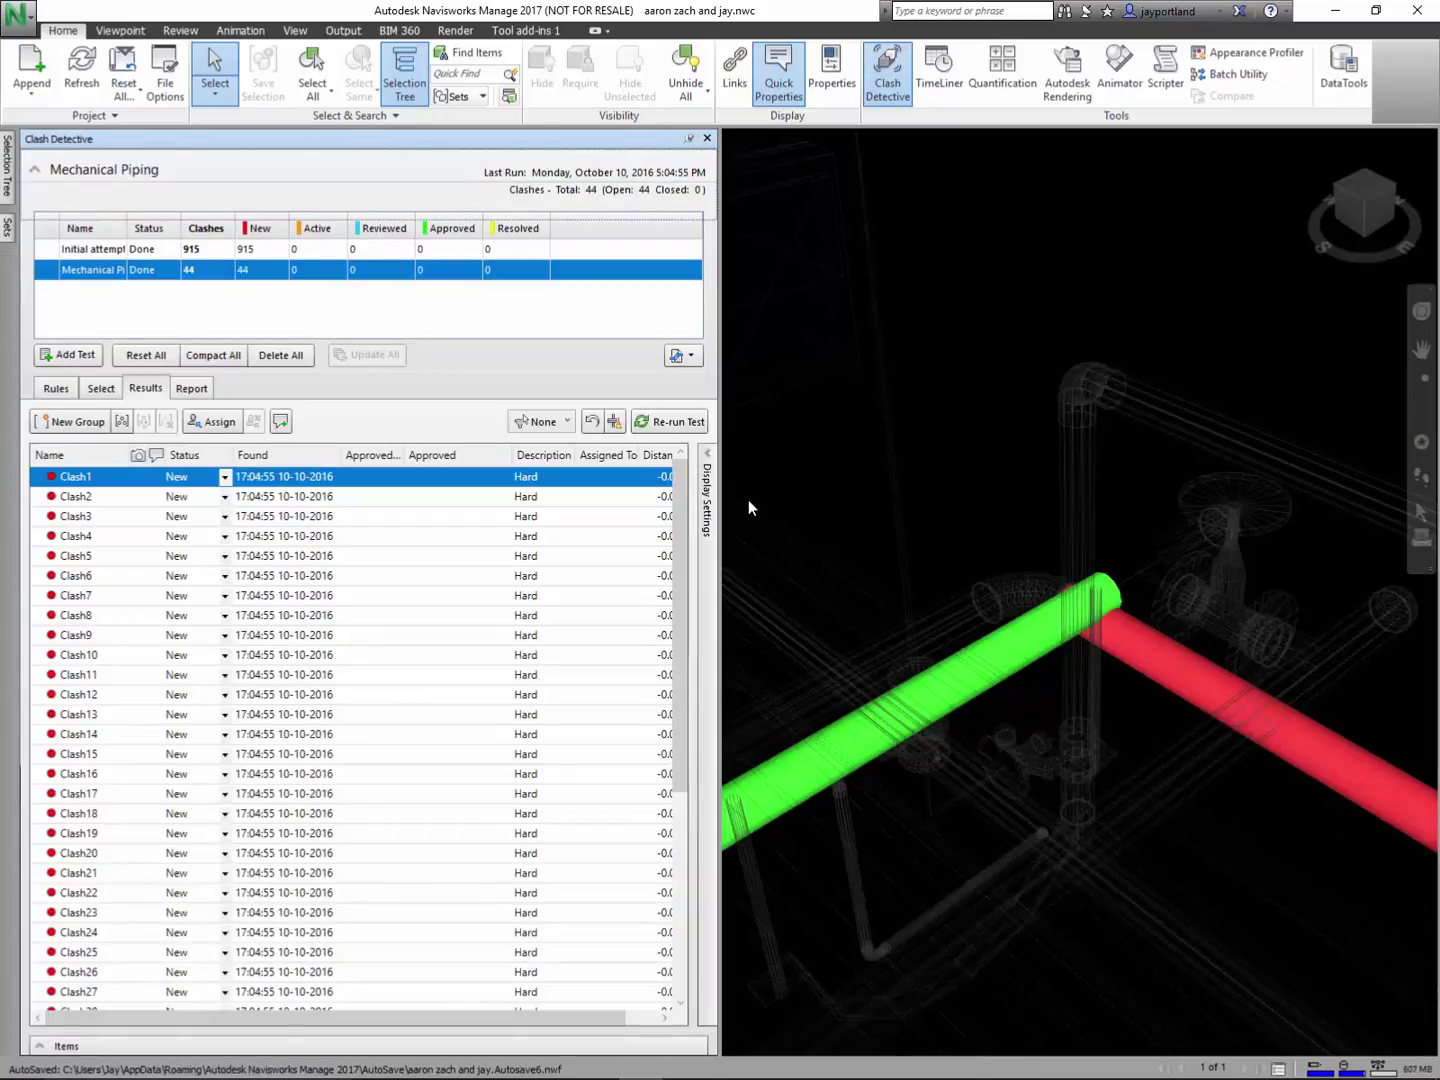
pyautogui.click(77, 498)
pyautogui.click(78, 516)
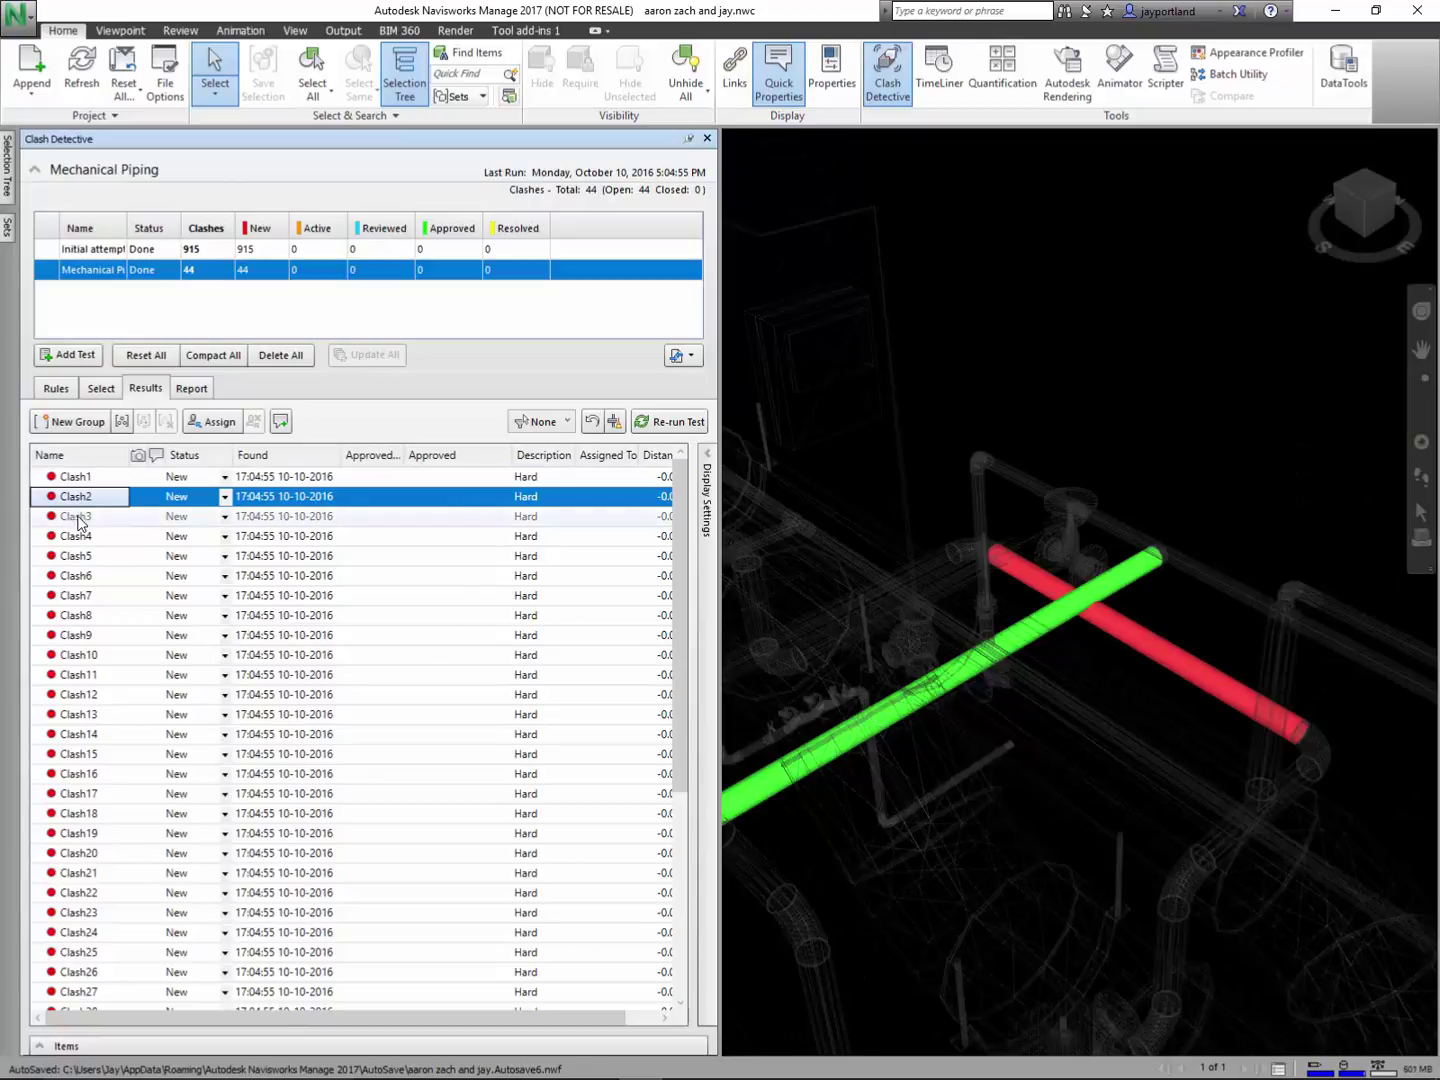
pyautogui.click(82, 536)
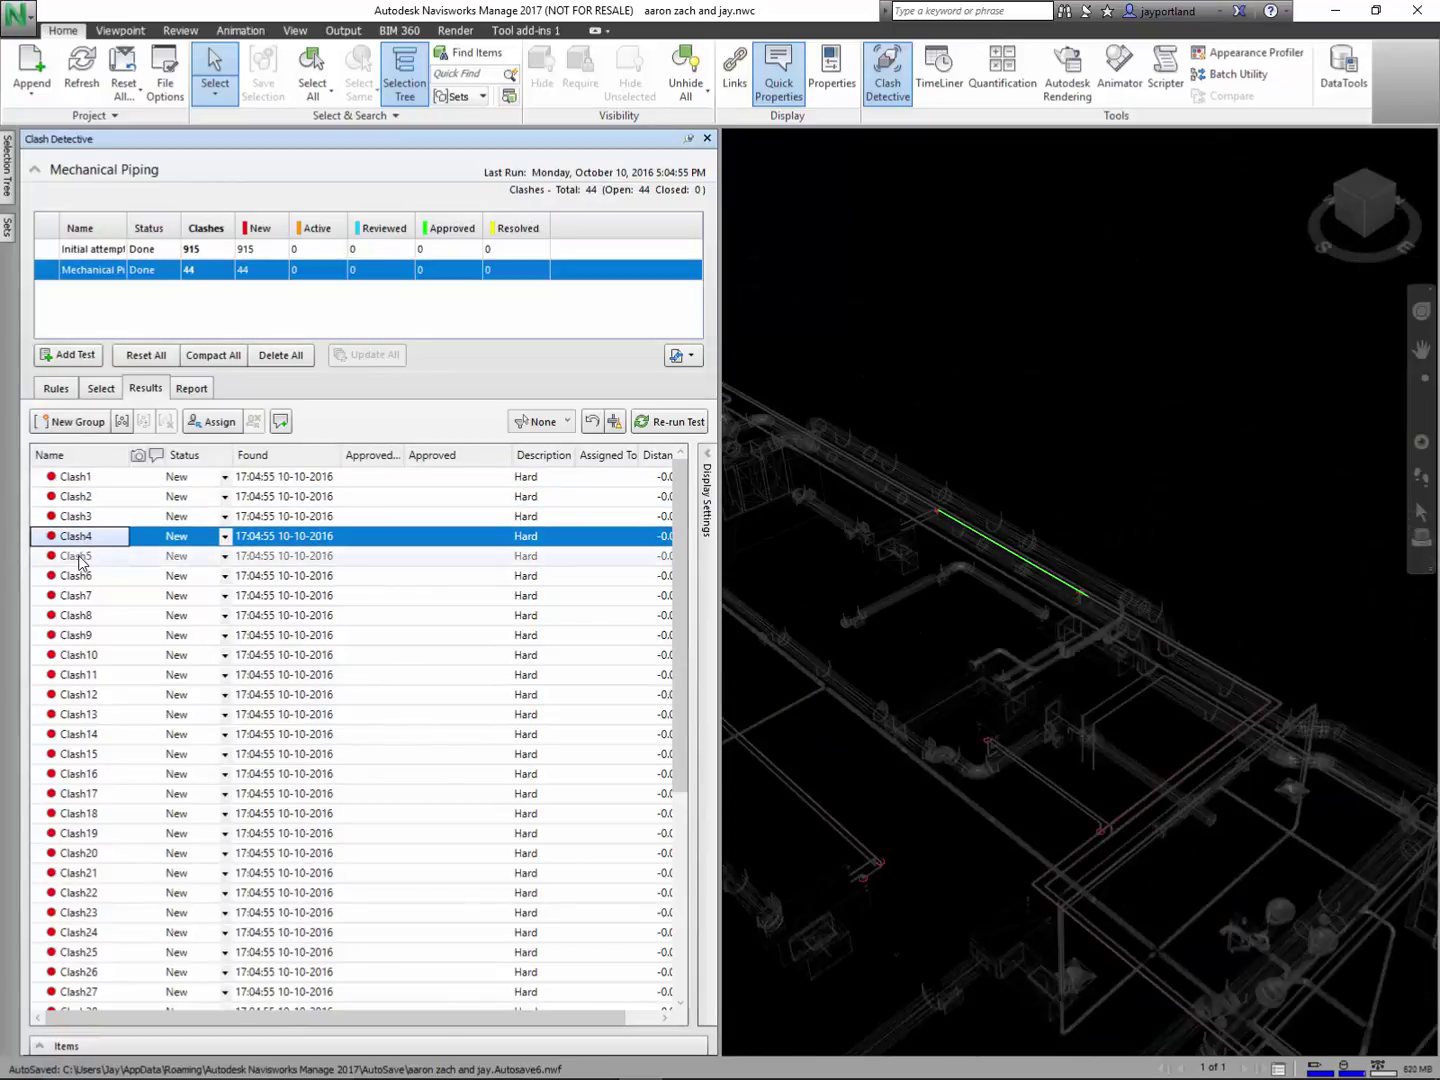
pyautogui.click(79, 556)
pyautogui.click(80, 577)
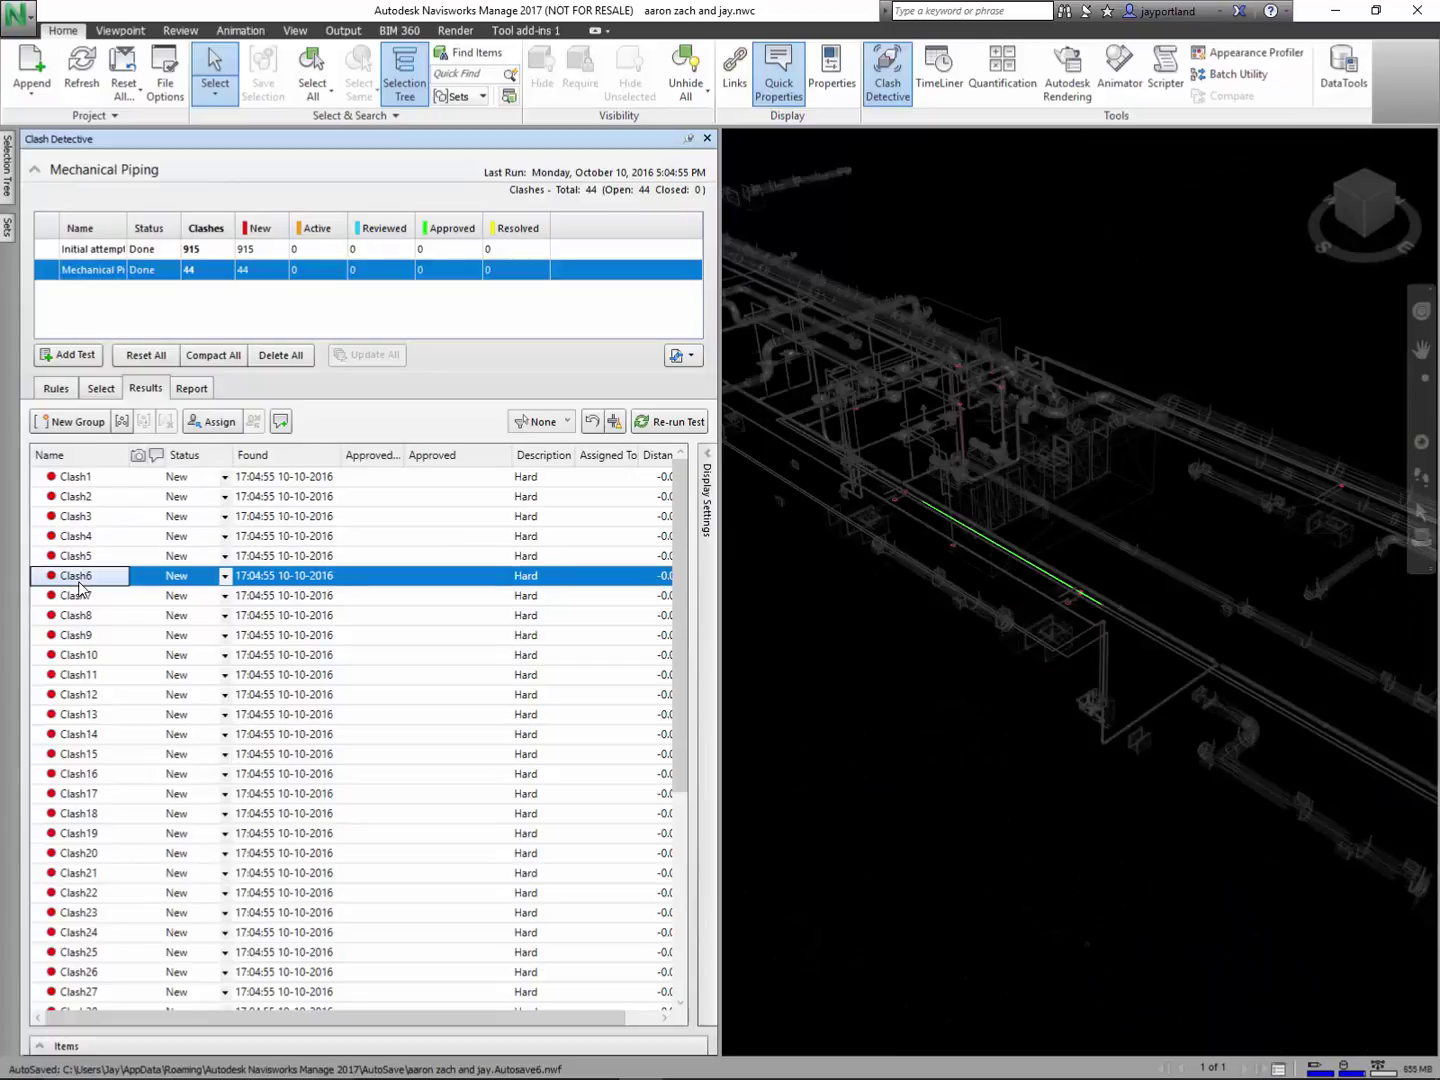
pyautogui.click(80, 518)
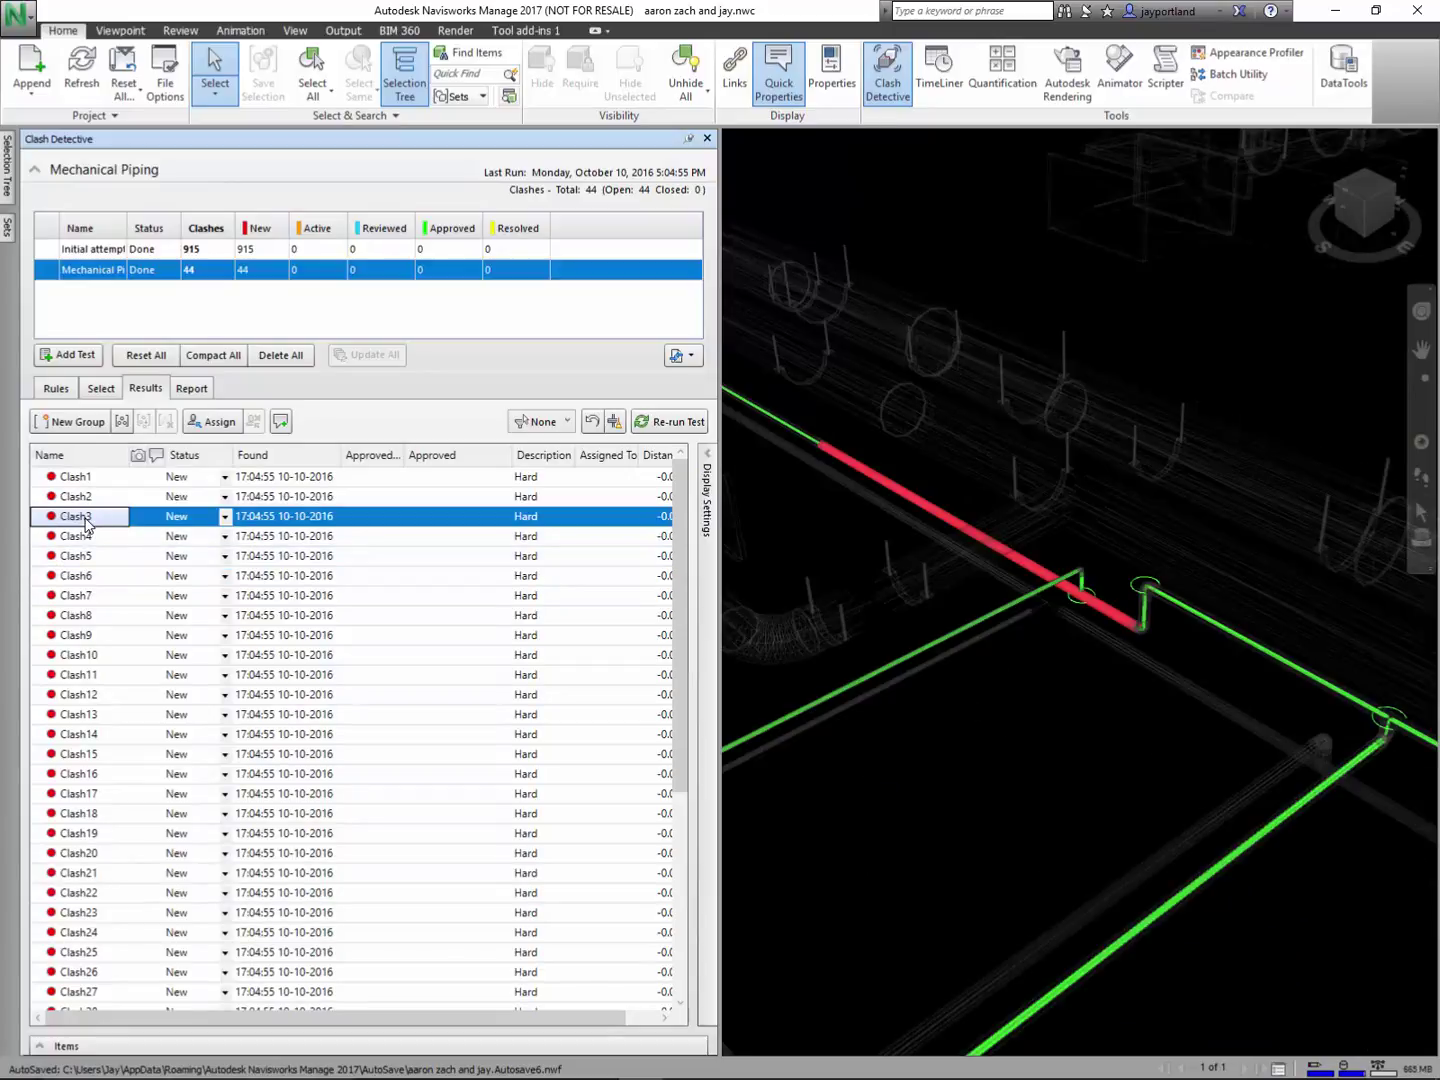
# - Examine Clash3 up close where the green design line's vertical drop meets the red pipe
pyautogui.scroll(5, 1085, 585)
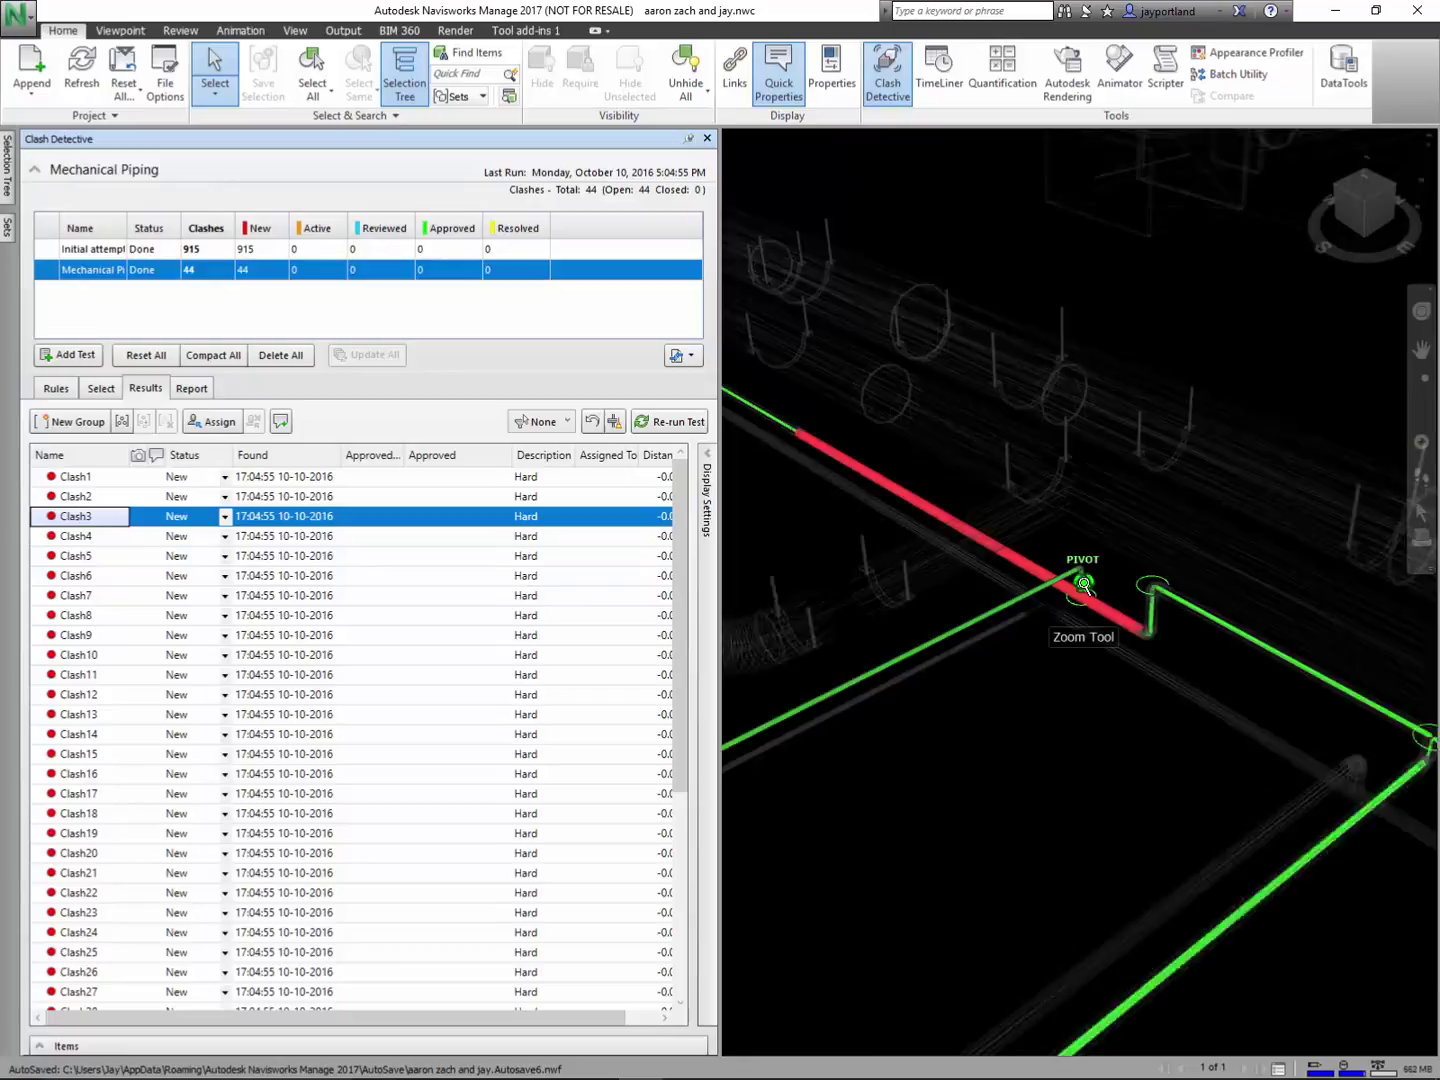
pyautogui.scroll(6, 1051, 767)
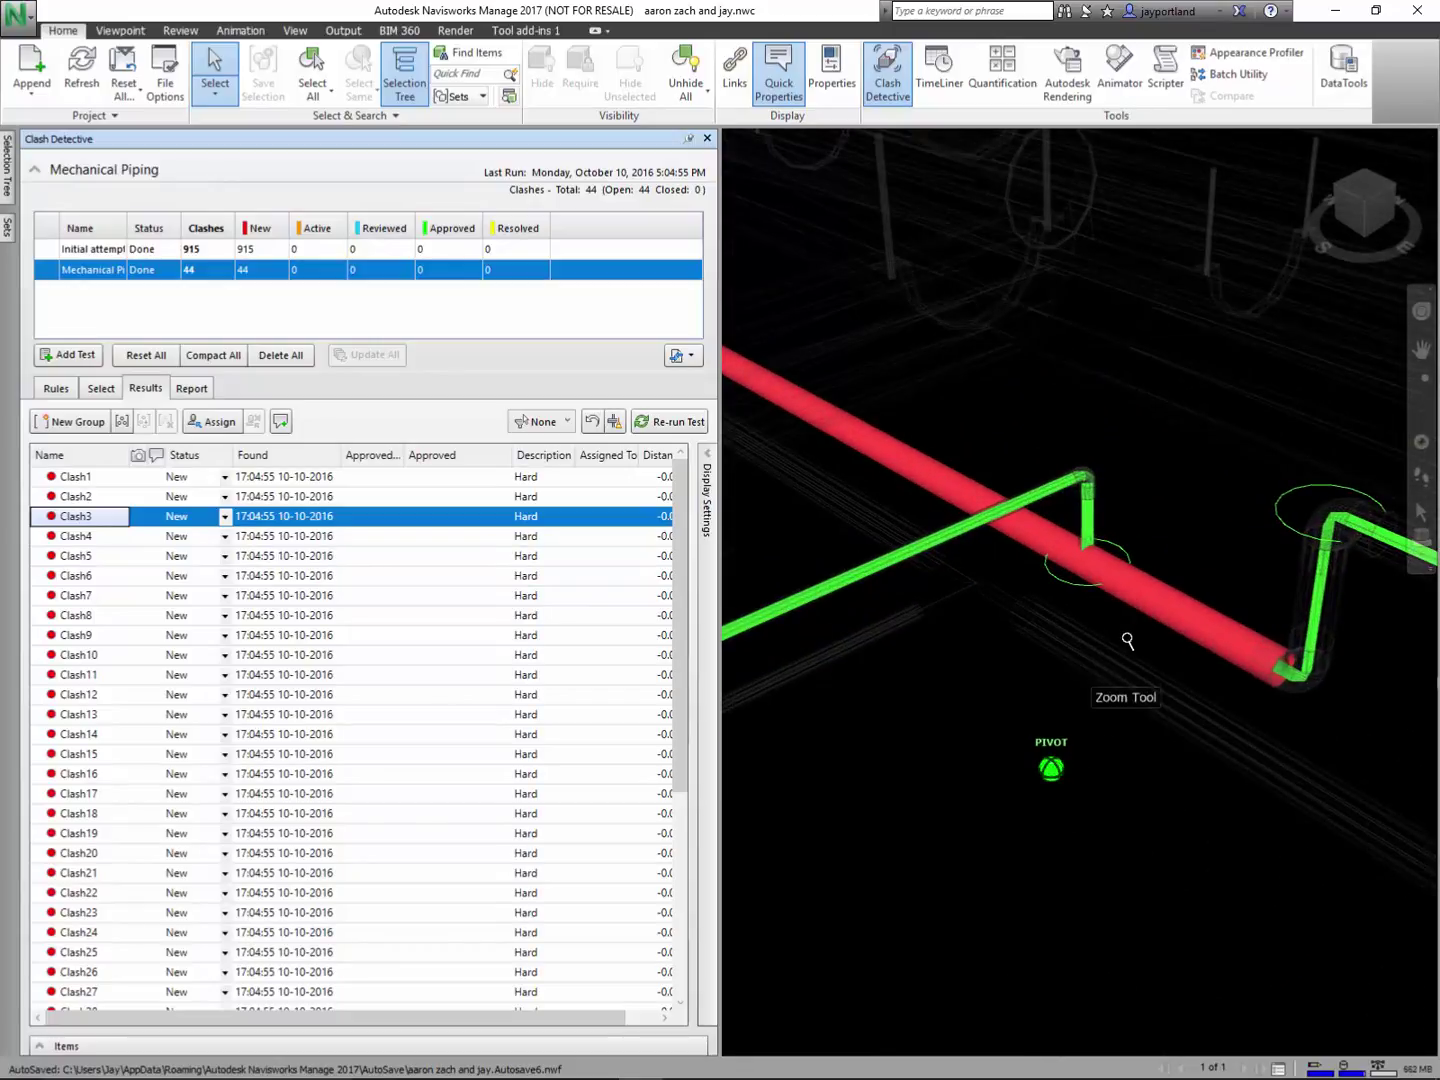
pyautogui.scroll(3, 1175, 440)
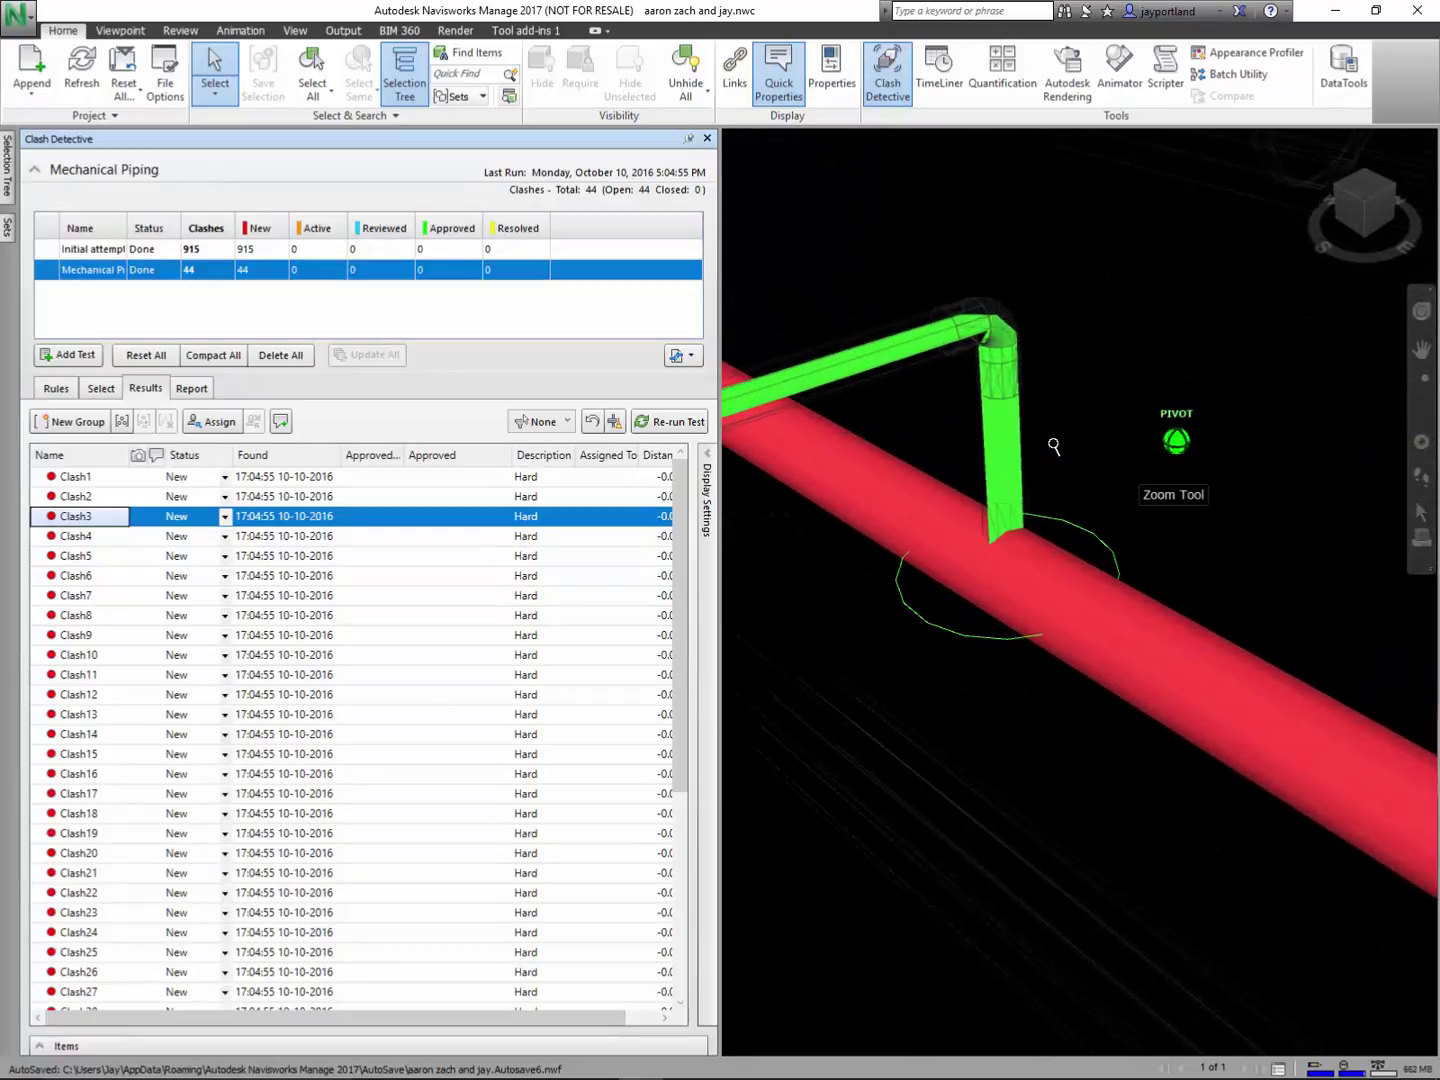
pyautogui.scroll(3, 1053, 360)
pyautogui.scroll(2, 1053, 362)
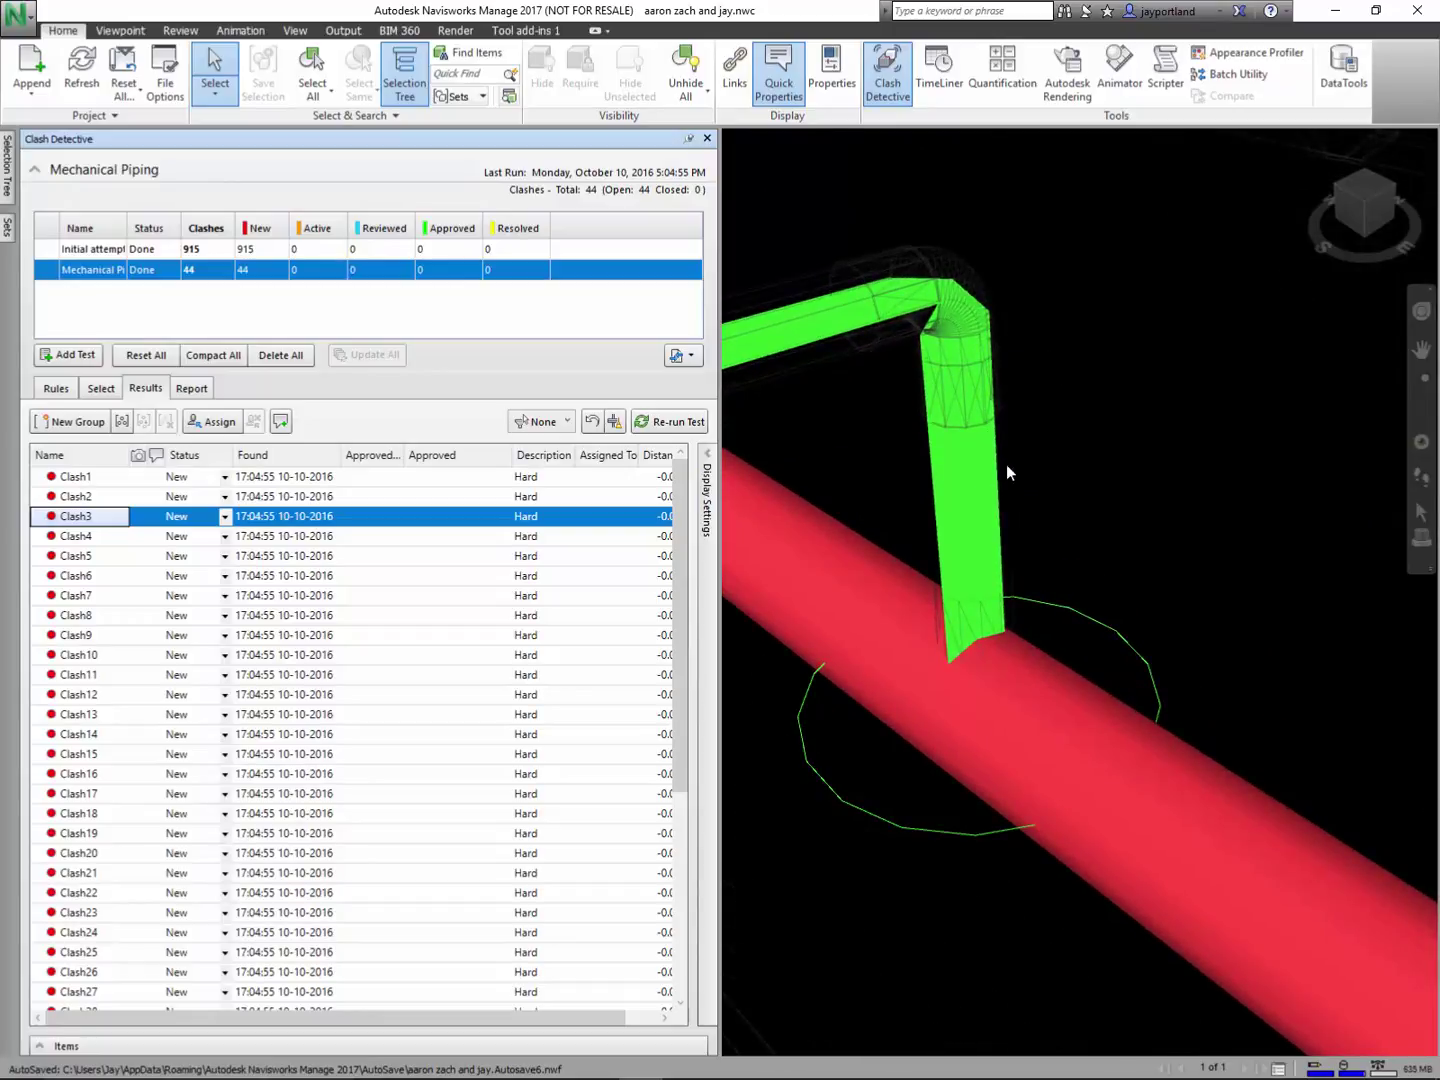
pyautogui.scroll(-2, 1058, 462)
pyautogui.scroll(-3, 1058, 462)
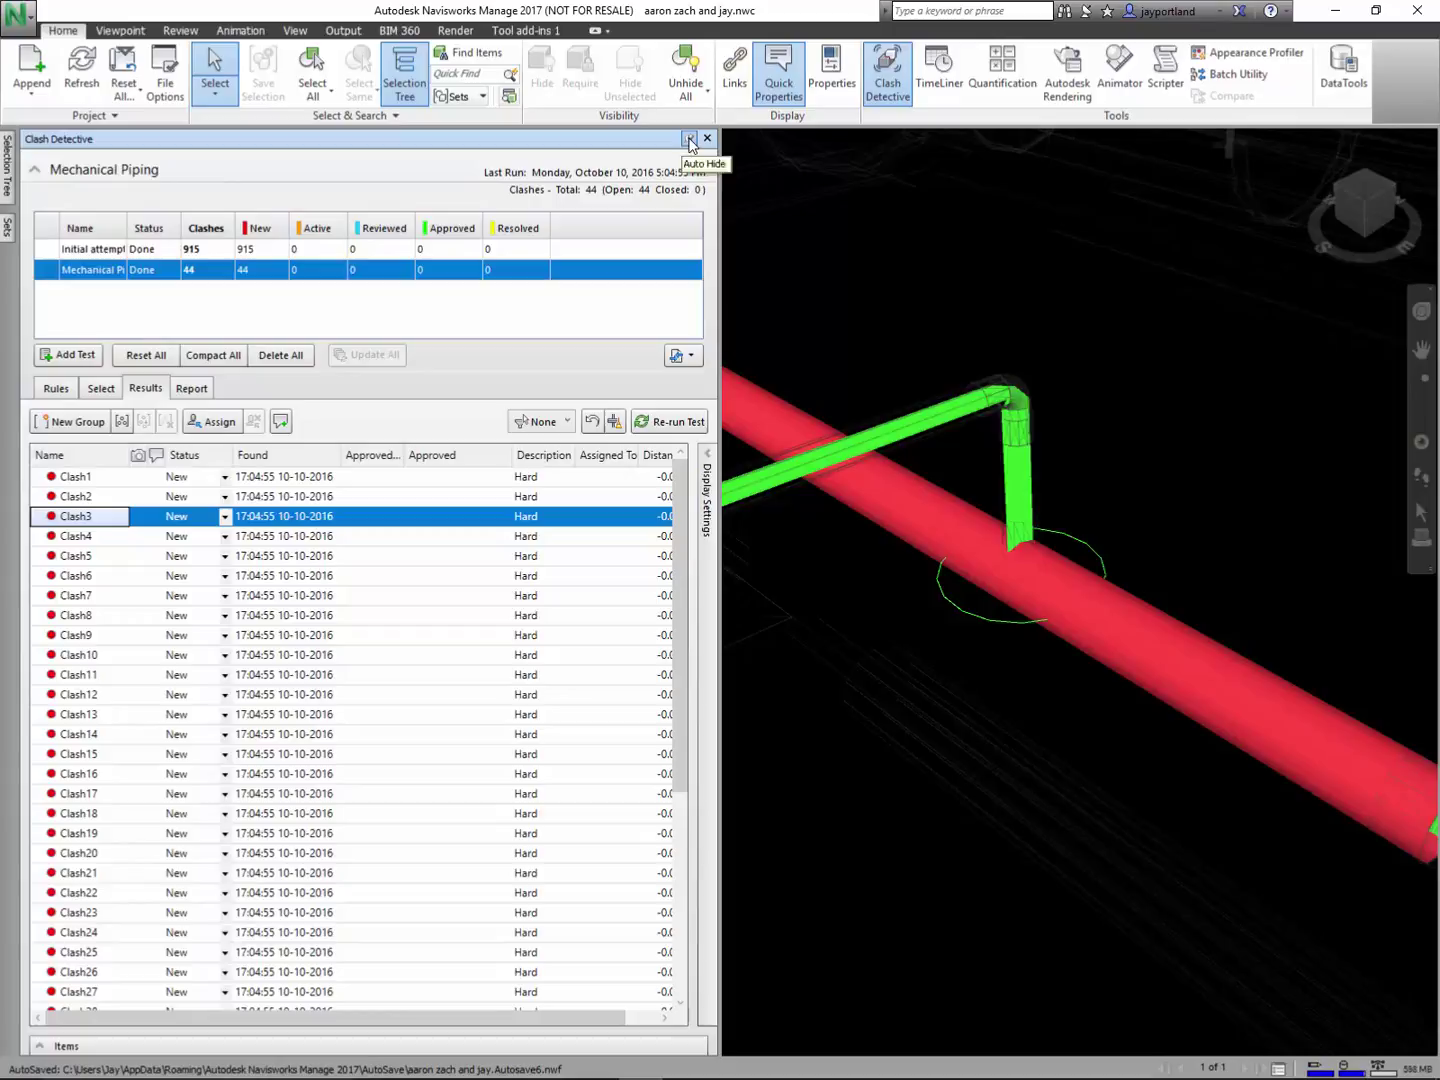
# - Auto-hide Clash Detective and highlight the MP_PCHR-DSGN_Design and MH_SUPP-DSGN_Design layers one at a time, ending on MP_PCHR-DSGN_Design
pyautogui.click(688, 145)
pyautogui.moveTo(8, 166)
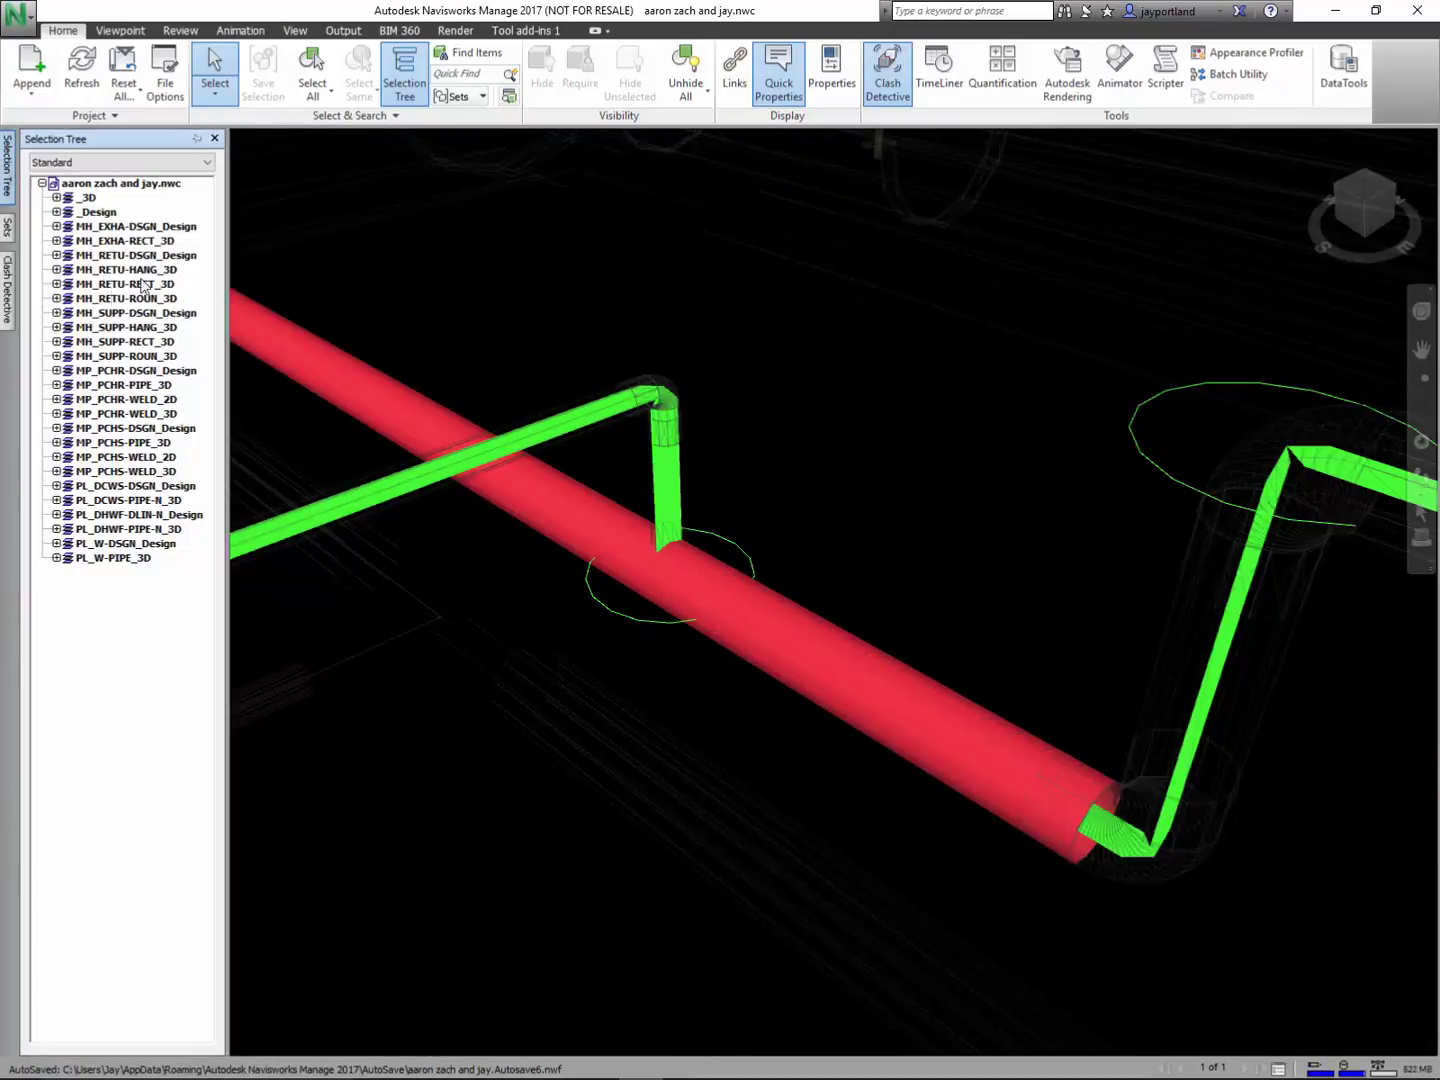
pyautogui.click(176, 371)
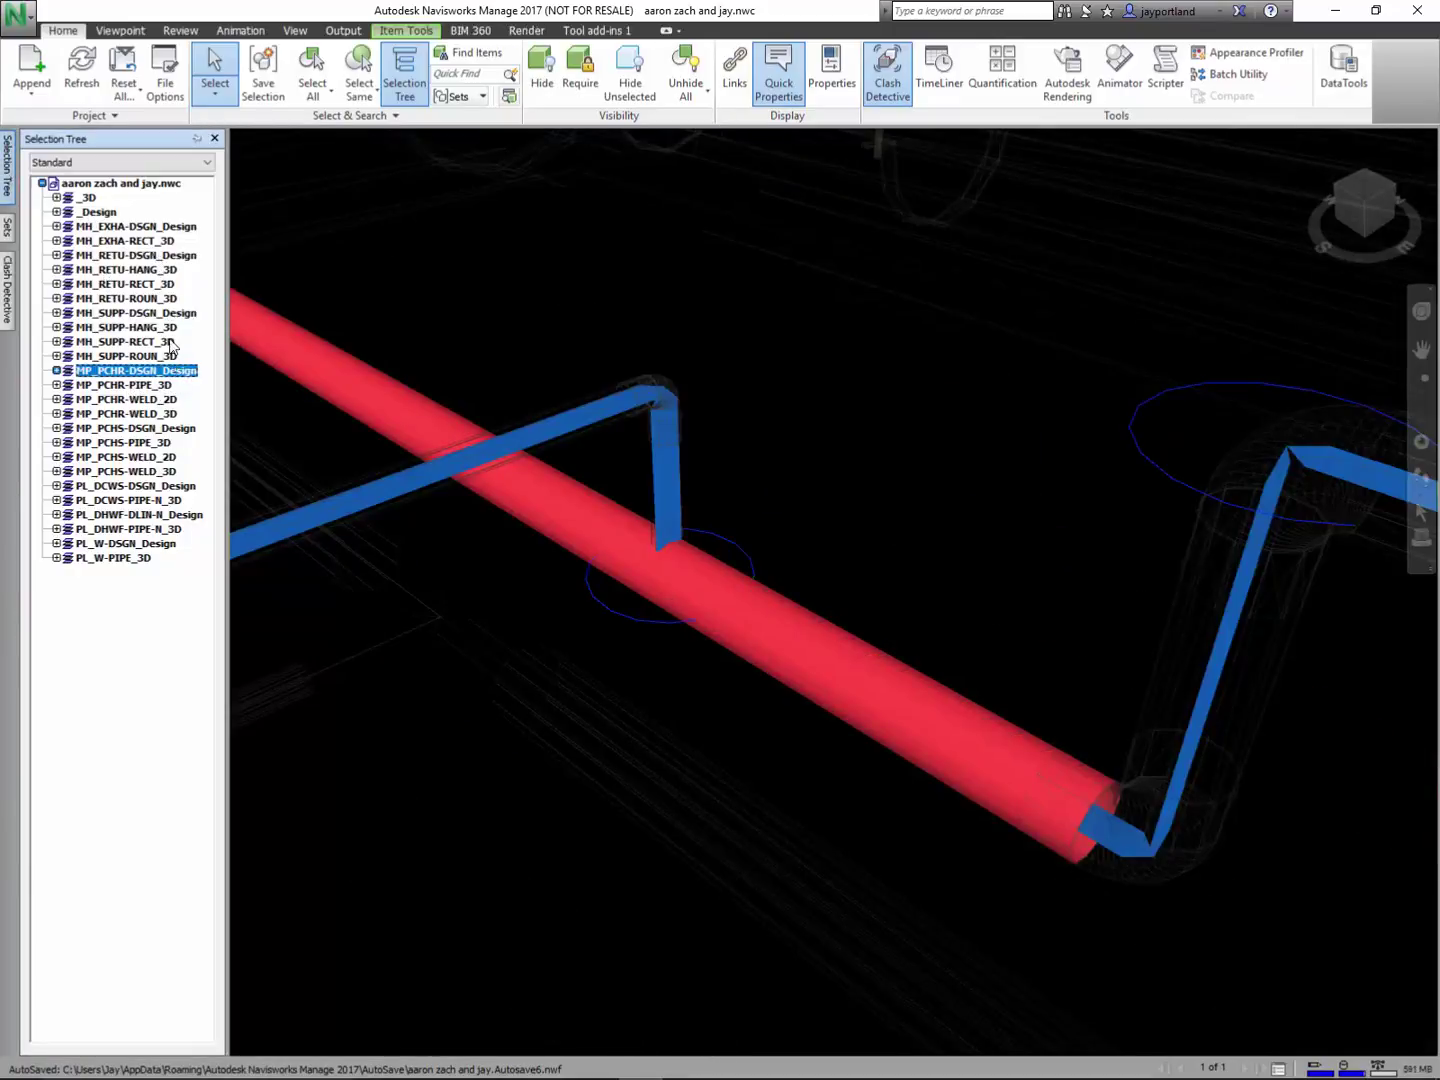
pyautogui.click(176, 314)
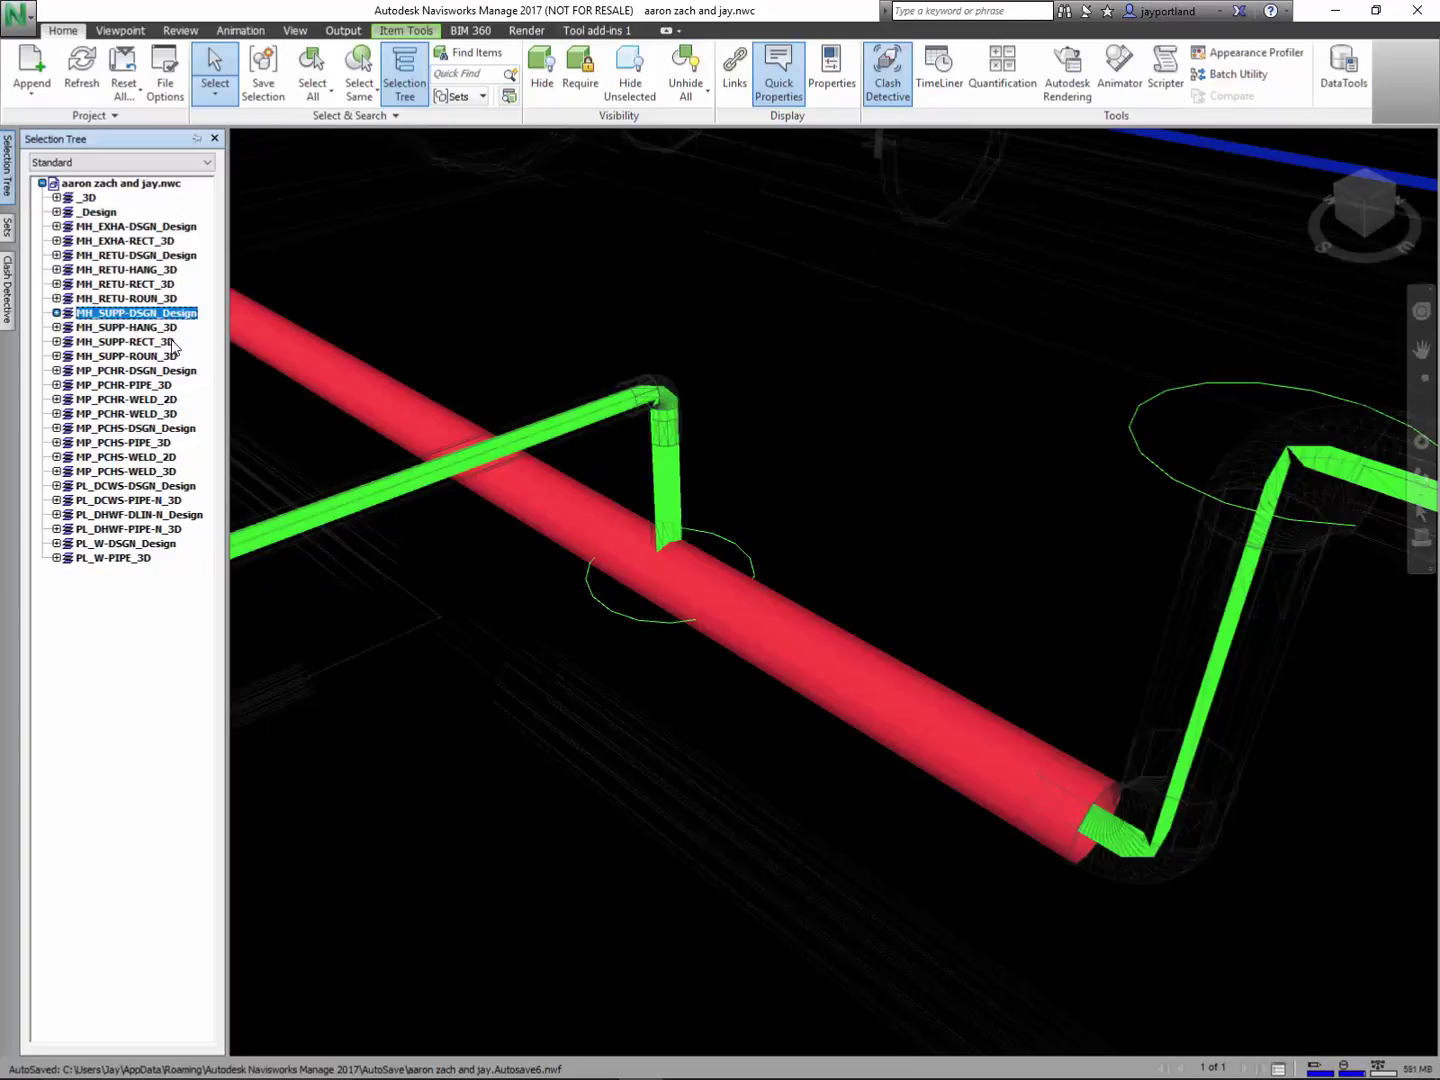
pyautogui.click(176, 371)
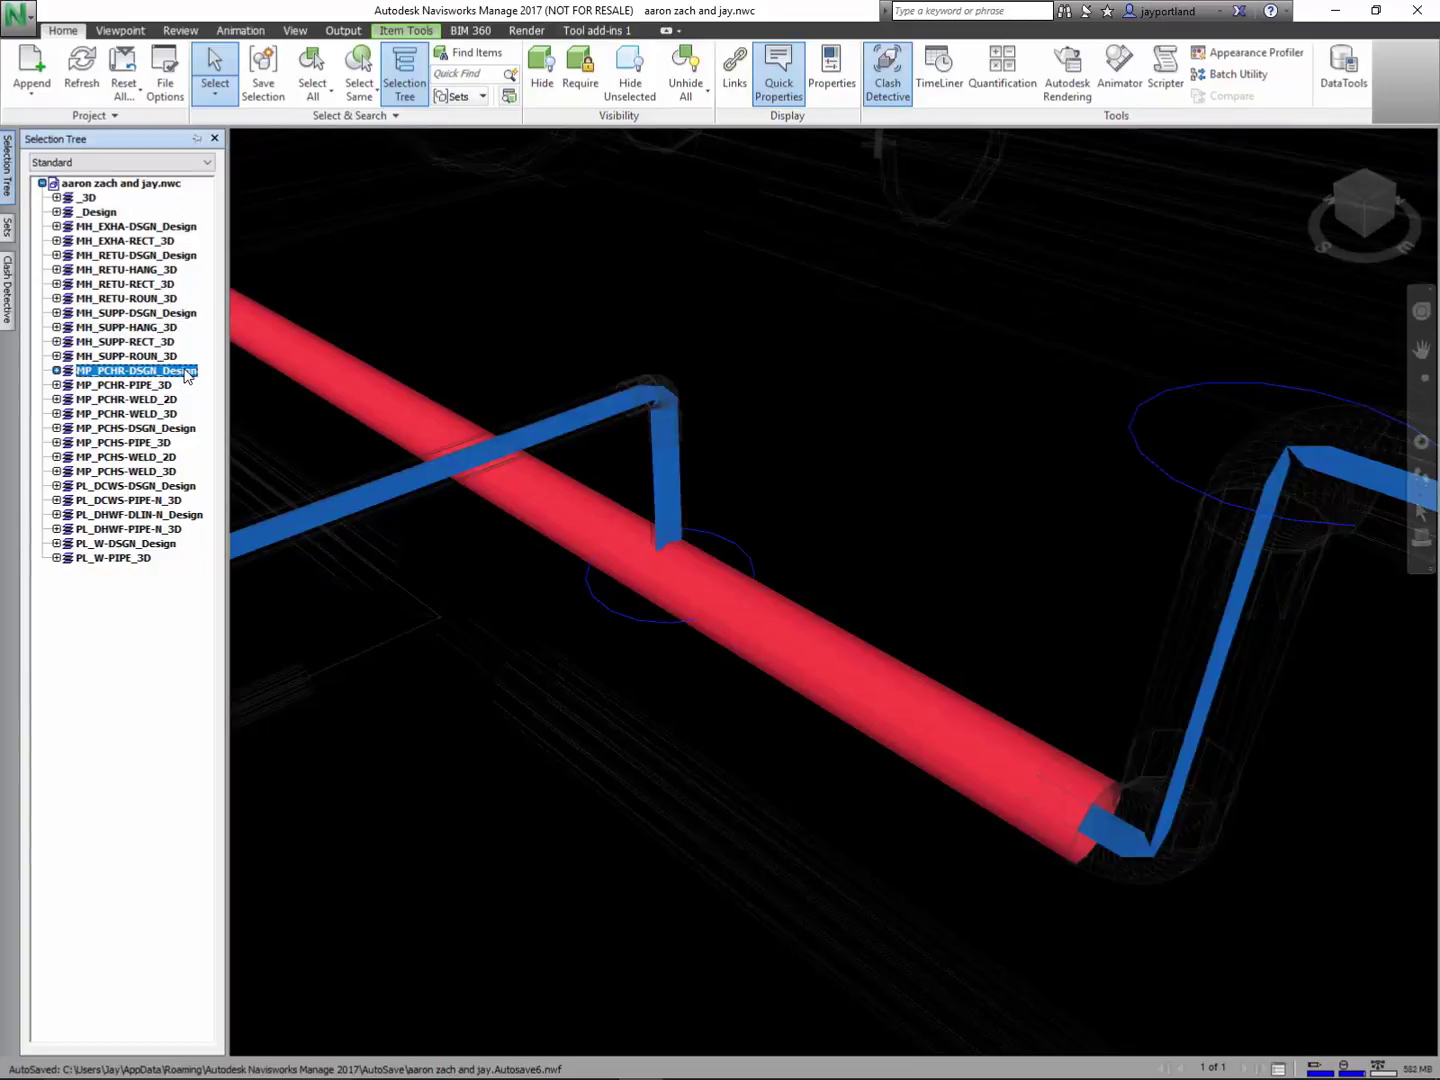
# - Add the other DSGN layers and PL_DHWF-DLIN-N_Design to the selection, covering the MH, MP and PL design layers
pyautogui.keyDown('ctrl'); pyautogui.click(178, 314); pyautogui.keyUp('ctrl')
pyautogui.keyDown('ctrl'); pyautogui.click(185, 256); pyautogui.keyUp('ctrl')
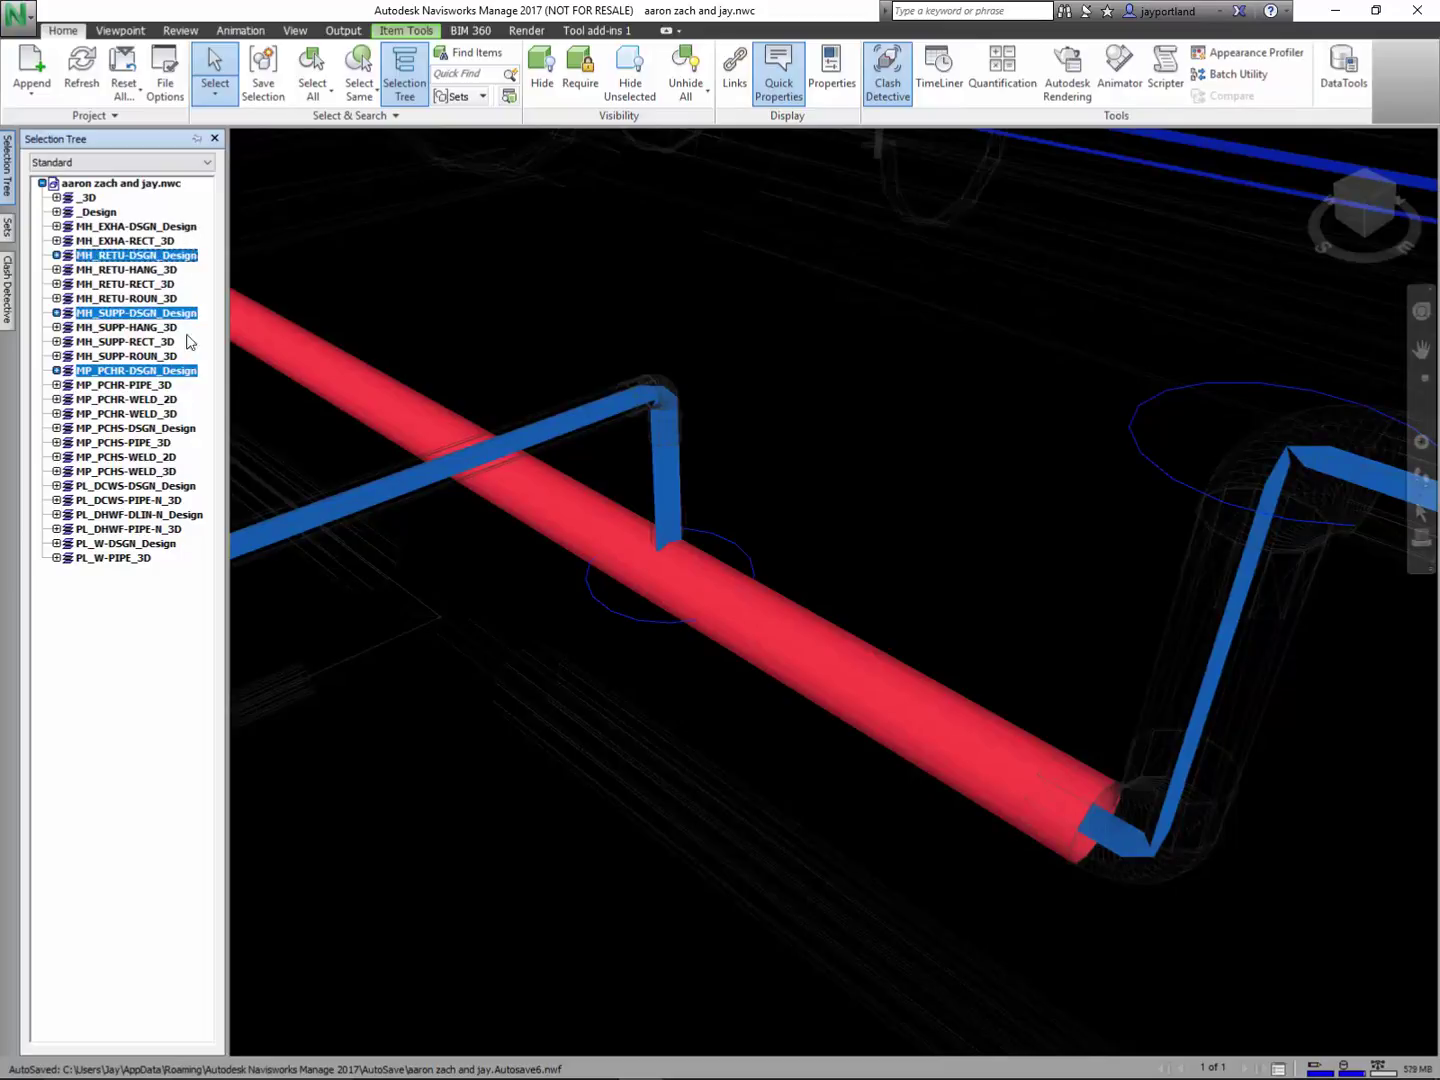
pyautogui.keyDown('ctrl'); pyautogui.click(189, 229); pyautogui.keyUp('ctrl')
pyautogui.keyDown('ctrl'); pyautogui.click(193, 430); pyautogui.keyUp('ctrl')
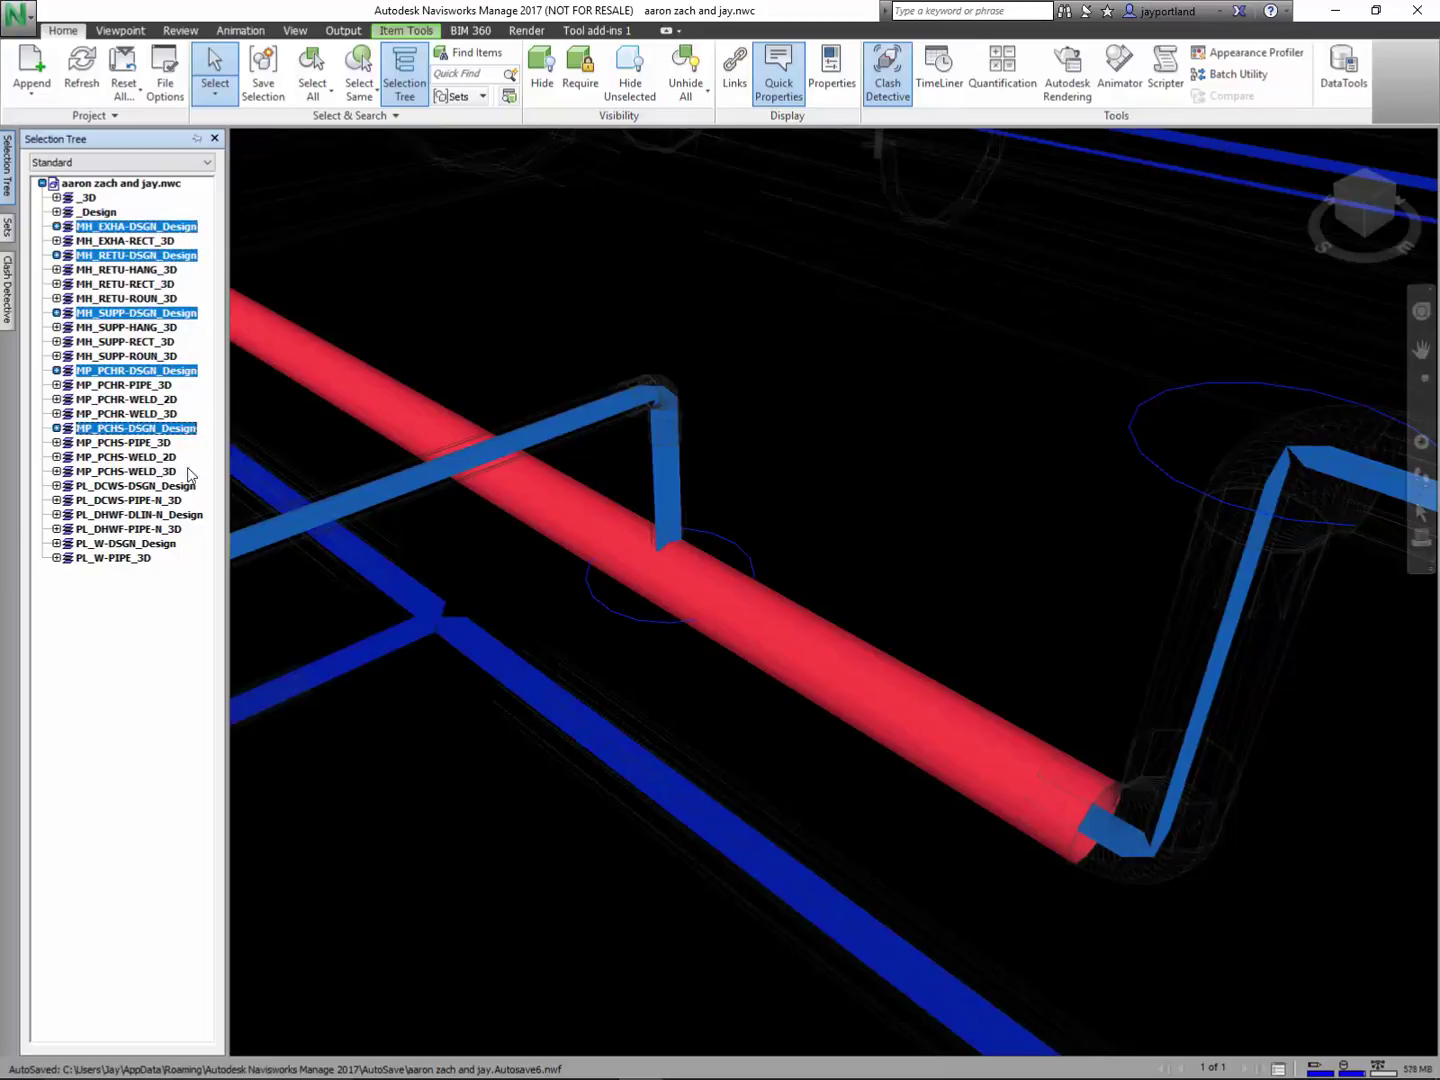
pyautogui.keyDown('ctrl'); pyautogui.click(193, 487); pyautogui.keyUp('ctrl')
pyautogui.keyDown('ctrl'); pyautogui.click(196, 515); pyautogui.keyUp('ctrl')
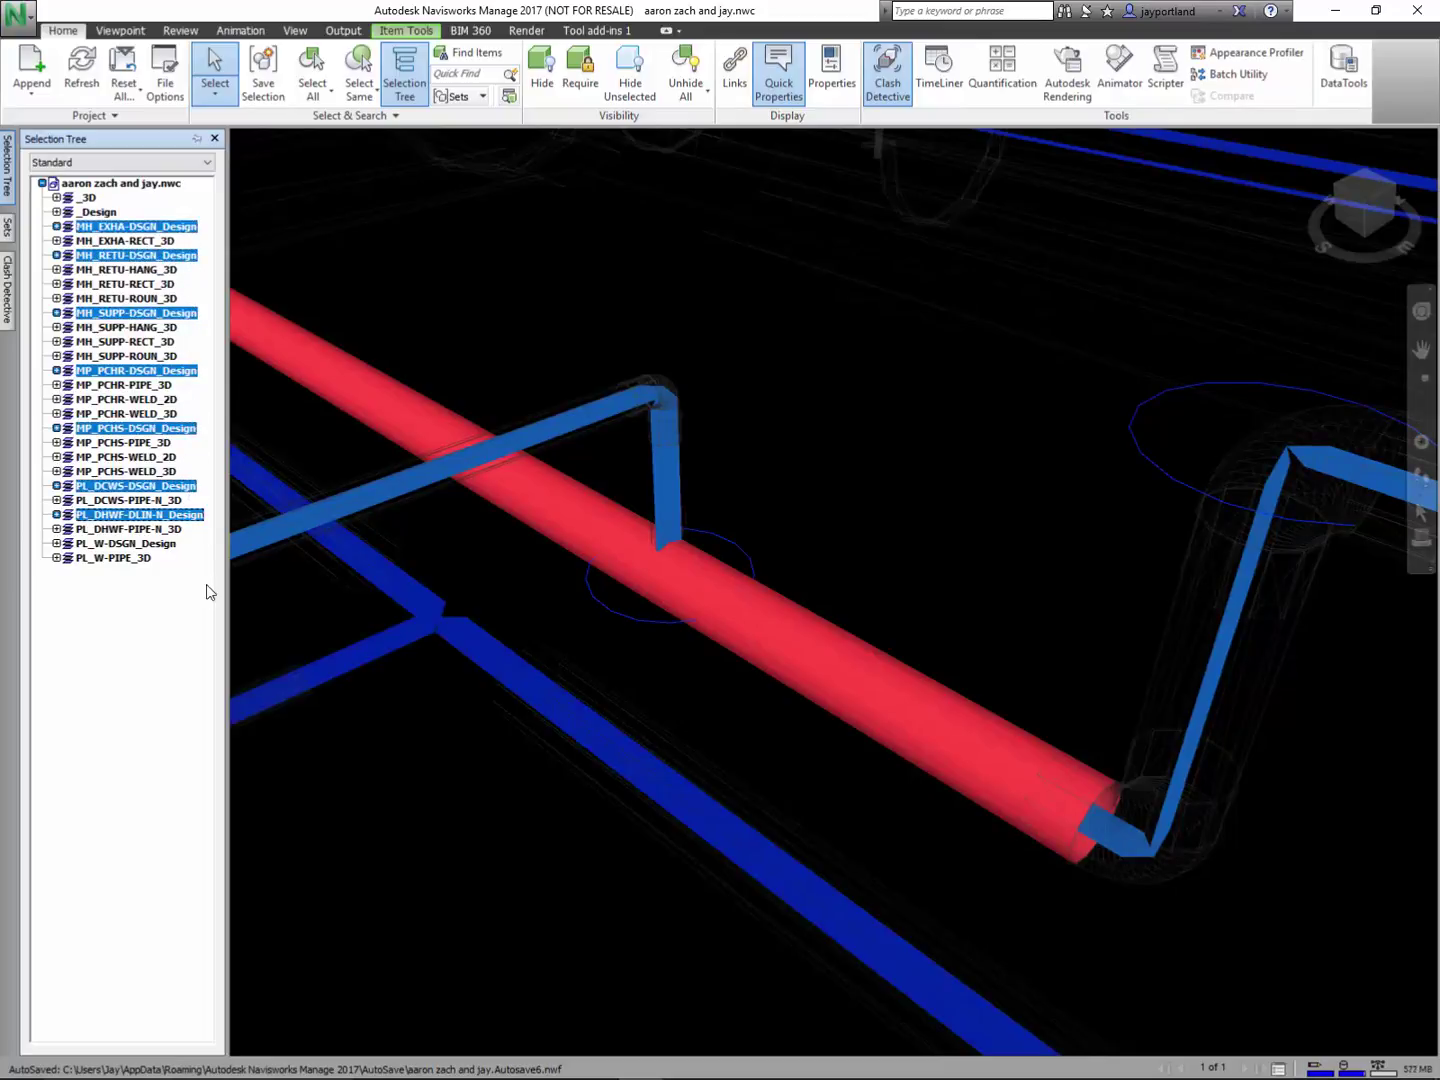
pyautogui.keyDown('ctrl'); pyautogui.click(170, 544); pyautogui.keyUp('ctrl')
# - Inspect the highlighted design lines across the whole model, and clear the selection
pyautogui.scroll(-10, 968, 491)
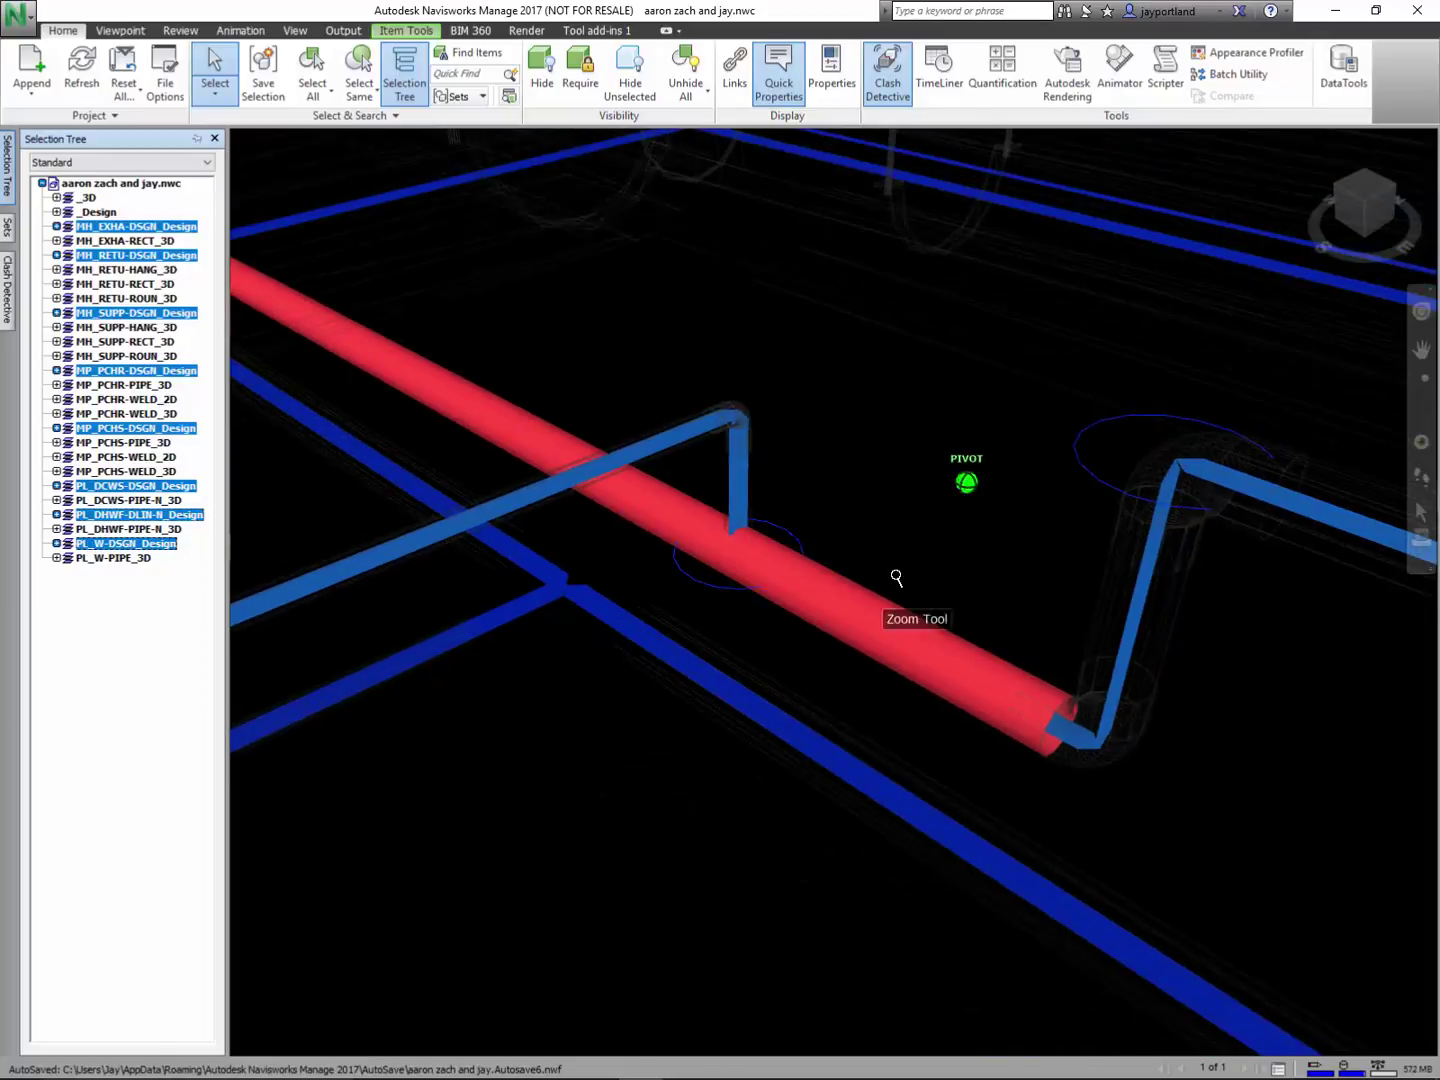
pyautogui.scroll(-10, 905, 562)
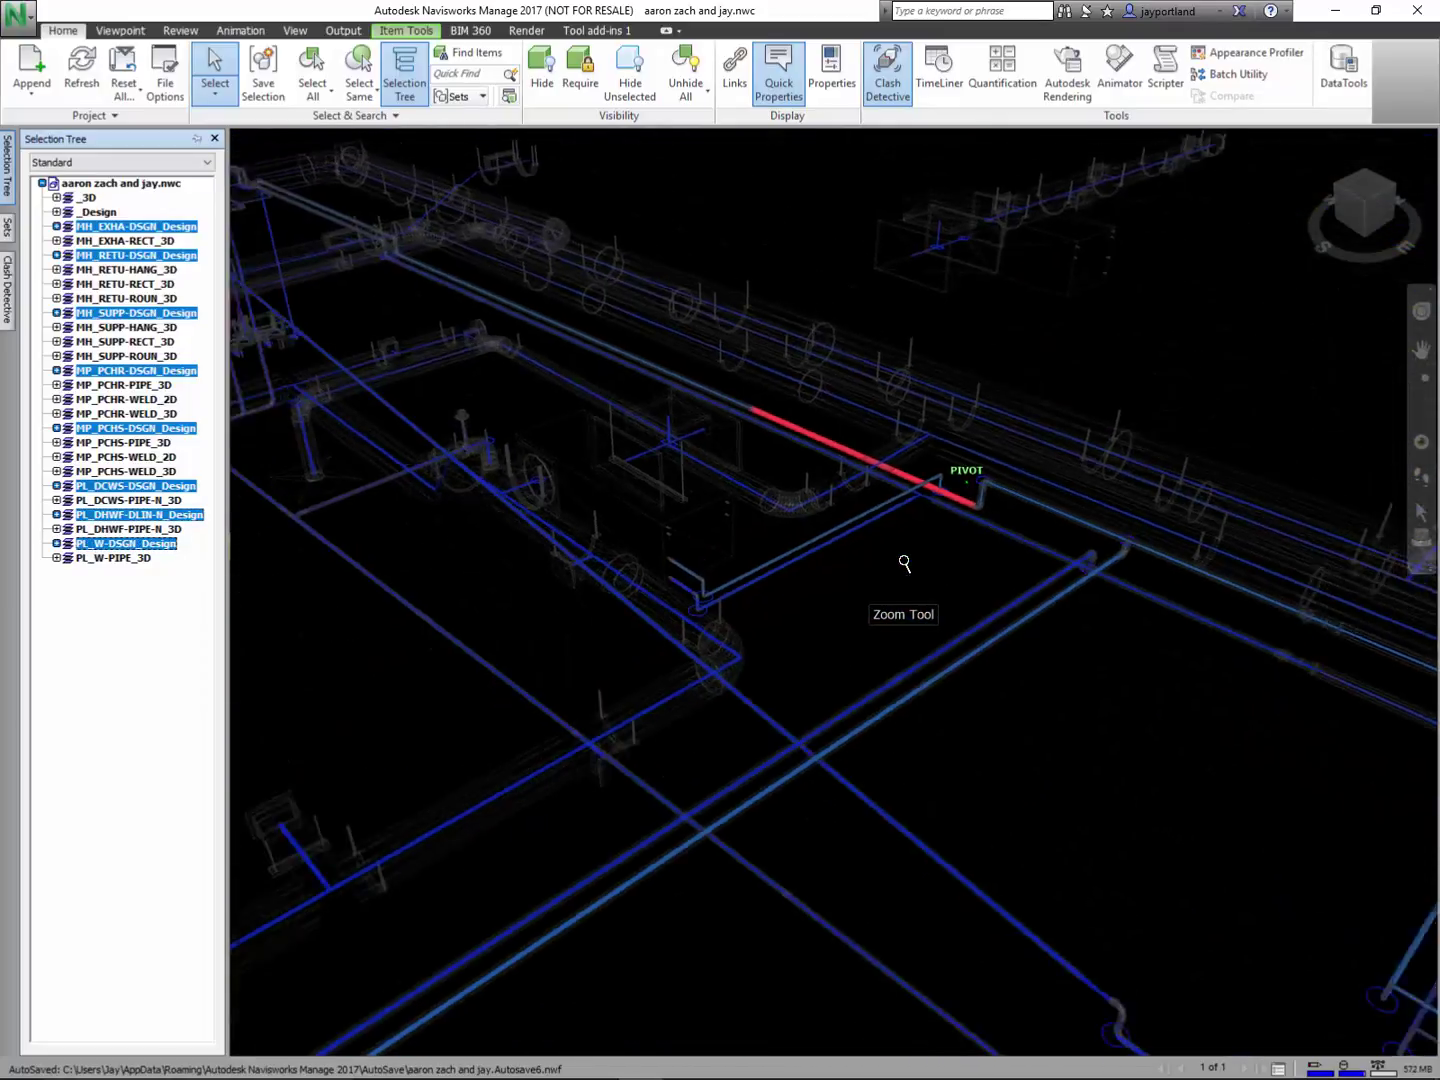
pyautogui.scroll(-3, 905, 567)
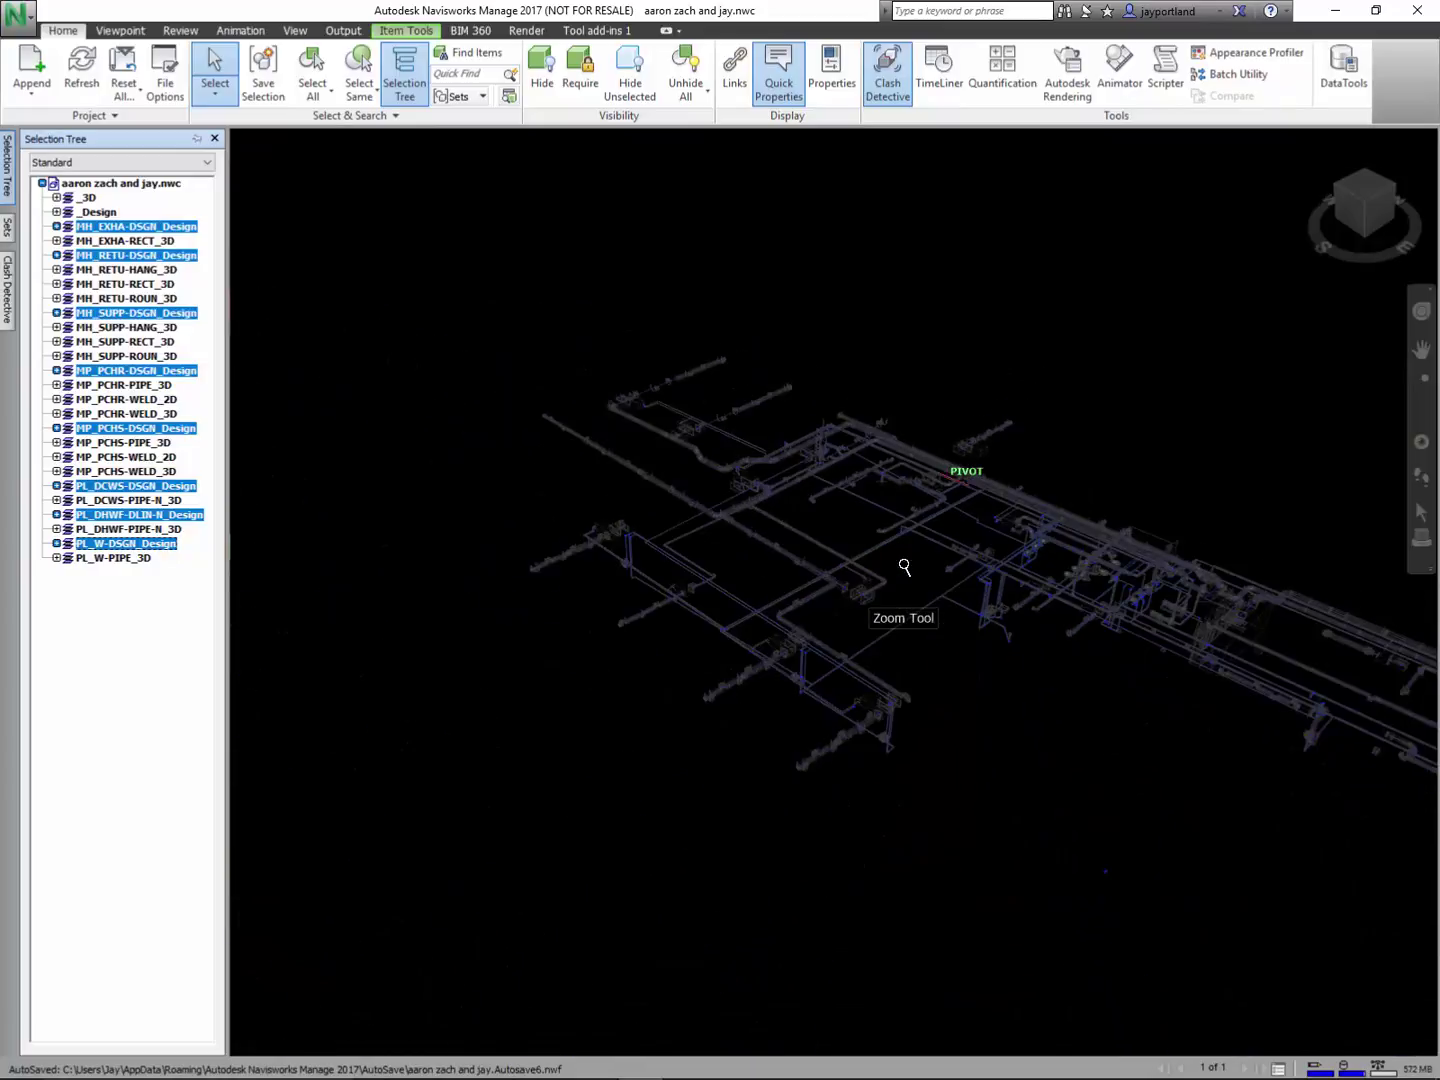
pyautogui.scroll(12, 905, 567)
pyautogui.scroll(6, 905, 567)
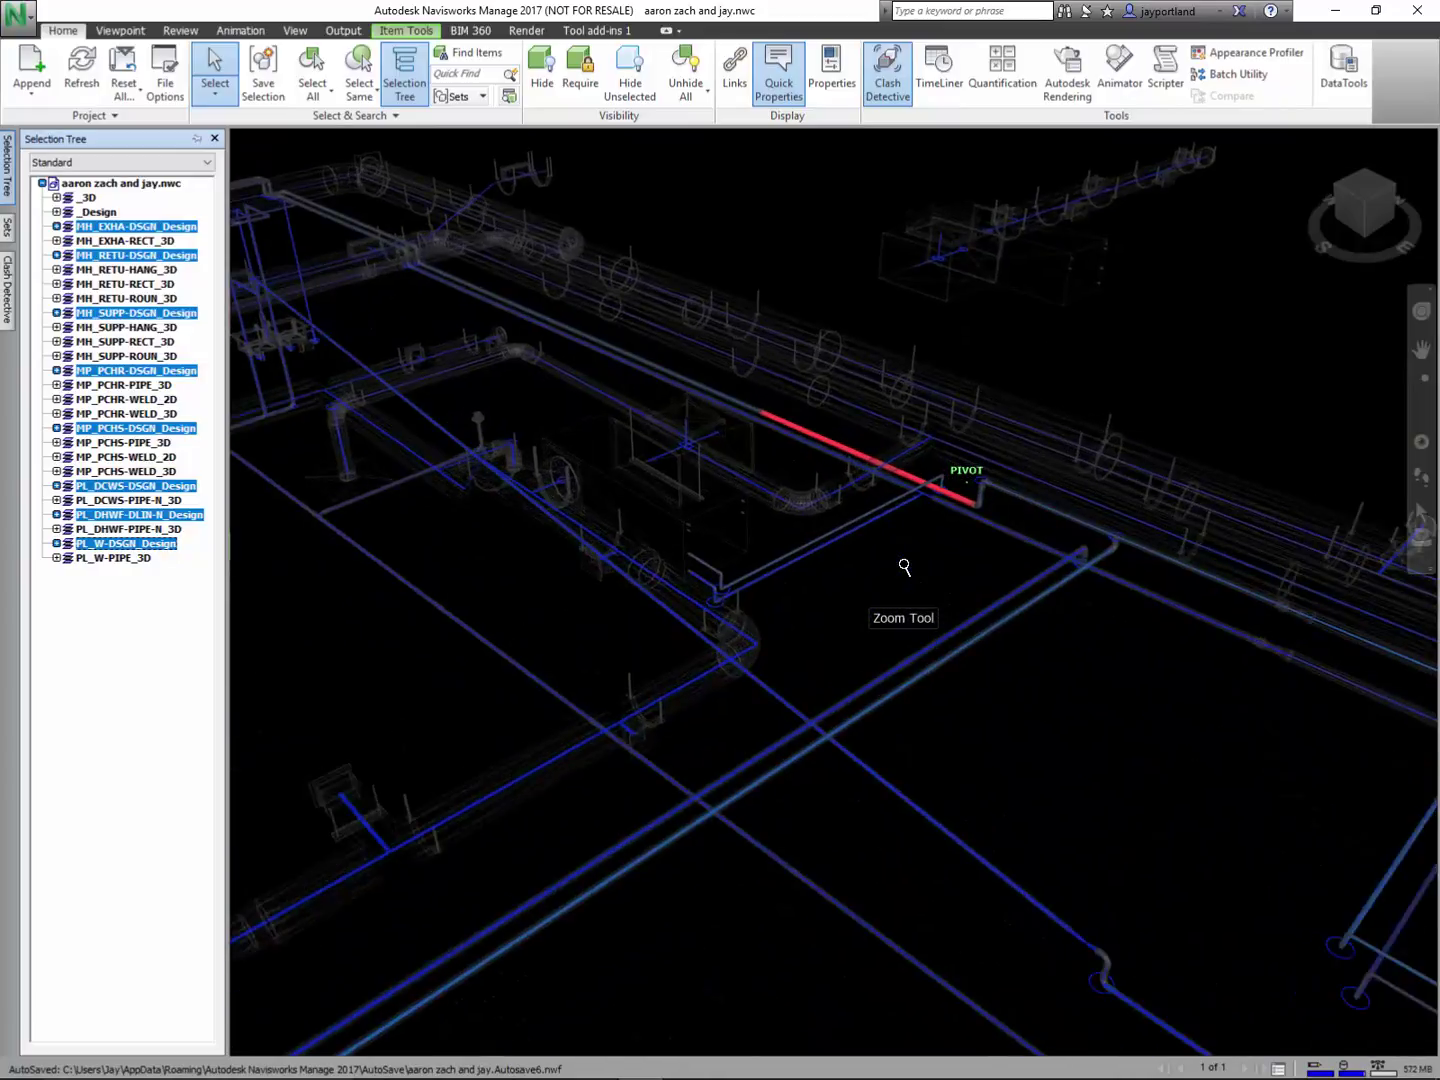
pyautogui.click(842, 582)
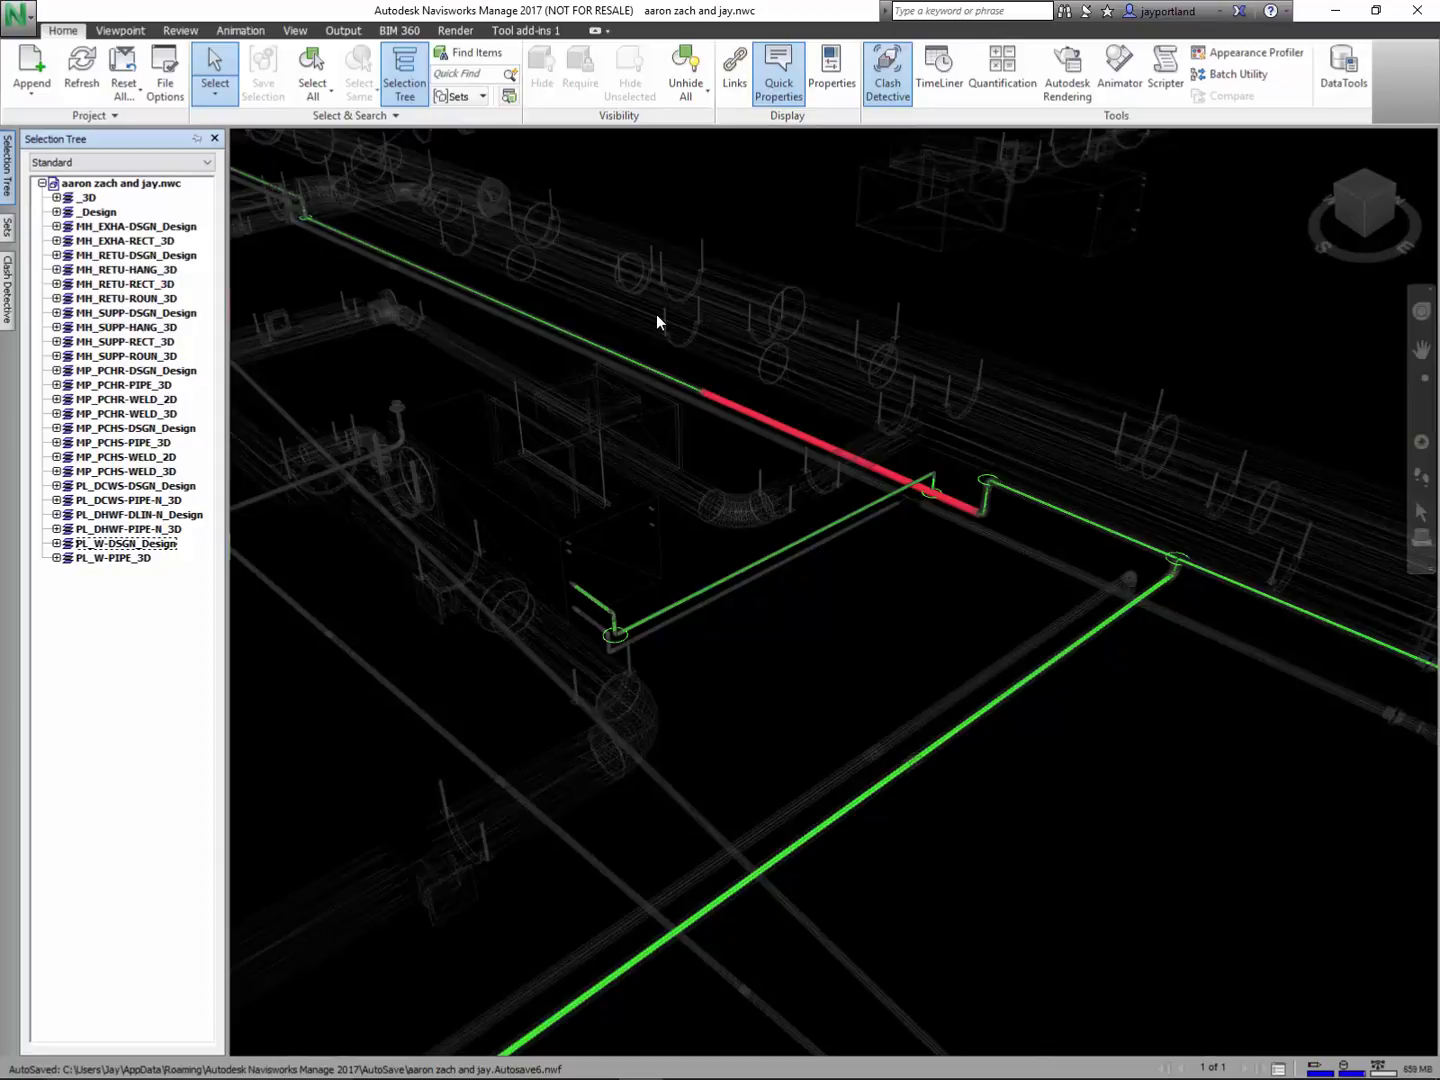
# - Start a Find Items search condition with category Item, property Layer and condition Contains
pyautogui.click(481, 55)
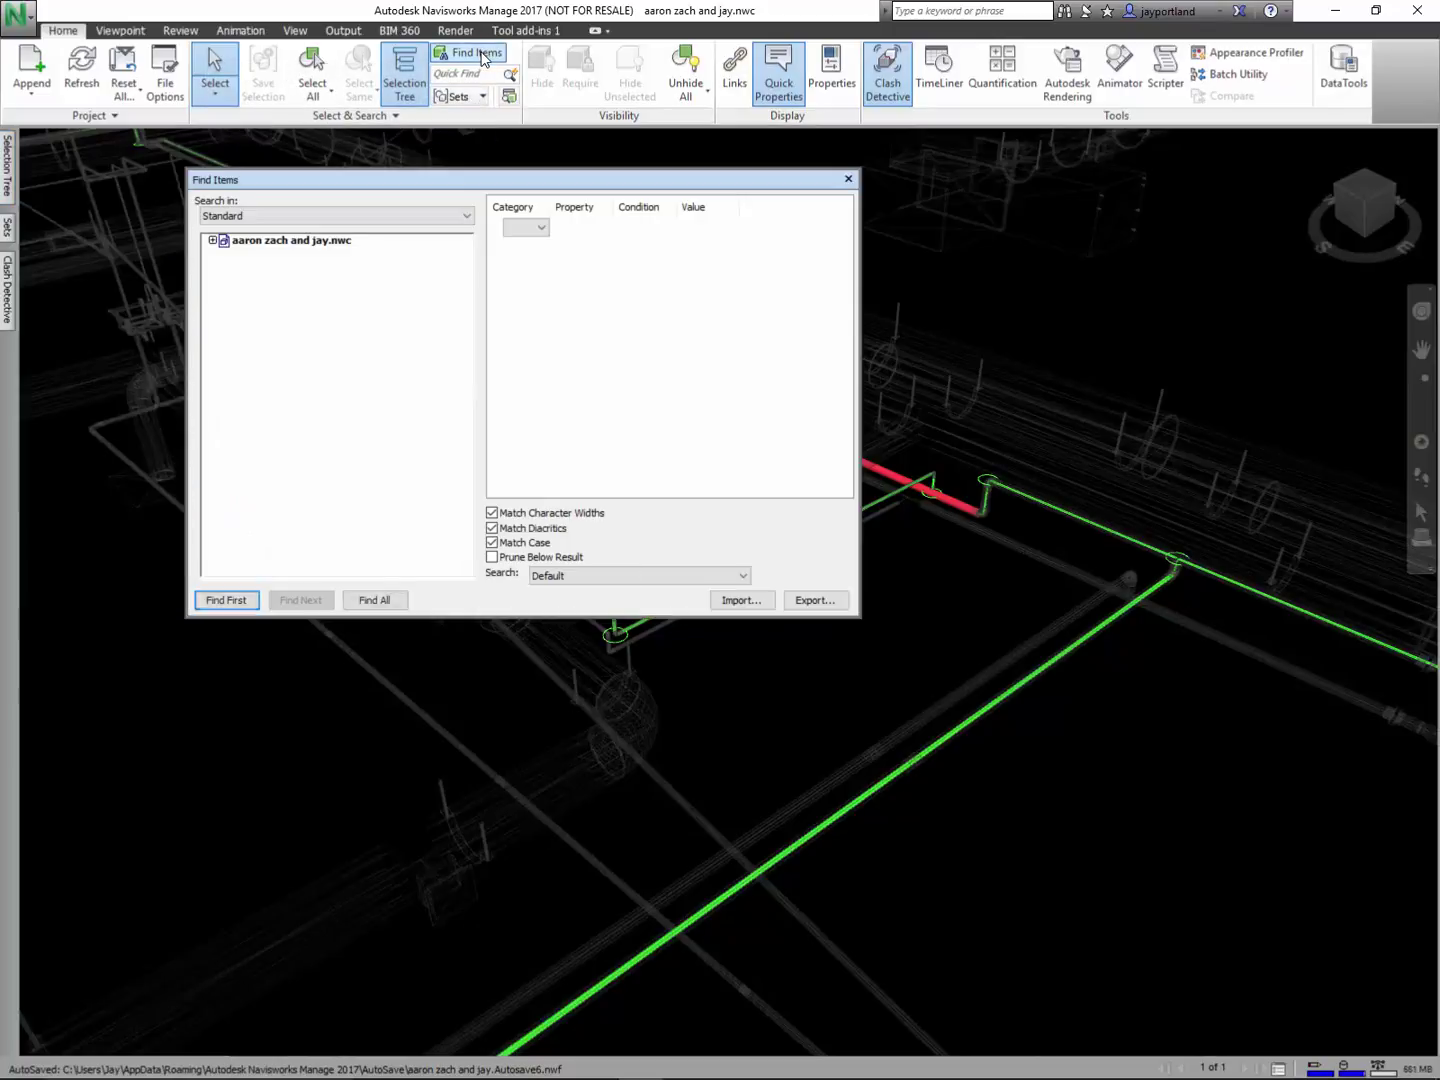
pyautogui.click(545, 228)
pyautogui.click(520, 244)
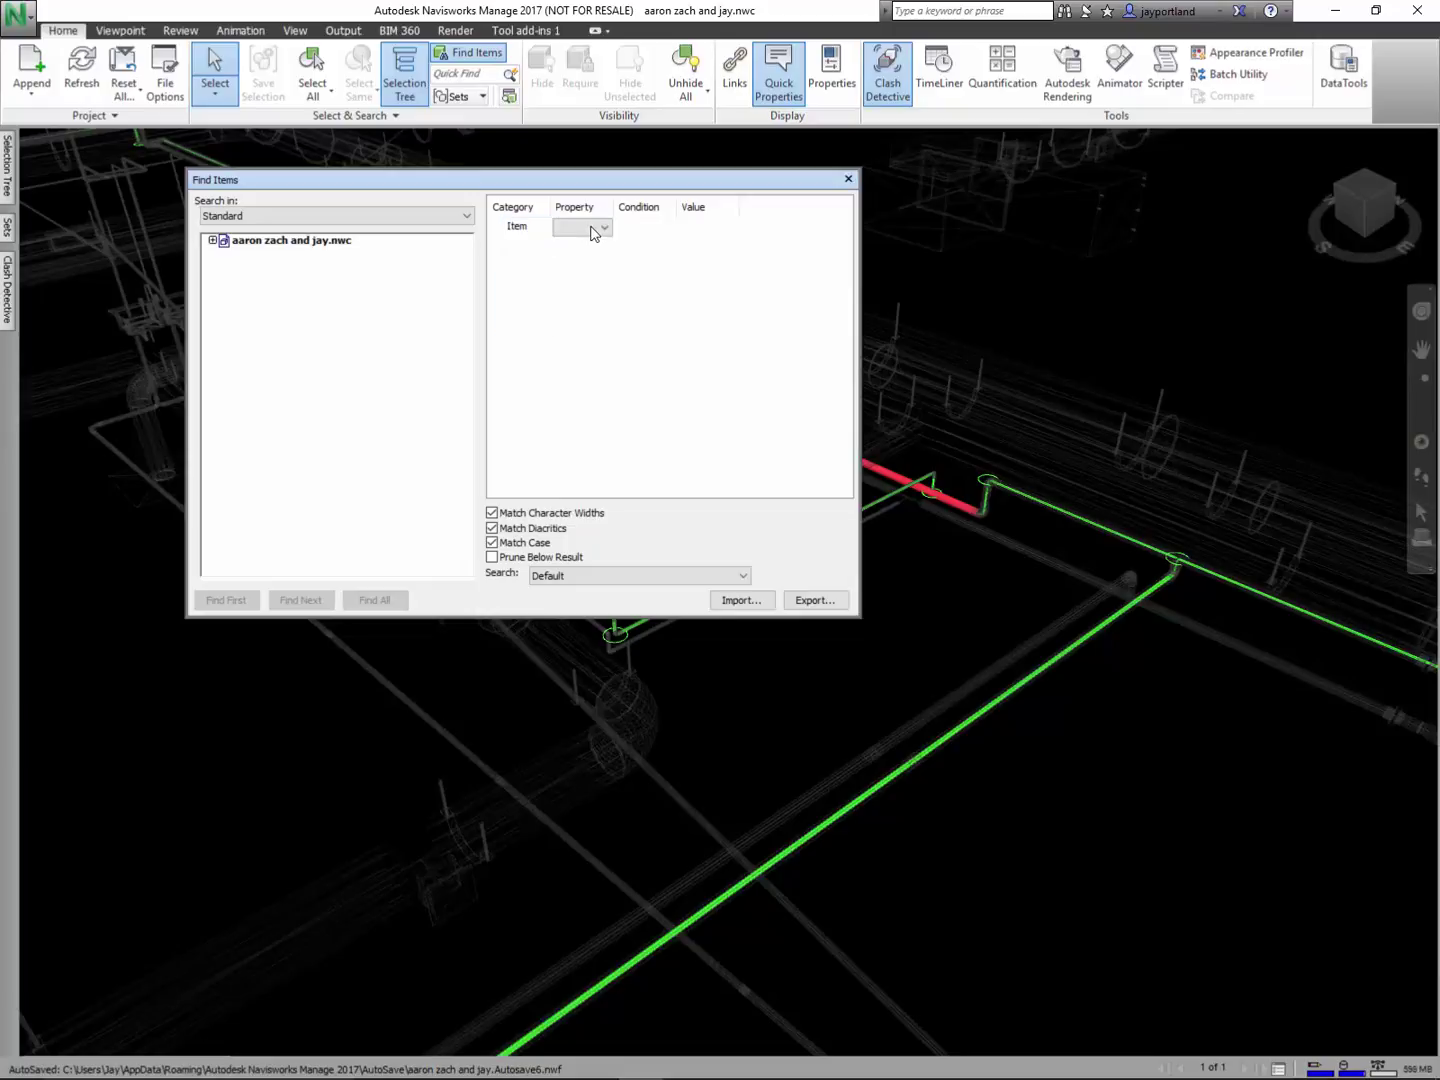
pyautogui.click(607, 231)
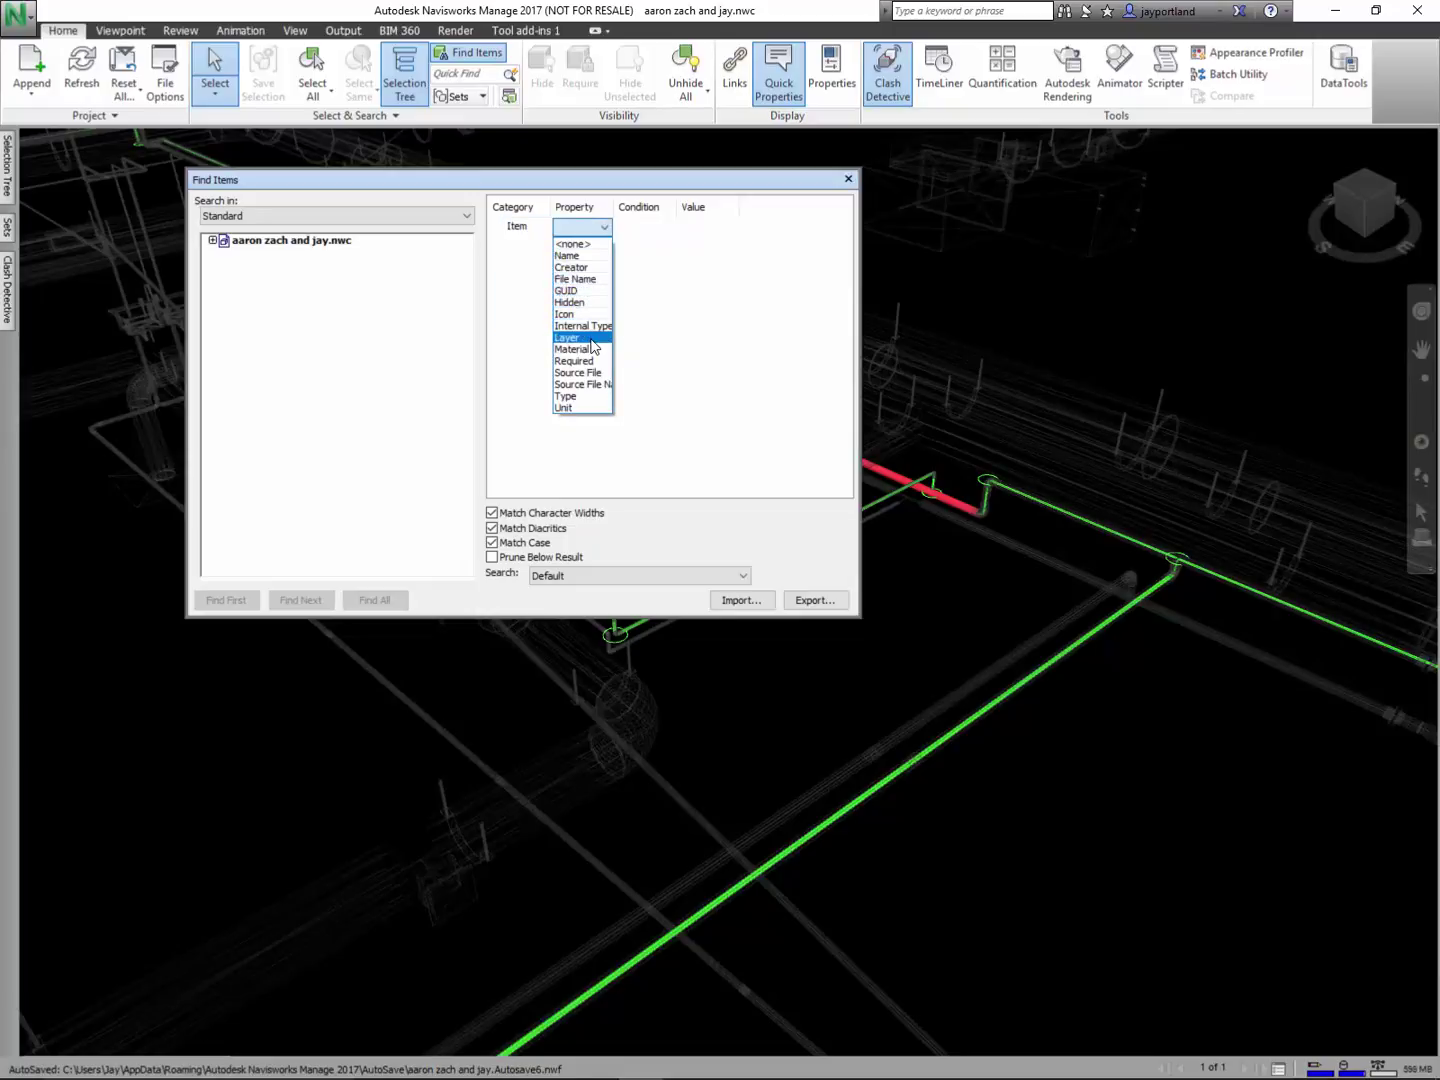
pyautogui.click(575, 336)
pyautogui.click(665, 236)
pyautogui.click(644, 266)
pyautogui.click(688, 229)
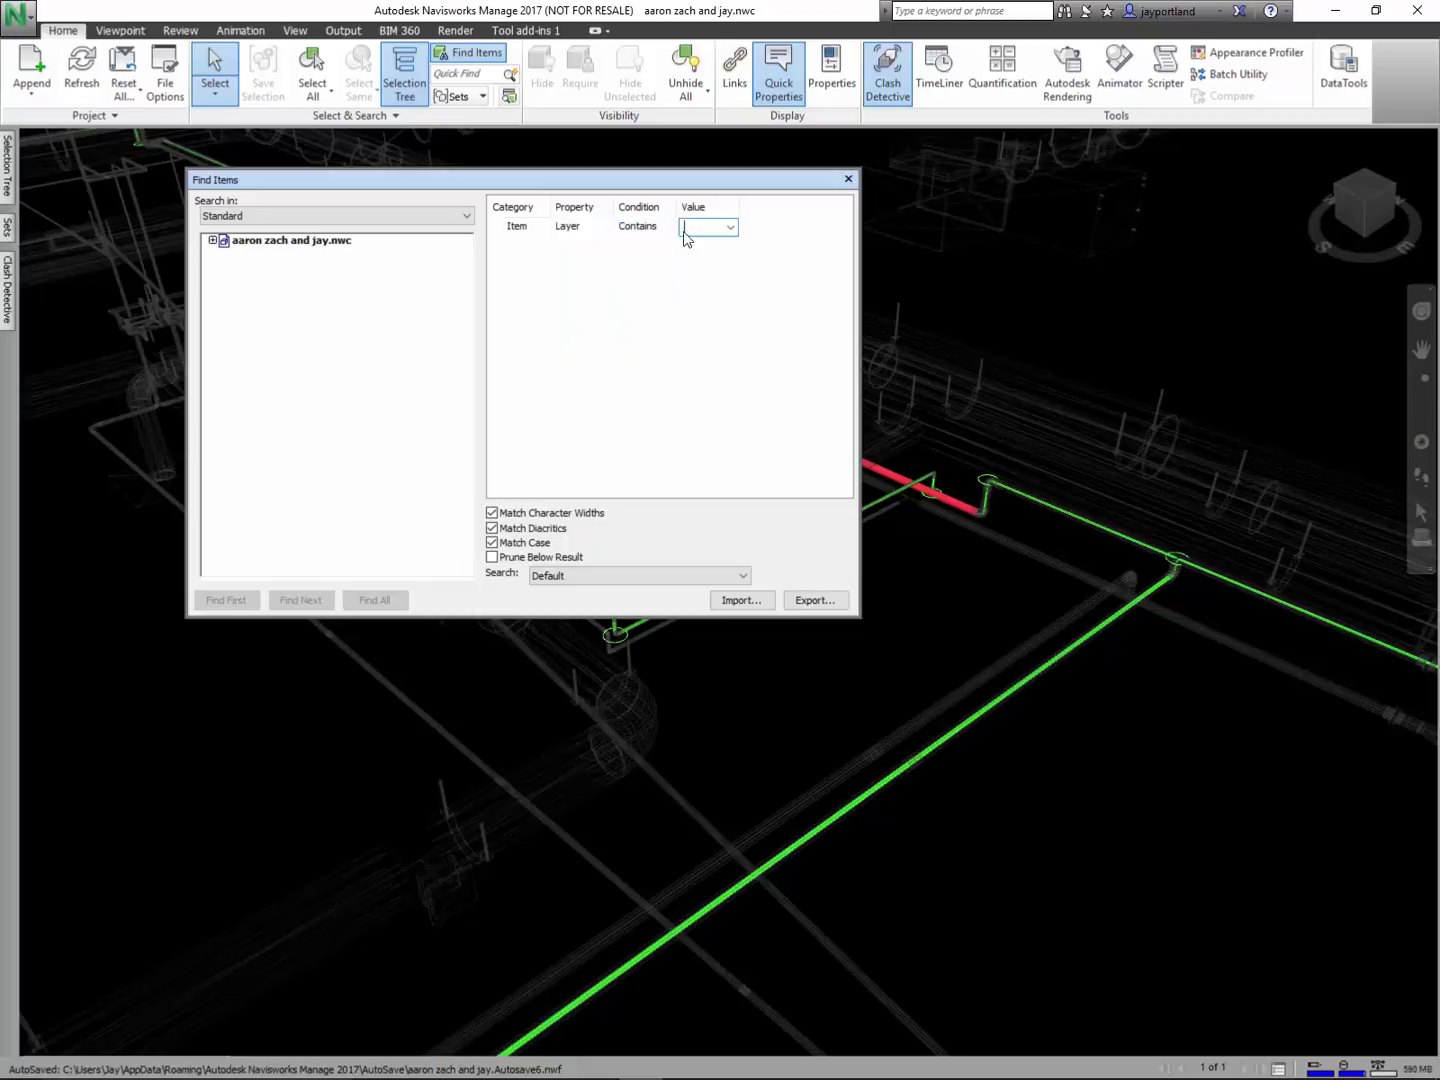
# - Expand the model's layers for reference, set the condition's value to DSGN and find all matching items
pyautogui.click(212, 240)
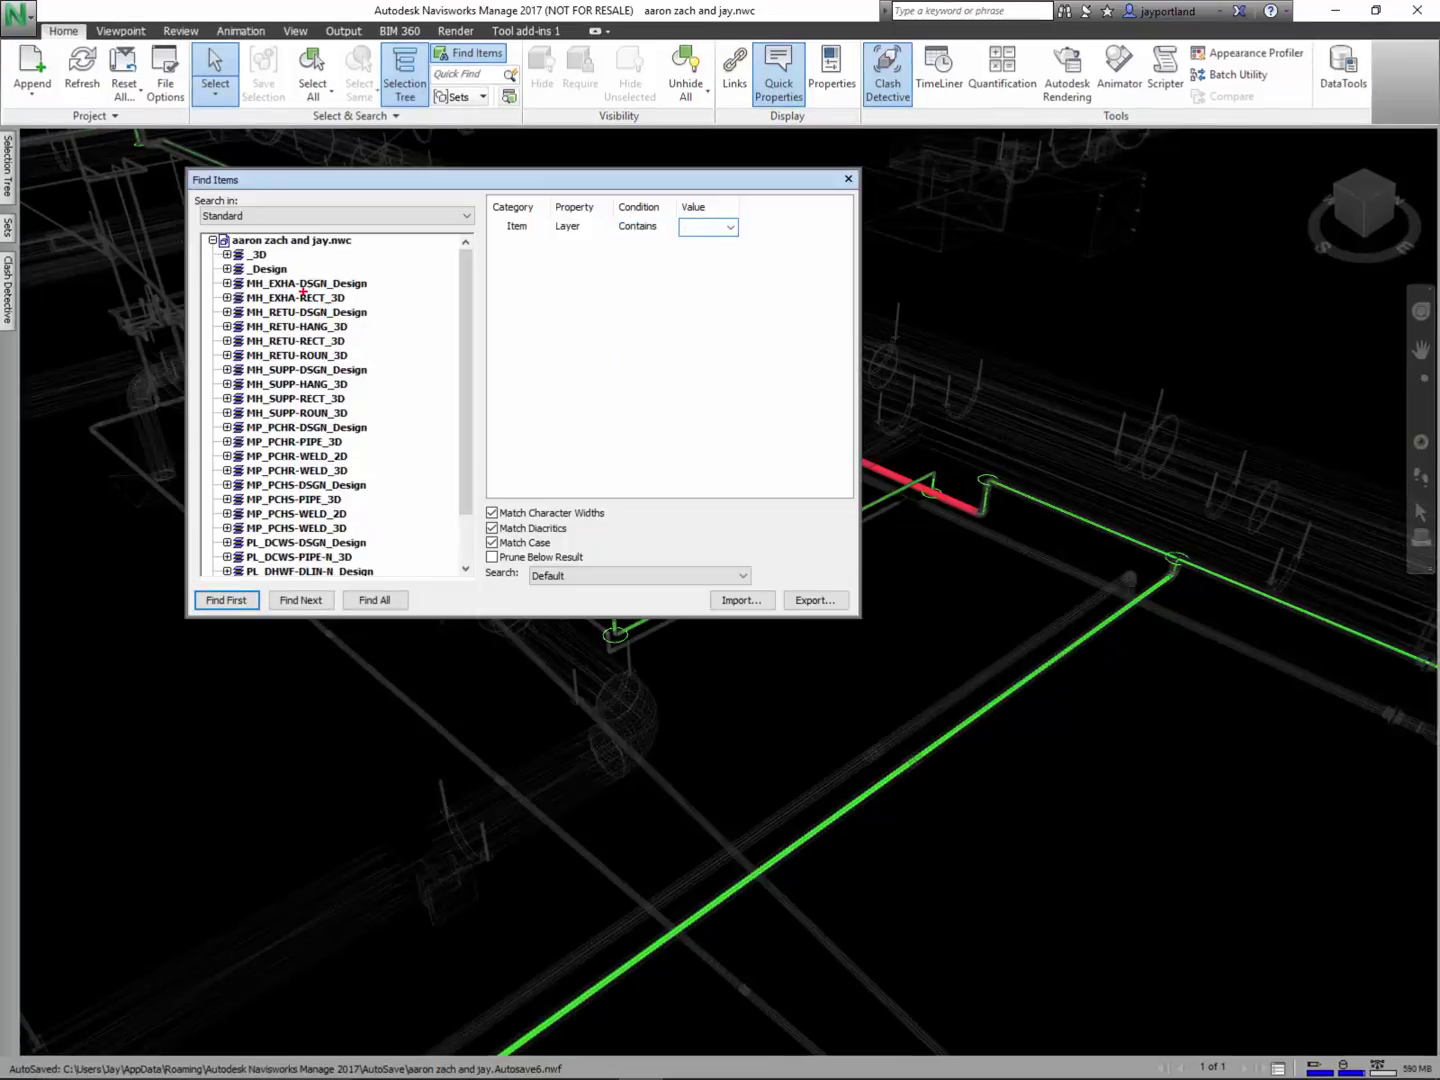
pyautogui.moveTo(300, 298); pyautogui.dragTo(330, 292)
pyautogui.press('Escape')
pyautogui.click(694, 228)
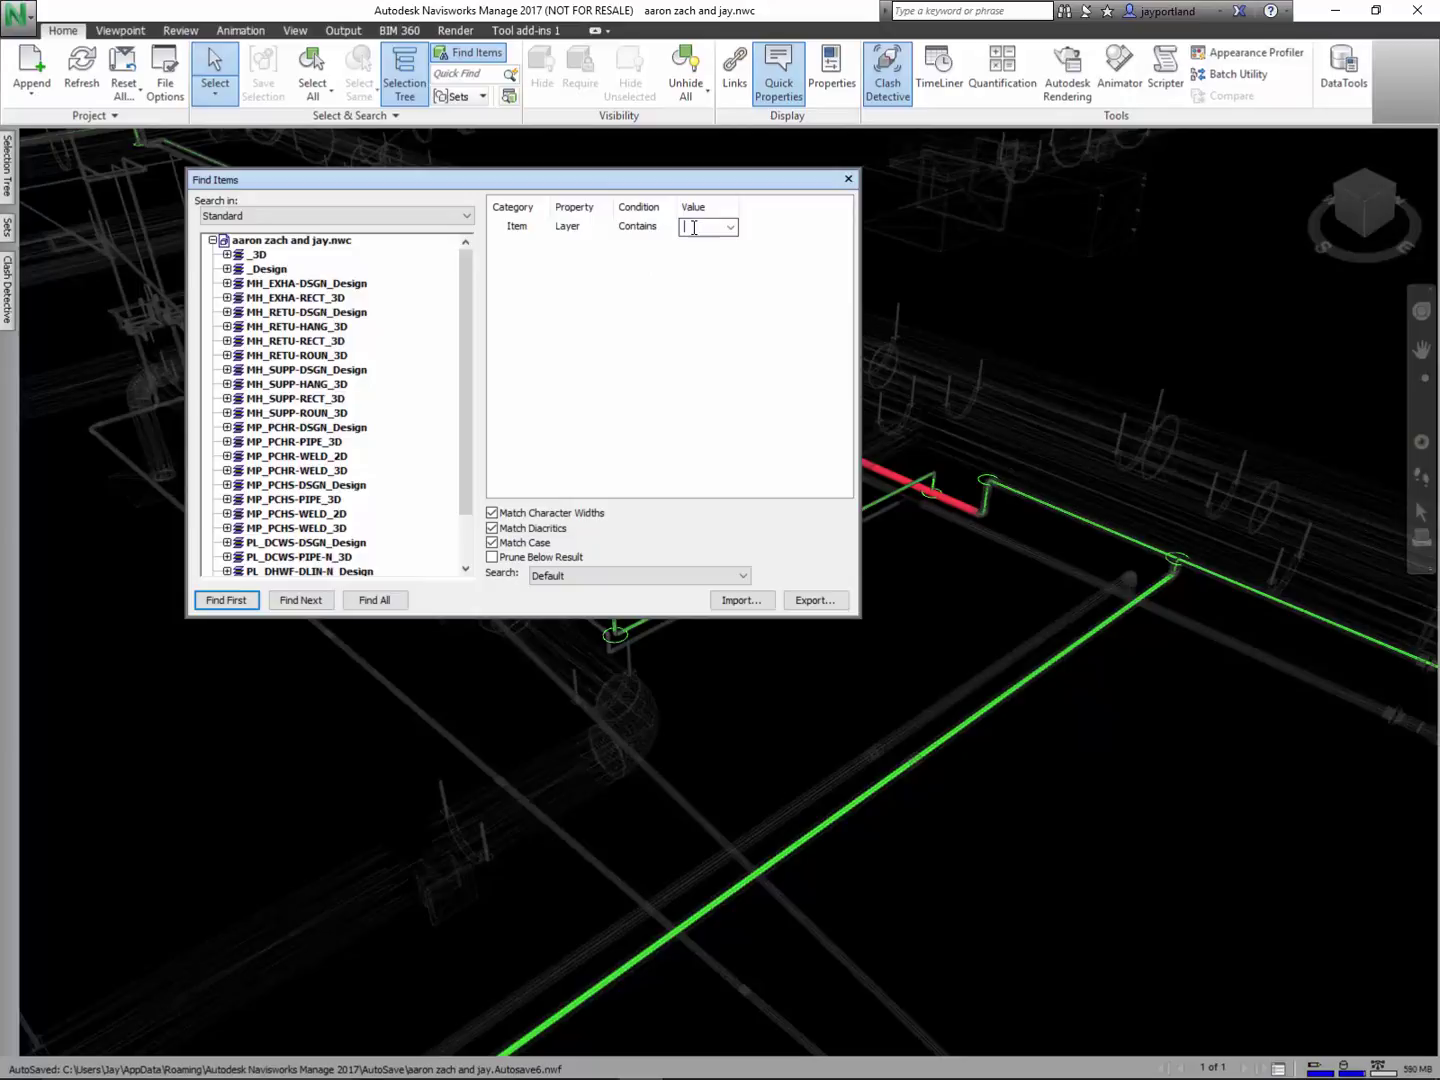
pyautogui.write('DSGN')
pyautogui.click(372, 605)
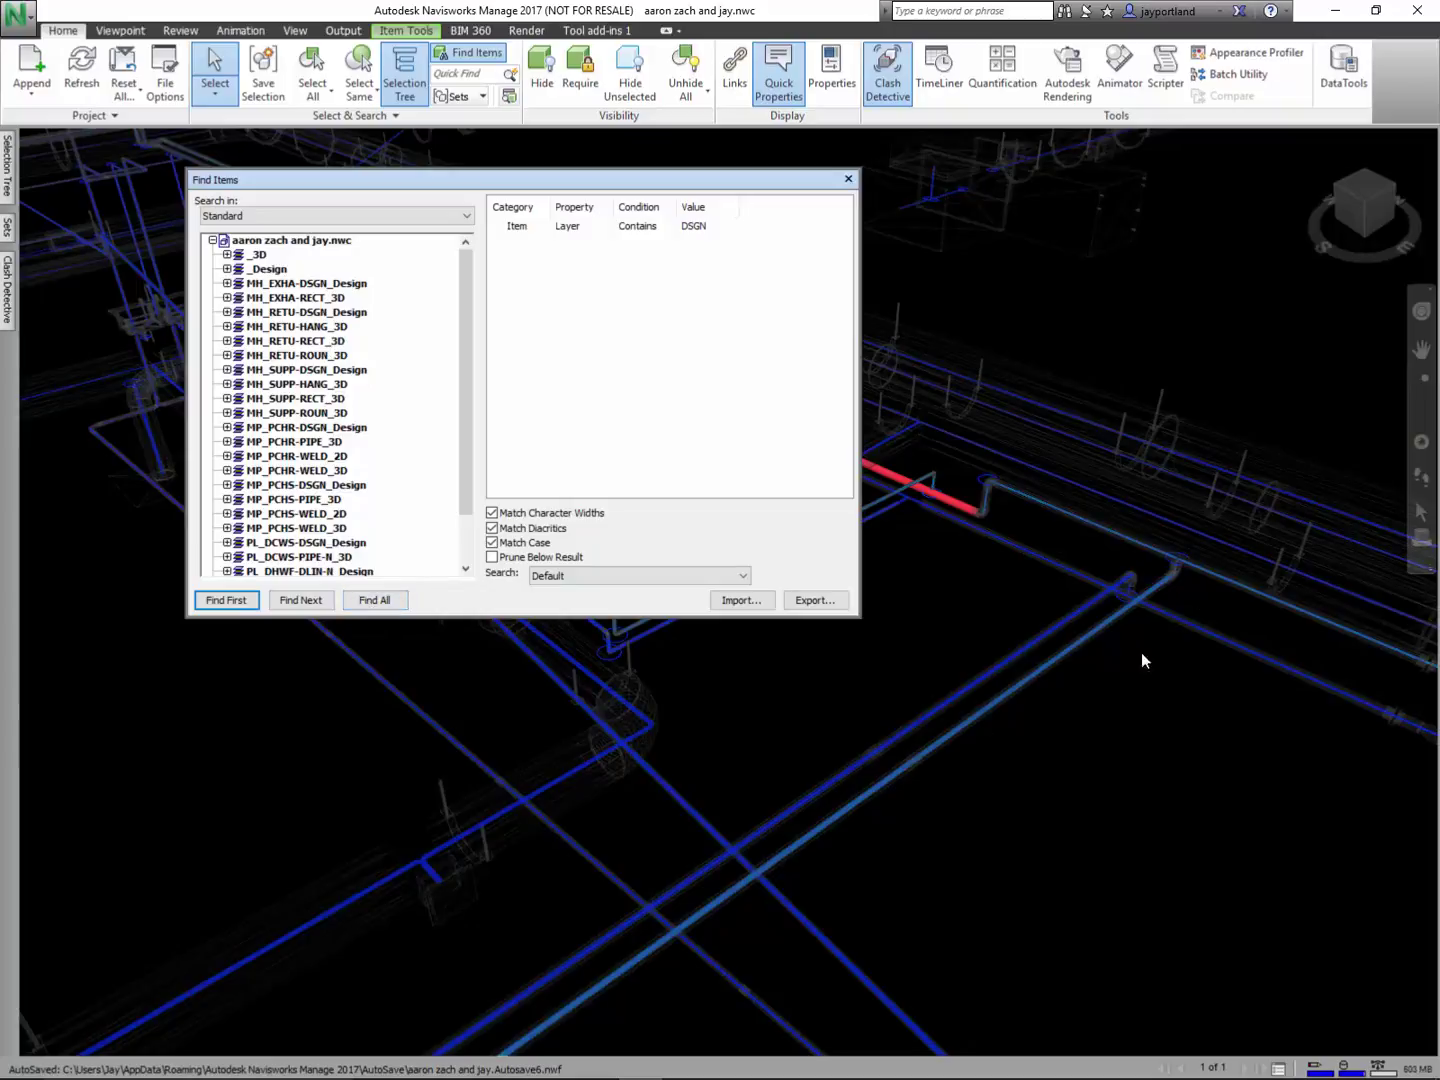
# - Save the current search as a search set named "Desgn Lines"
pyautogui.moveTo(13, 231)
pyautogui.rightClick(57, 228)
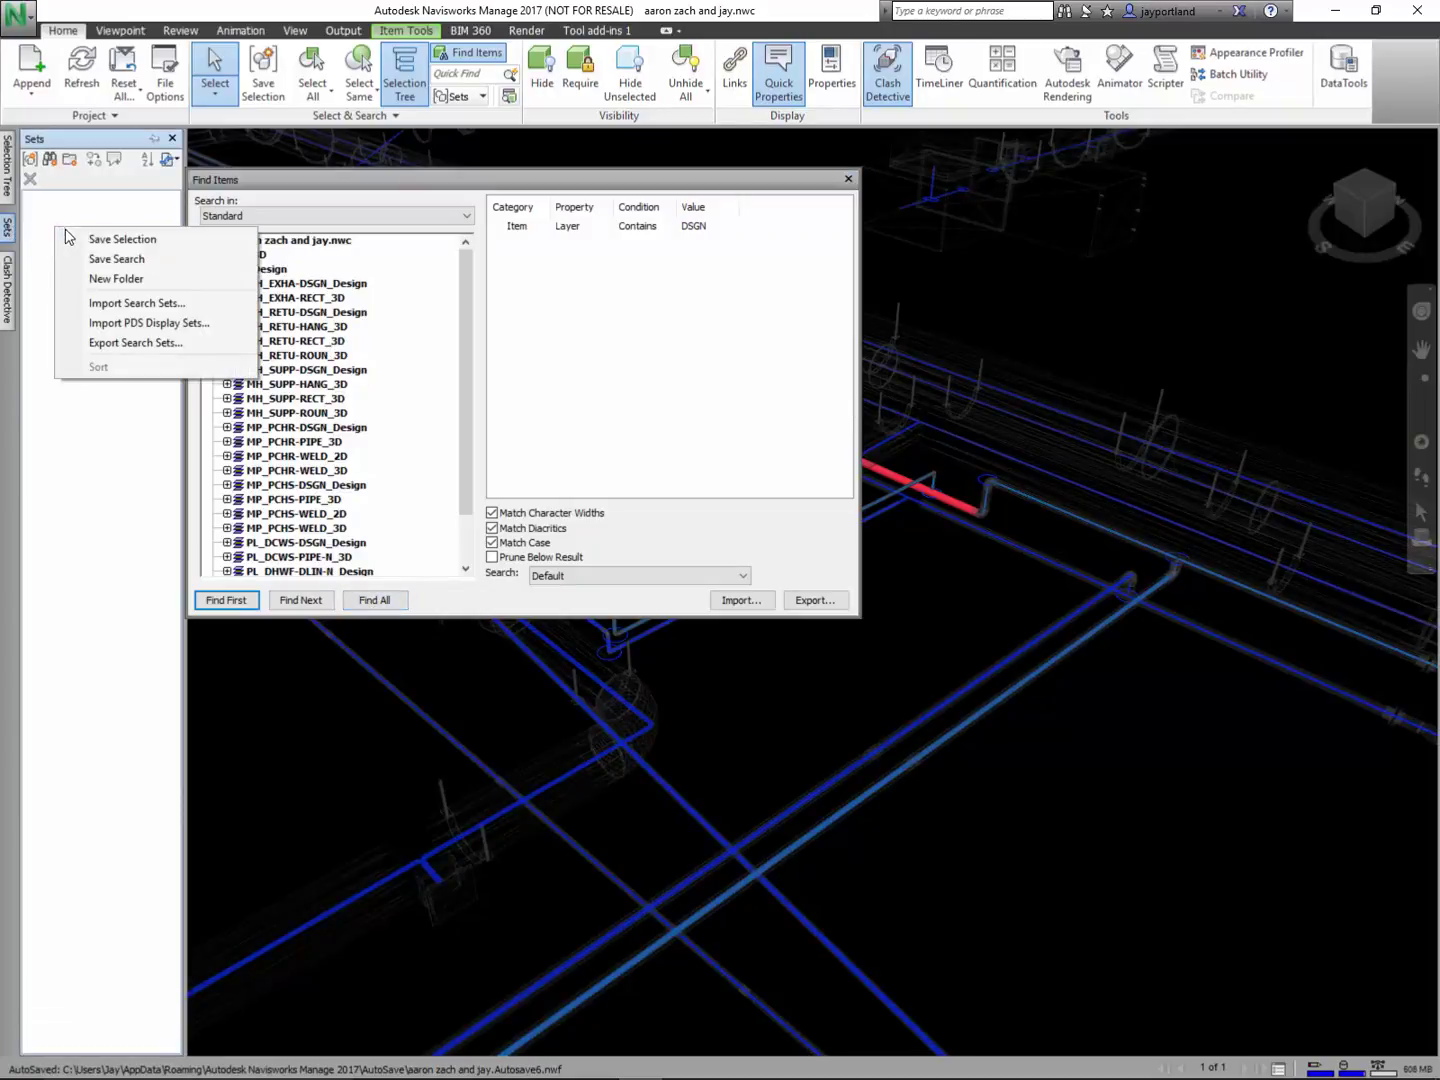
pyautogui.click(113, 260)
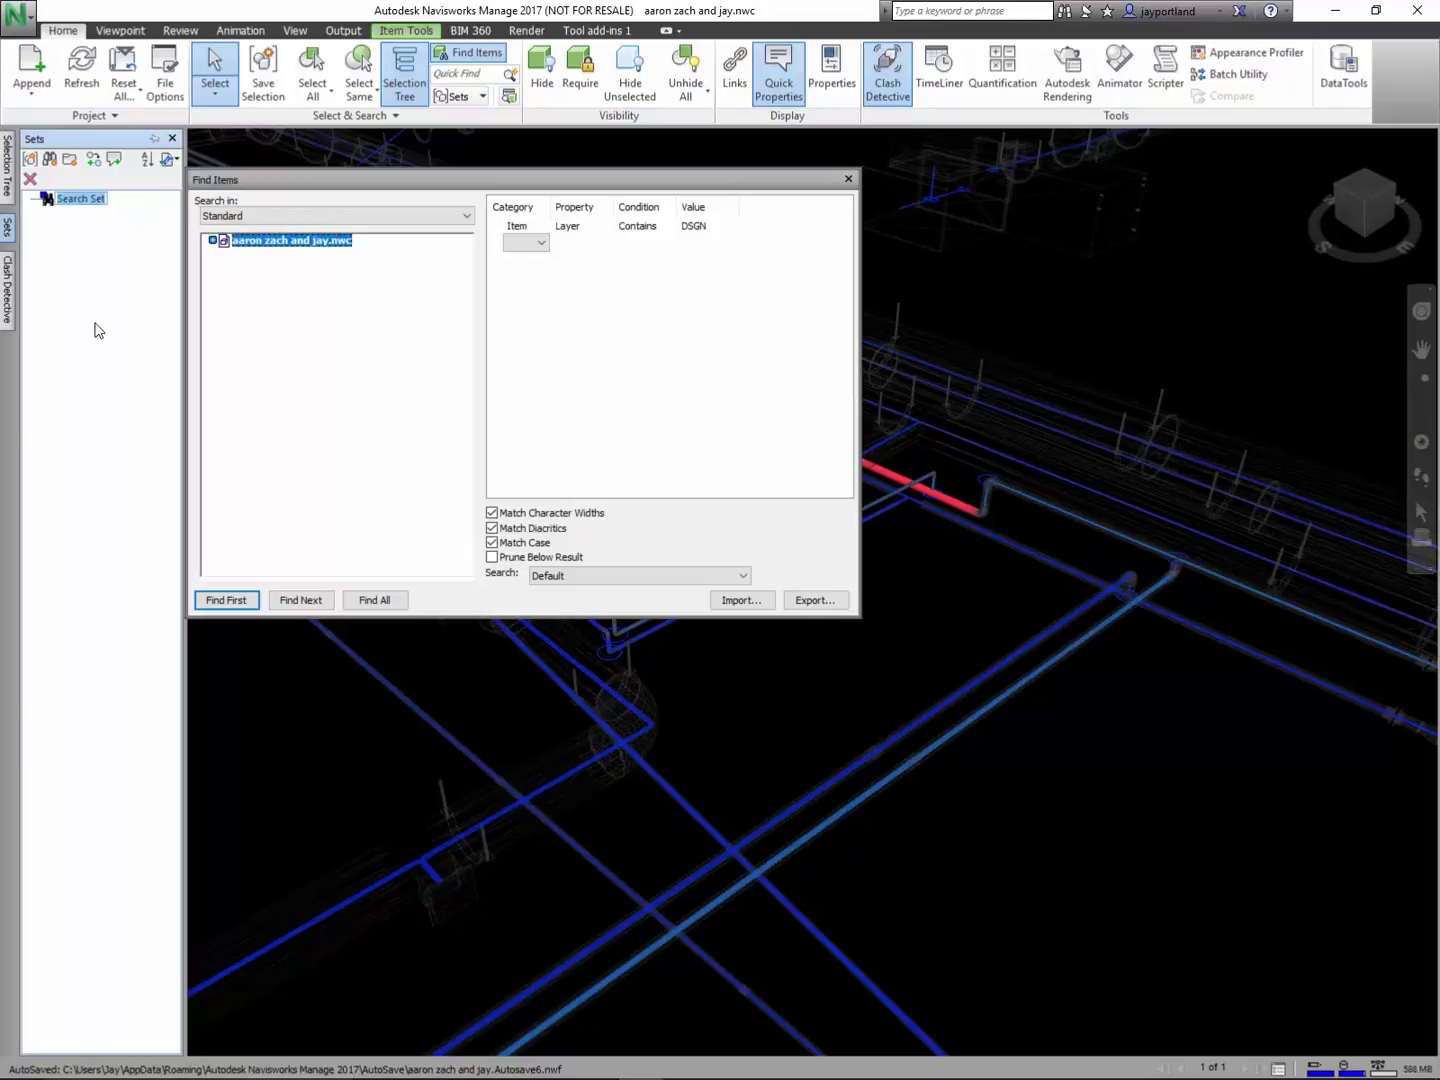
pyautogui.write('Desgn Lines')
pyautogui.press('Return')
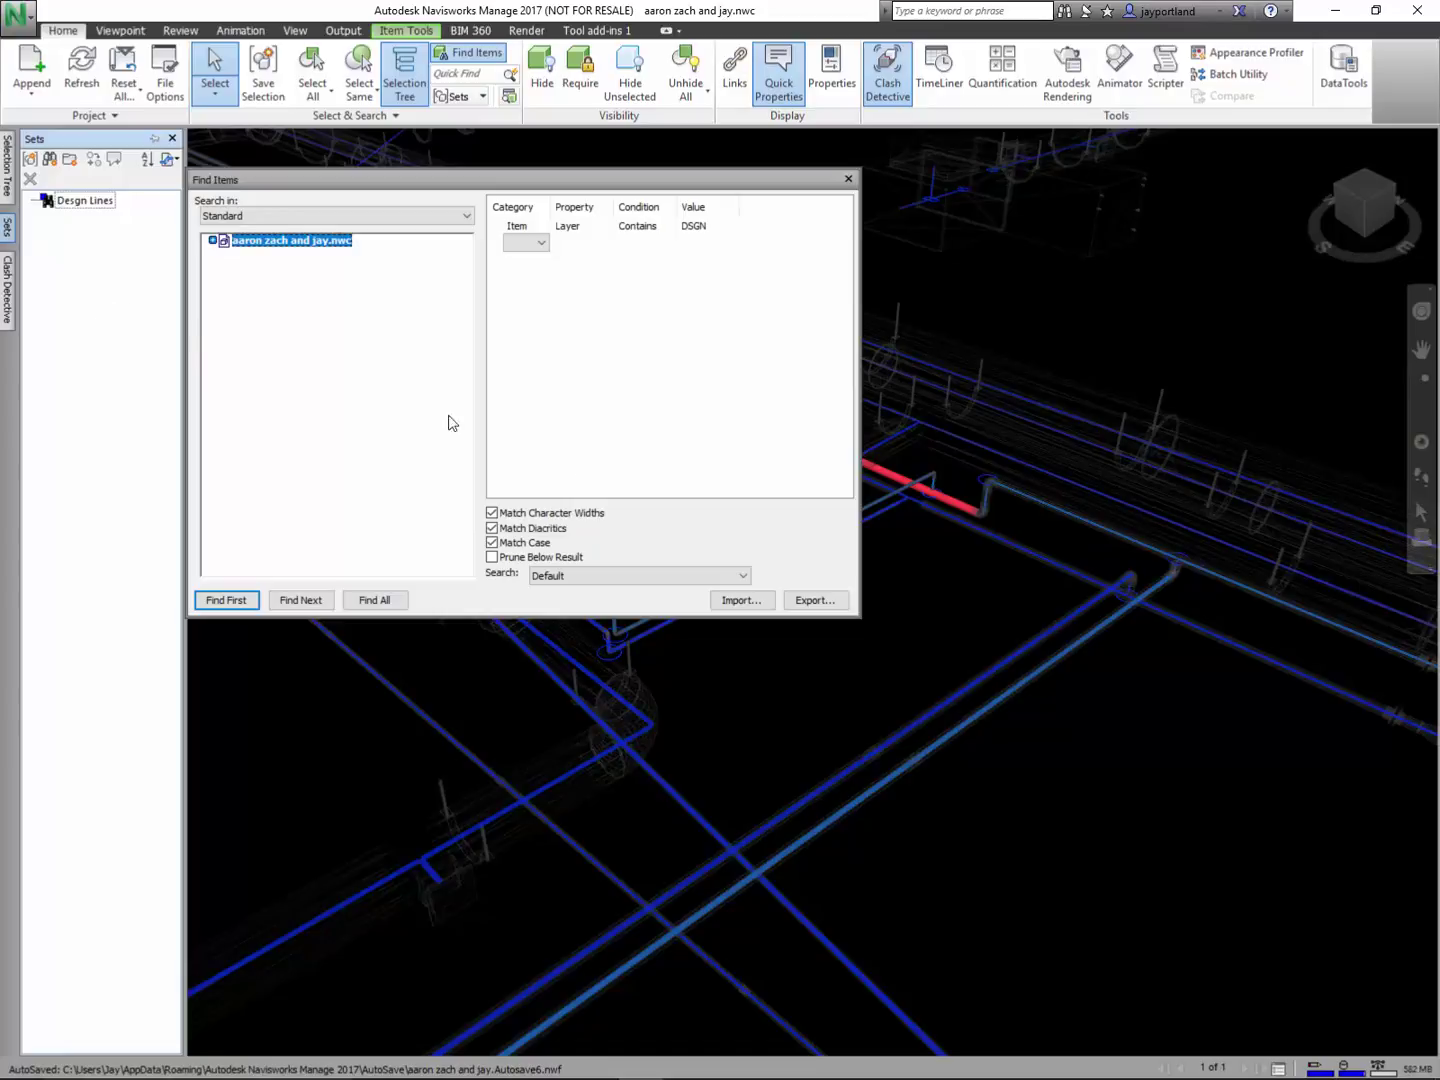
# - Close Find Items and clear the selection in the model
pyautogui.click(849, 179)
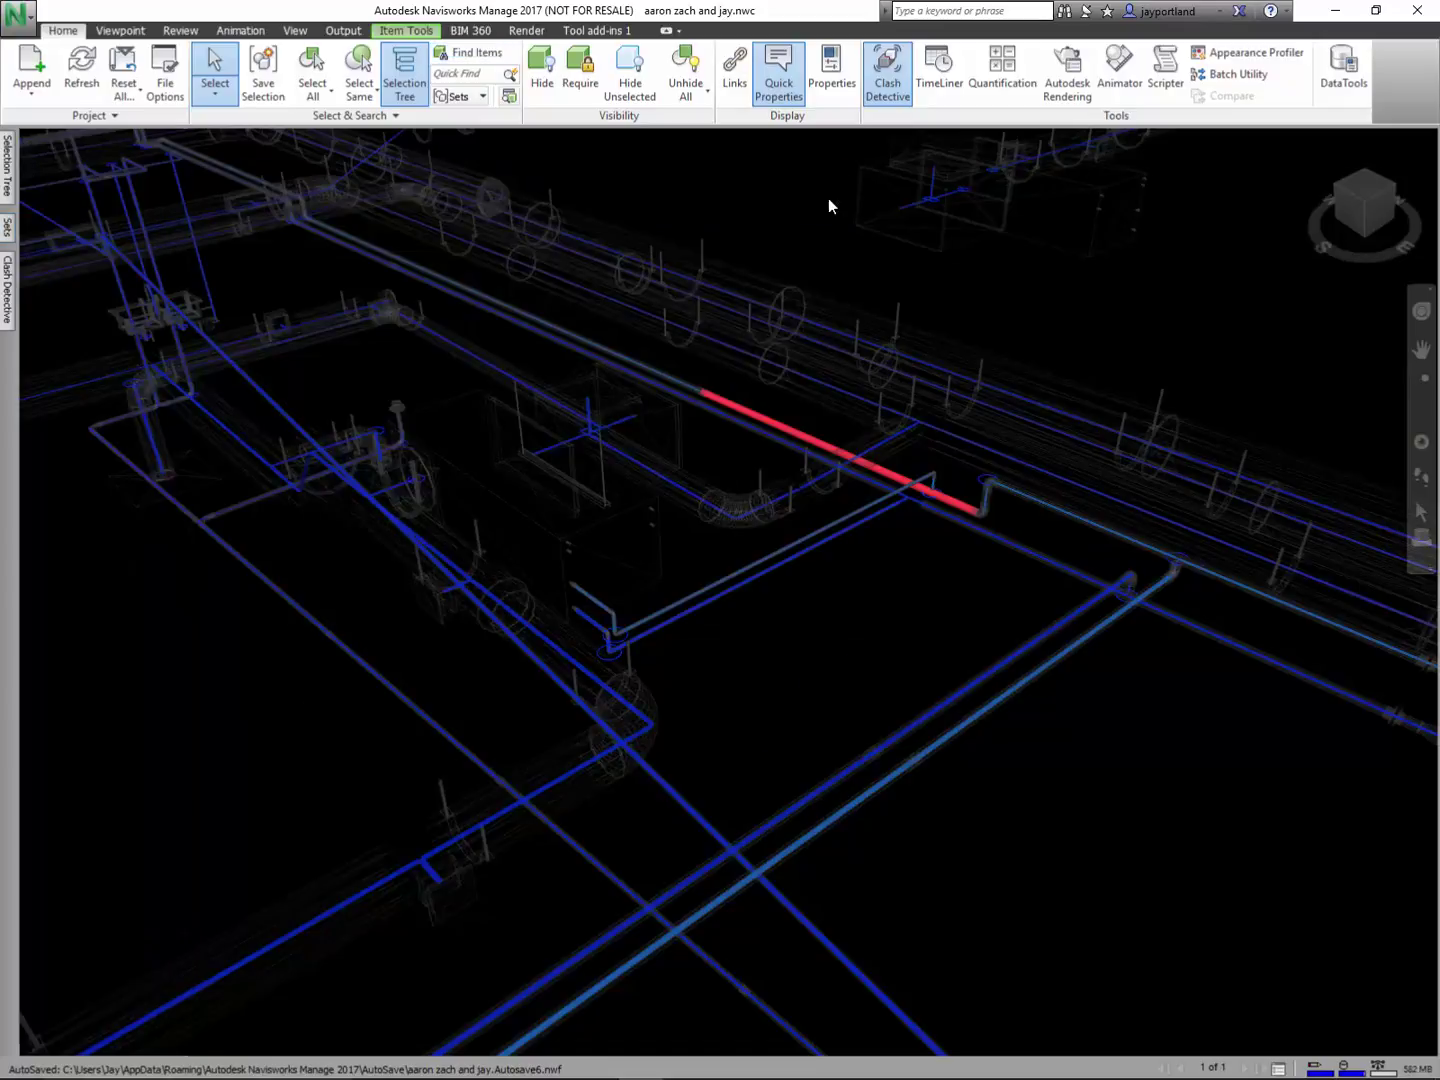
pyautogui.click(648, 541)
pyautogui.click(833, 710)
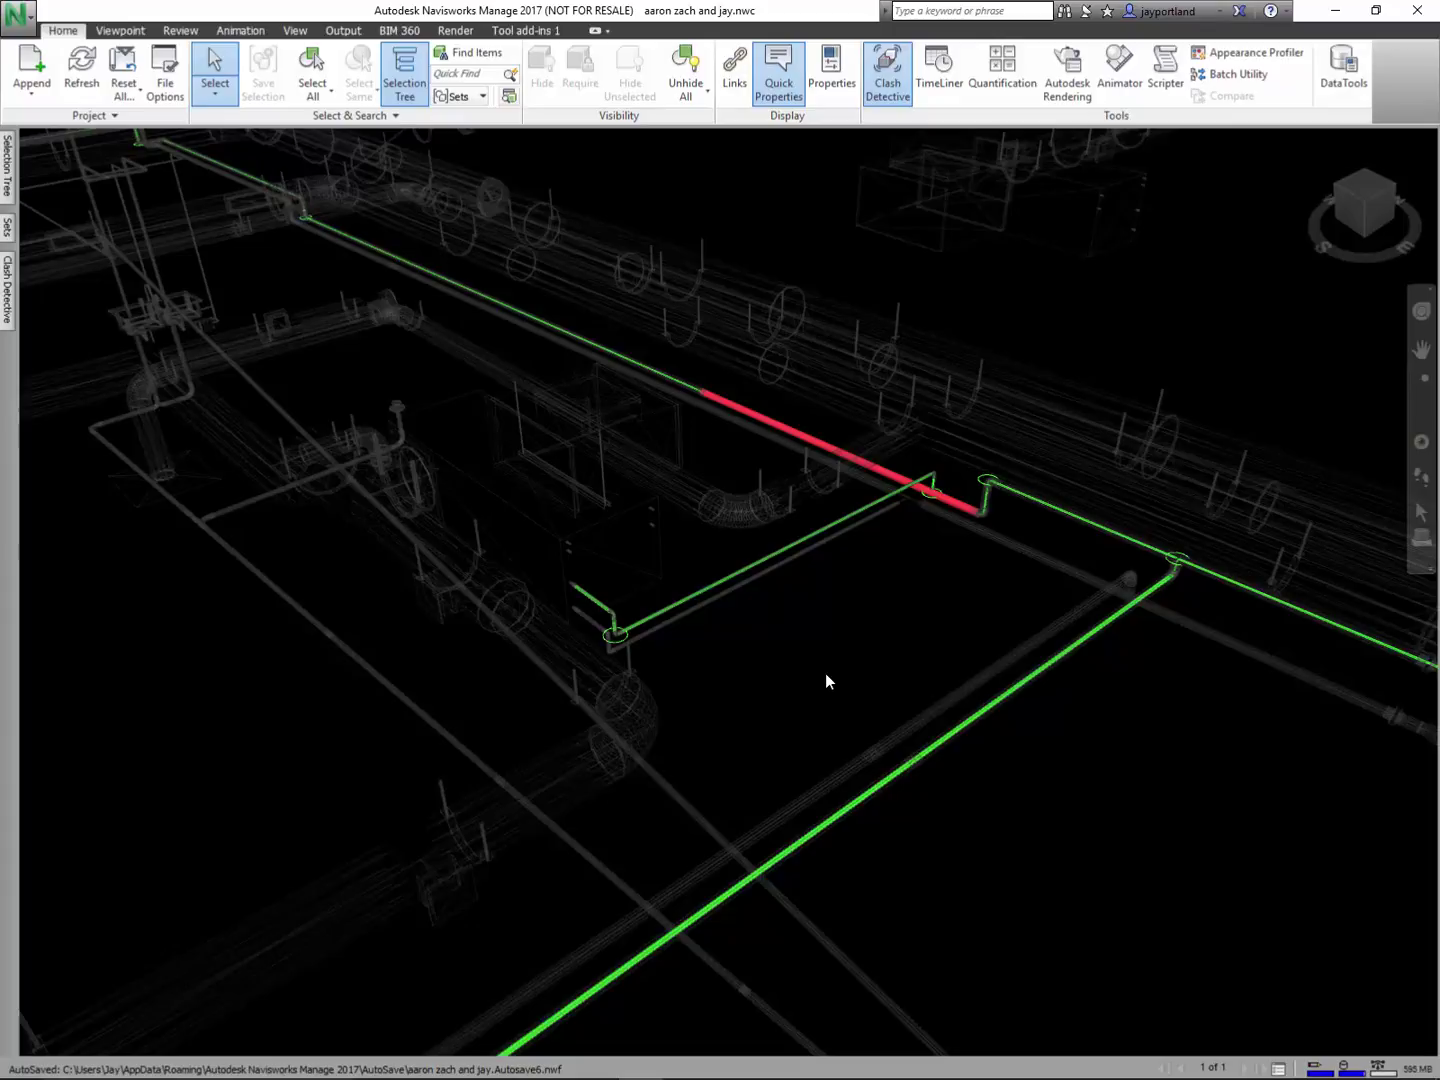
# - Reopen Find Items, add a second condition with category Item and view its negate, or and delete options
pyautogui.click(478, 53)
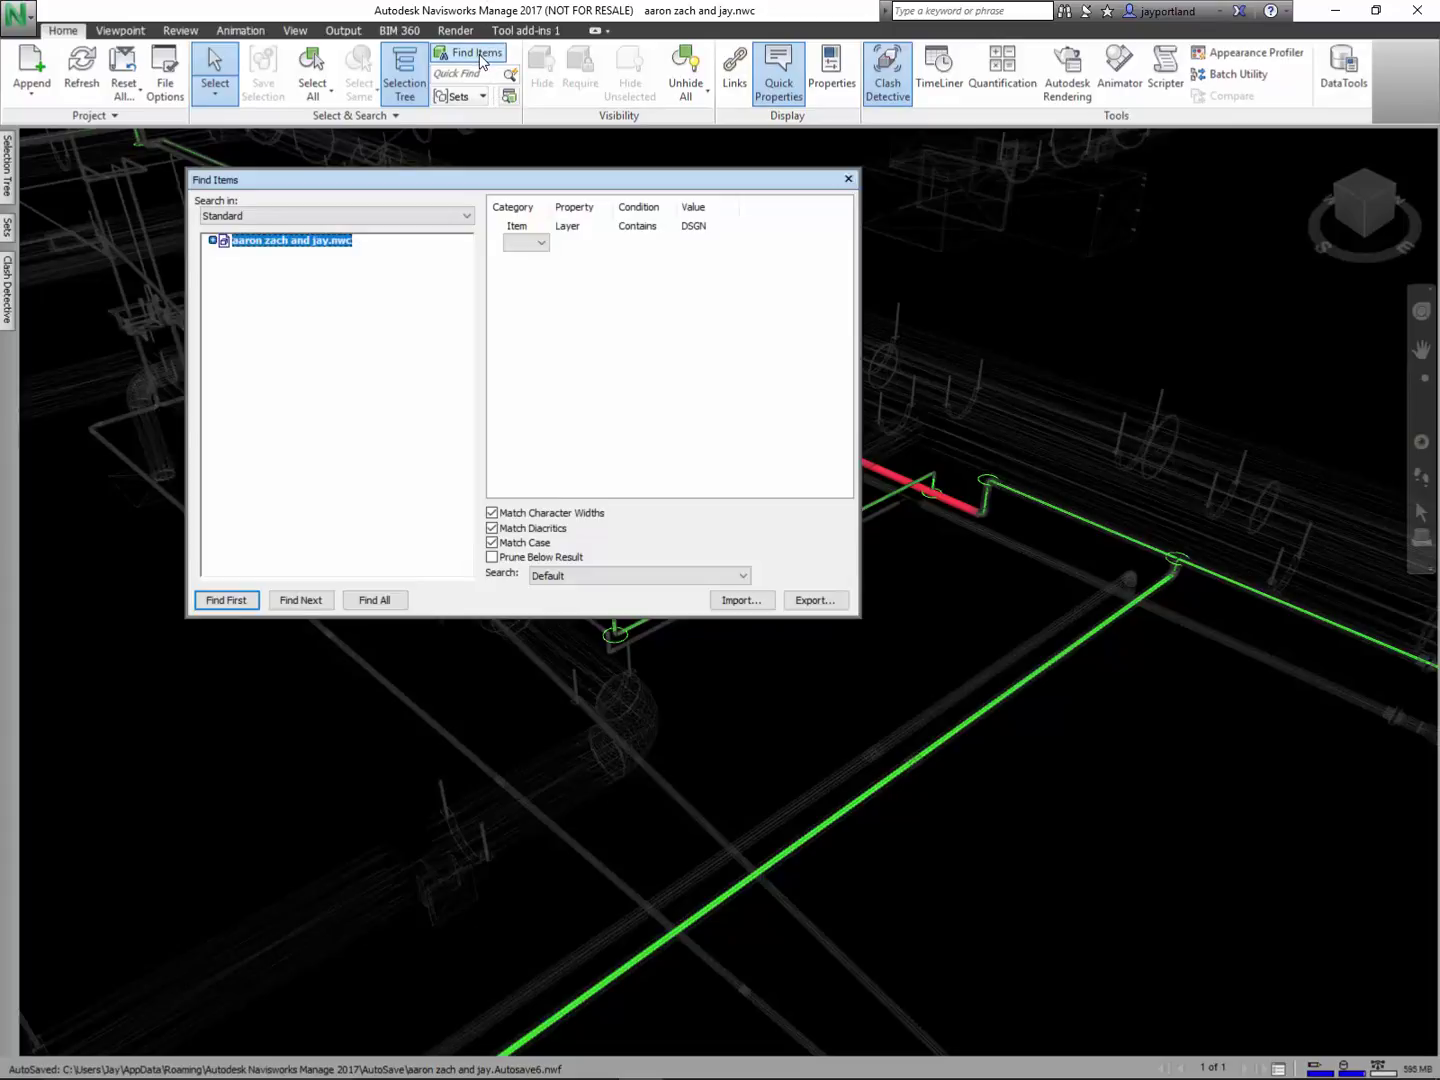
pyautogui.click(538, 243)
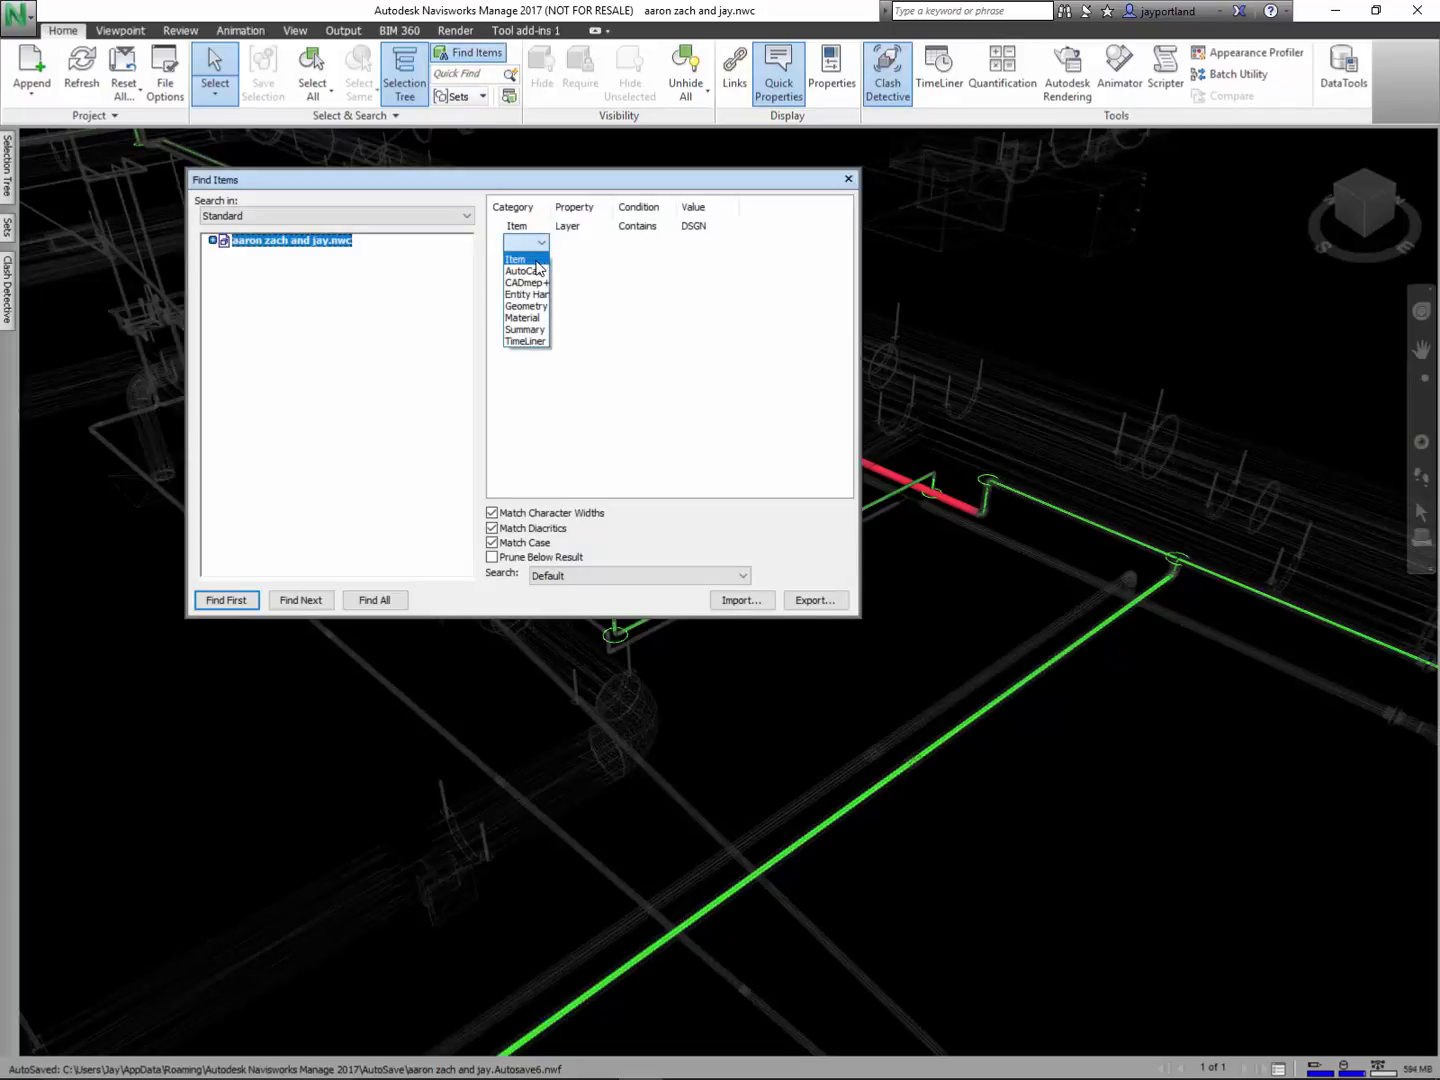
pyautogui.click(522, 263)
pyautogui.click(584, 243)
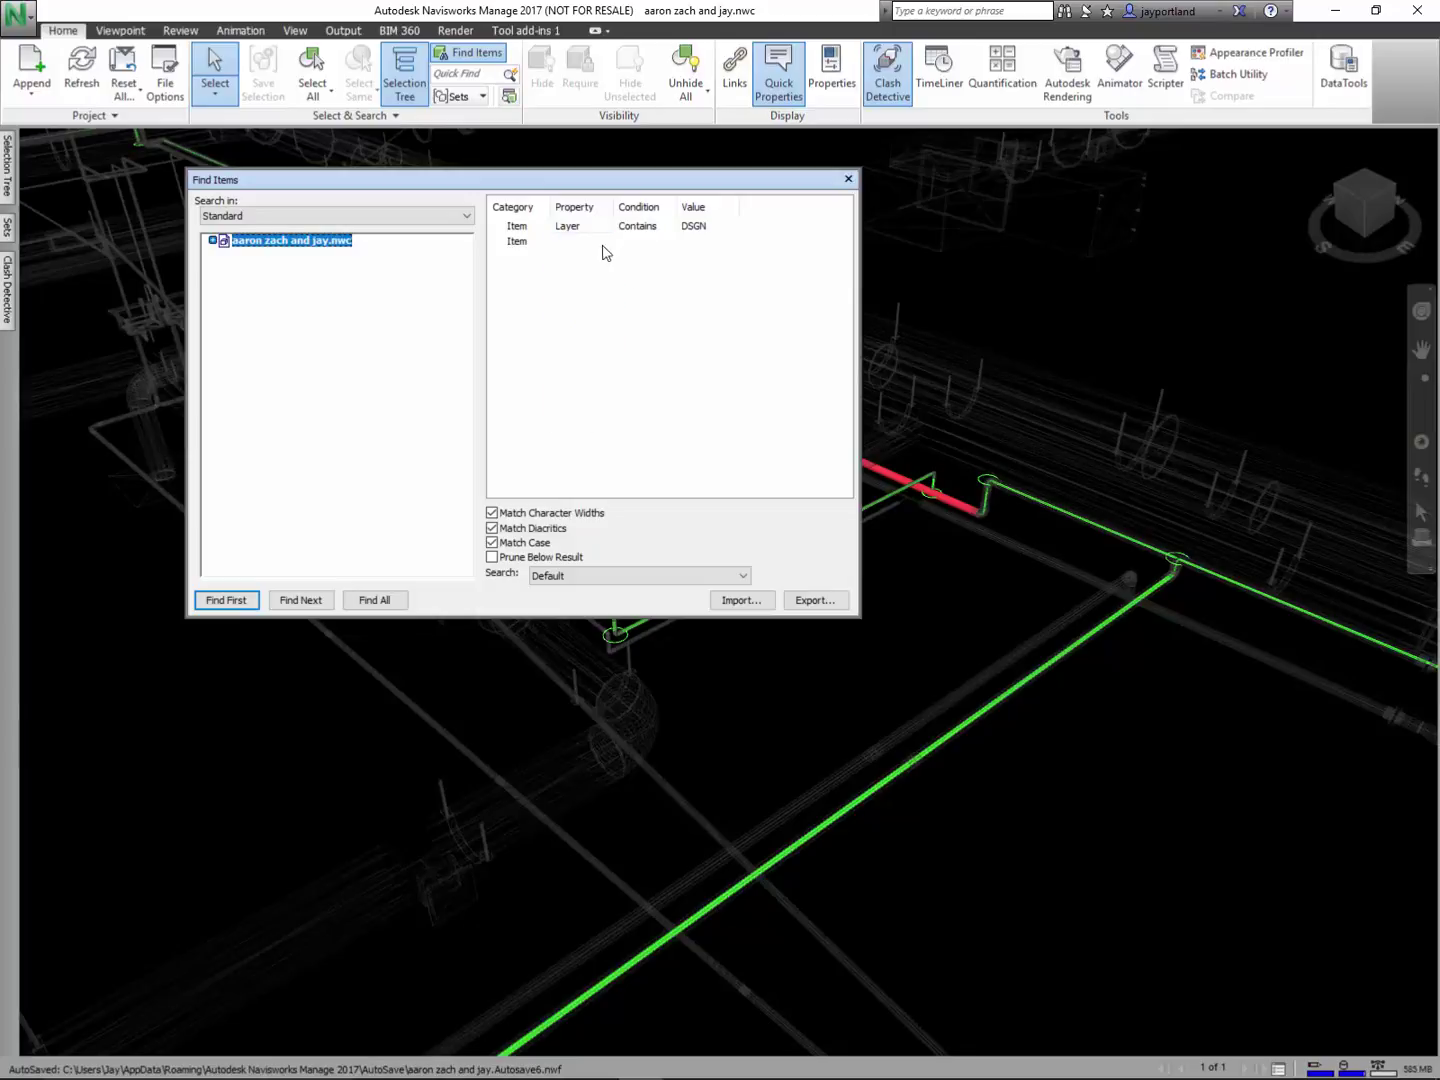
pyautogui.click(535, 246)
pyautogui.rightClick(536, 246)
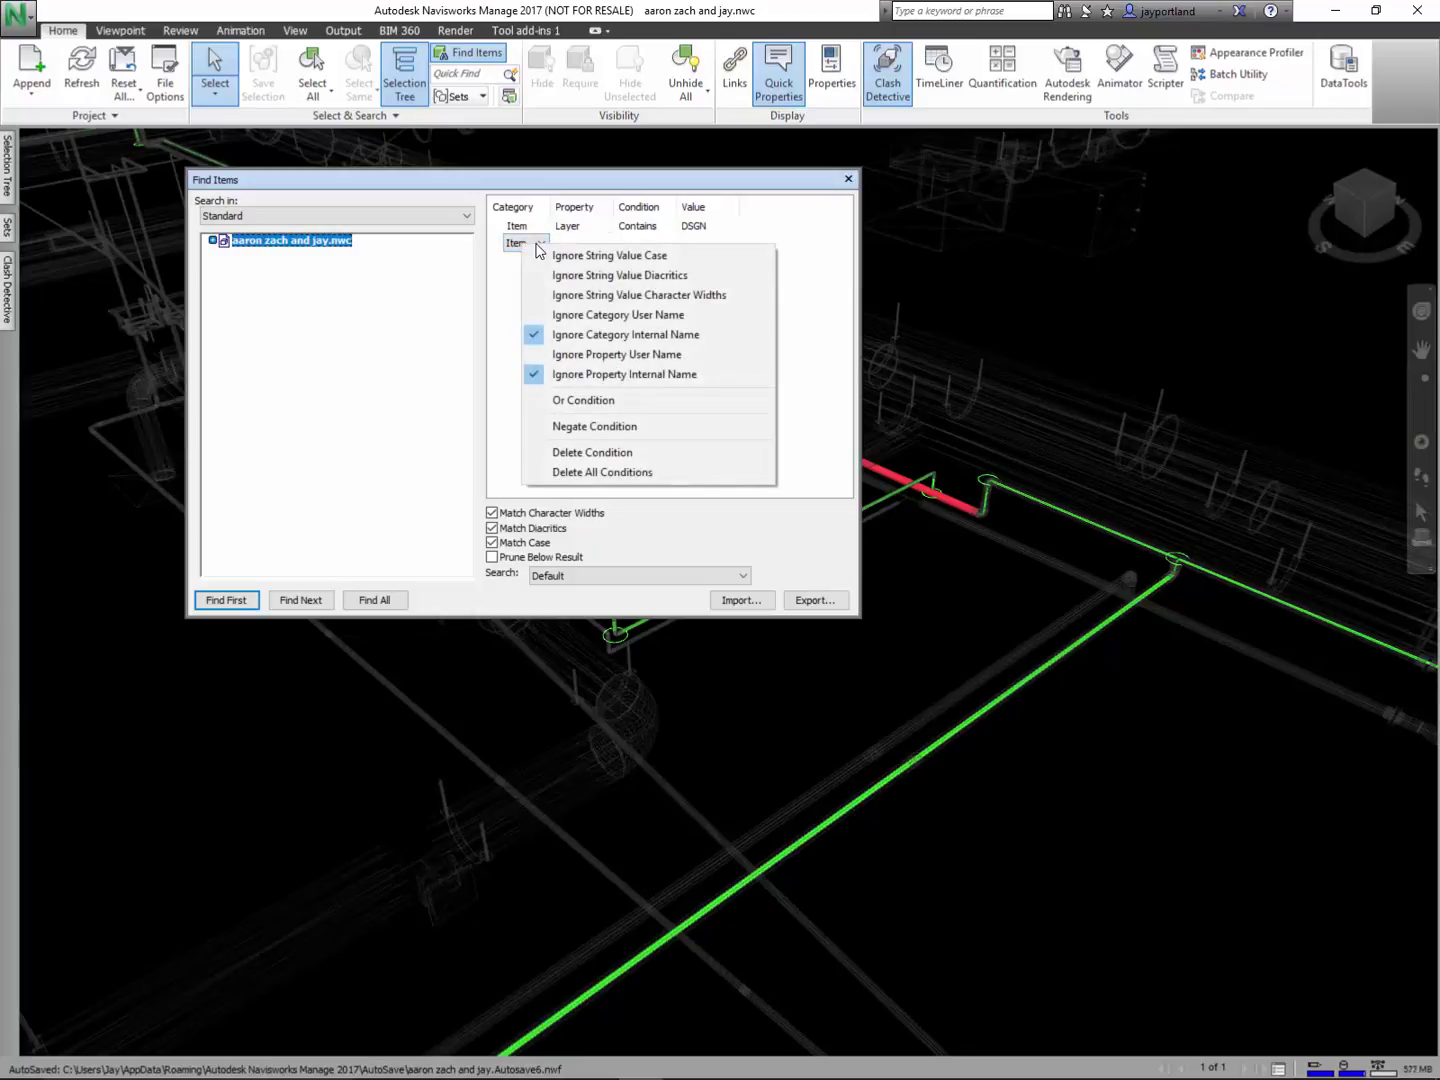
pyautogui.click(506, 293)
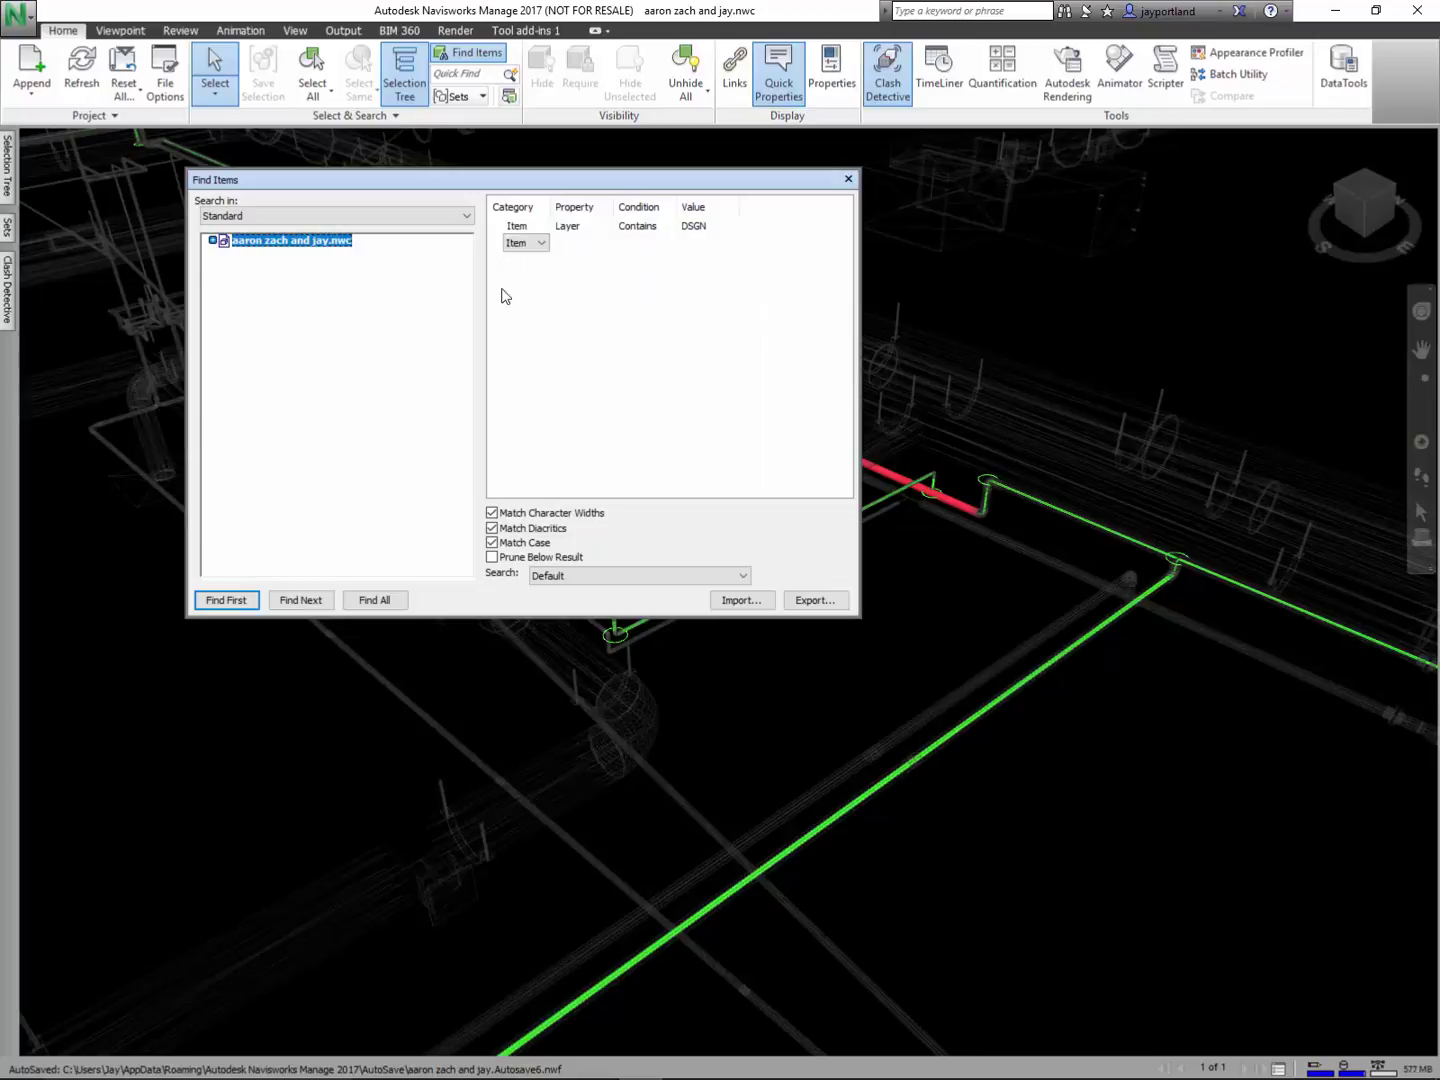
# - Change the first search condition, on the item's Layer, to Wildcard with the value *
pyautogui.click(542, 243)
pyautogui.click(600, 236)
pyautogui.click(589, 242)
pyautogui.click(667, 229)
pyautogui.click(668, 228)
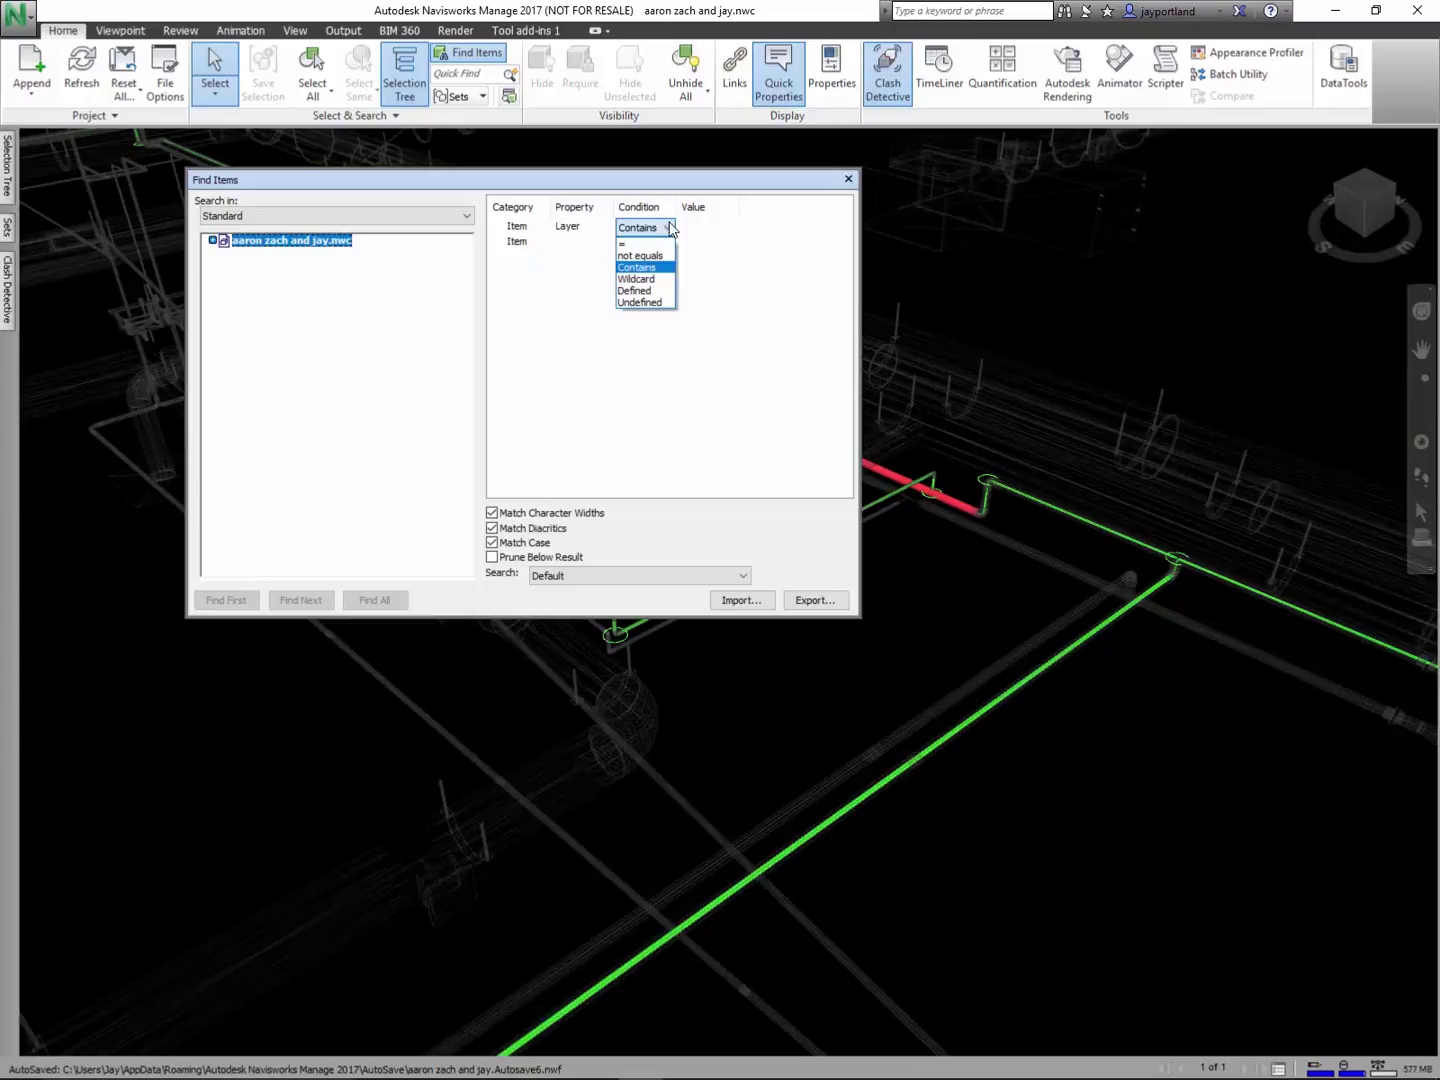
pyautogui.click(635, 279)
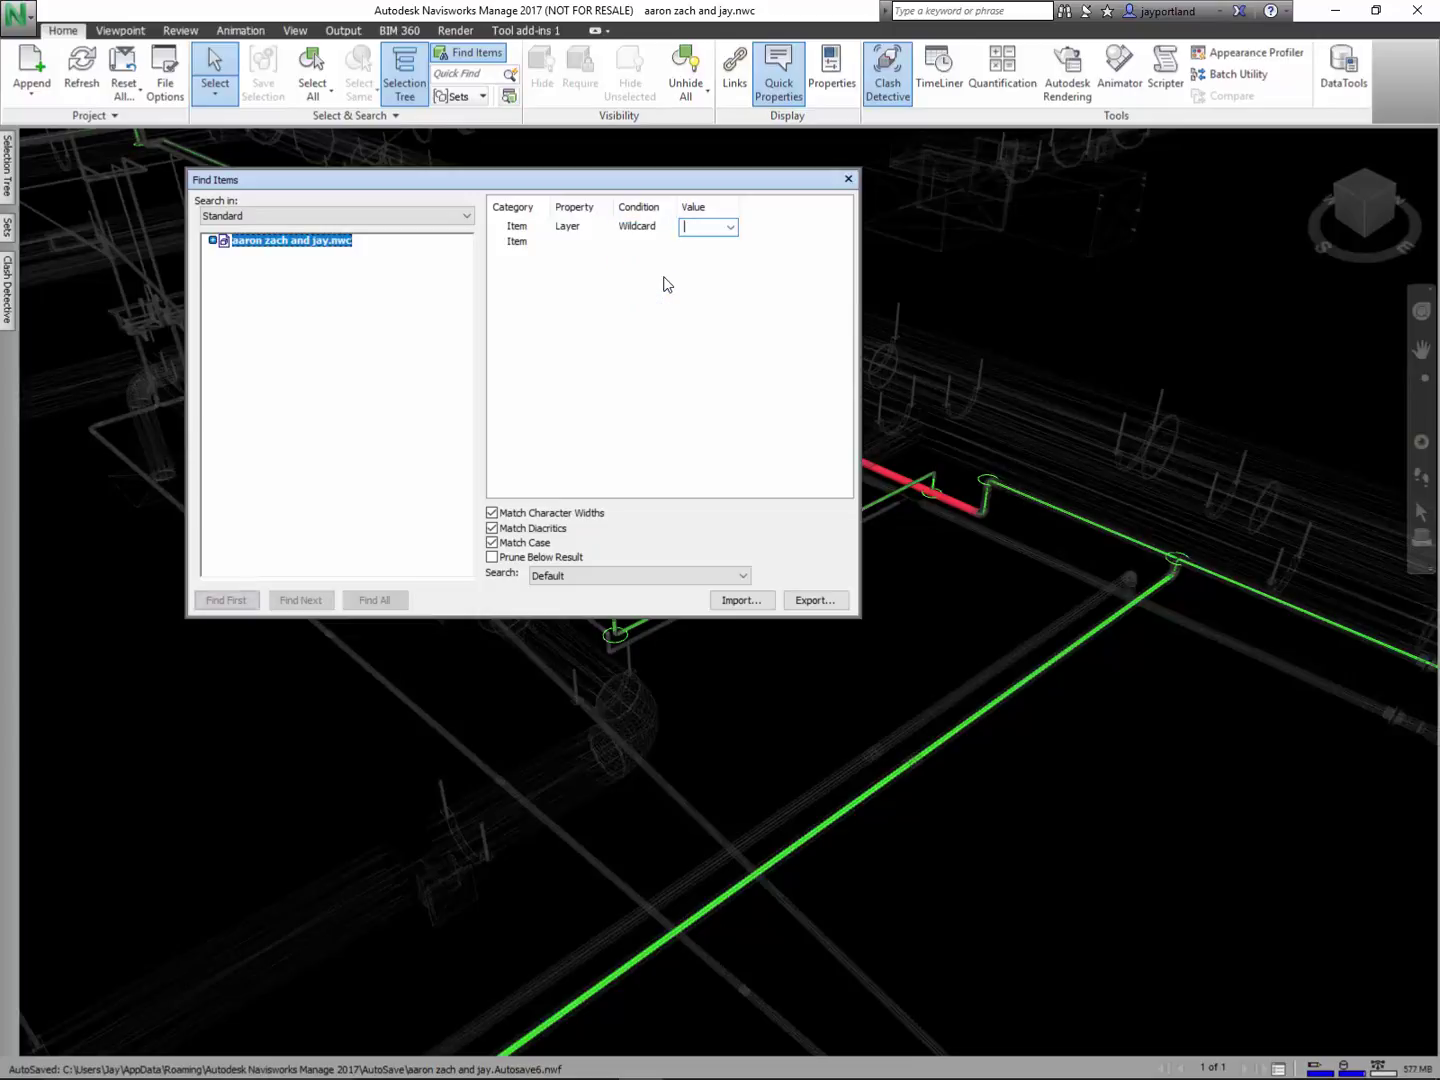
pyautogui.write('*')
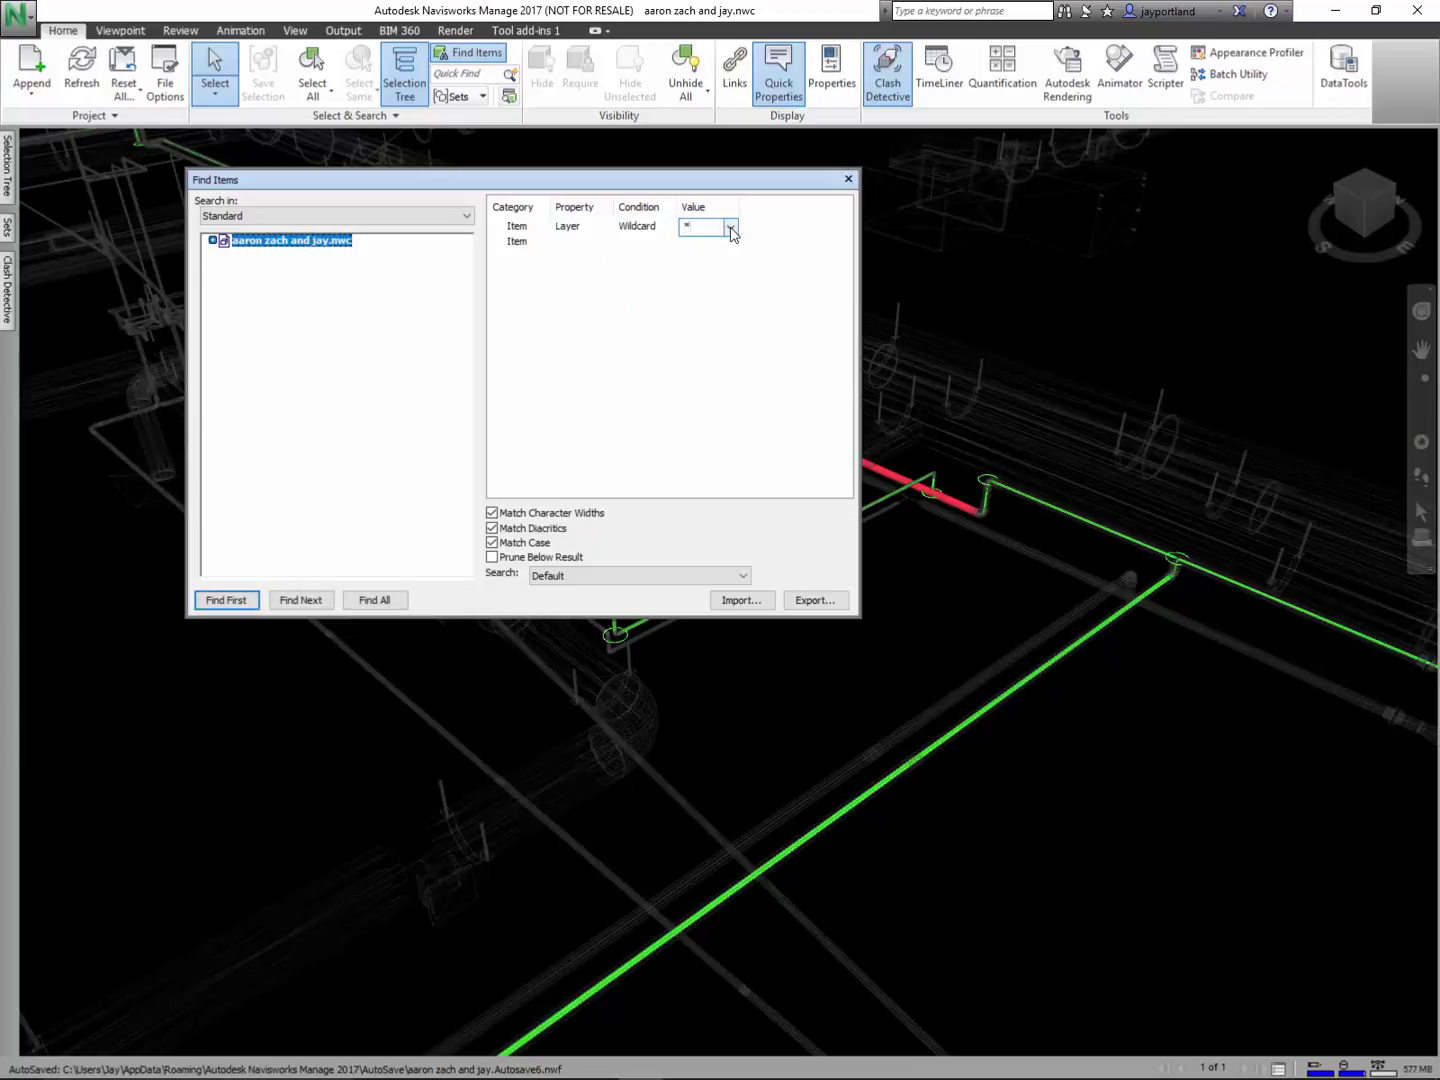
pyautogui.press('Tab')
# - Negate the second condition, define it as Item Layer Contains DSGN, and find all matching items
pyautogui.rightClick(528, 249)
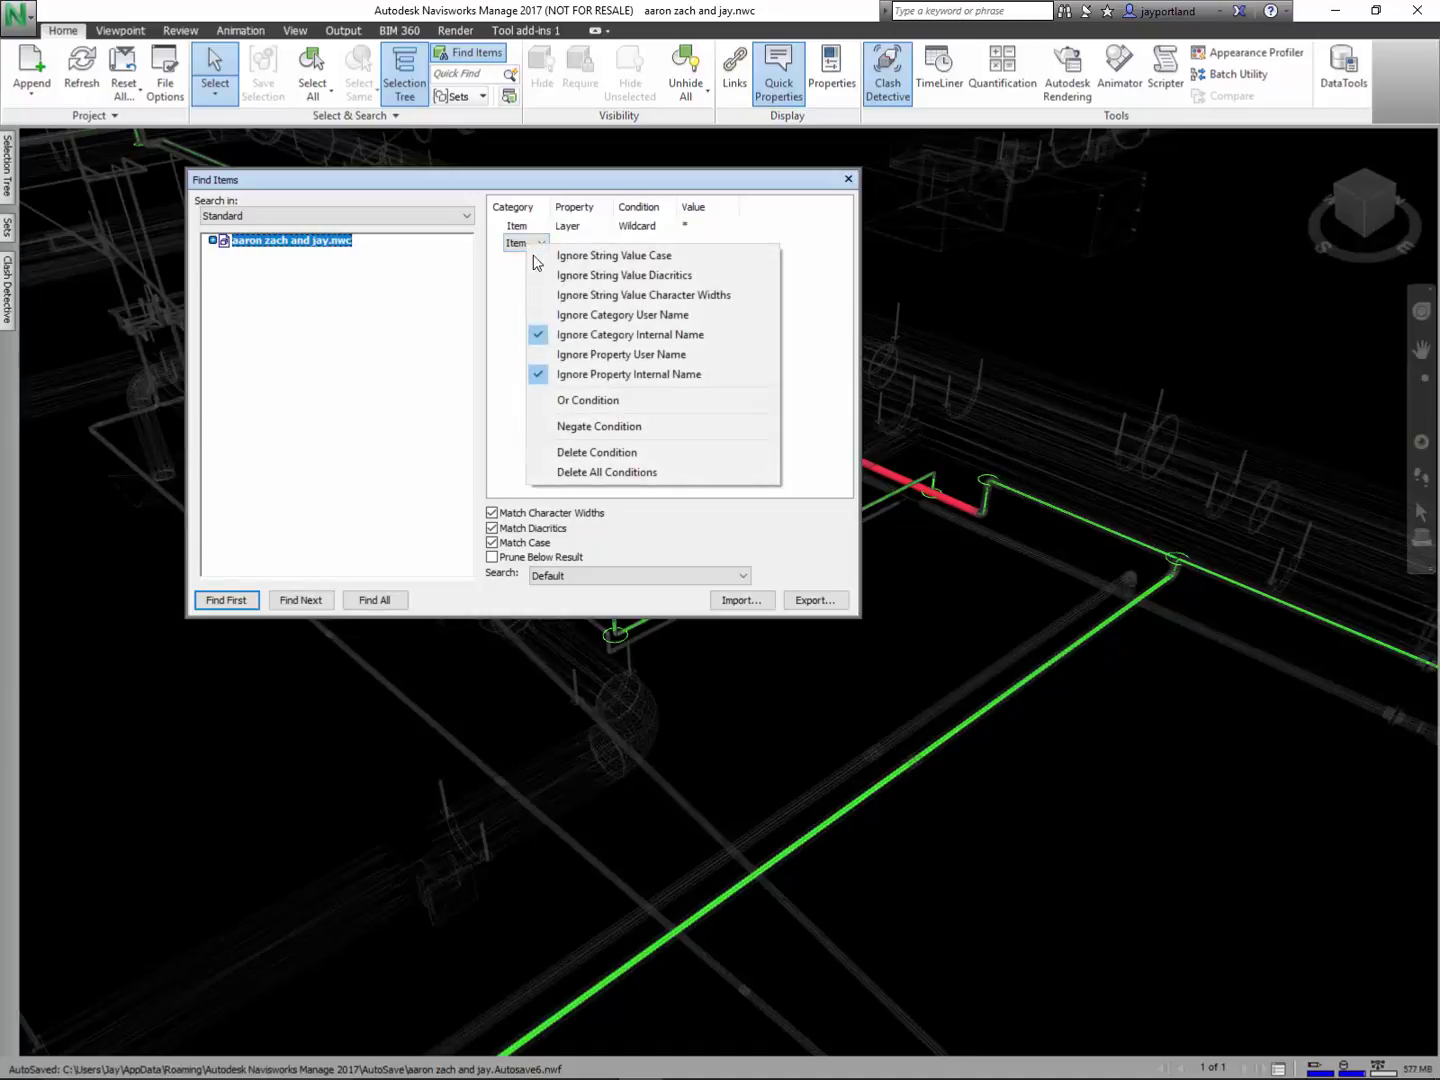
pyautogui.click(622, 428)
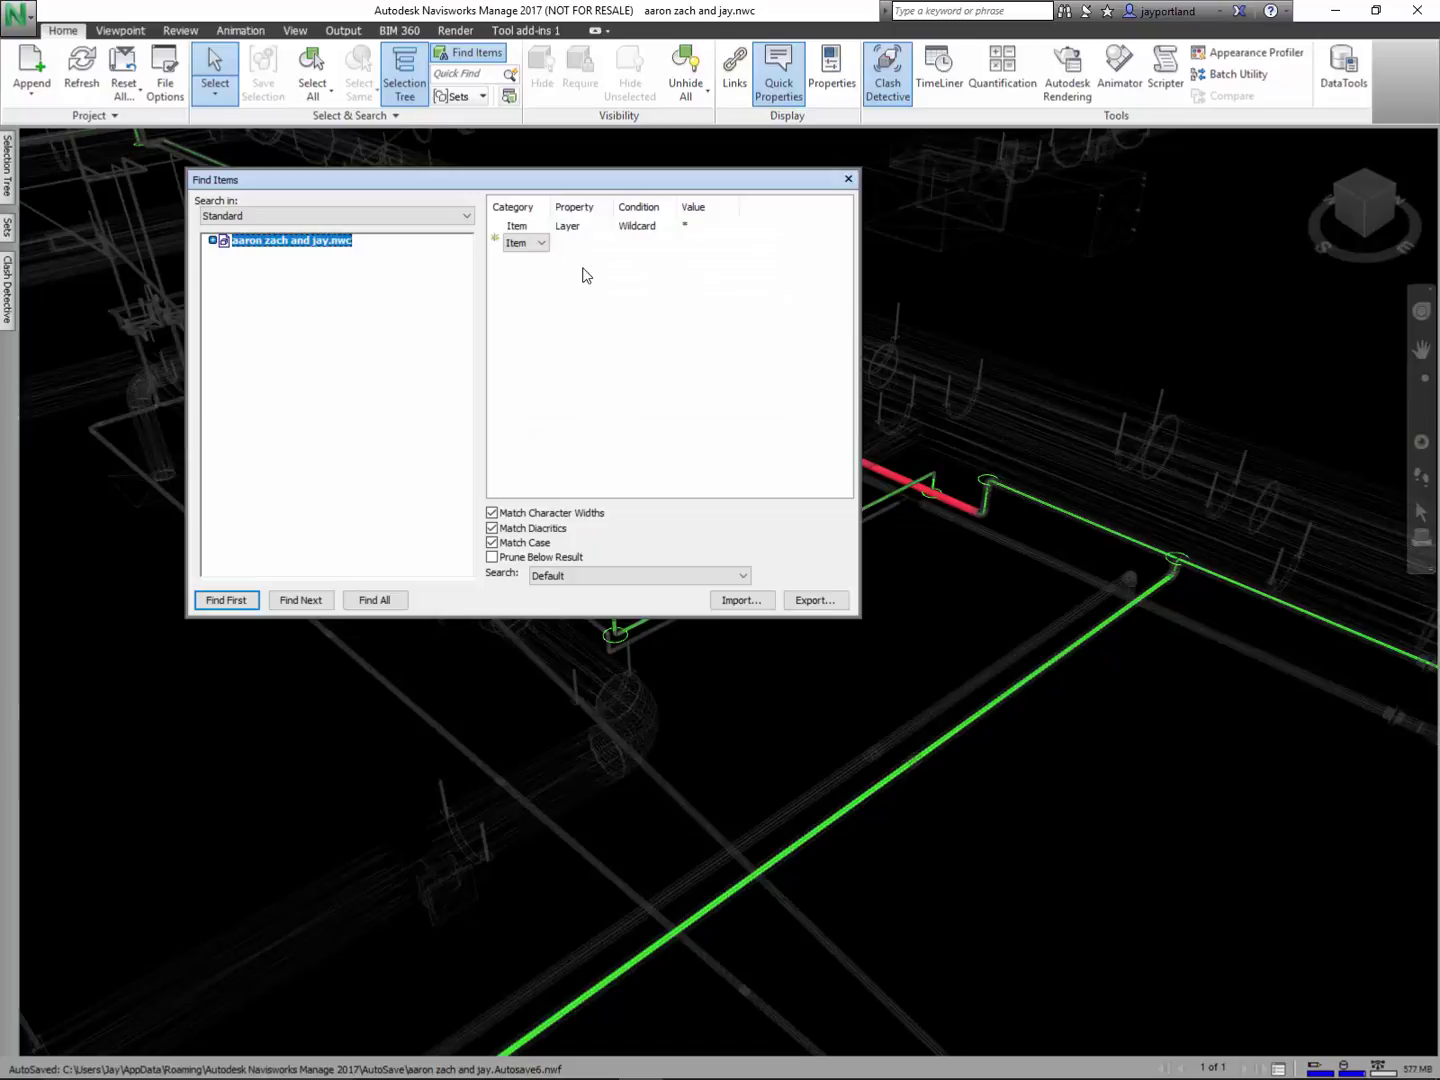
pyautogui.click(606, 244)
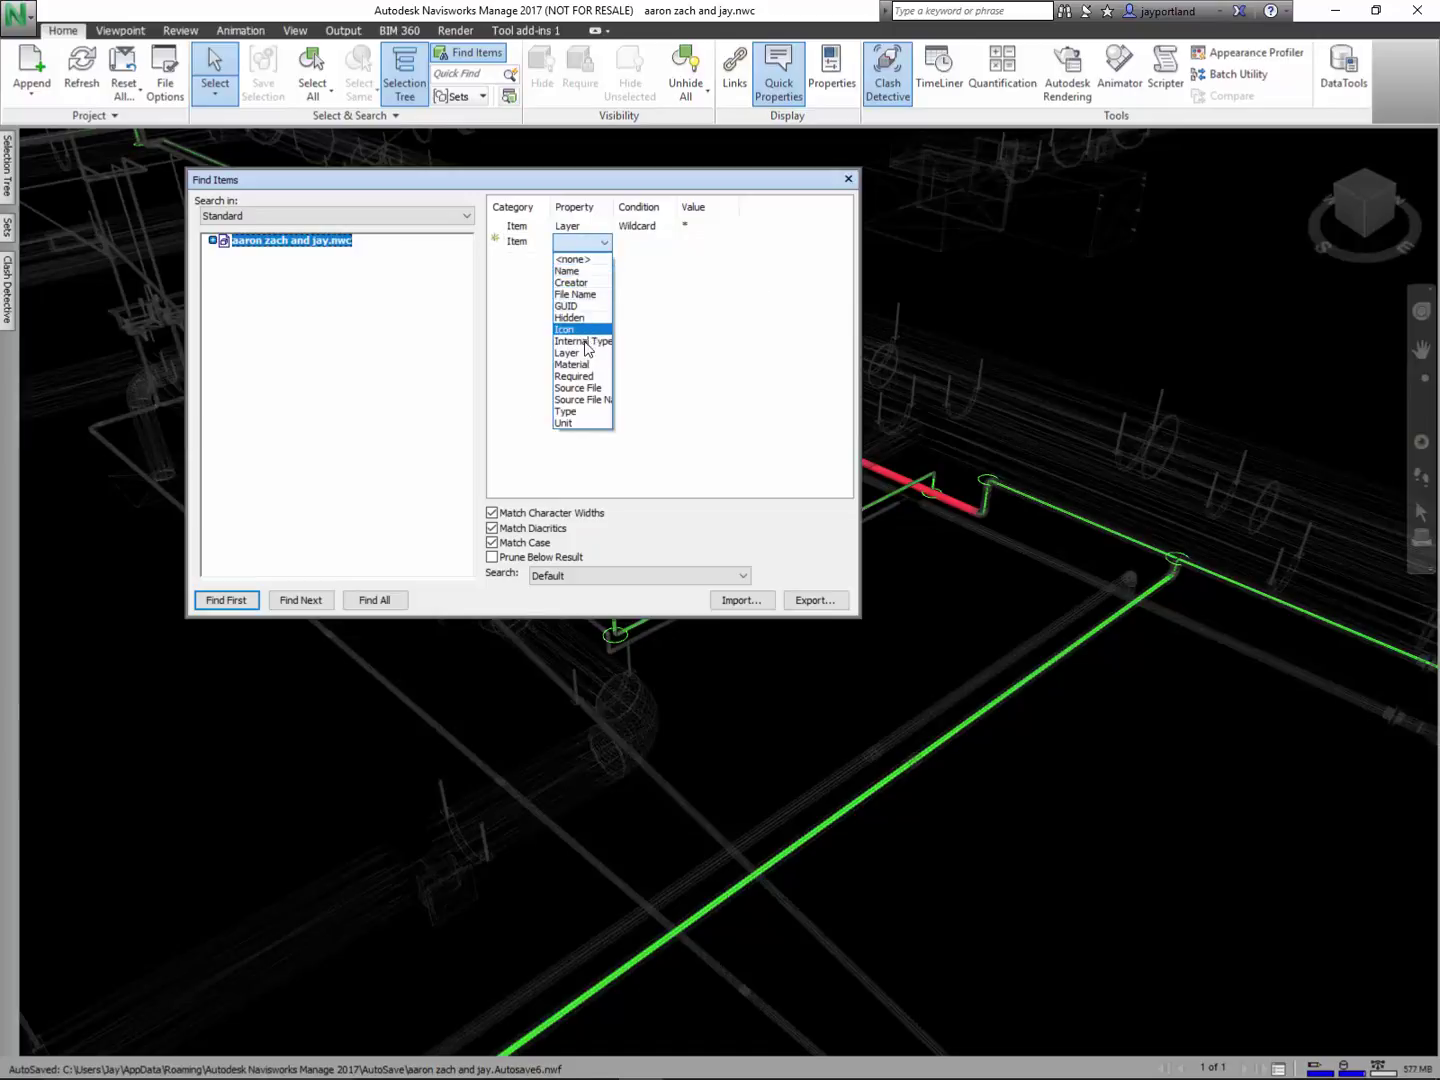
pyautogui.click(601, 290)
pyautogui.click(666, 243)
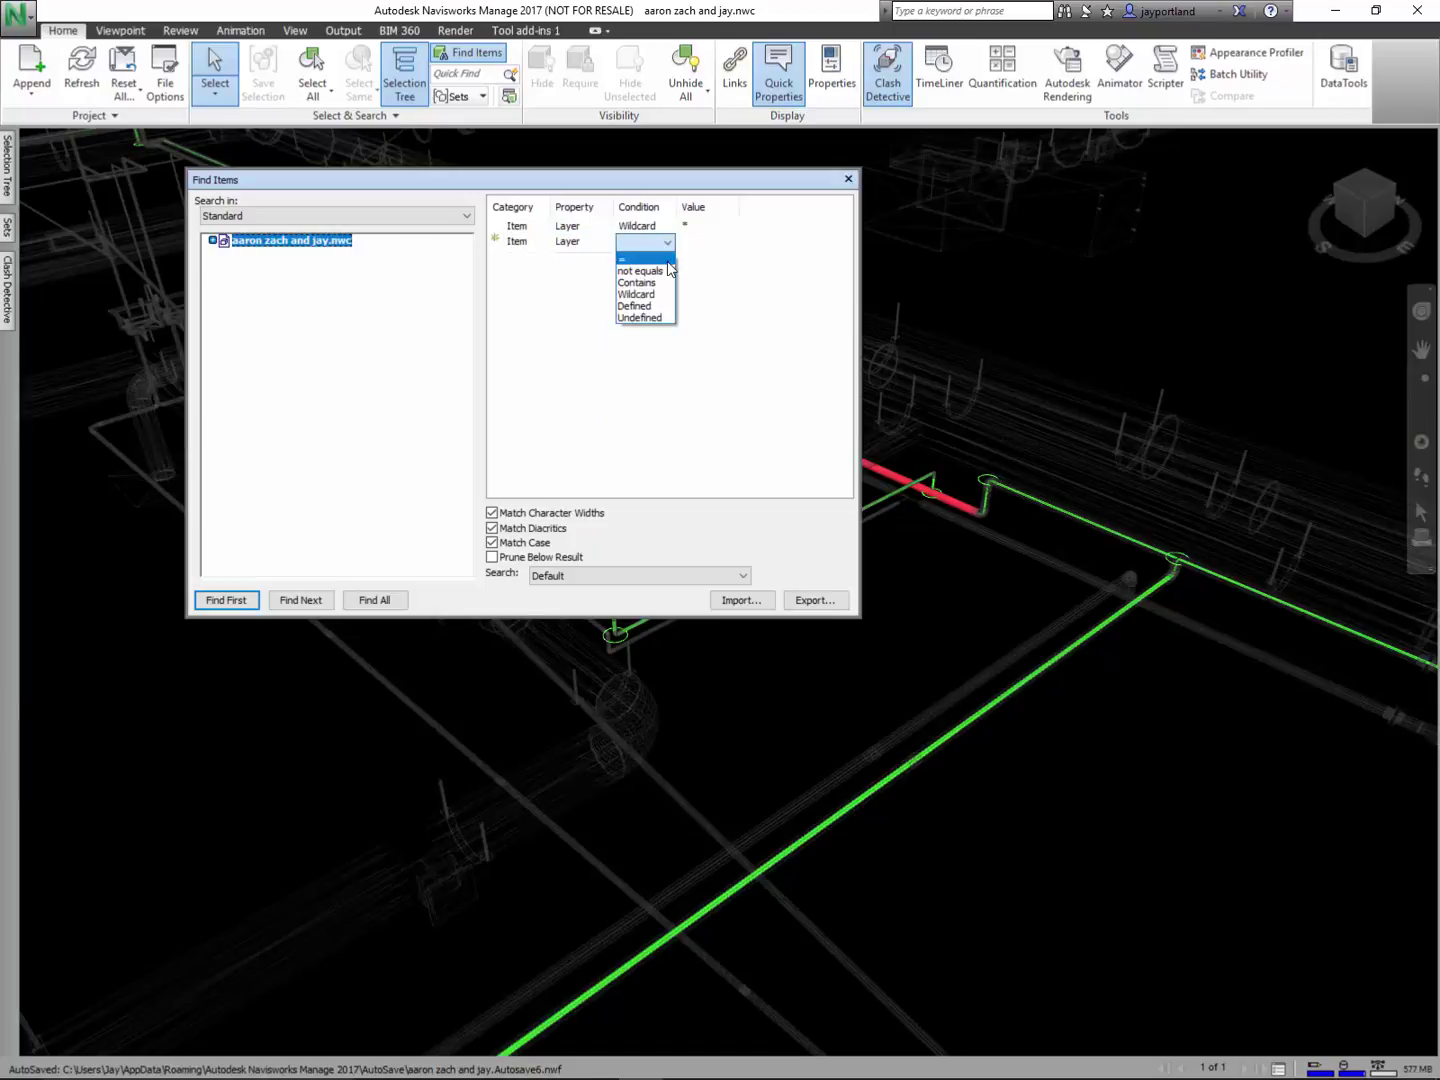
pyautogui.click(645, 282)
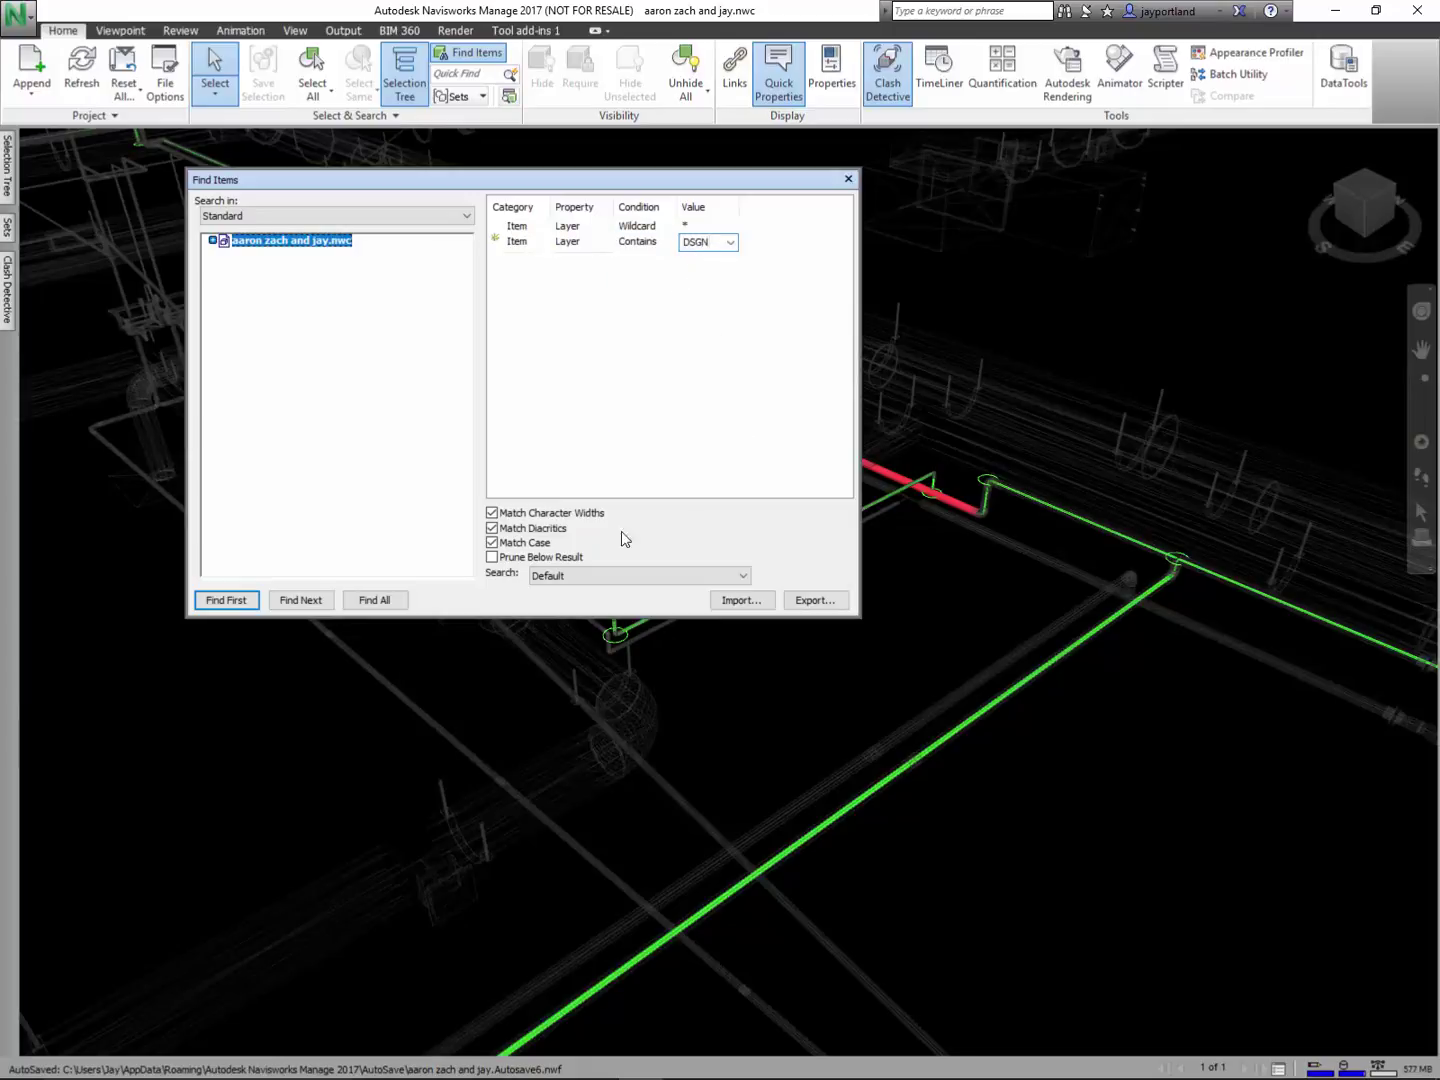
pyautogui.click(366, 599)
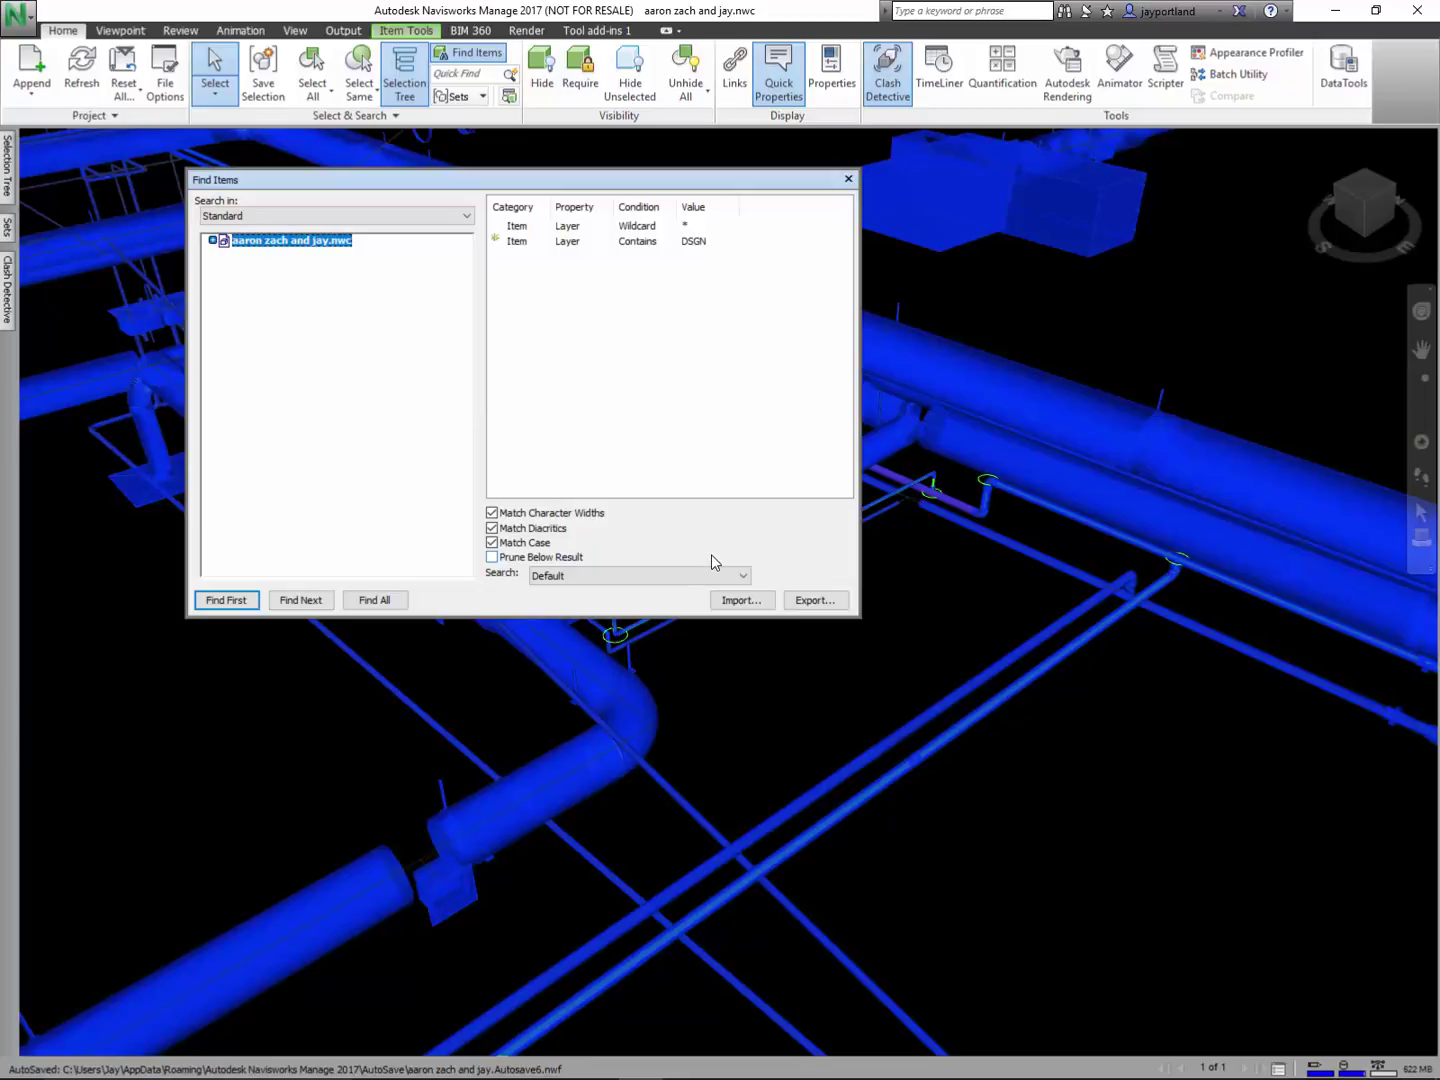
# - Save the current search as a search set named "Fab Objects minus DL" and close Find Items
pyautogui.click(6, 229)
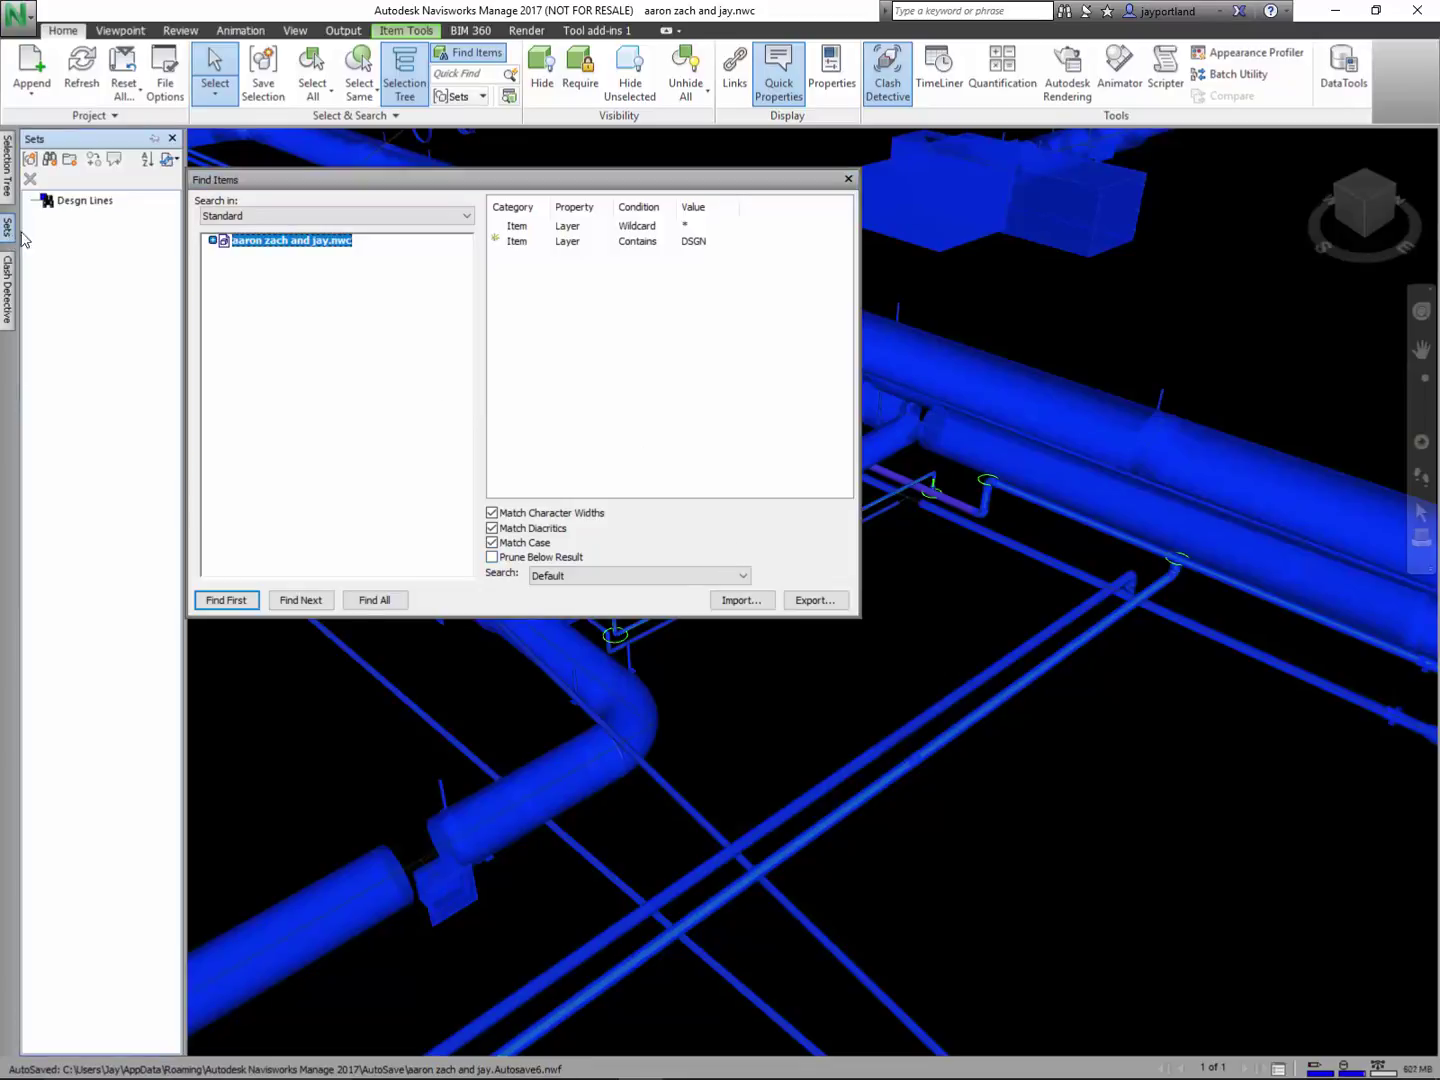
pyautogui.rightClick(52, 240)
pyautogui.click(125, 264)
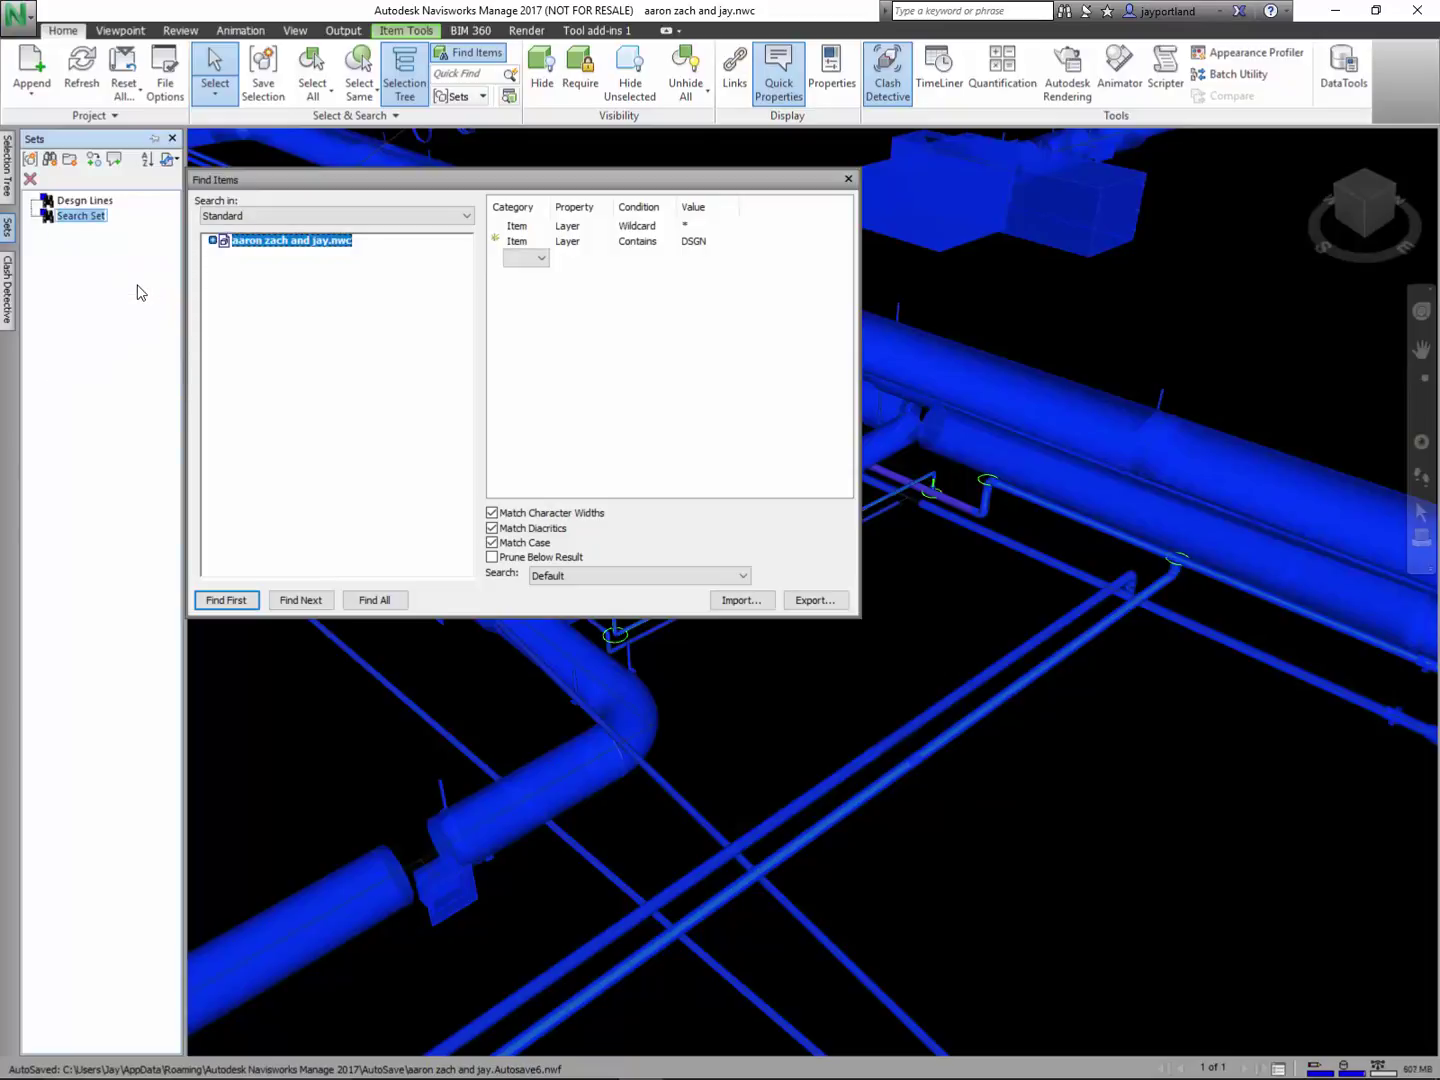
pyautogui.write('All')
pyautogui.press('BackSpace')
pyautogui.press('BackSpace')
pyautogui.press('BackSpace')
pyautogui.press('BackSpace')
pyautogui.press('BackSpace')
pyautogui.press('BackSpace')
pyautogui.press('BackSpace')
pyautogui.press('BackSpace')
pyautogui.press('BackSpace')
pyautogui.press('BackSpace')
pyautogui.write('Objects min')
pyautogui.press('Return')
pyautogui.click(848, 179)
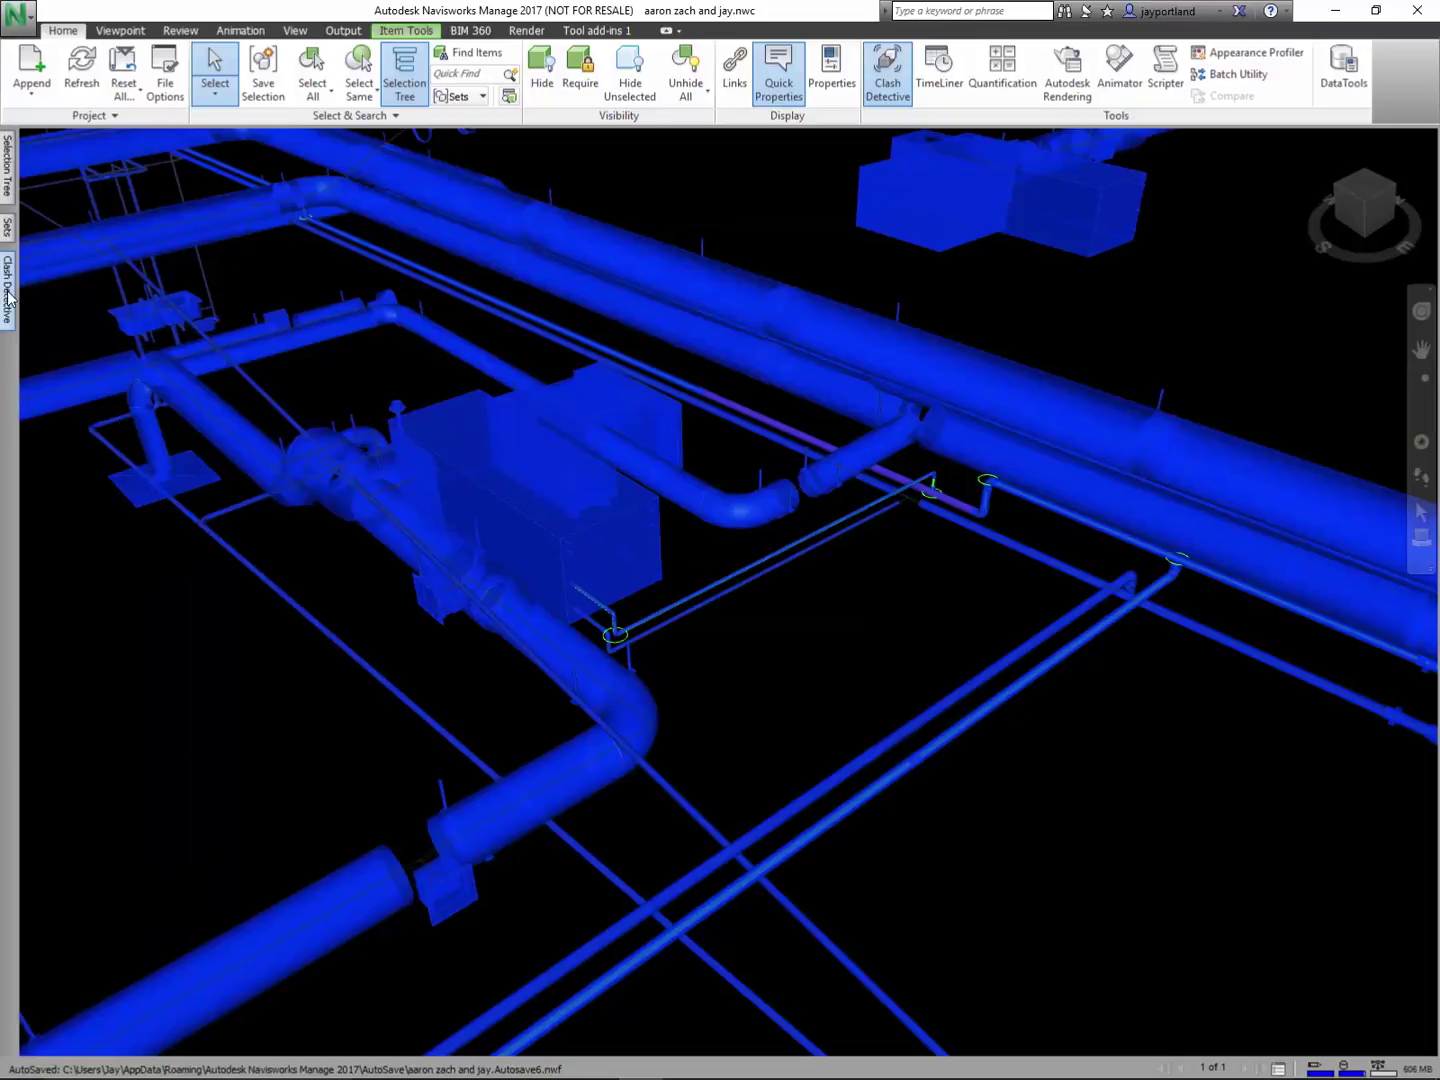
# - Widen the Name column in the clash test list and add a new test named "Mech Piping without DL"
pyautogui.moveTo(11, 298)
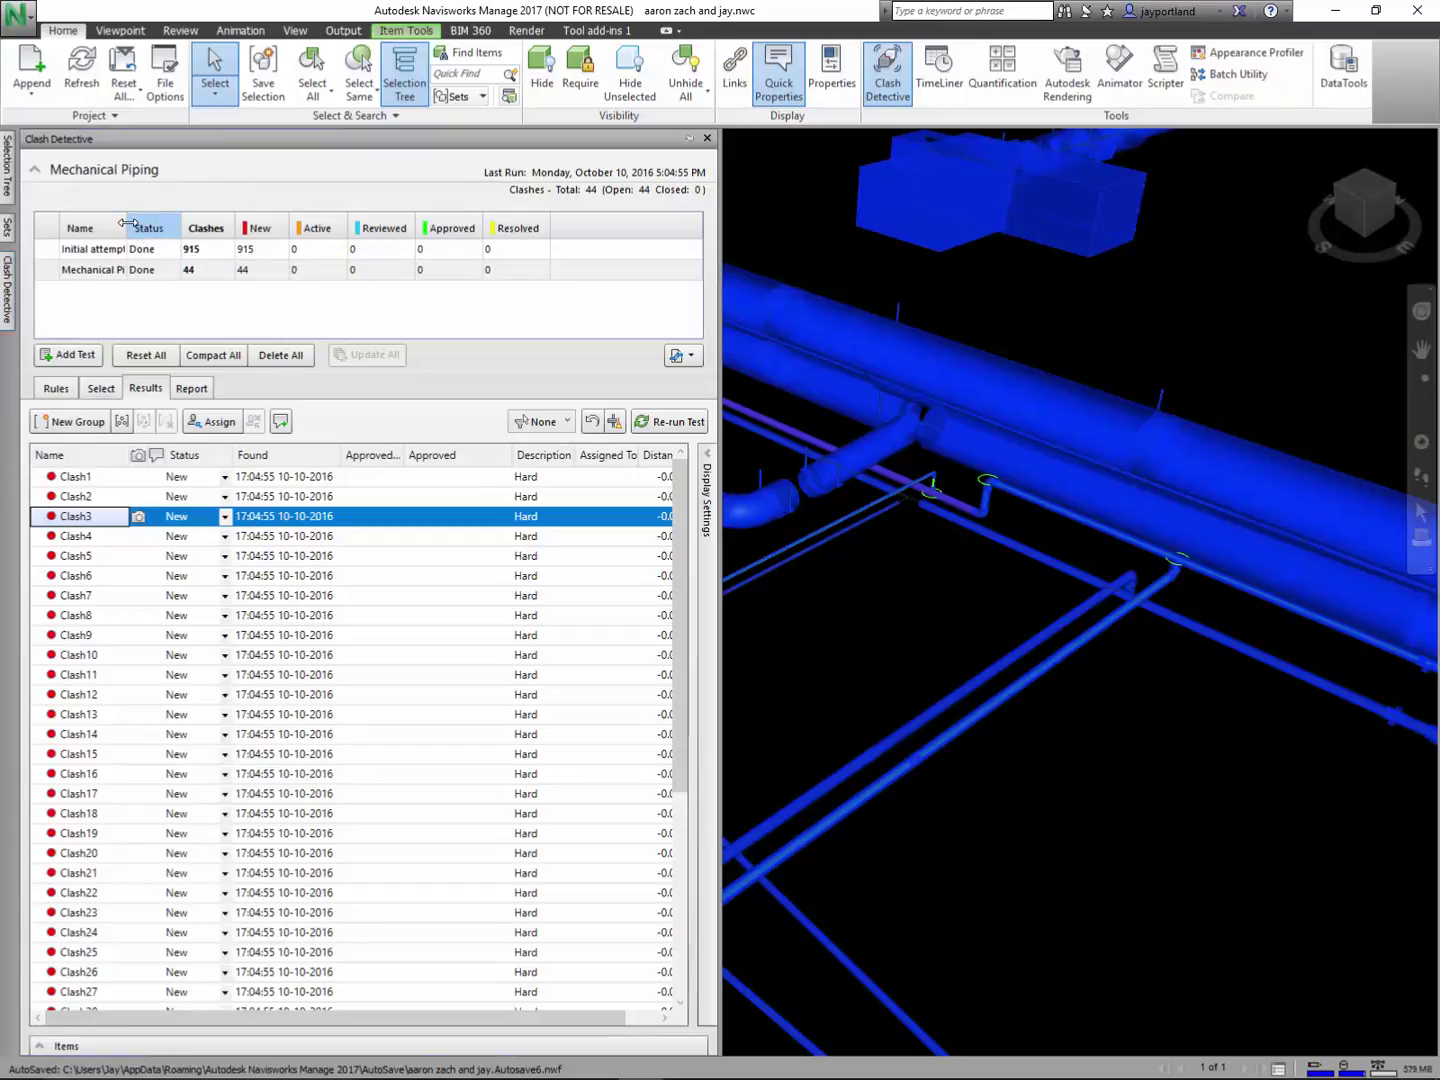
pyautogui.moveTo(127, 221); pyautogui.dragTo(190, 220)
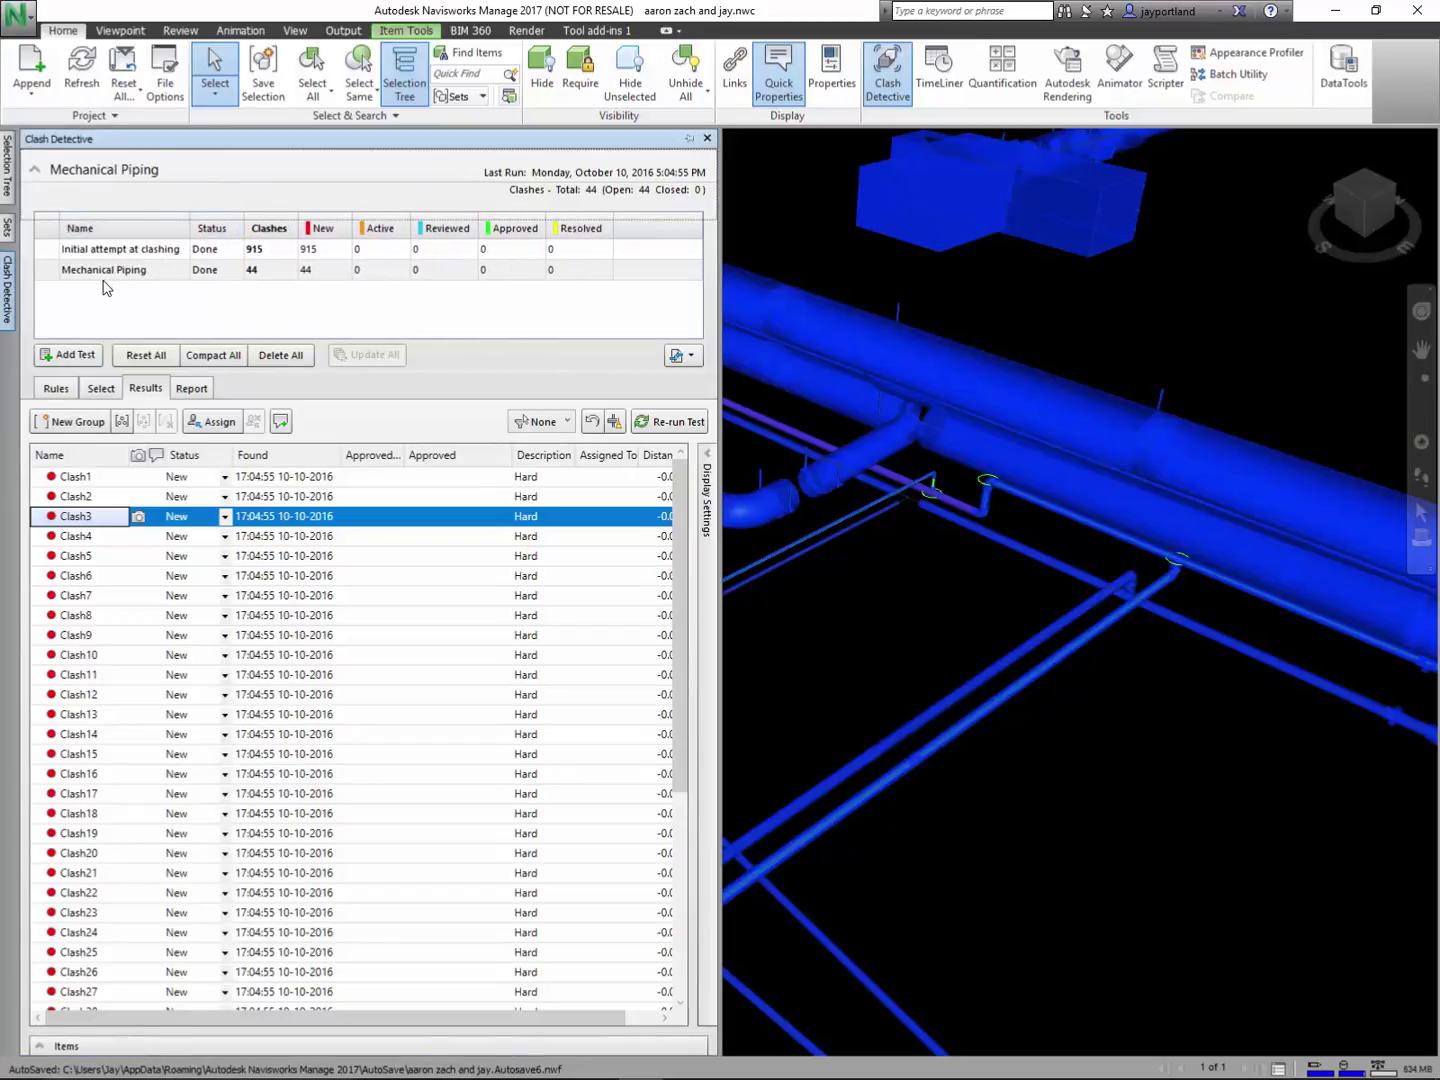
pyautogui.click(85, 358)
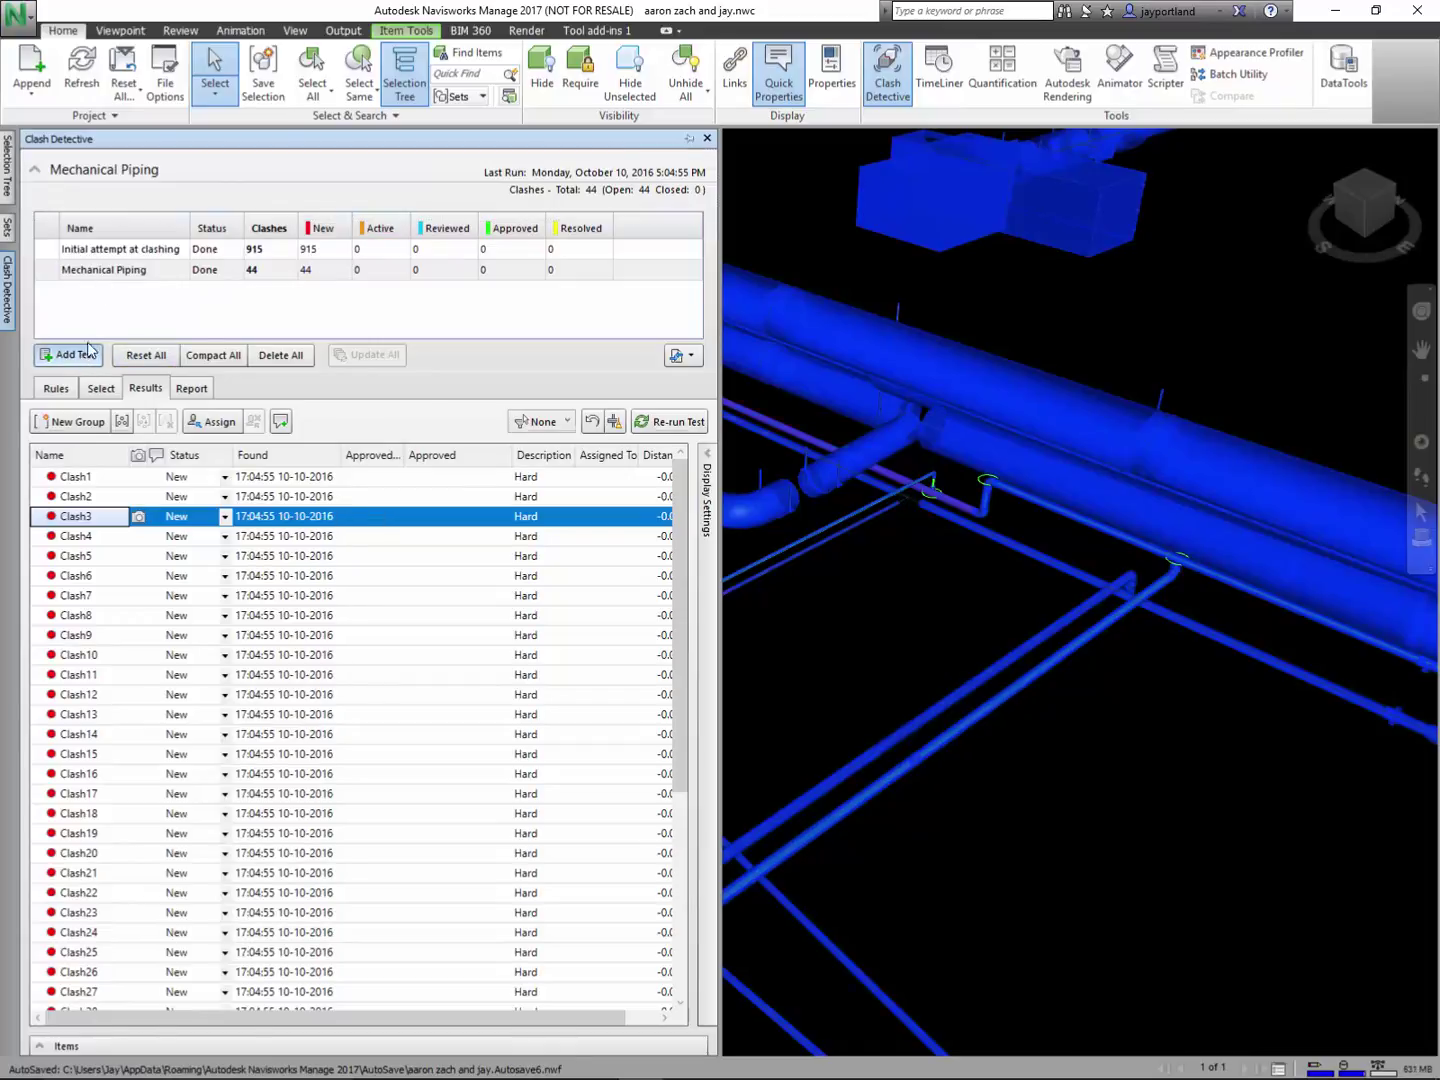
pyautogui.doubleClick(98, 290)
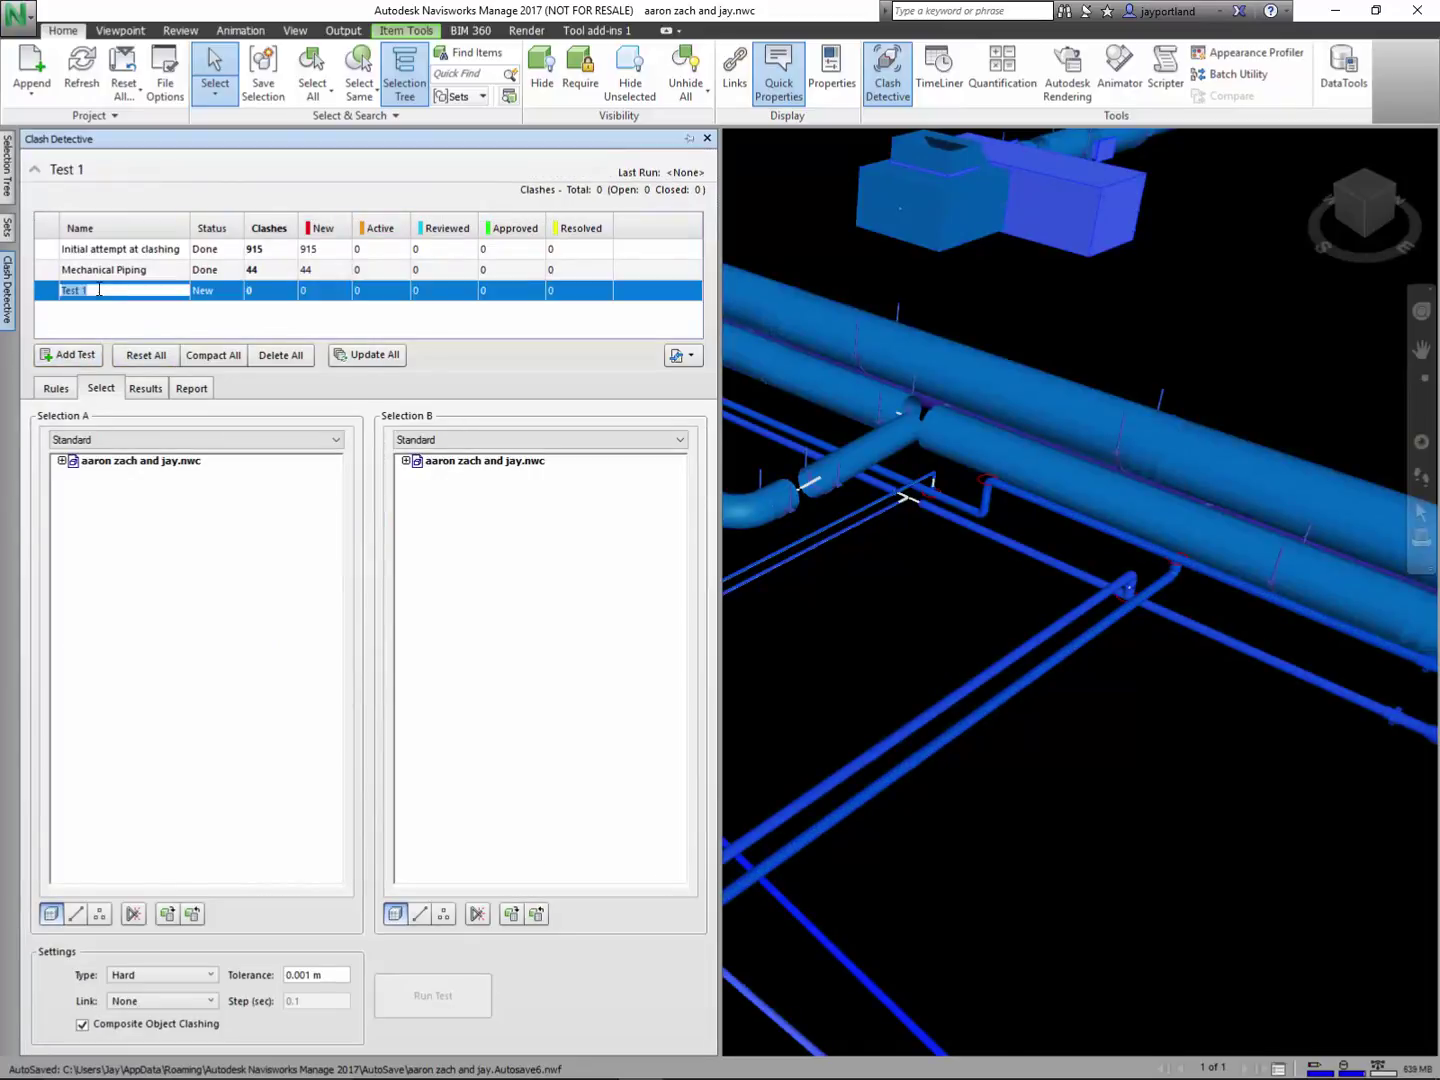
pyautogui.write('Mech Piping withou')
# - Create a new ignore rule from the Specified Selection Sets template with Desgn Lines as its first set
pyautogui.click(61, 392)
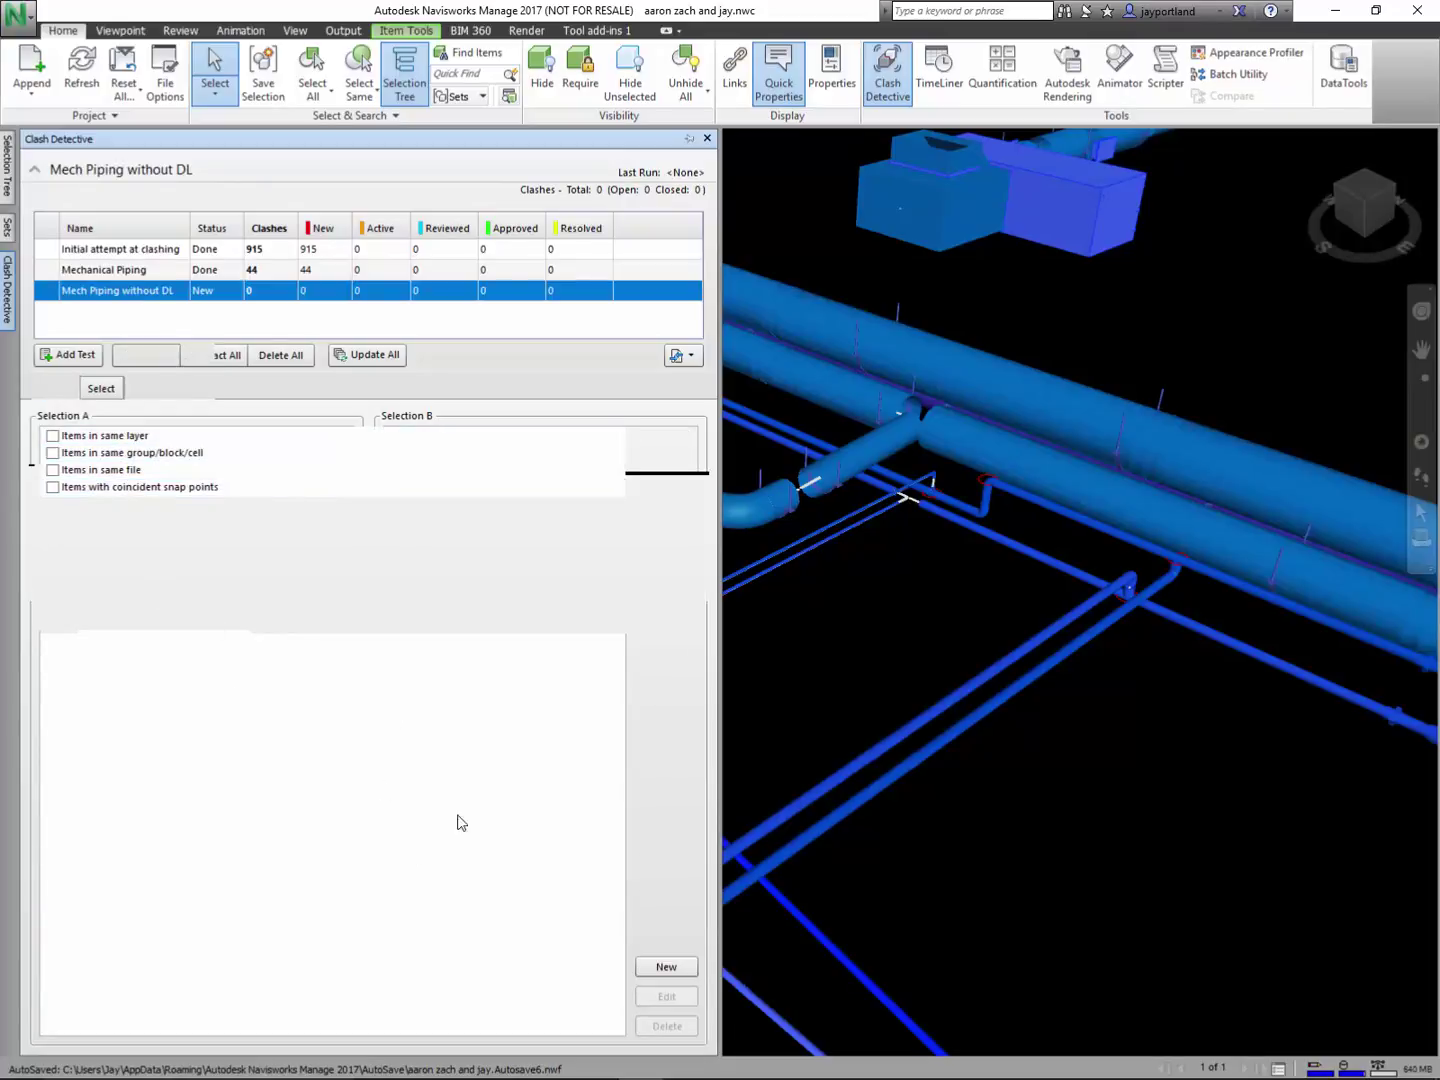
pyautogui.click(666, 967)
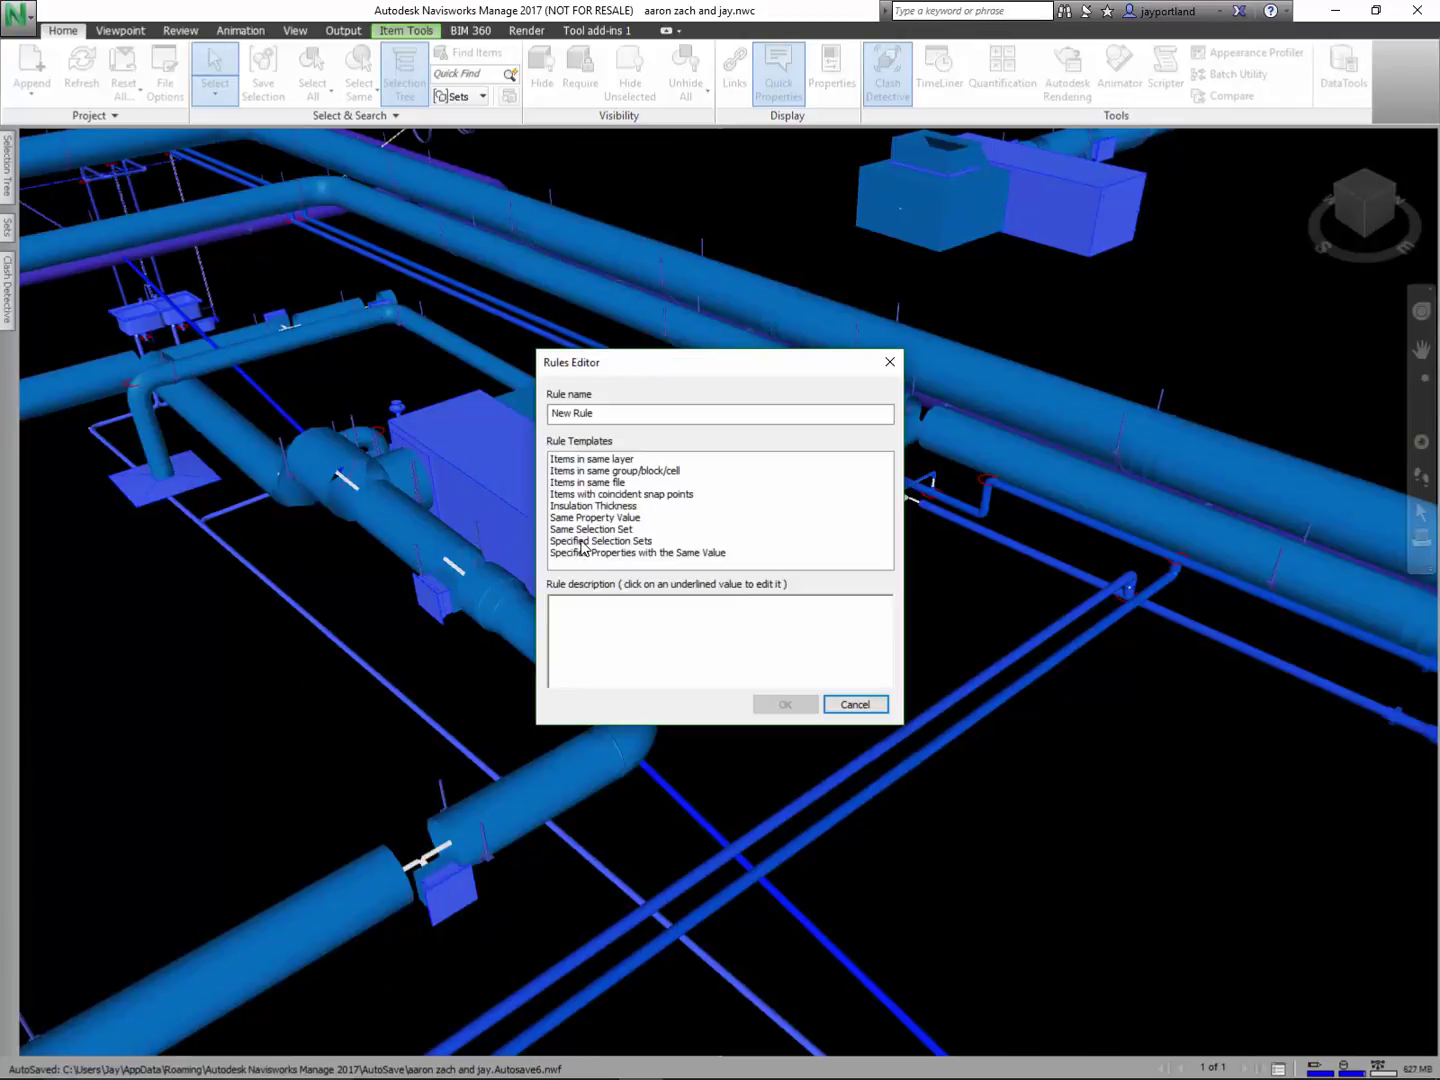
pyautogui.click(581, 541)
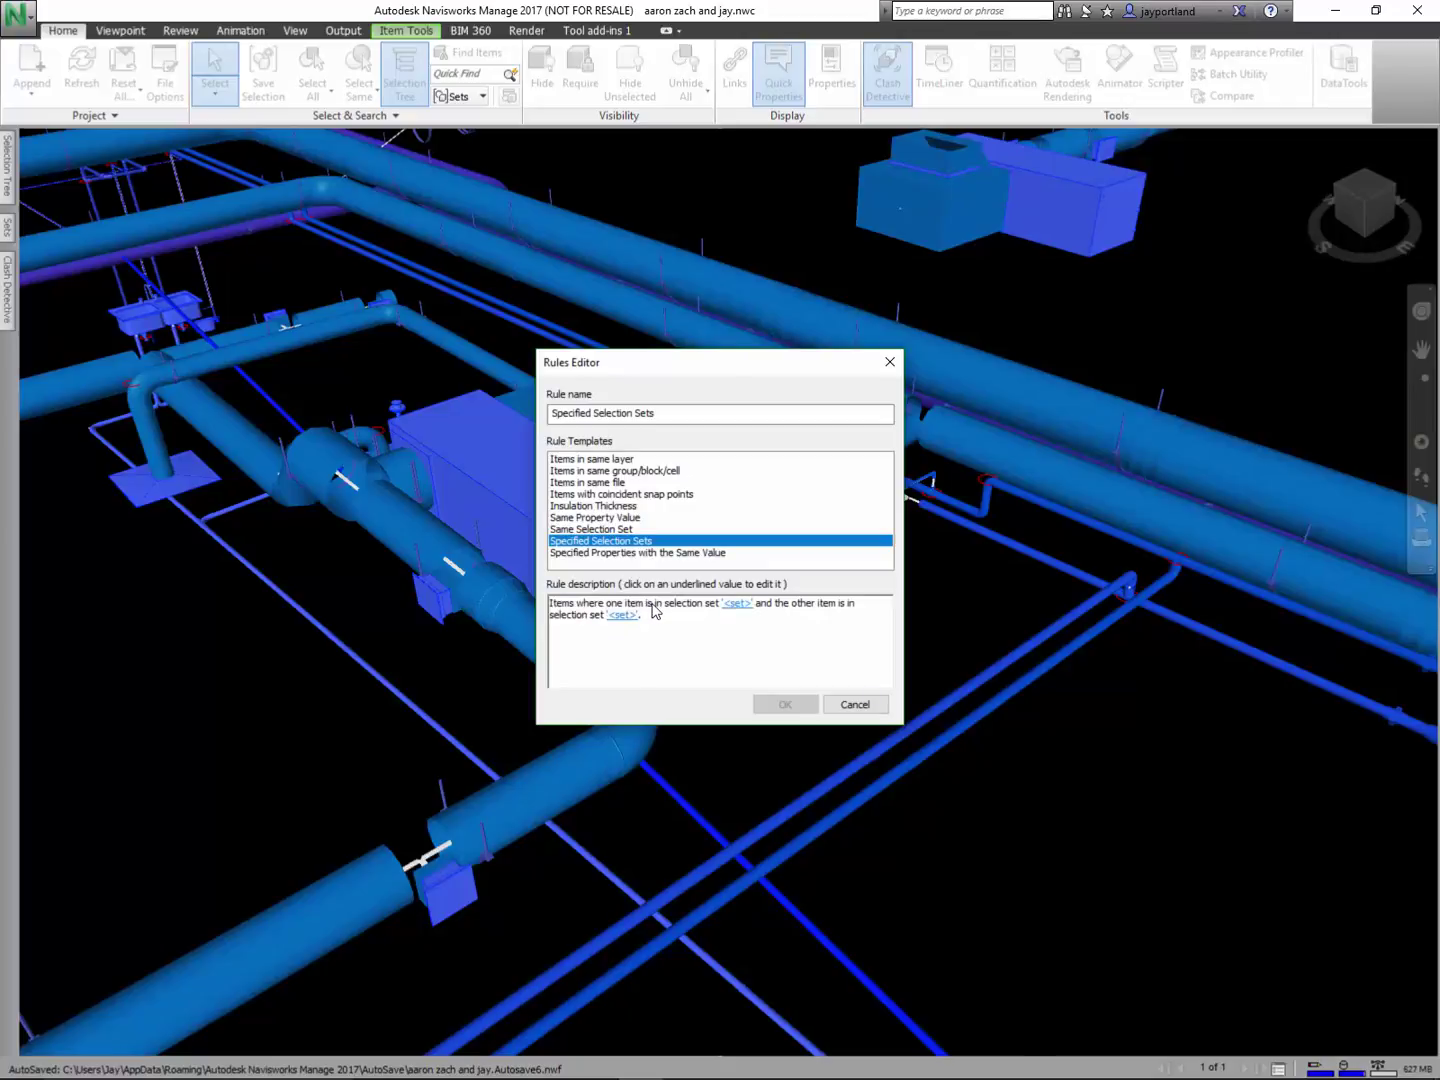
pyautogui.click(737, 604)
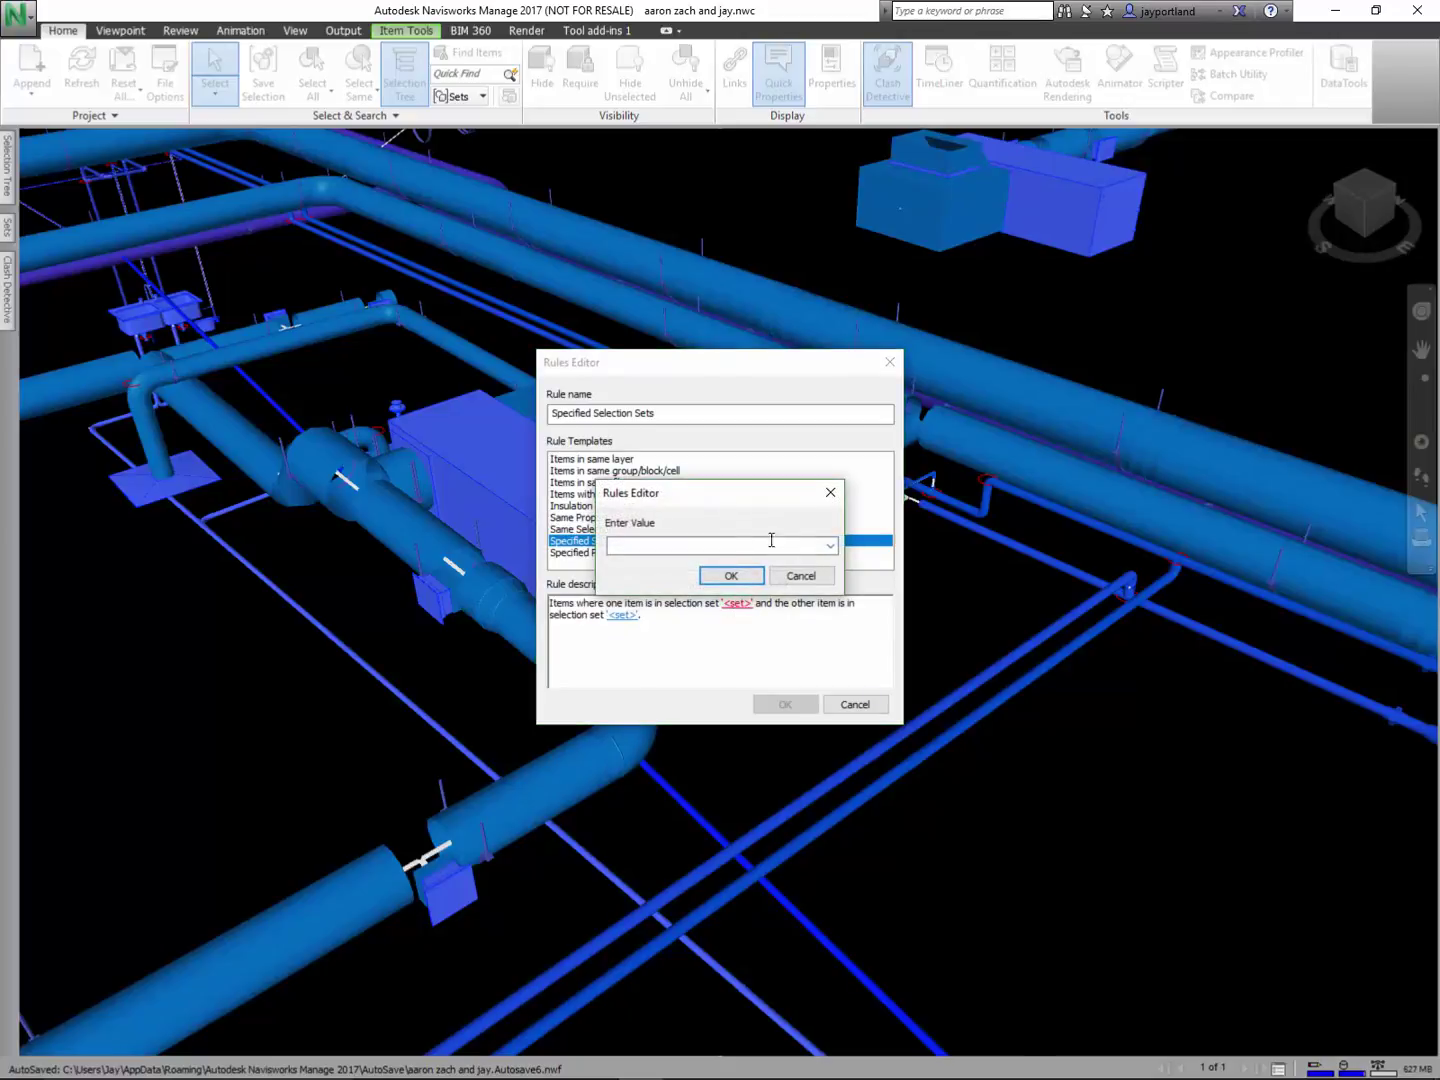
pyautogui.click(830, 545)
pyautogui.click(640, 558)
pyautogui.click(731, 576)
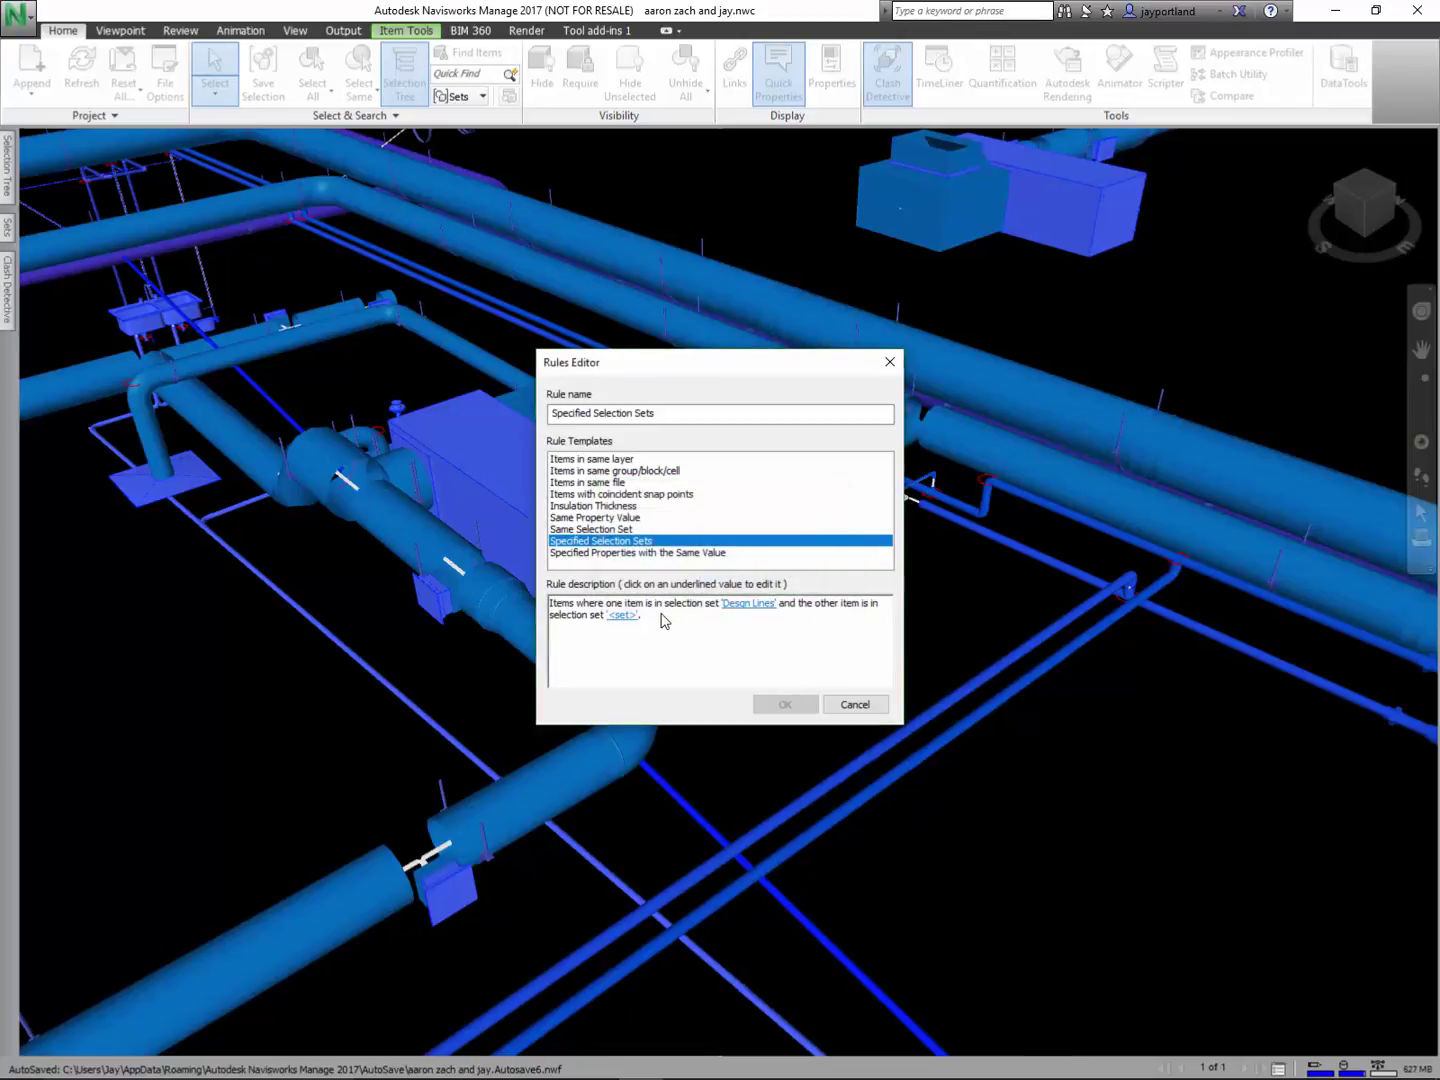
# - Set the rule's second selection set to Fab Objects minus DL, save the rule and enable it for the test
pyautogui.click(625, 616)
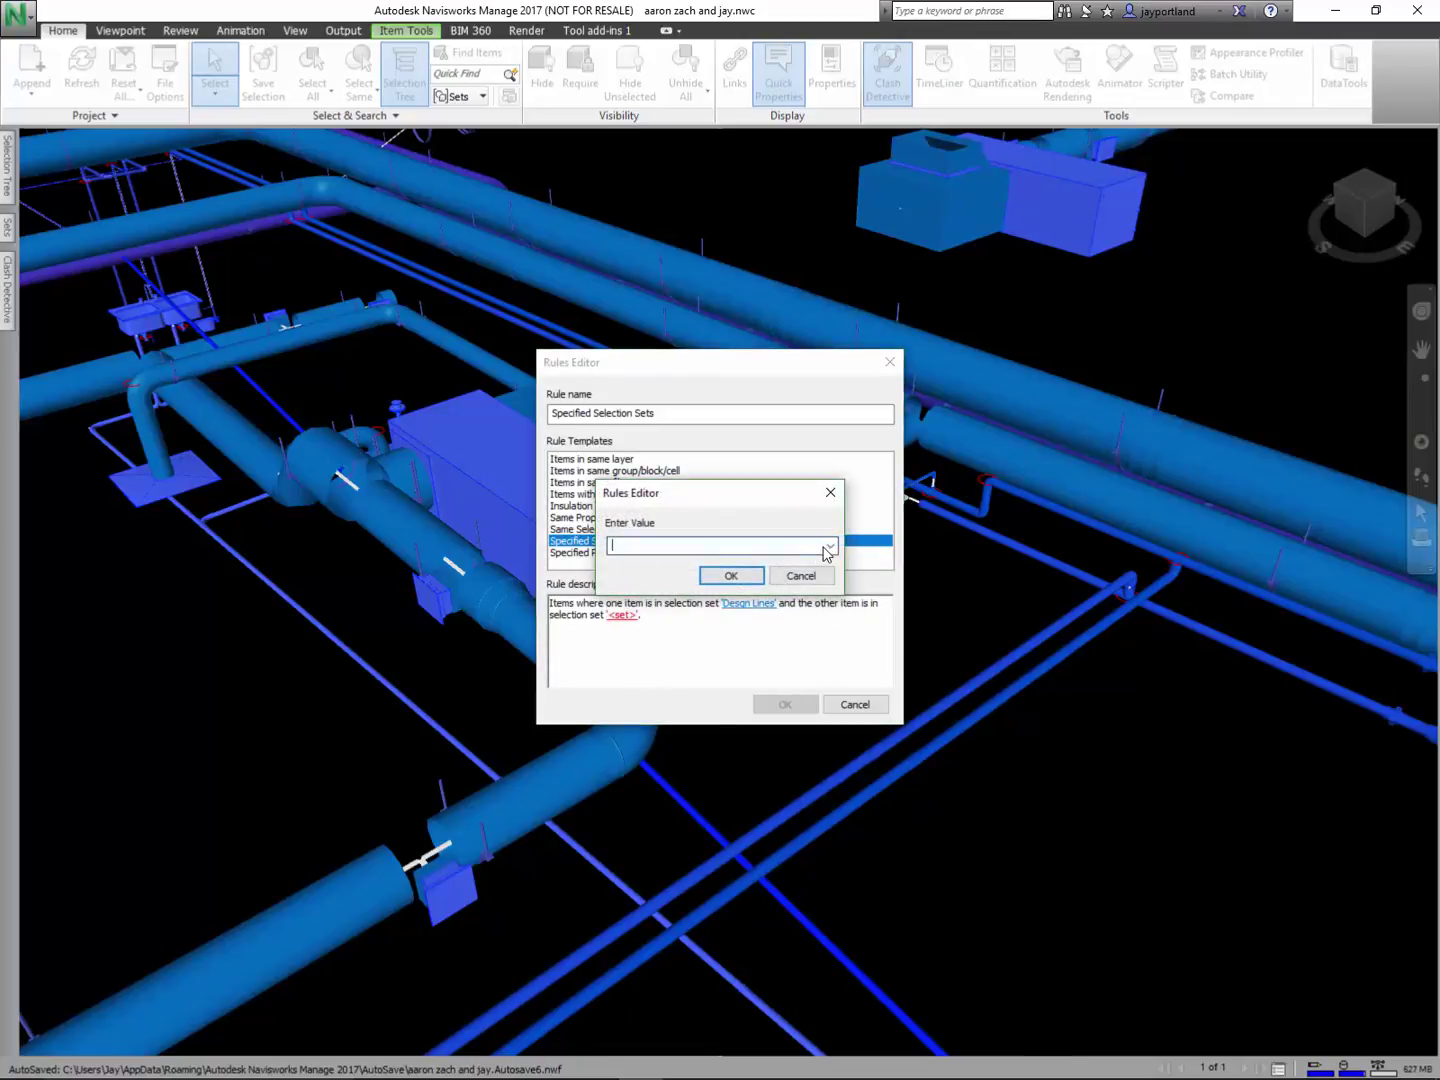
pyautogui.click(830, 546)
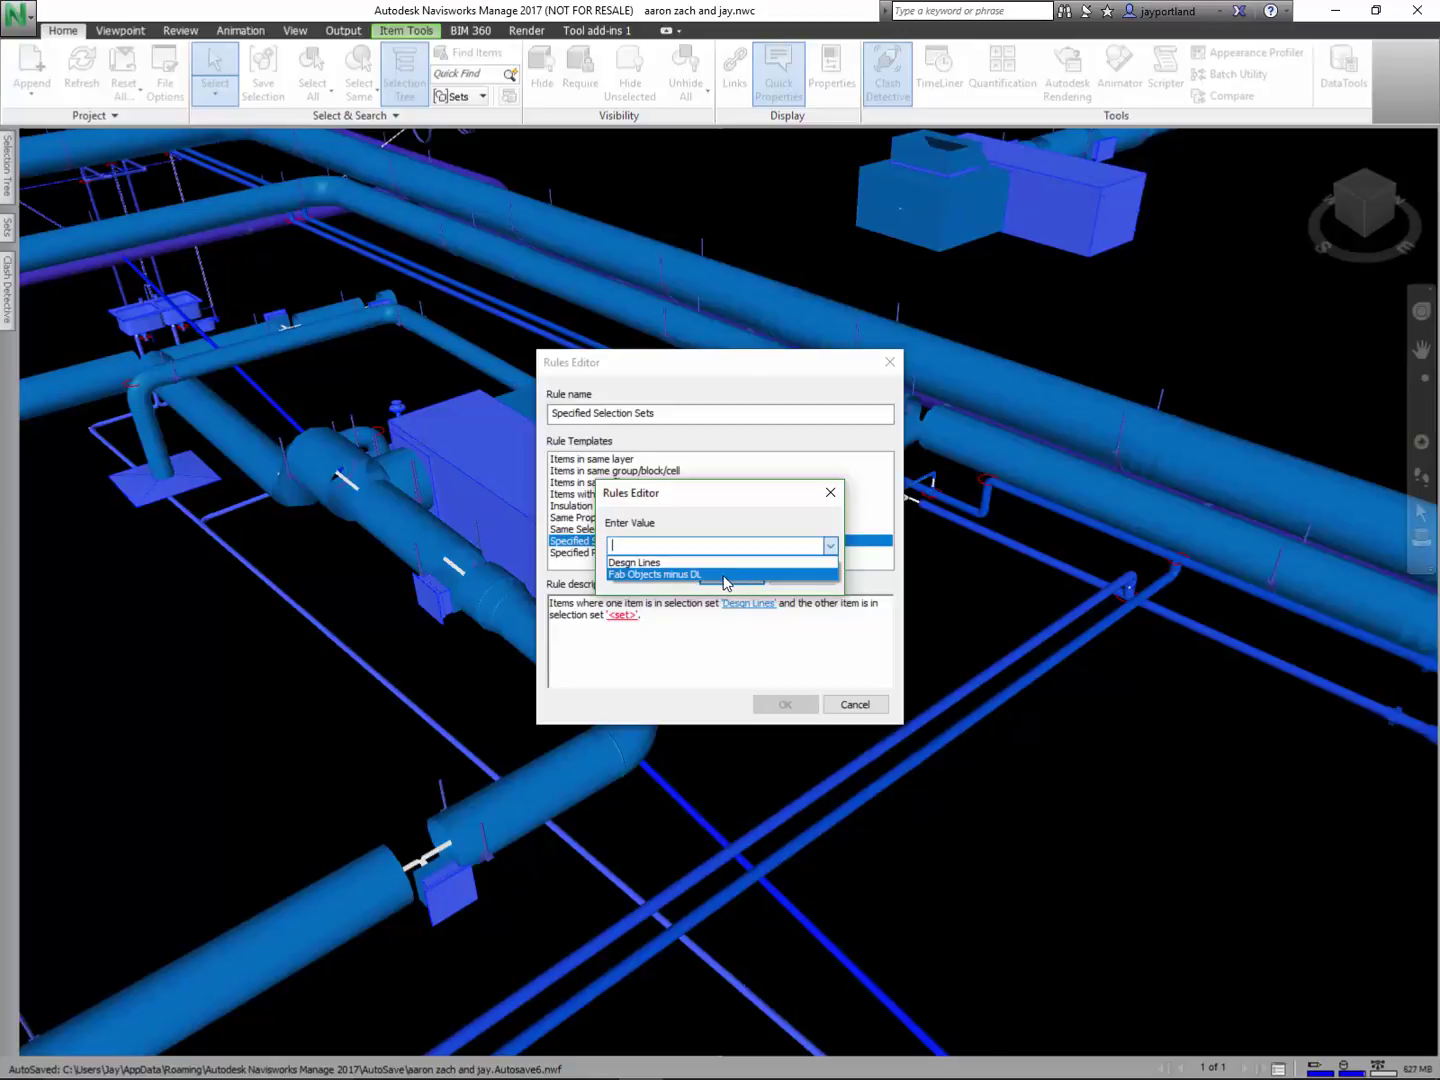
pyautogui.click(724, 575)
pyautogui.click(732, 577)
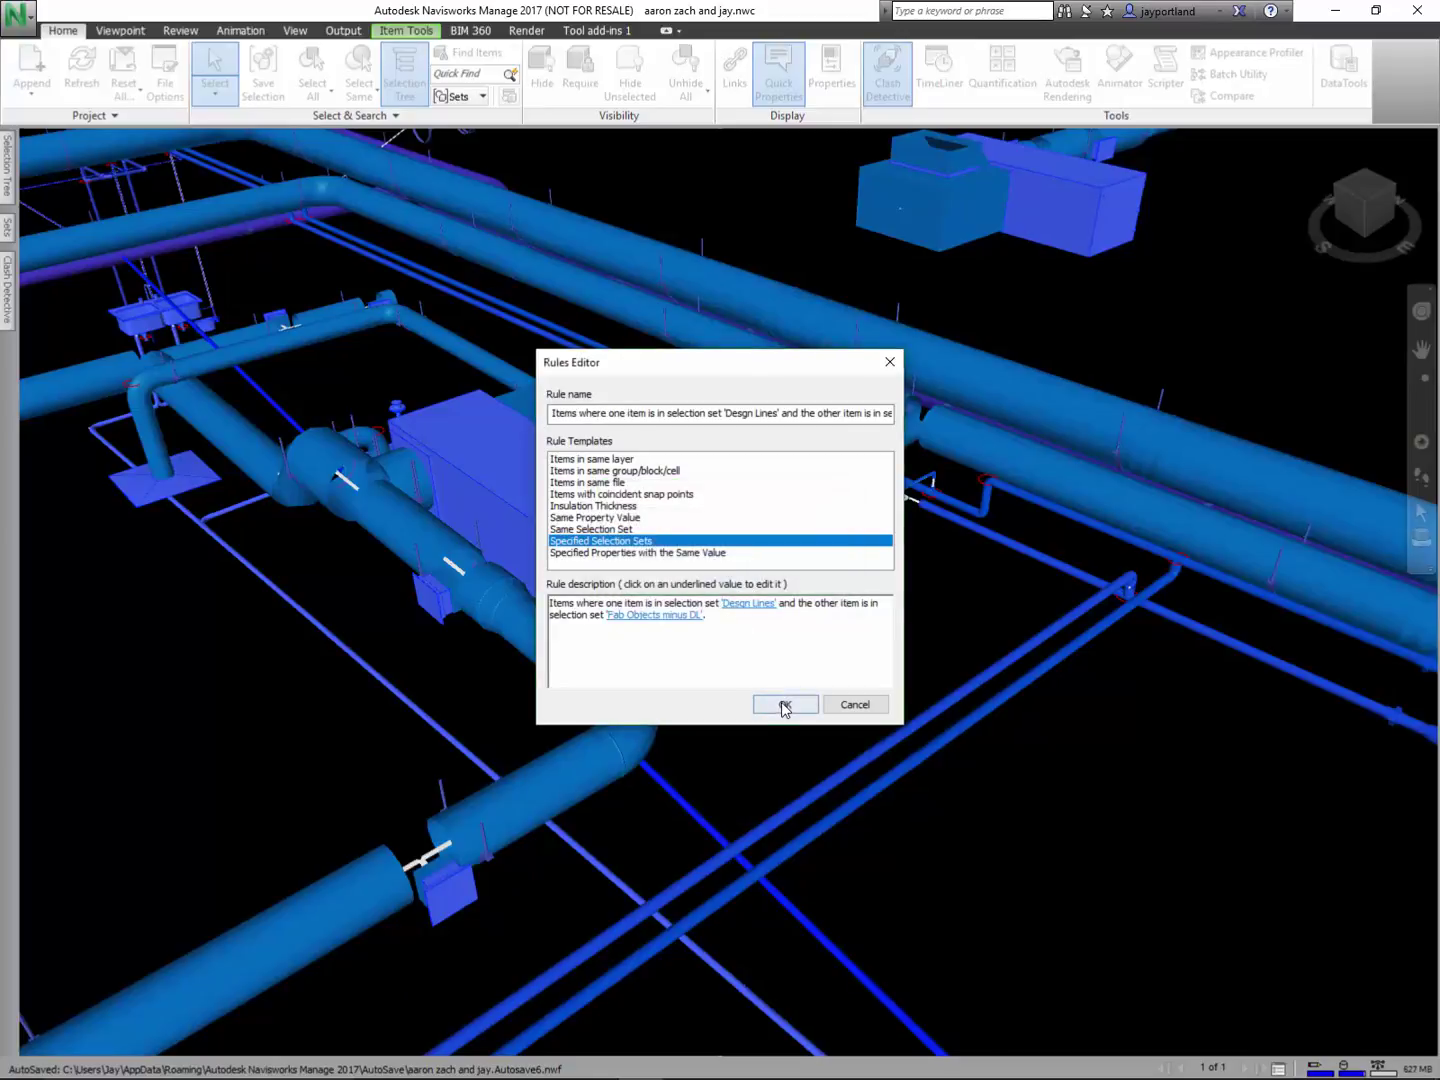
pyautogui.click(784, 706)
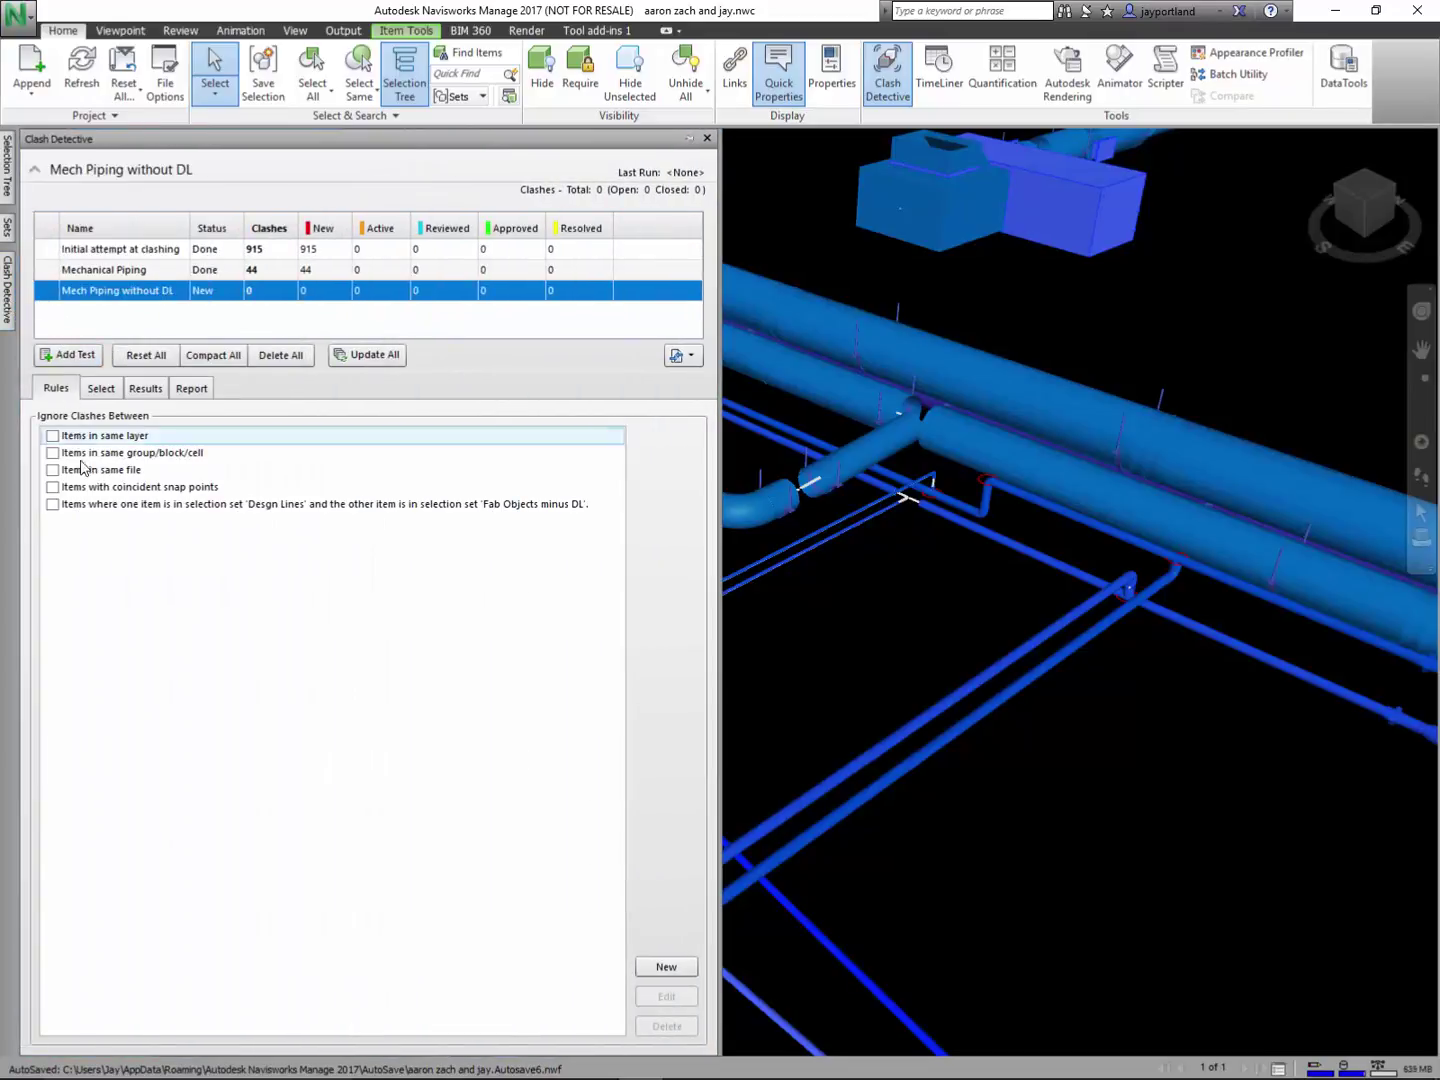
pyautogui.click(51, 504)
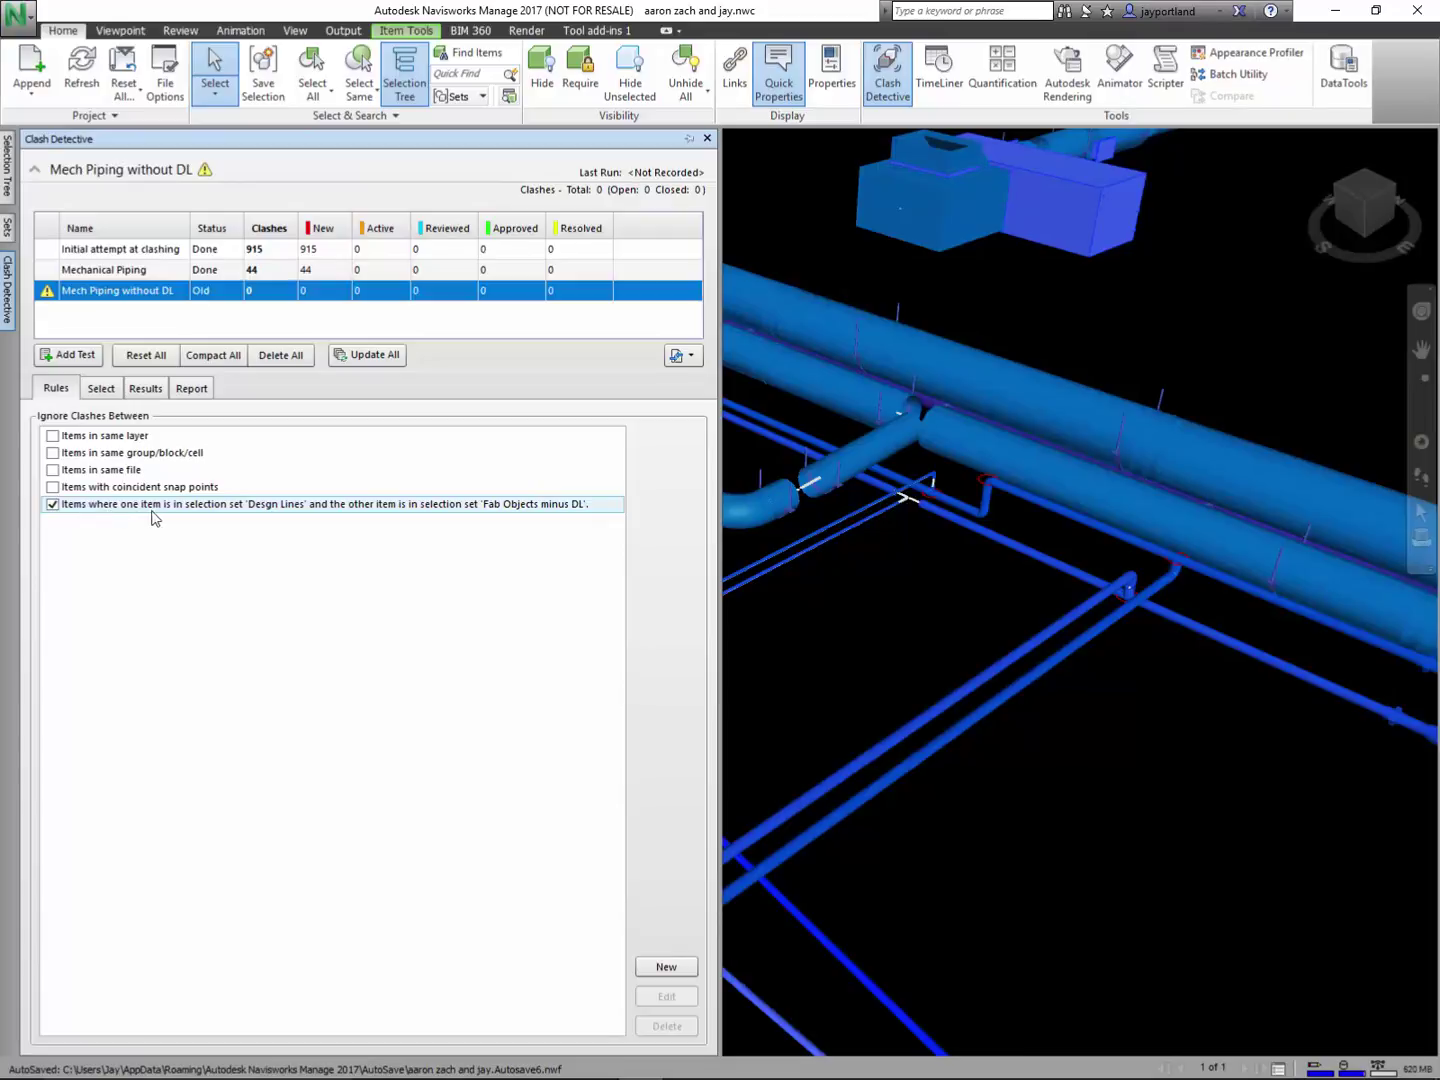
# - Choose the layers MP_PCHR-DSGN_Design through MP_PCHS-WELD_3D as the test's Selection A
pyautogui.click(99, 390)
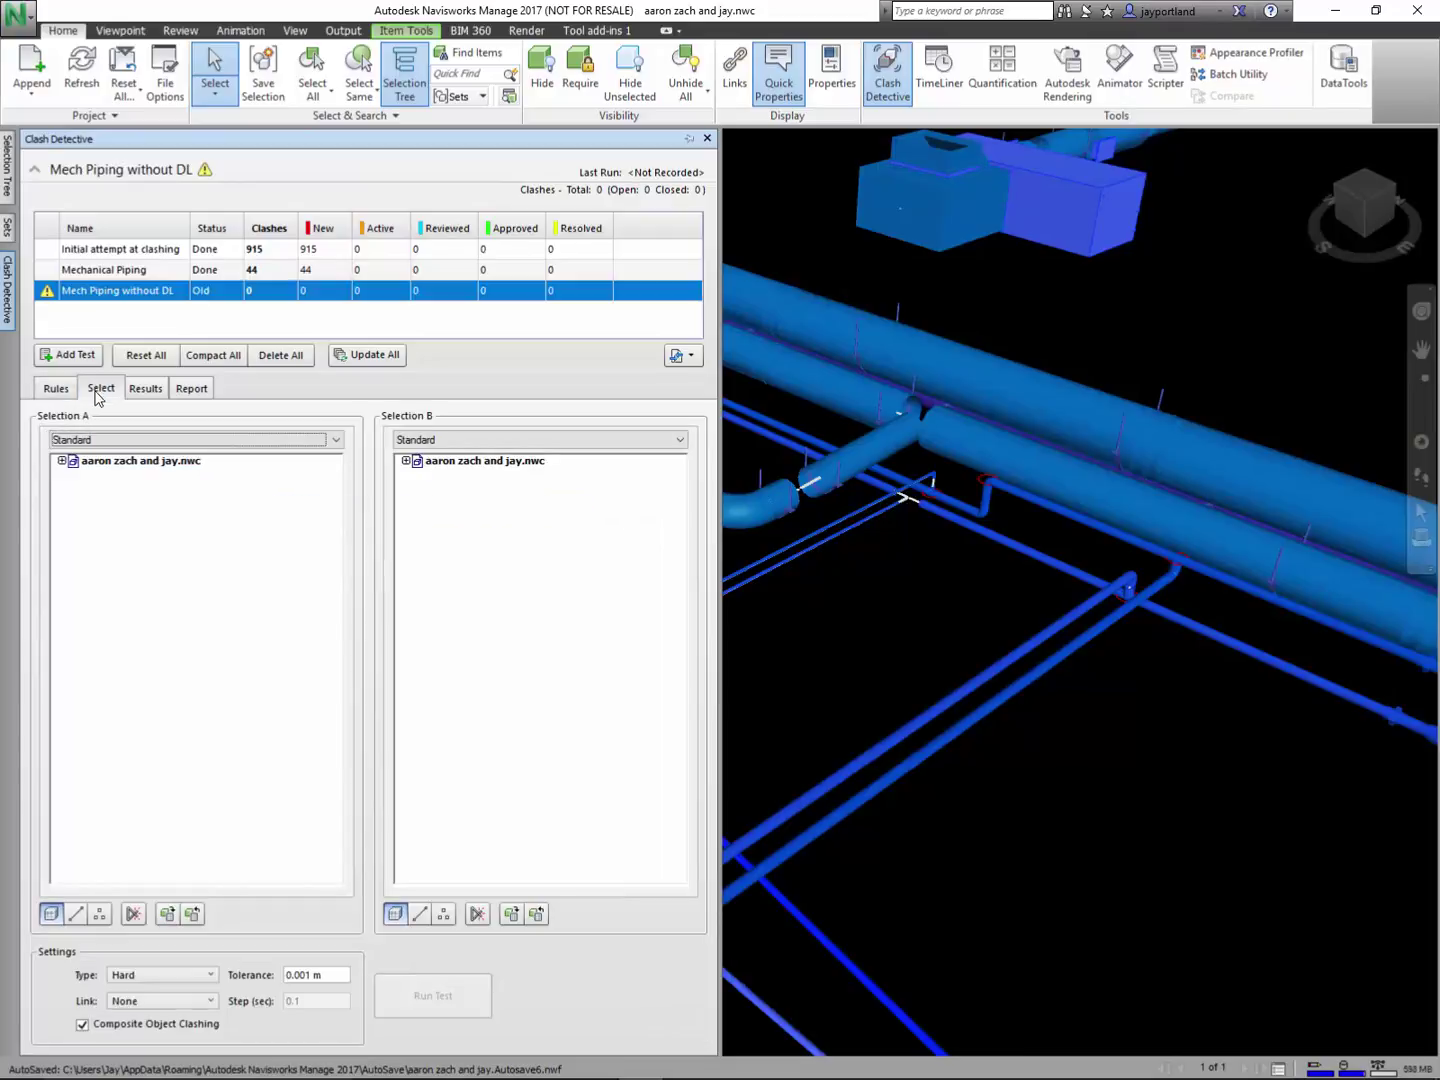
pyautogui.click(61, 462)
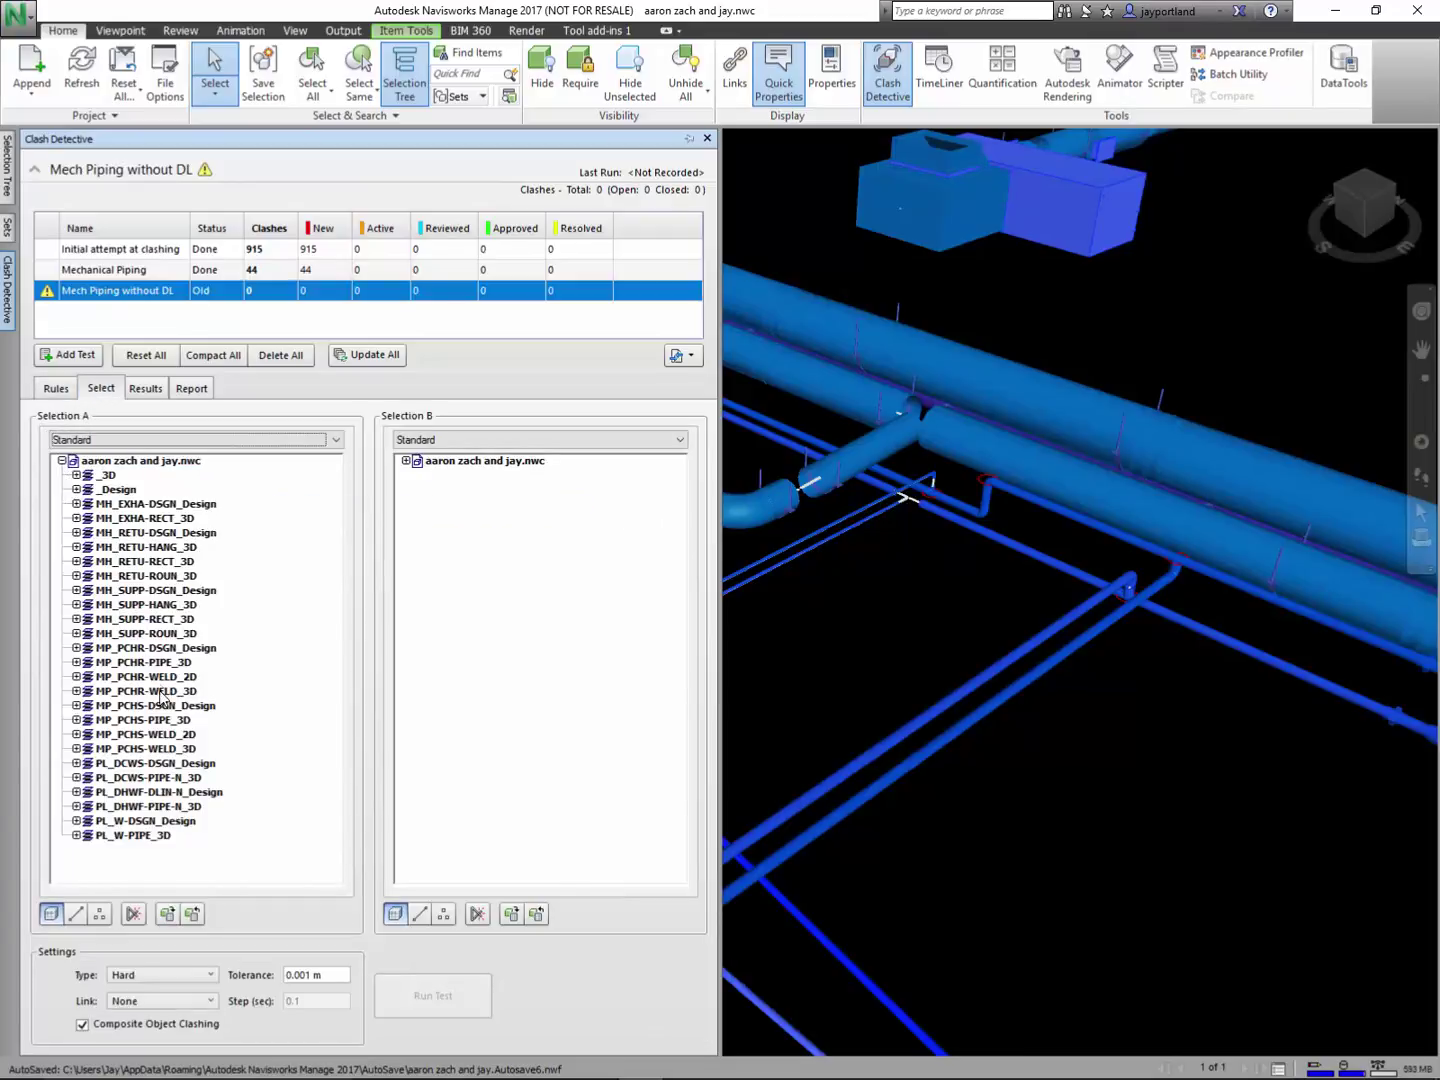
pyautogui.click(143, 649)
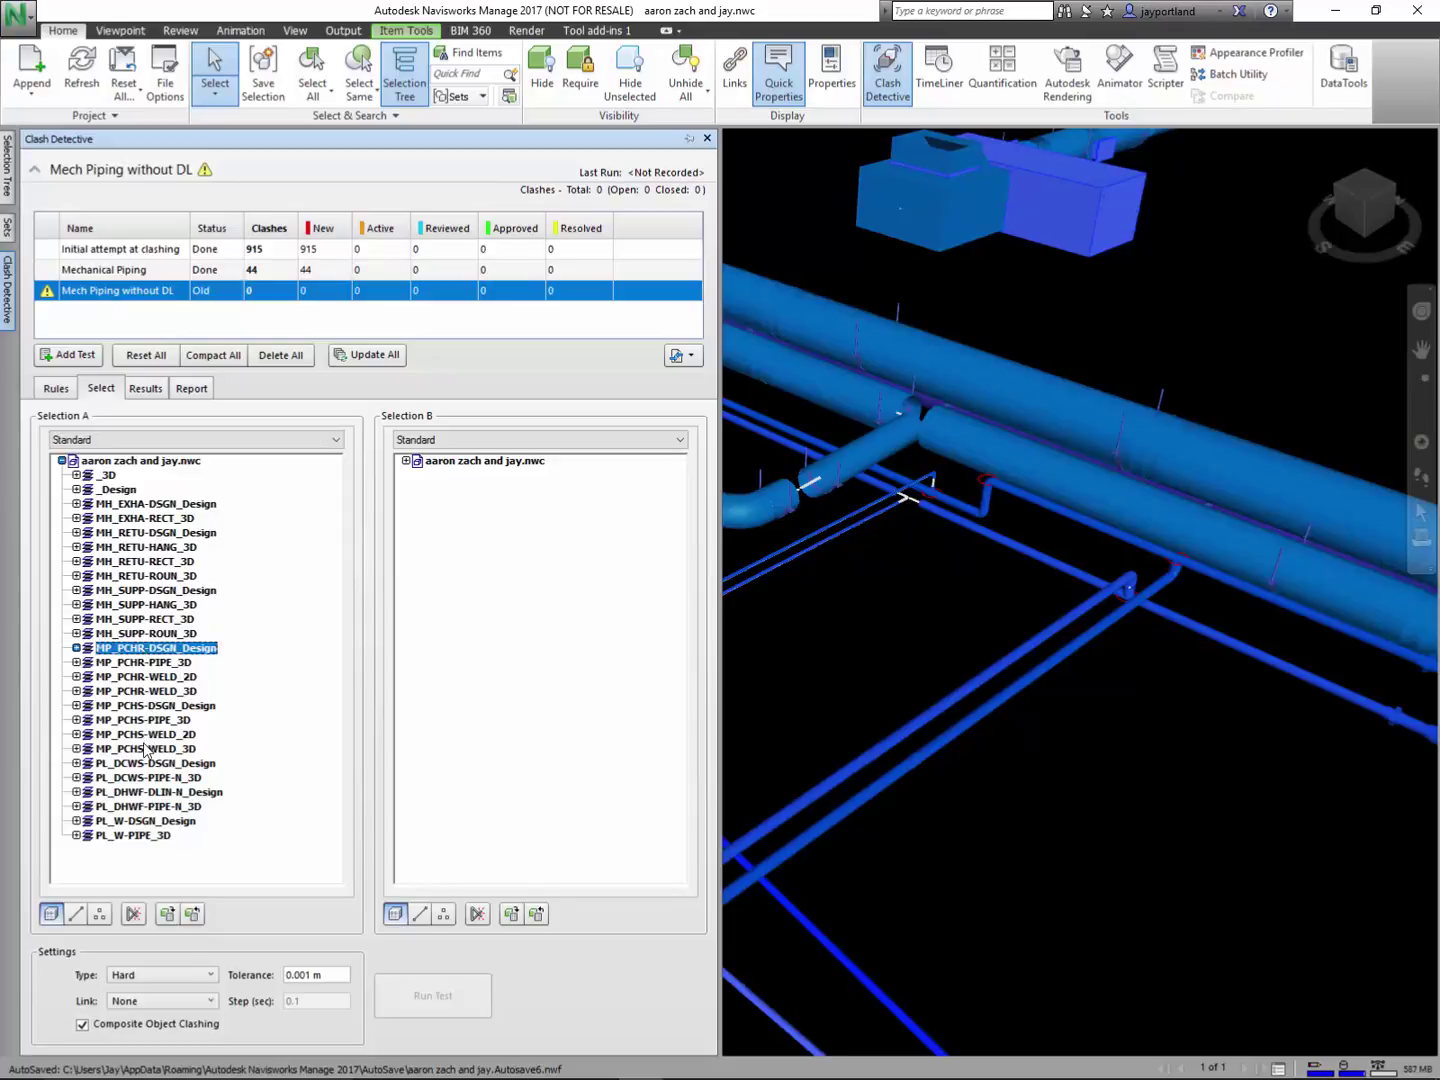
pyautogui.keyDown('shift'); pyautogui.click(148, 749); pyautogui.keyUp('shift')
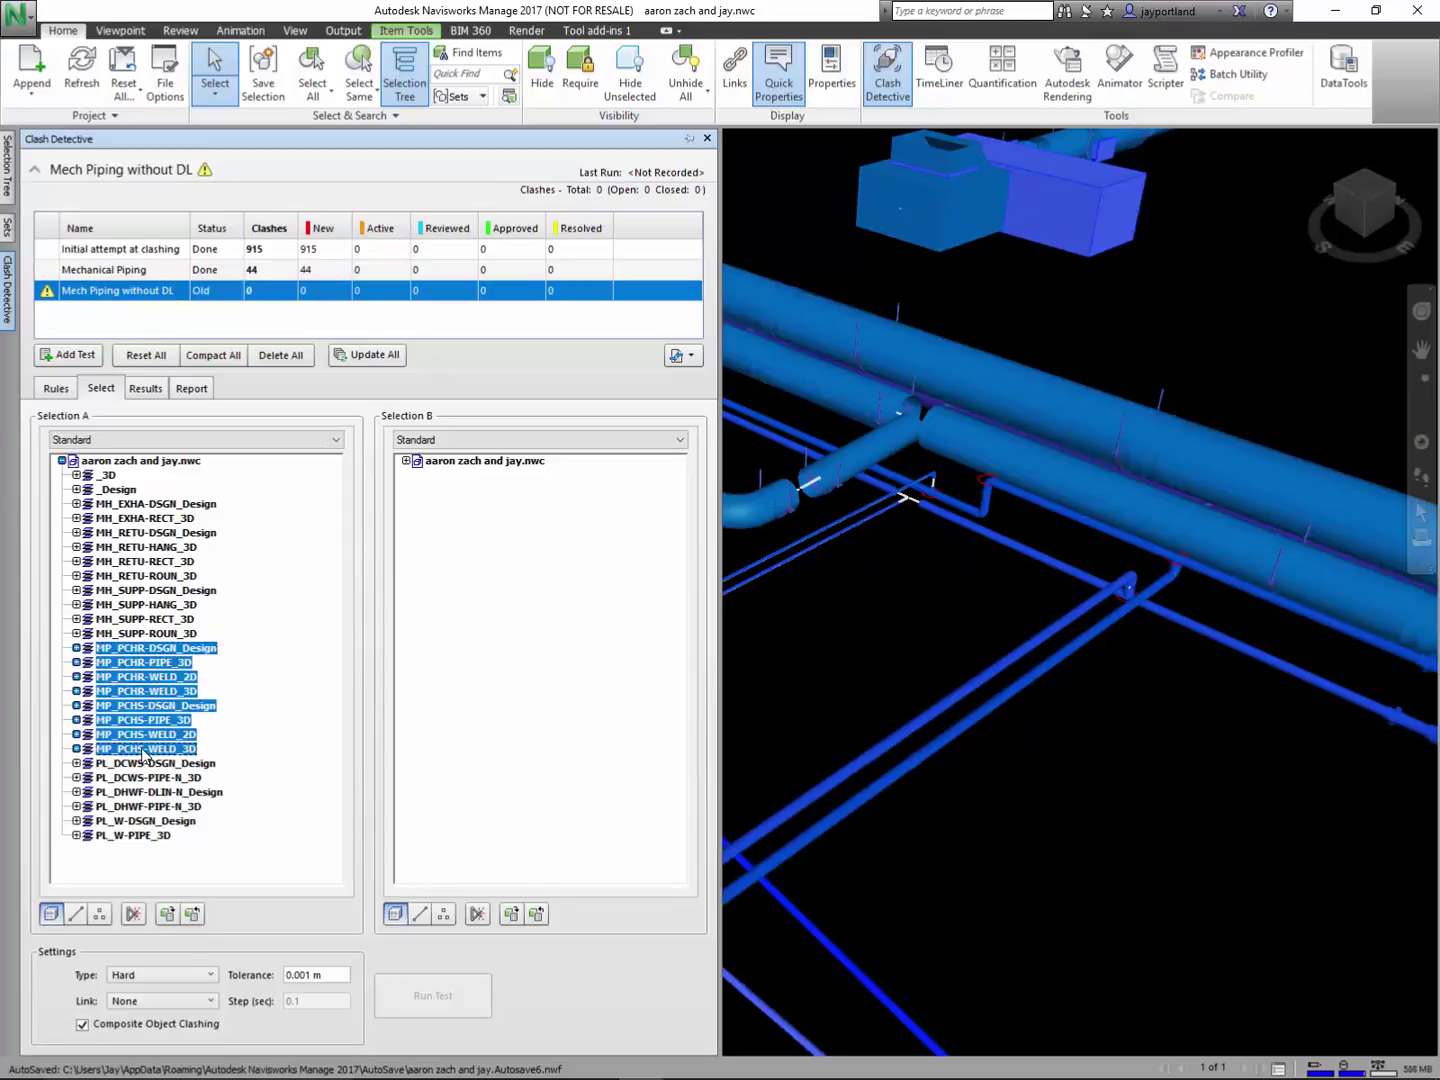
# - Choose layers MP_PCHR-DSGN_Design through MP_PCHS-WELD_3D as Selection B and run the clash test
pyautogui.click(406, 461)
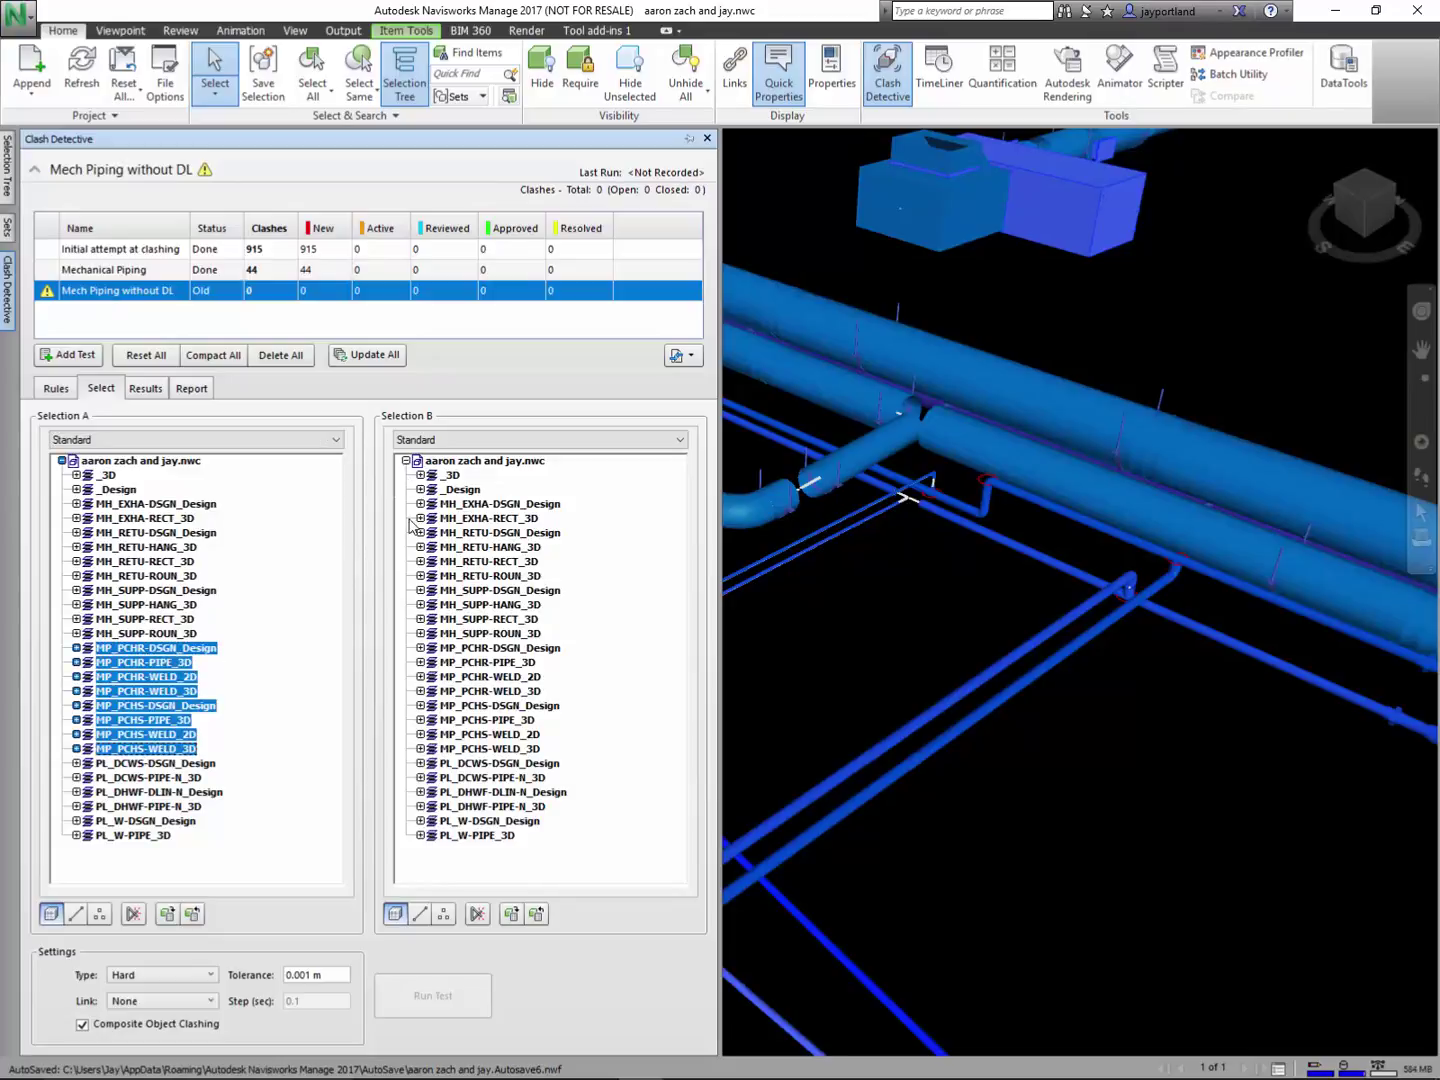
pyautogui.click(488, 650)
pyautogui.keyDown('shift'); pyautogui.click(484, 749); pyautogui.keyUp('shift')
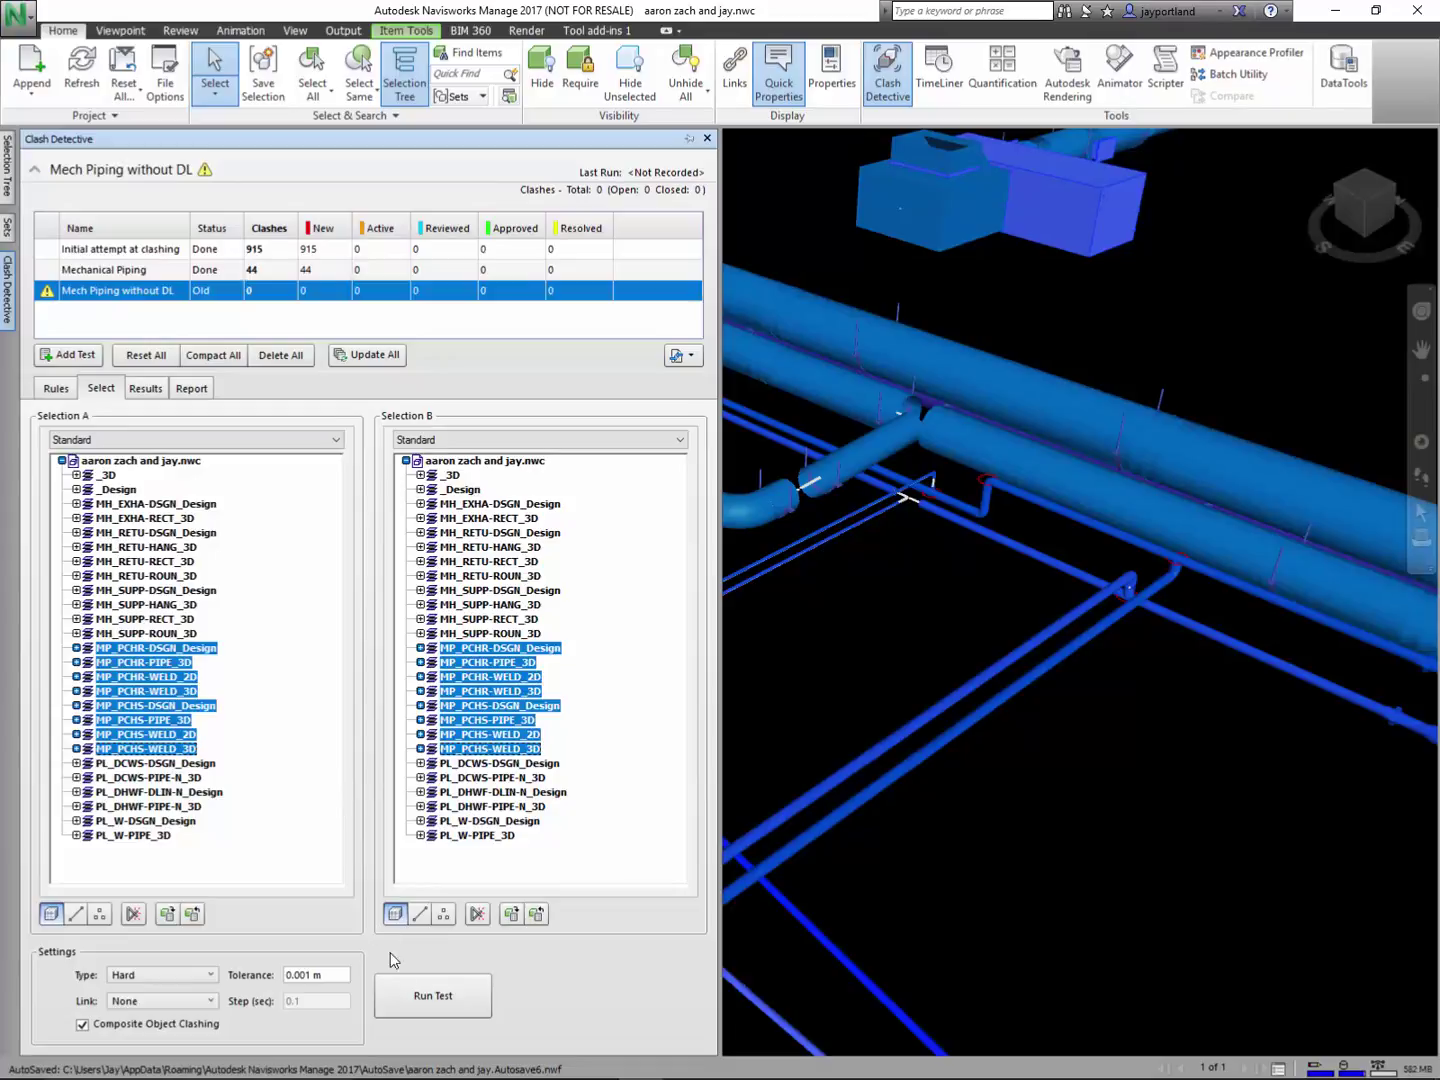
pyautogui.click(415, 993)
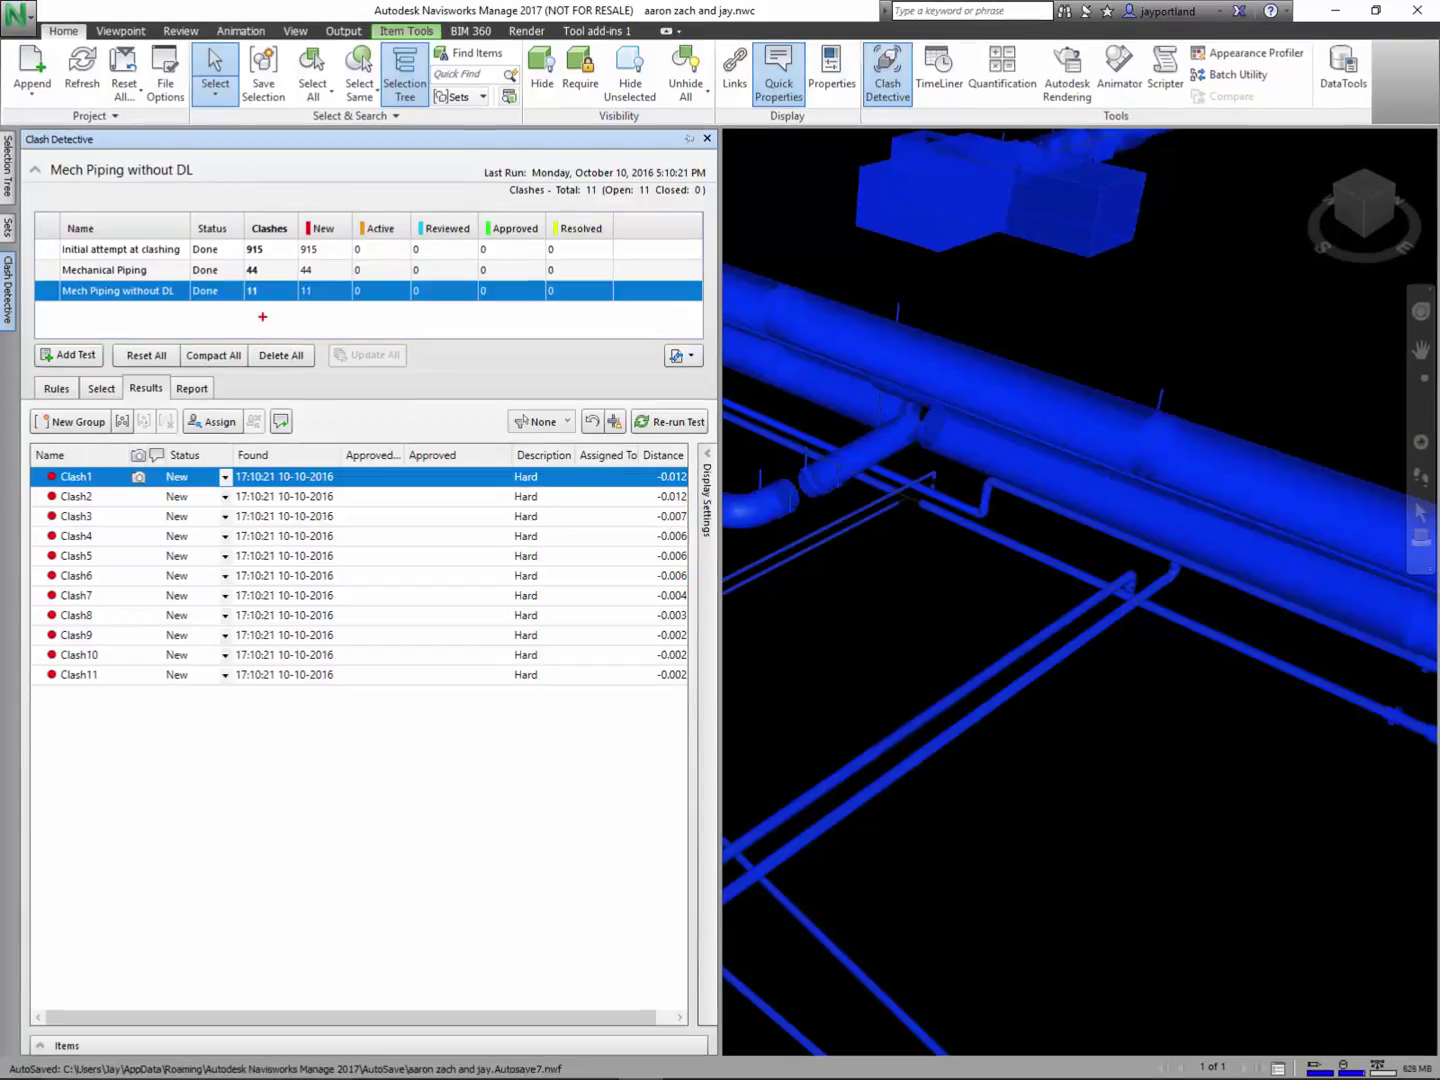
# - Leave the clash results and display the list of saved search sets
pyautogui.moveTo(247, 310); pyautogui.dragTo(265, 280)
pyautogui.press('Escape')
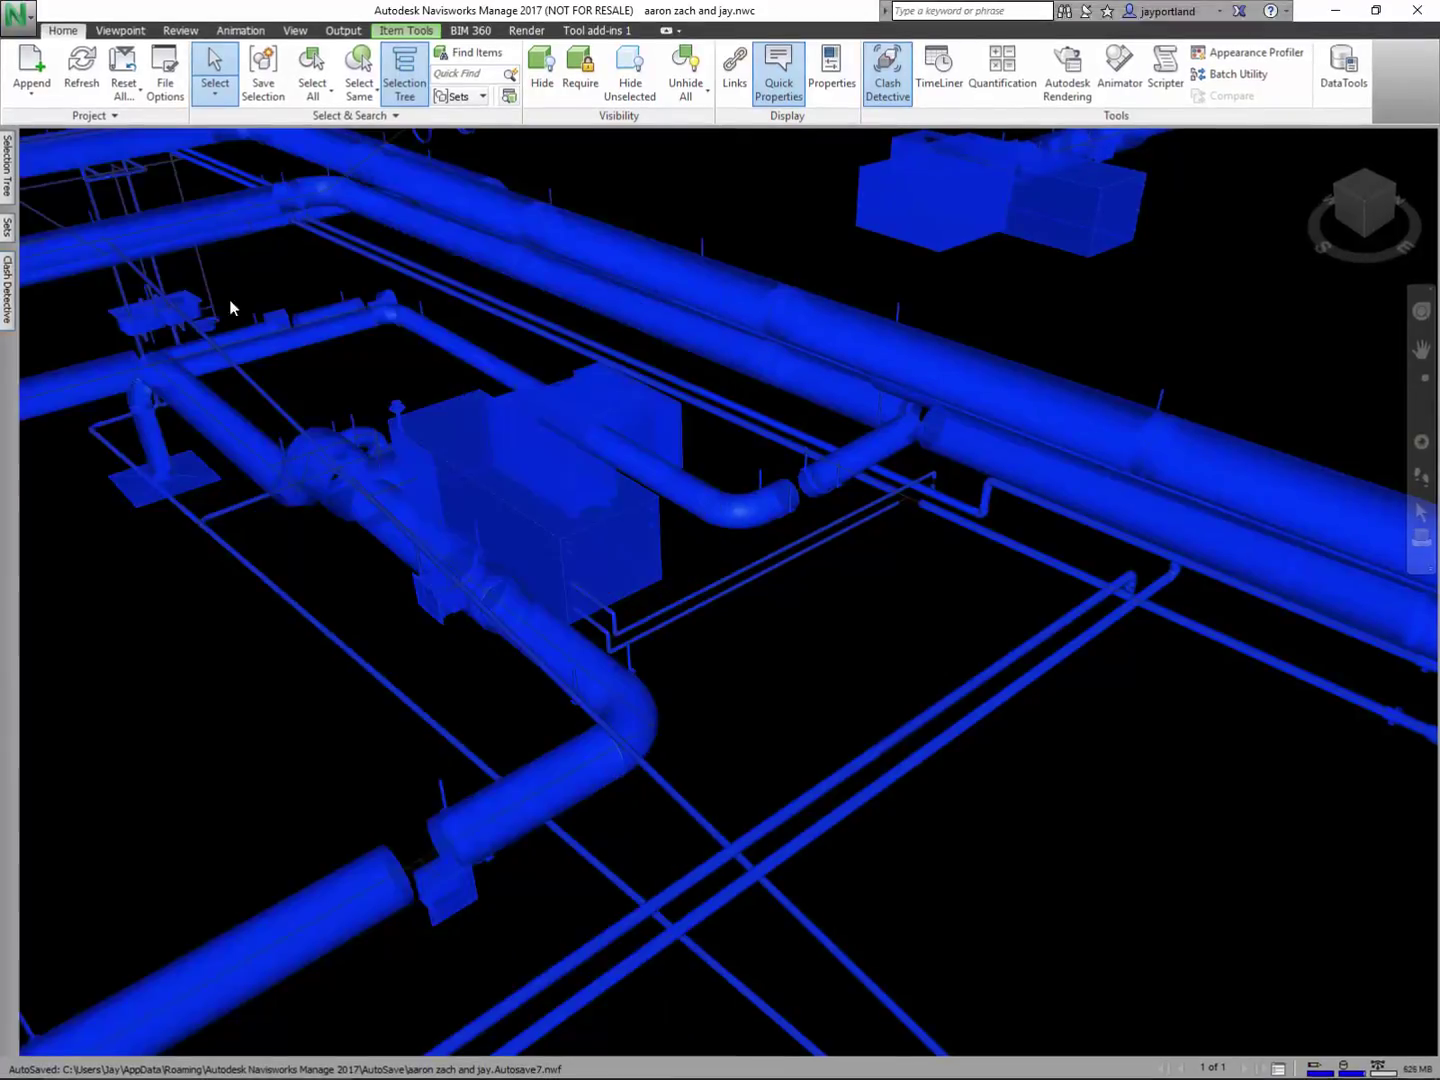
pyautogui.click(8, 234)
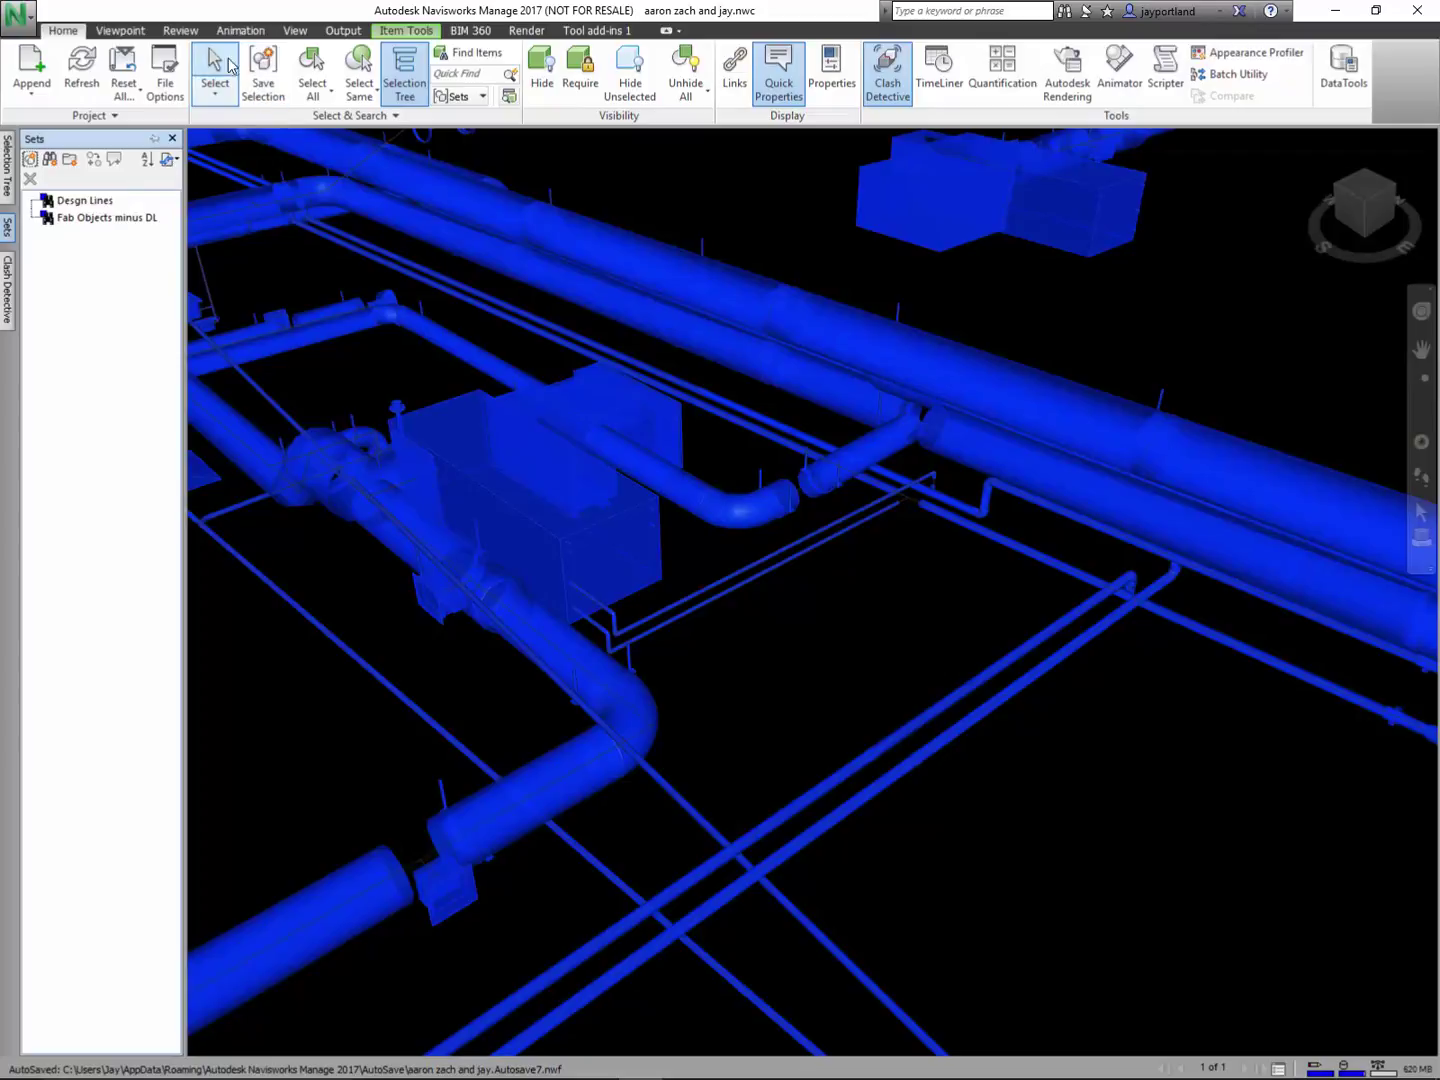
# - Clear the model selection and keep the Clash Detective window permanently open beside the model
pyautogui.click(765, 679)
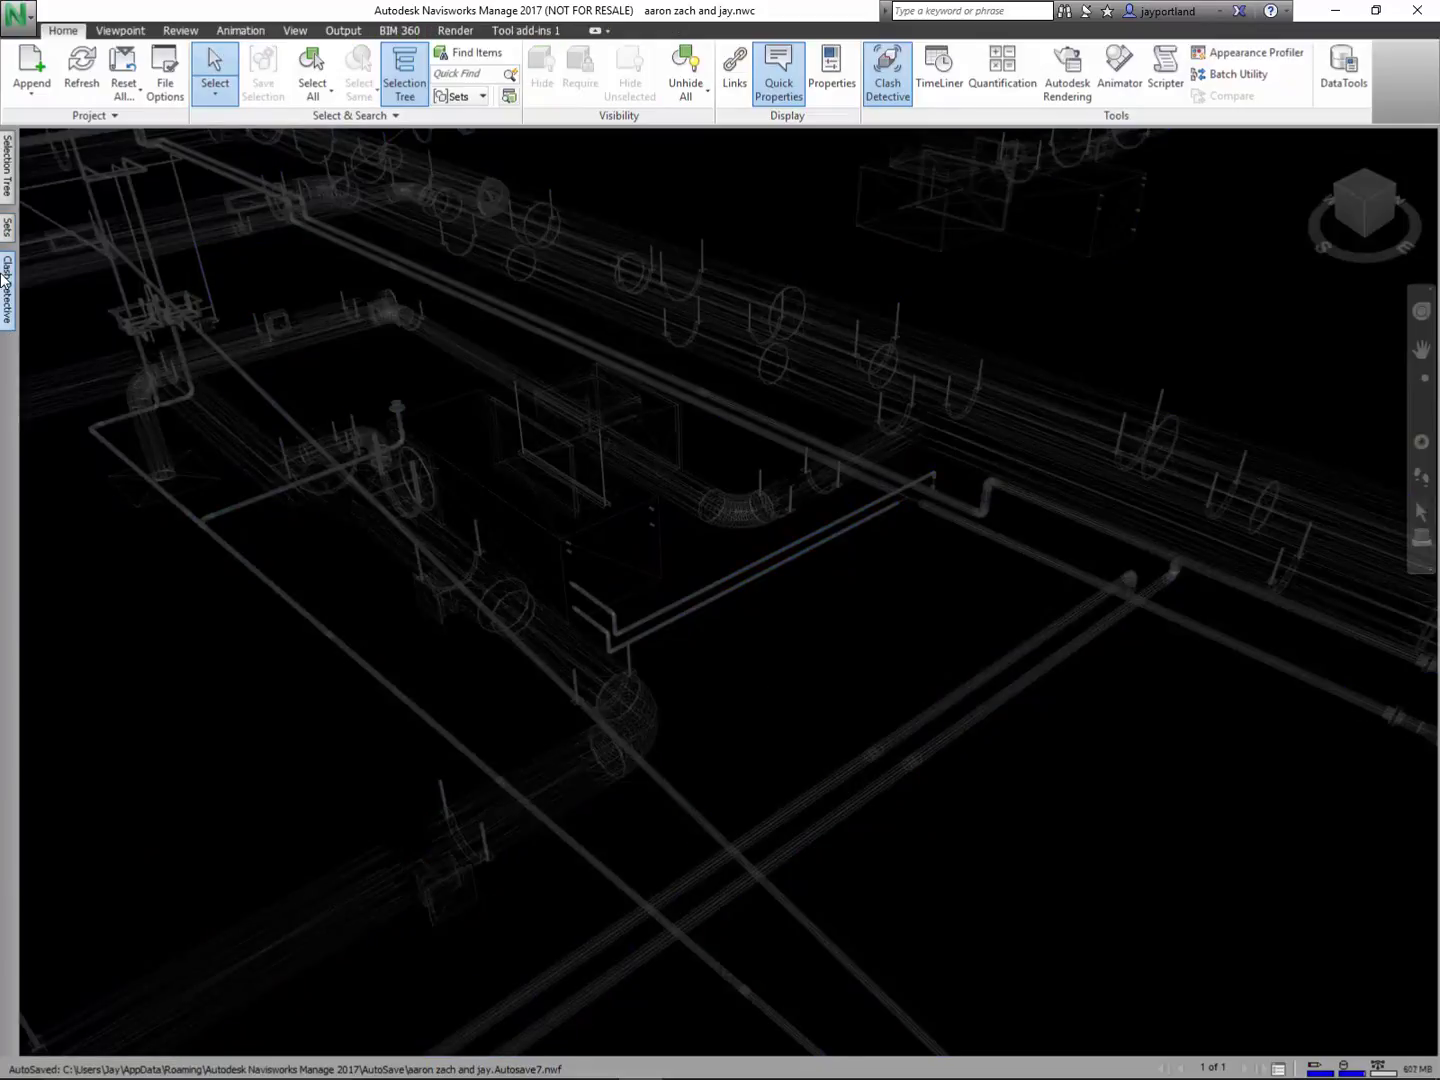
pyautogui.moveTo(8, 285)
pyautogui.click(688, 138)
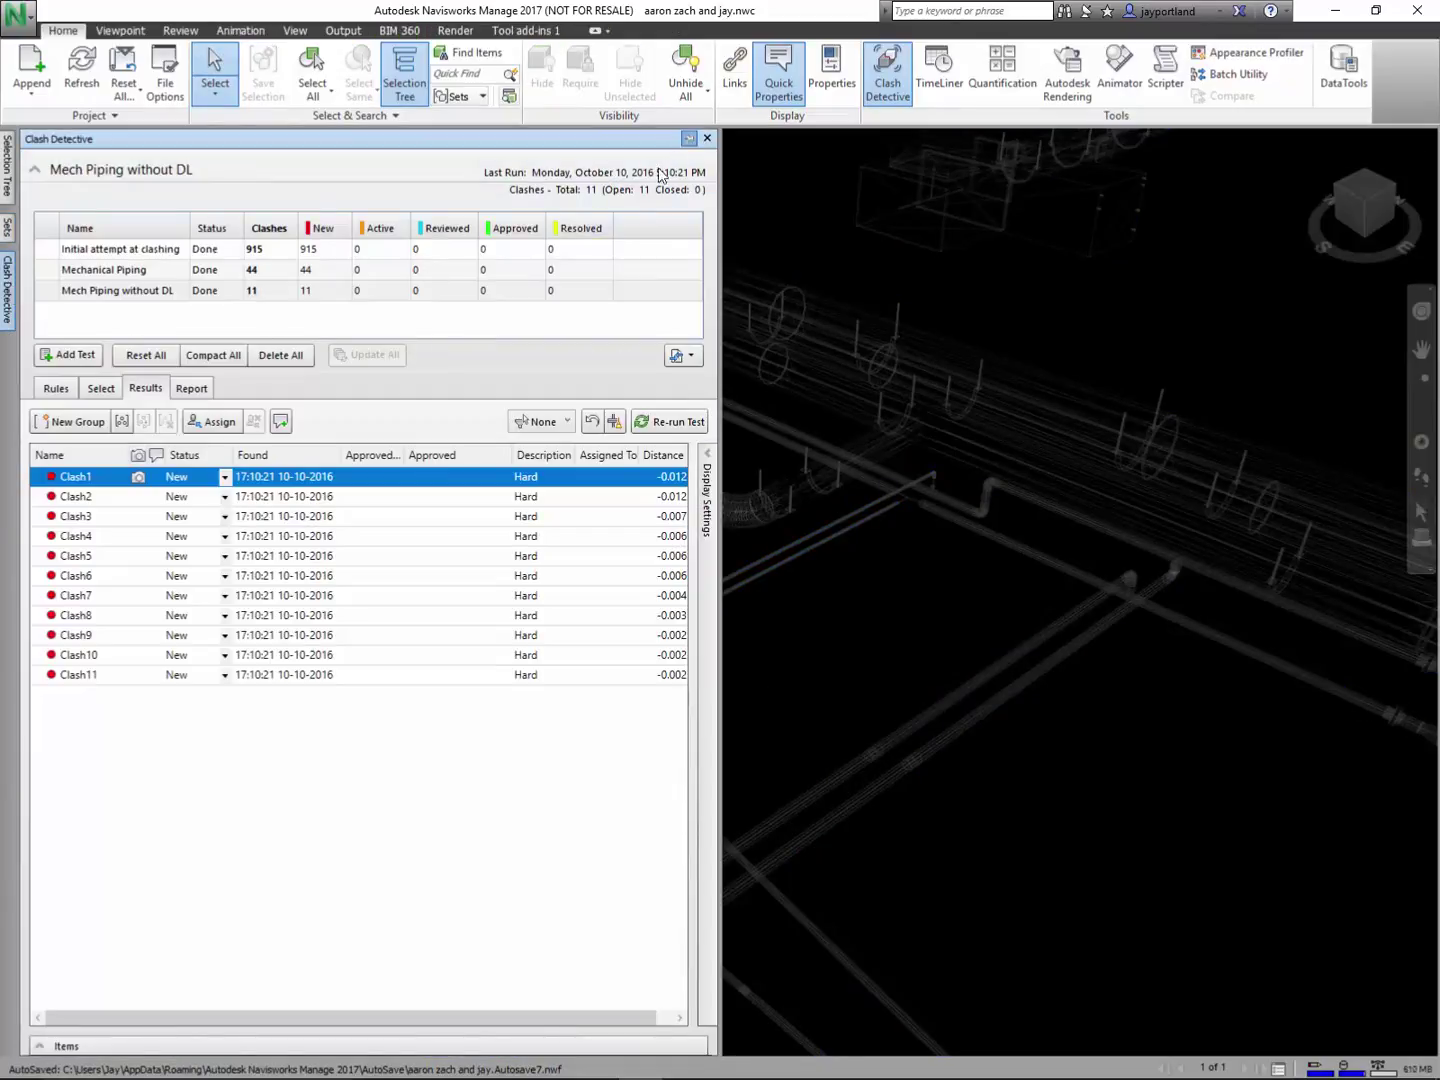
# - Examine Clash1 through Clash5 of the Mech Piping without DL test one by one in the model
pyautogui.click(78, 493)
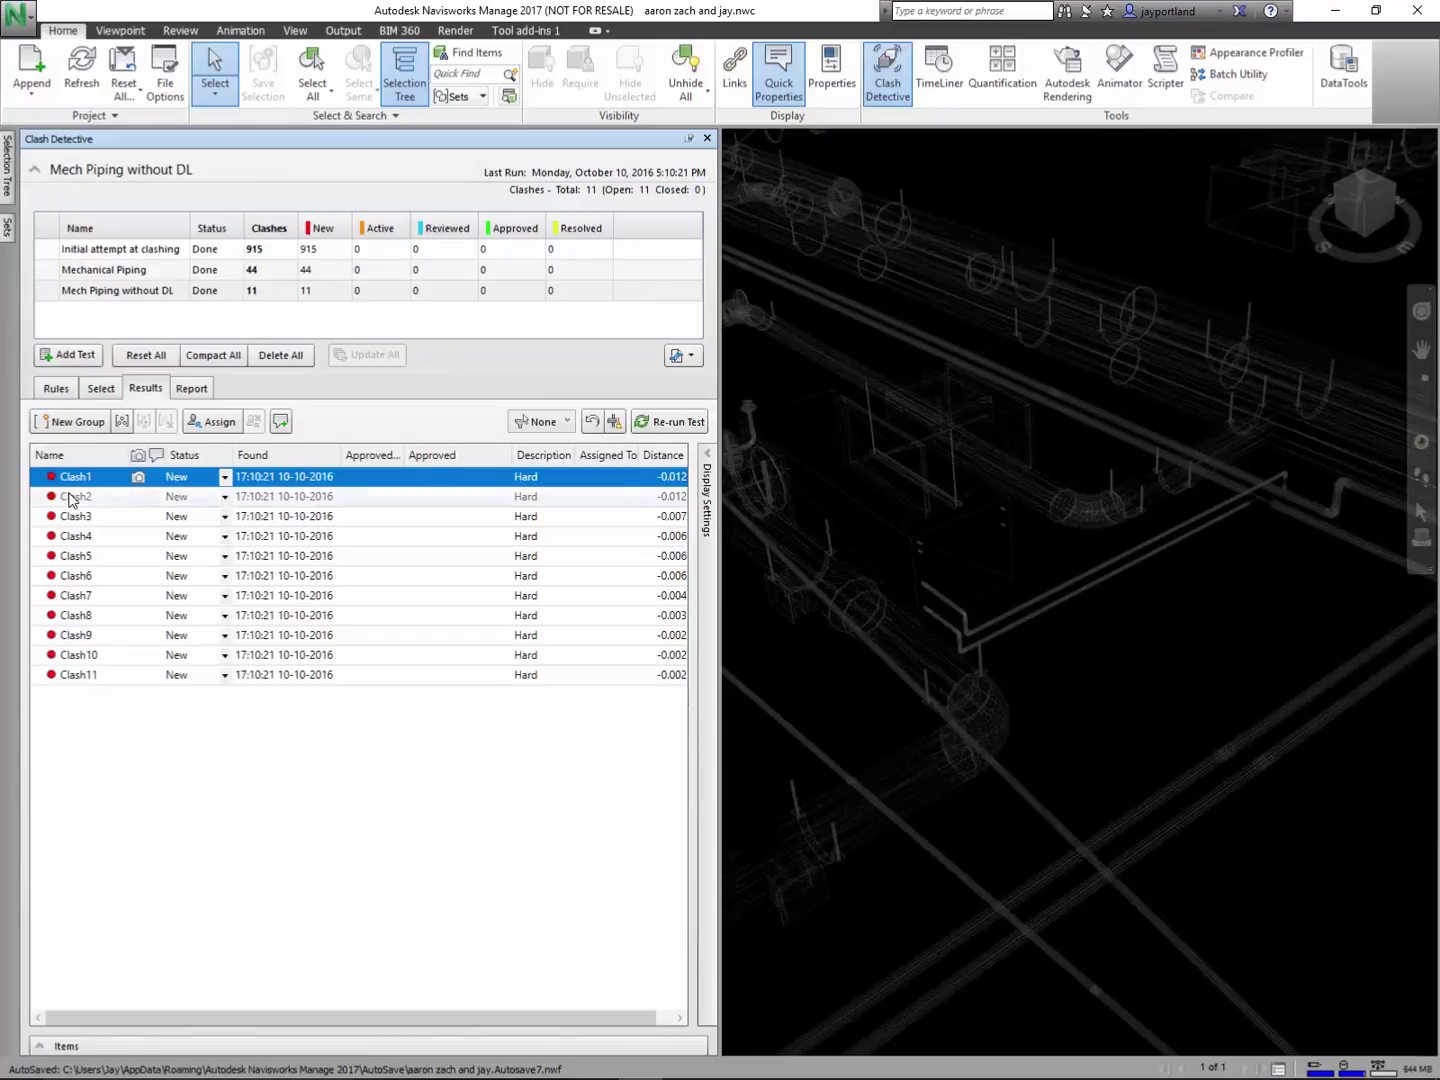
pyautogui.click(78, 480)
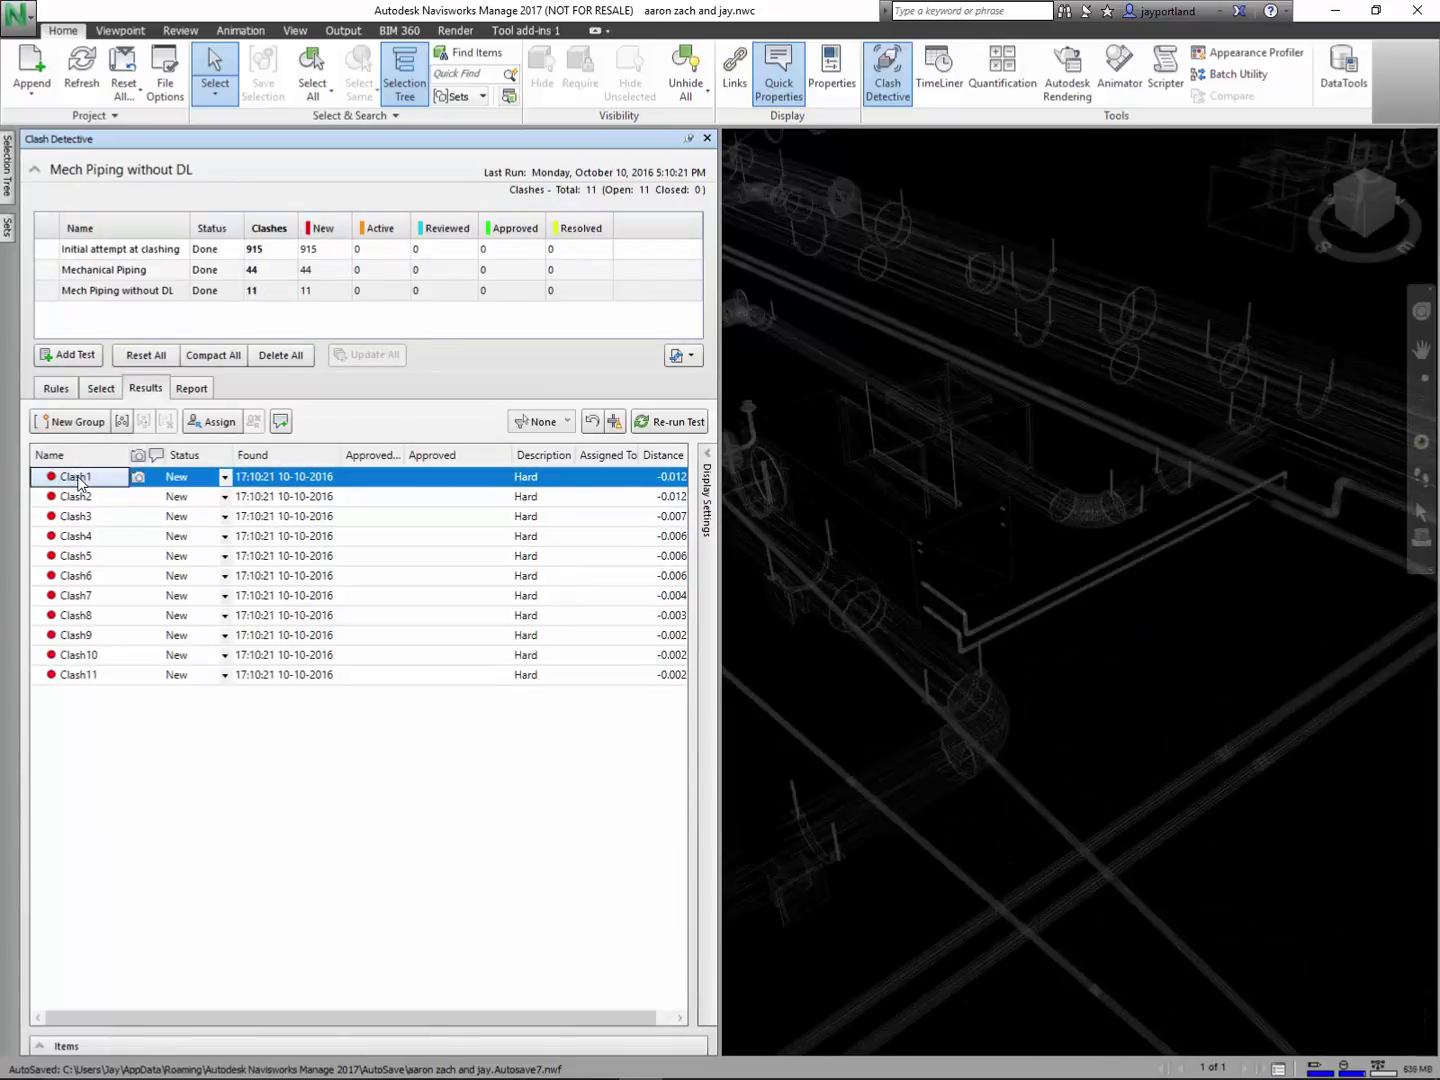
pyautogui.scroll(-5, 1047, 518)
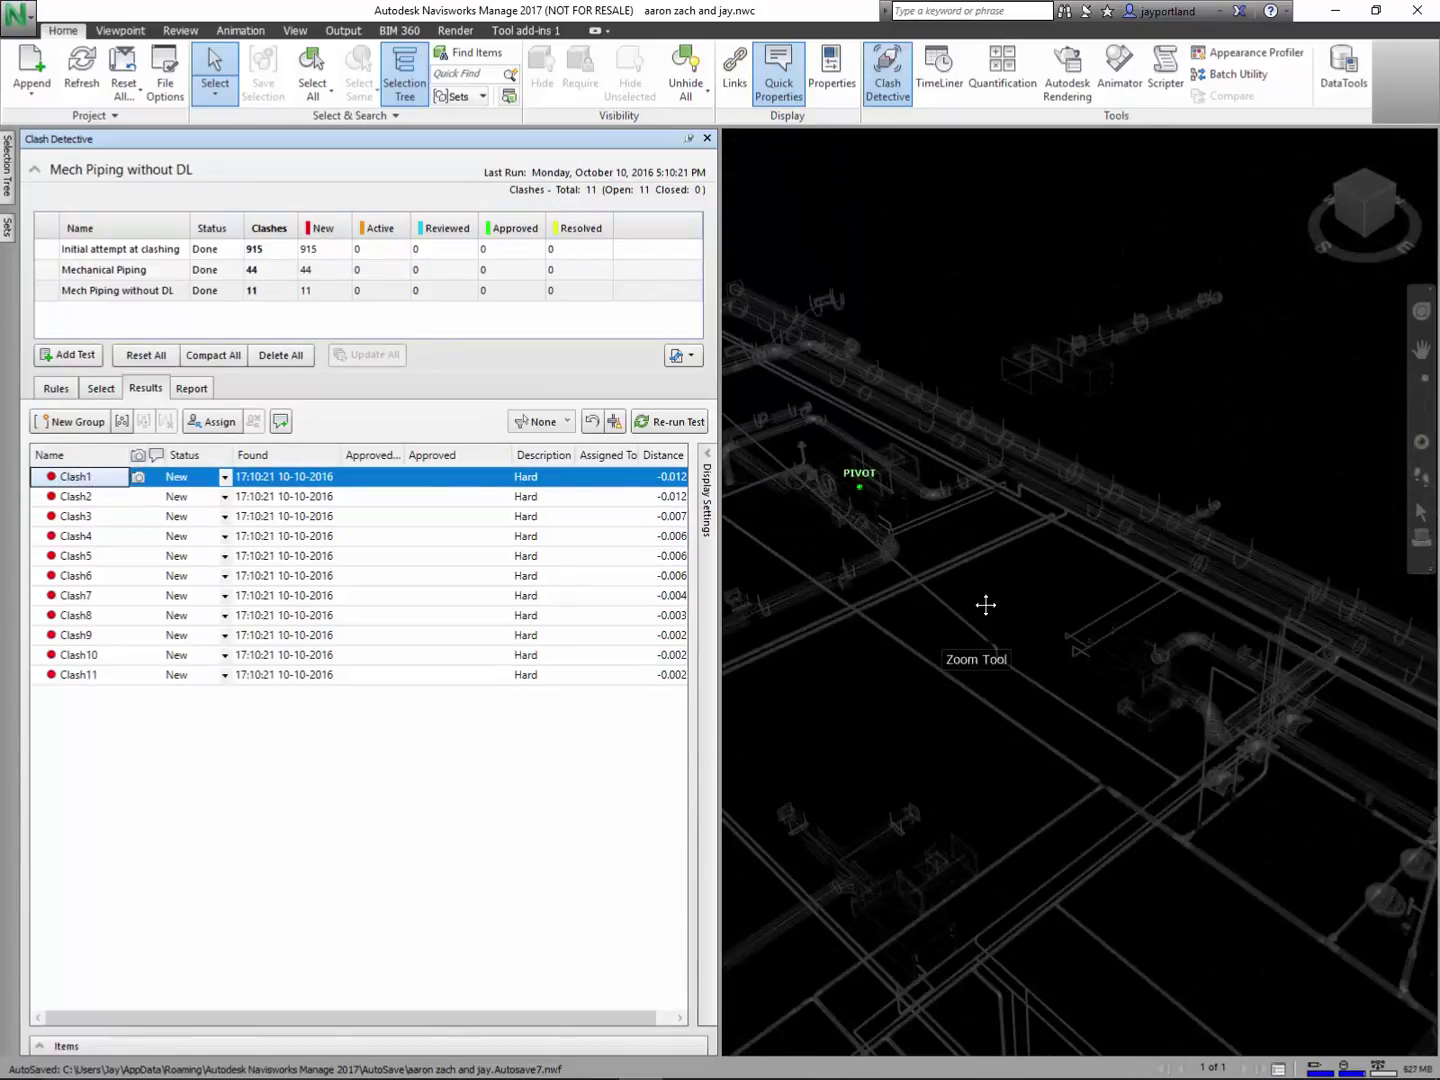
pyautogui.scroll(-2, 1295, 679)
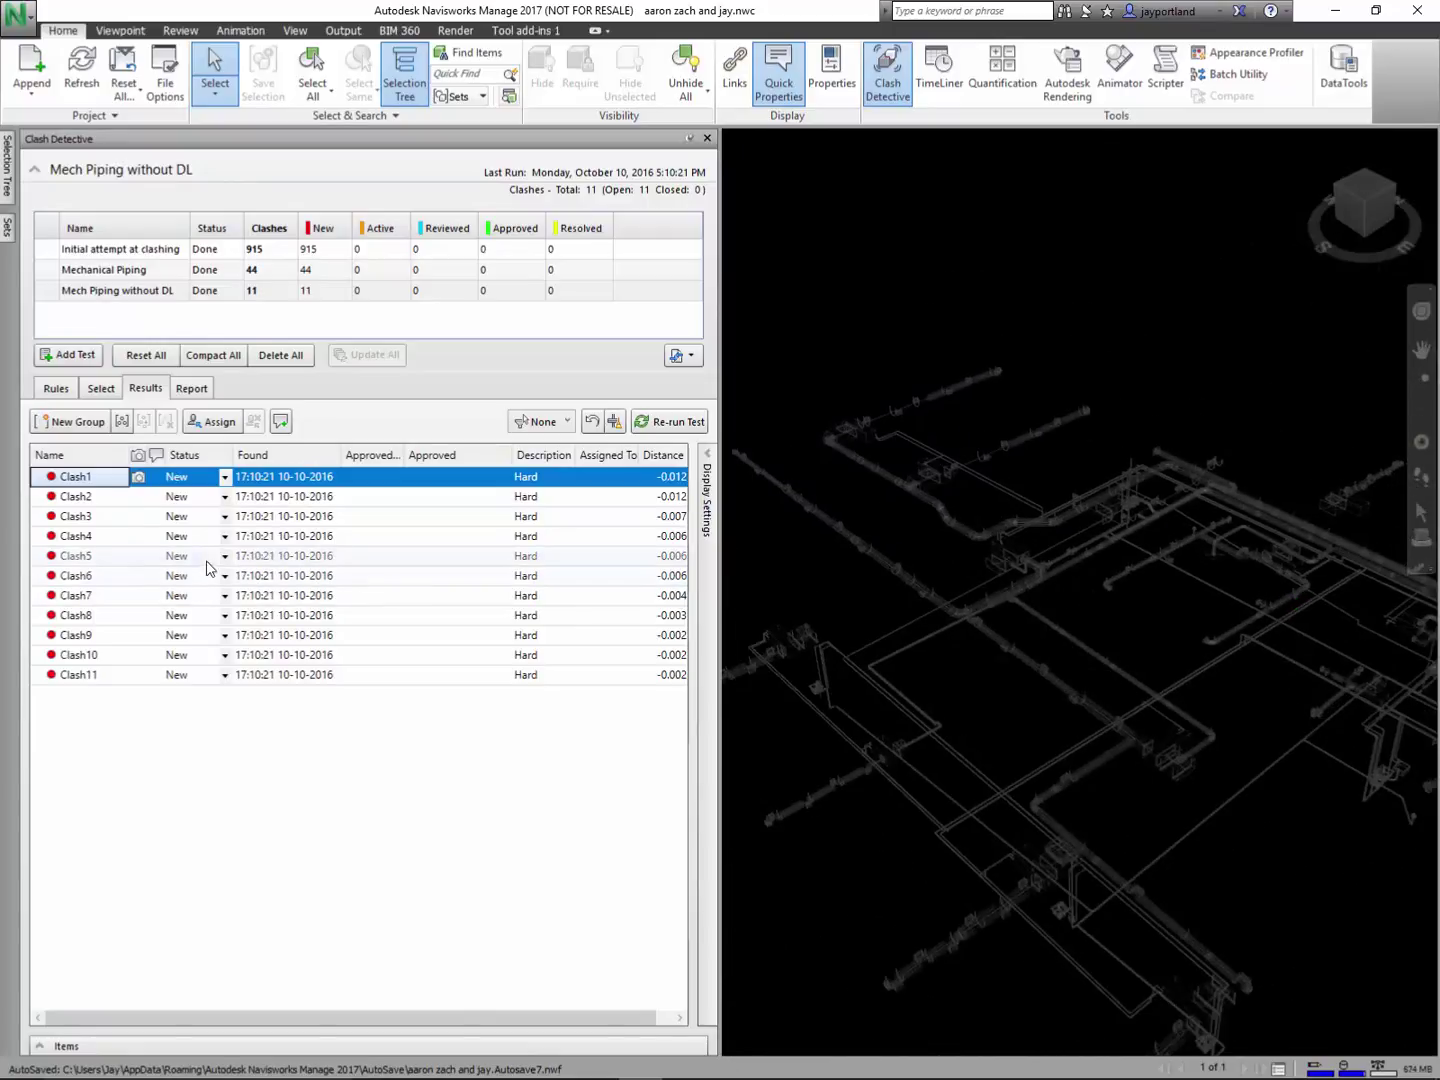
pyautogui.click(74, 497)
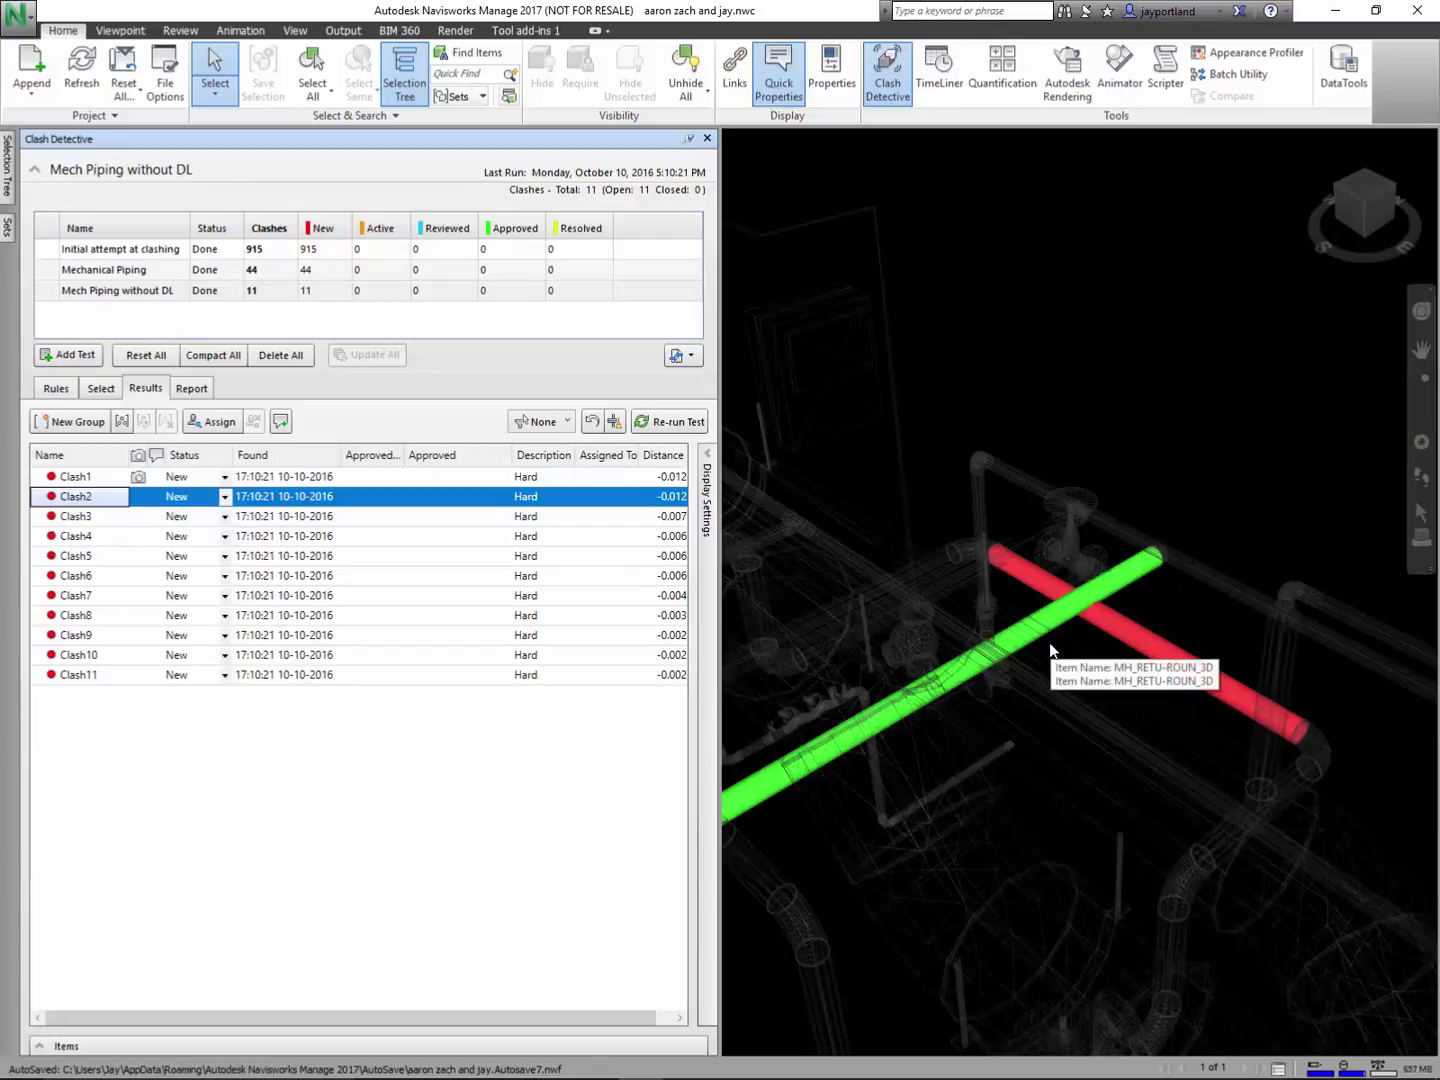
pyautogui.click(75, 518)
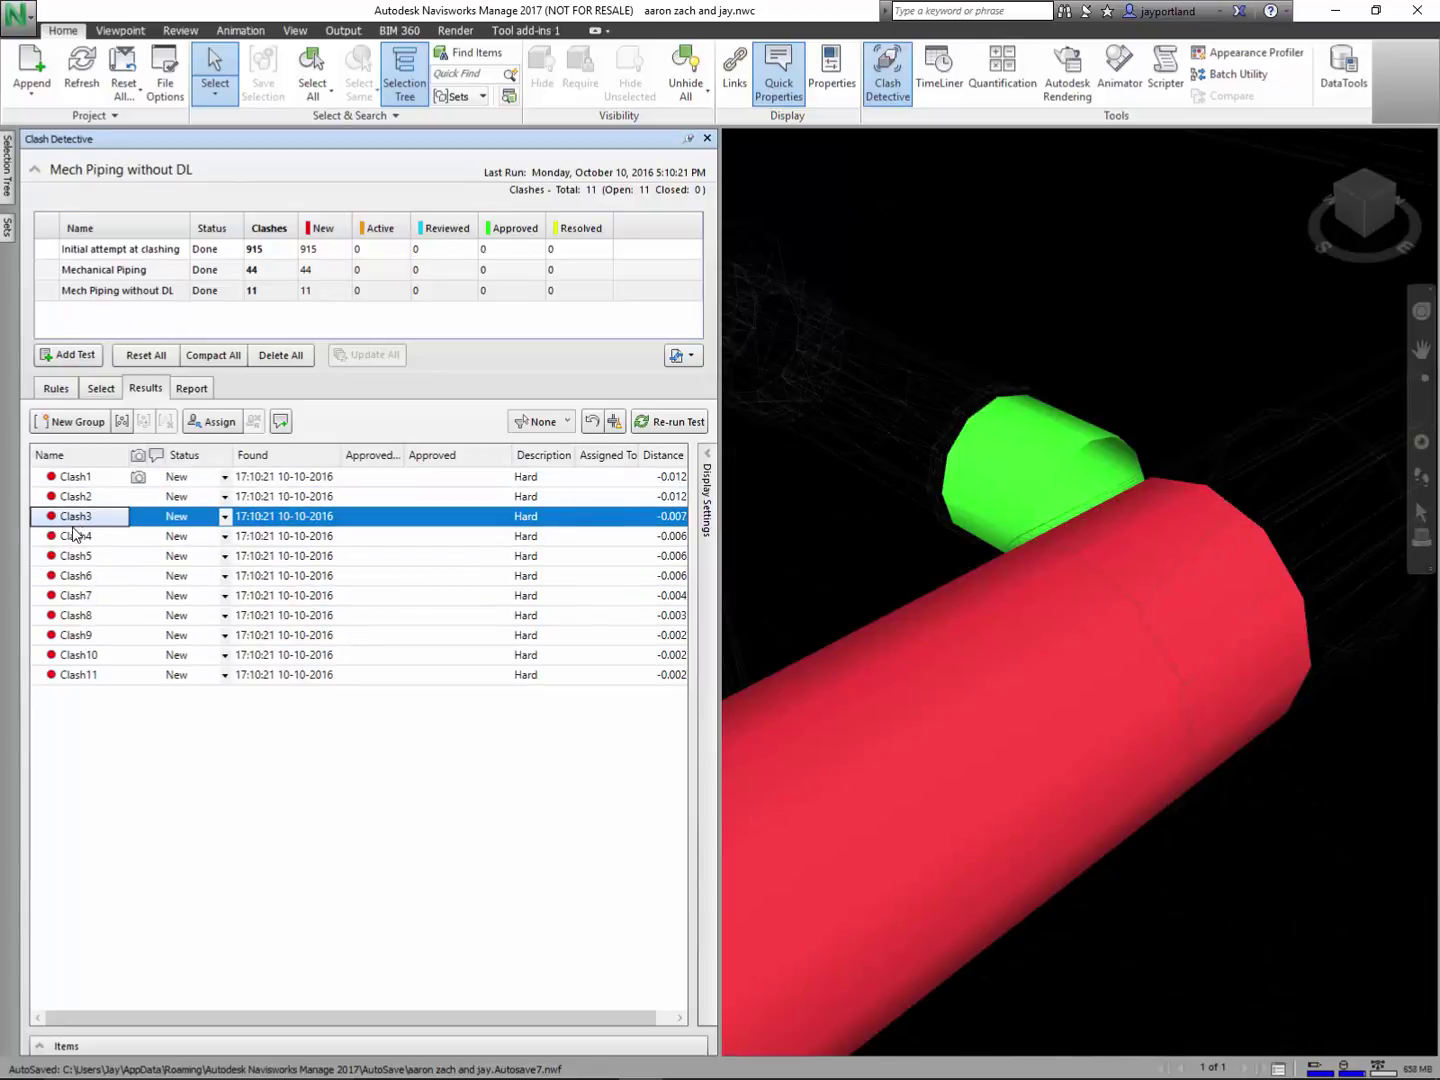
pyautogui.click(75, 537)
pyautogui.click(70, 558)
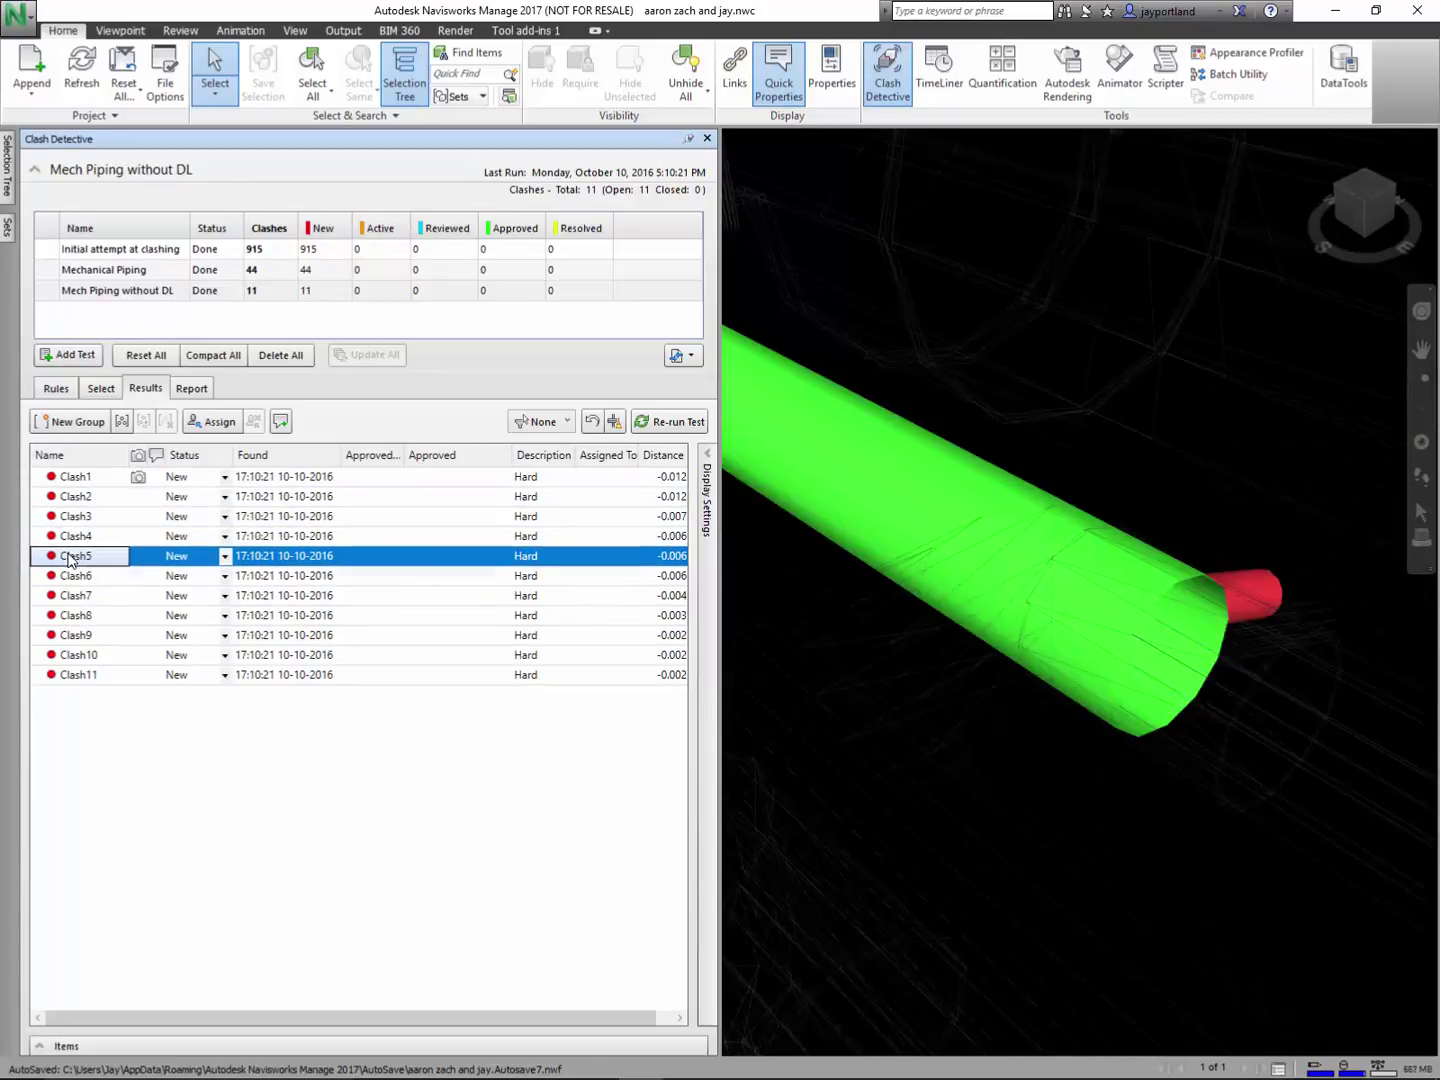
# - Display Clash6 of the Mech Piping without DL test in the model and set its status to Approved
pyautogui.click(72, 577)
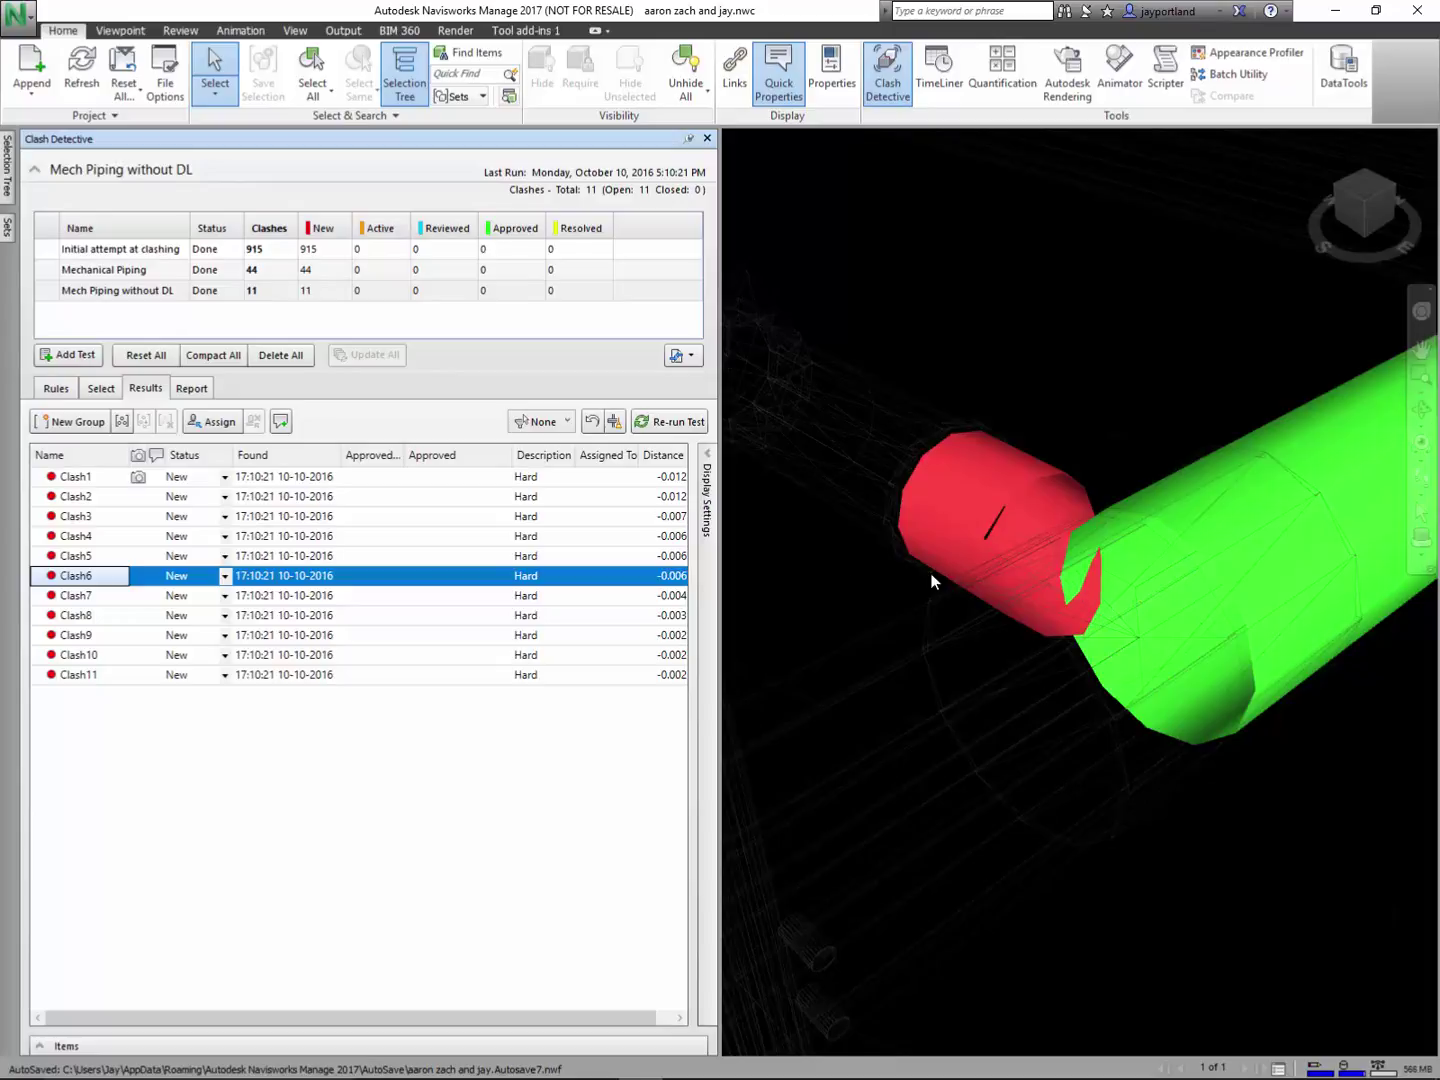
pyautogui.click(225, 581)
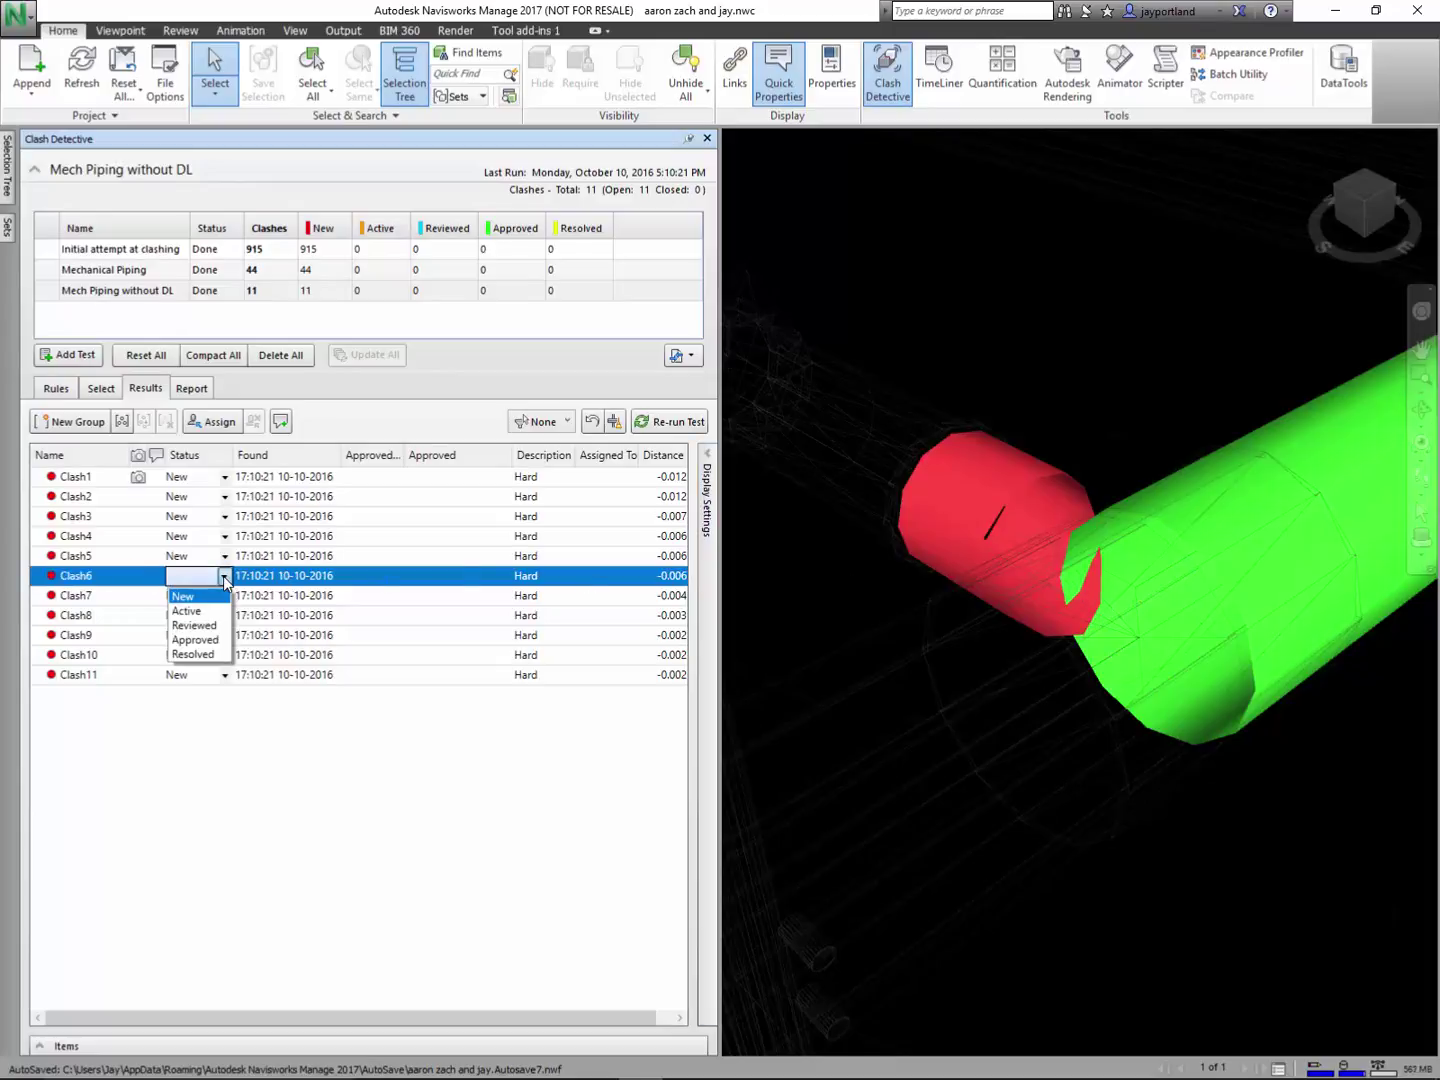
pyautogui.click(198, 640)
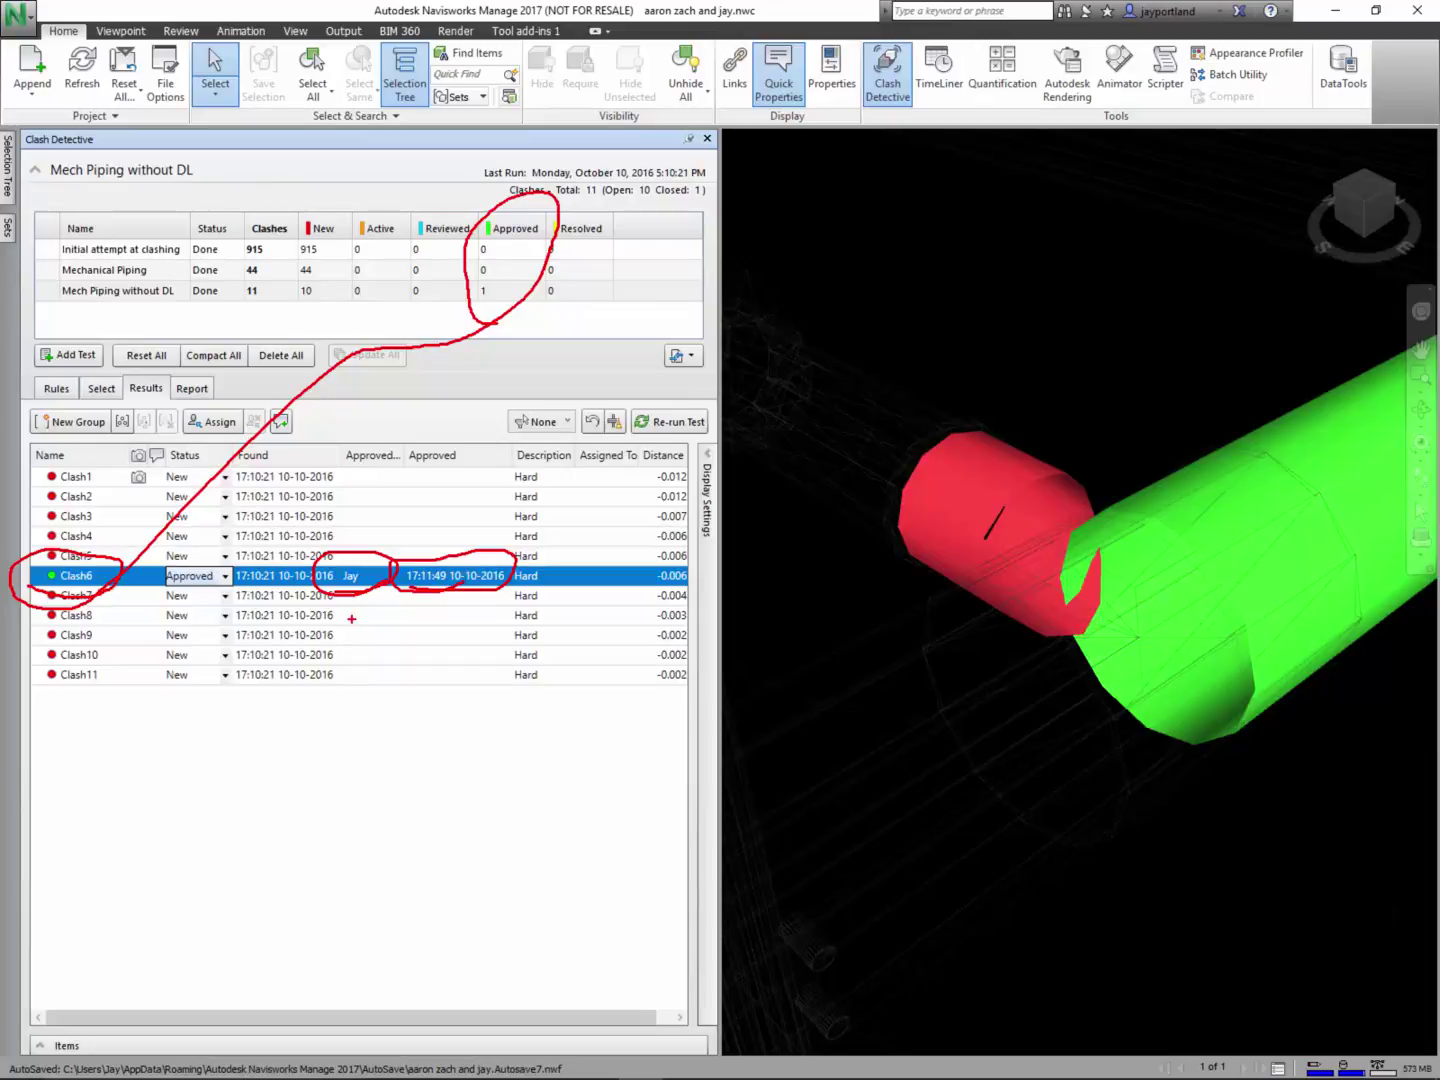
pyautogui.press('Escape')
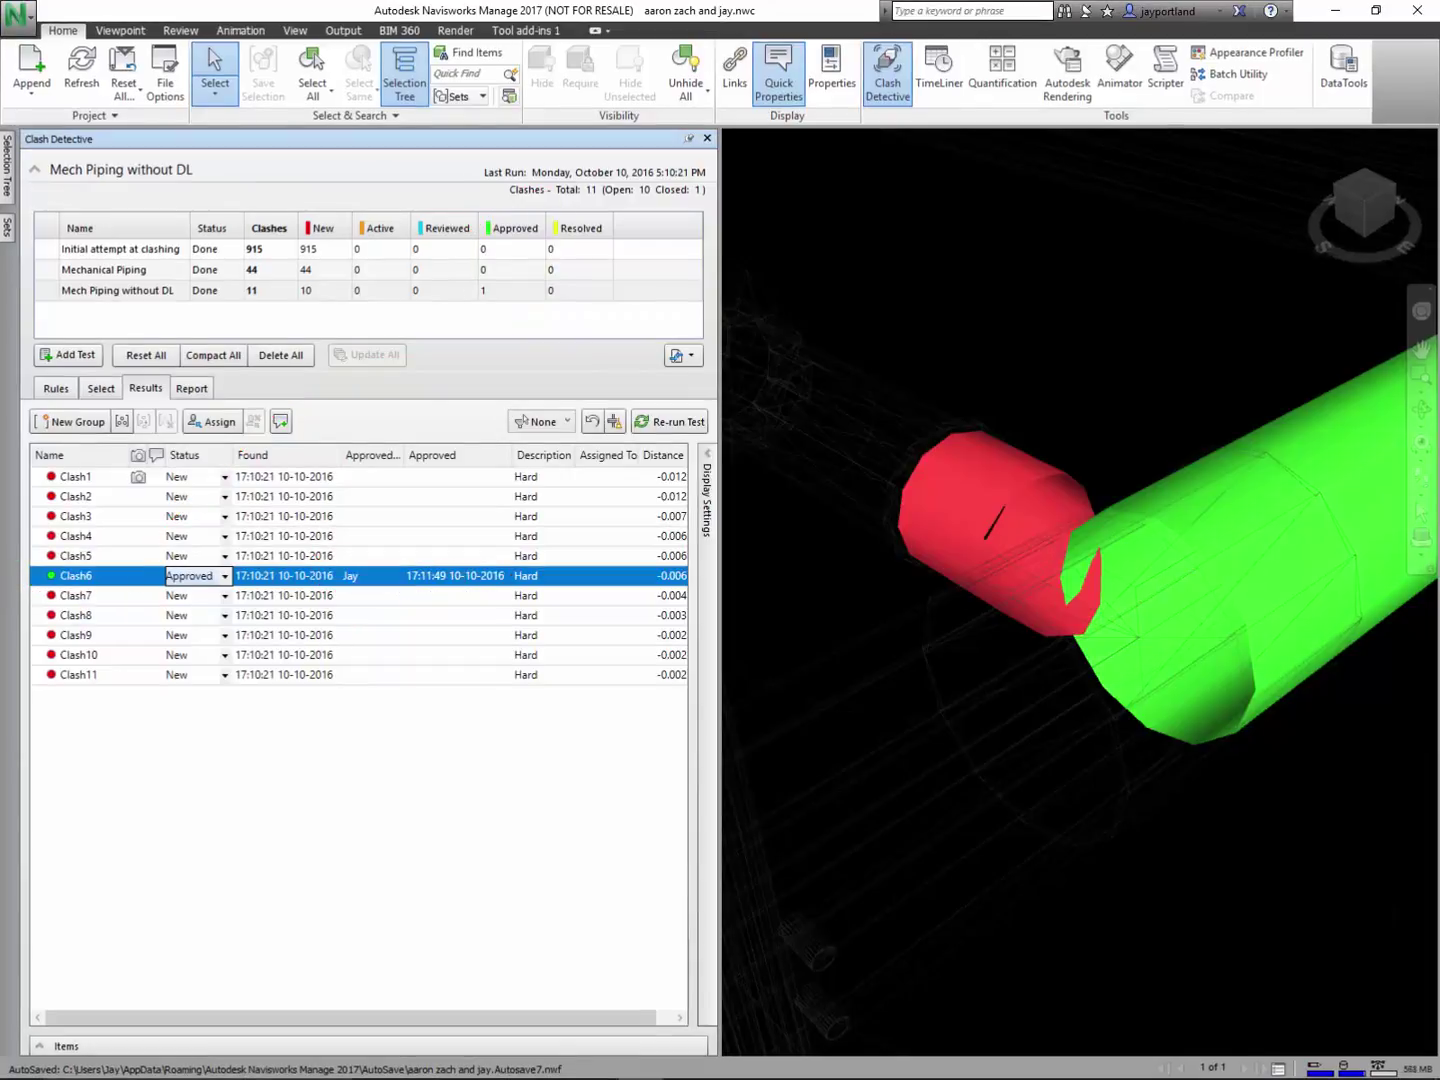